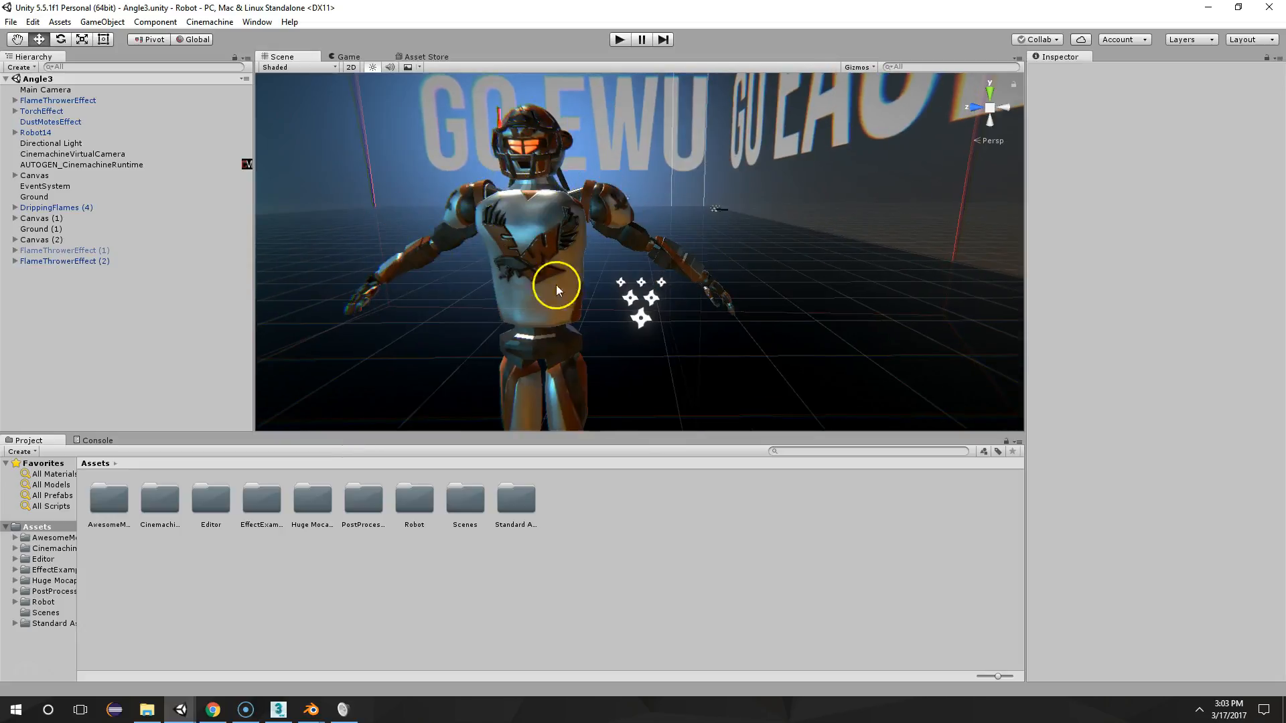
Examine the robot in the scene up close and preview its animation in play mode
scroll(674, 275, up, 6)
alt+drag(670, 271, 801, 242)
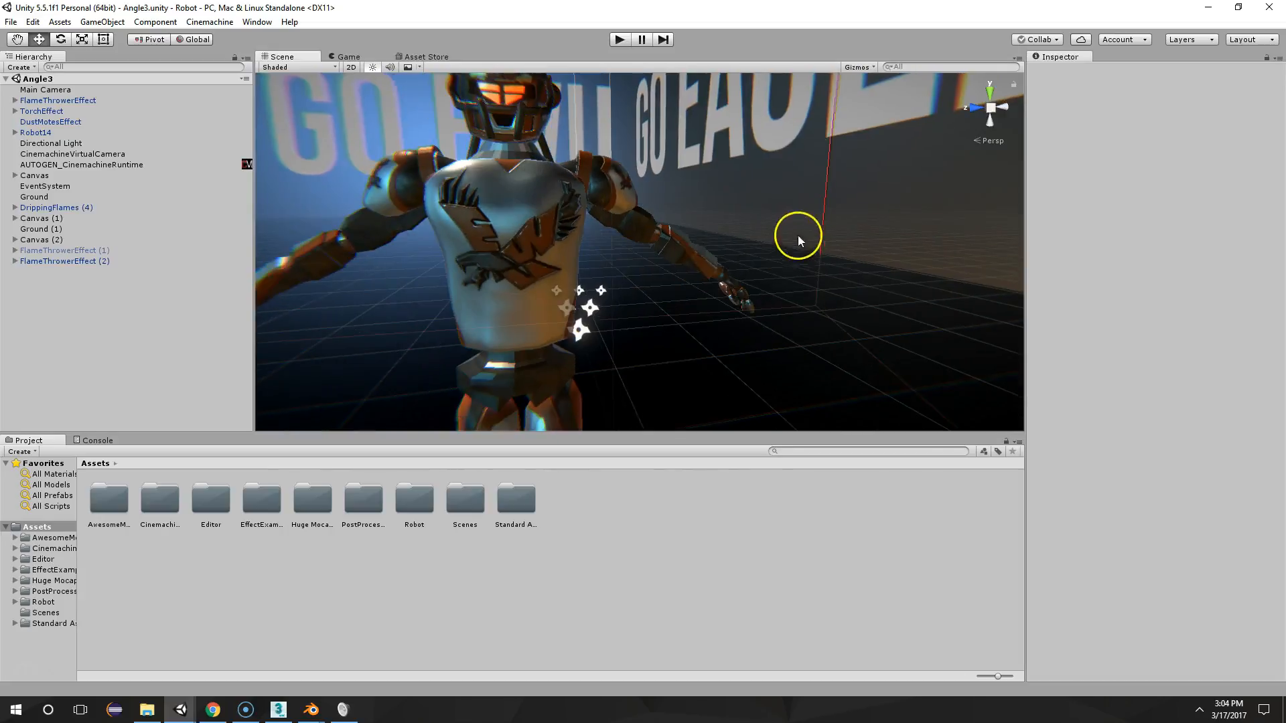
click(618, 38)
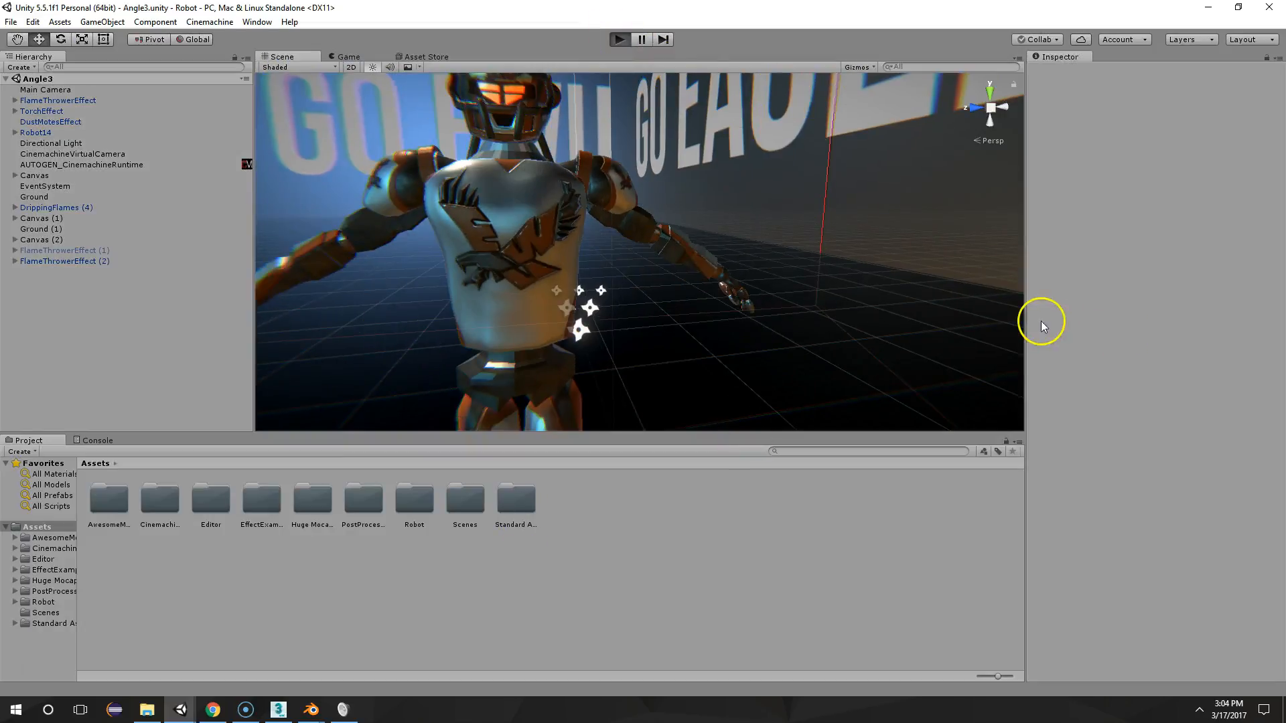
click(619, 38)
Move the CinemachineVirtualCamera around to the robot's front, at position X -1.63, Z 1.077
scroll(429, 159, down, 8)
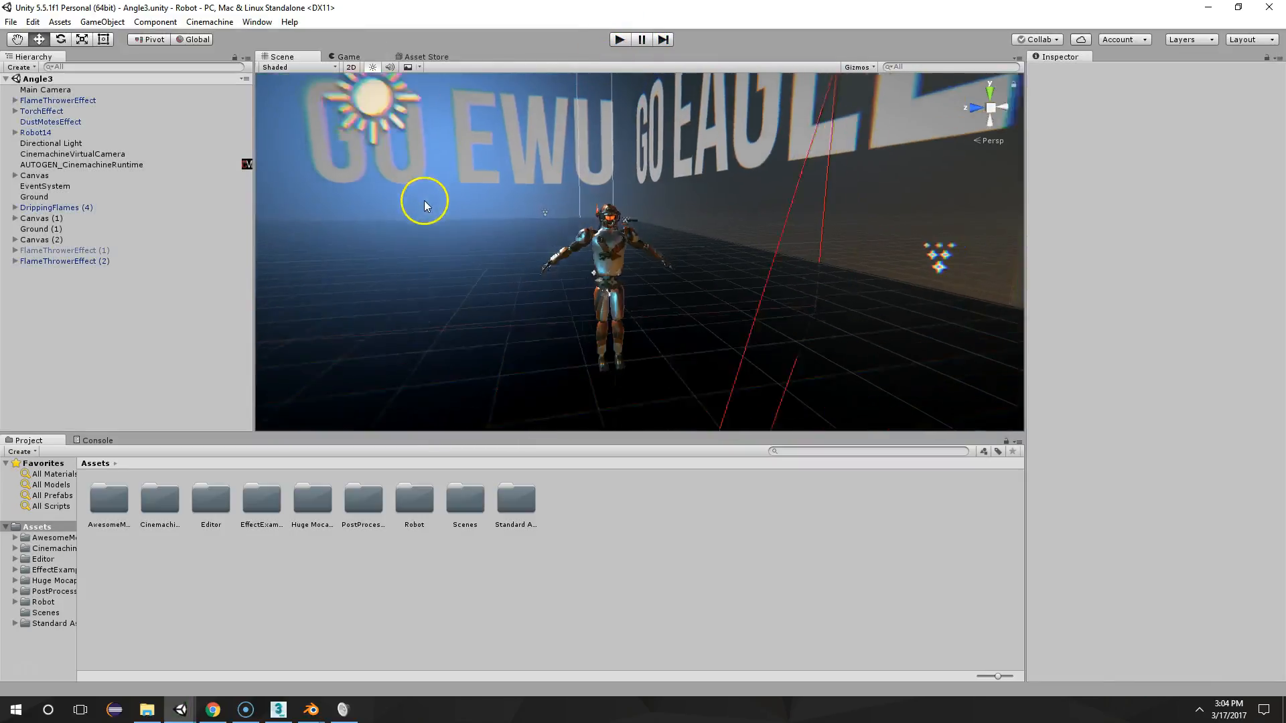
right_drag(424, 204, 490, 246)
scroll(536, 281, down, 4)
click(622, 315)
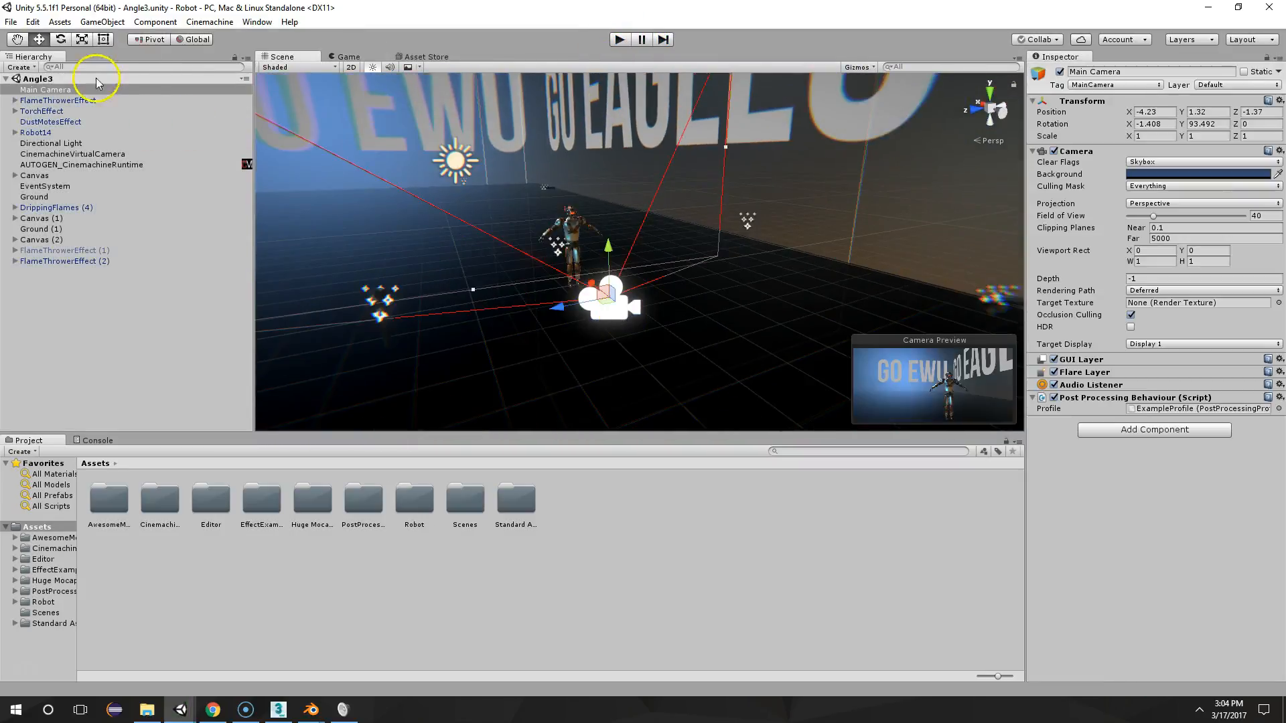
click(60, 155)
drag(570, 302, 394, 316)
middle_drag(394, 316, 567, 342)
drag(660, 373, 529, 245)
Play the scene from the repositioned virtual camera and pause the robot's animation
click(619, 39)
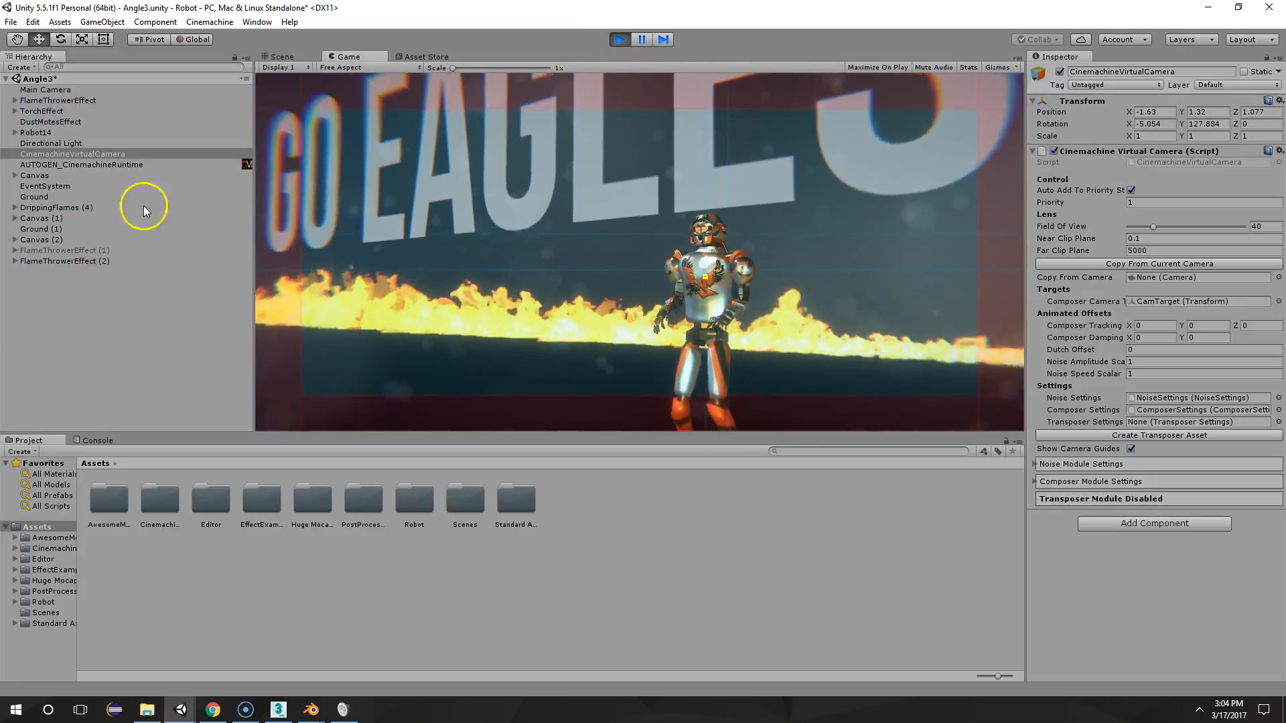
click(138, 339)
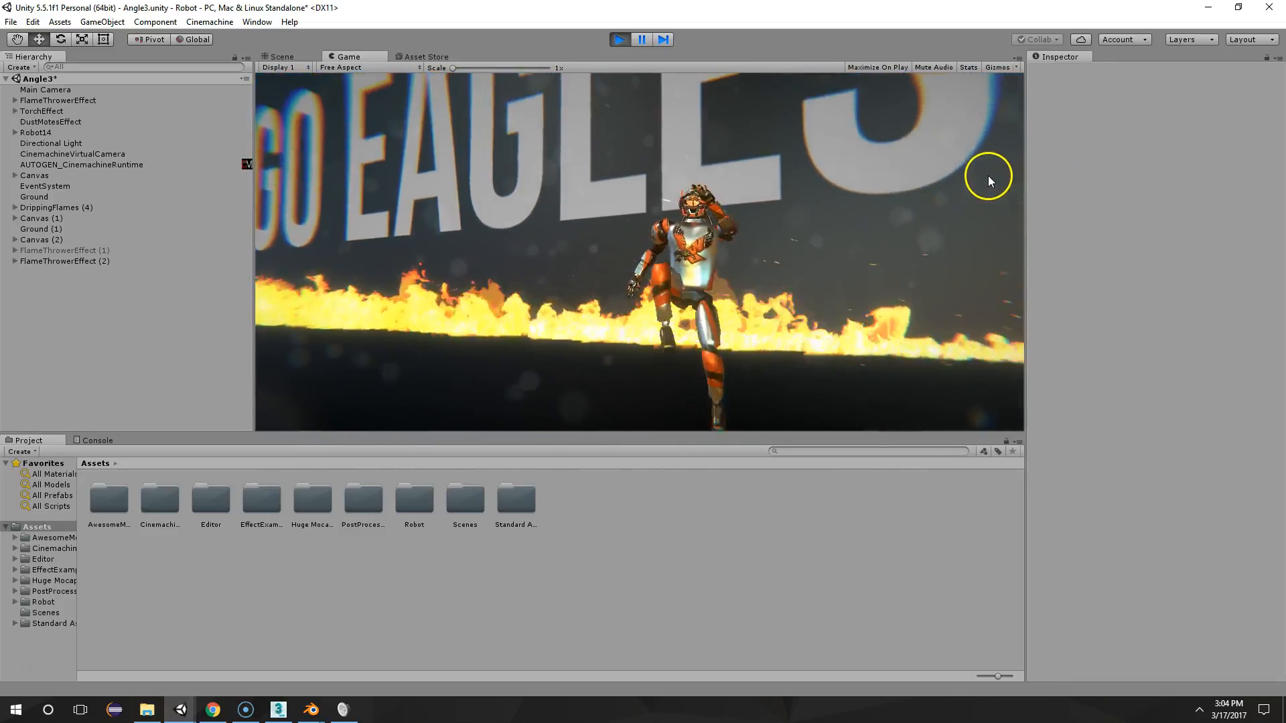
click(642, 39)
Examine the paused robot's torso, helmet and arms up close in the scene and exit play mode
scroll(830, 201, up, 3)
right_drag(830, 201, 732, 169)
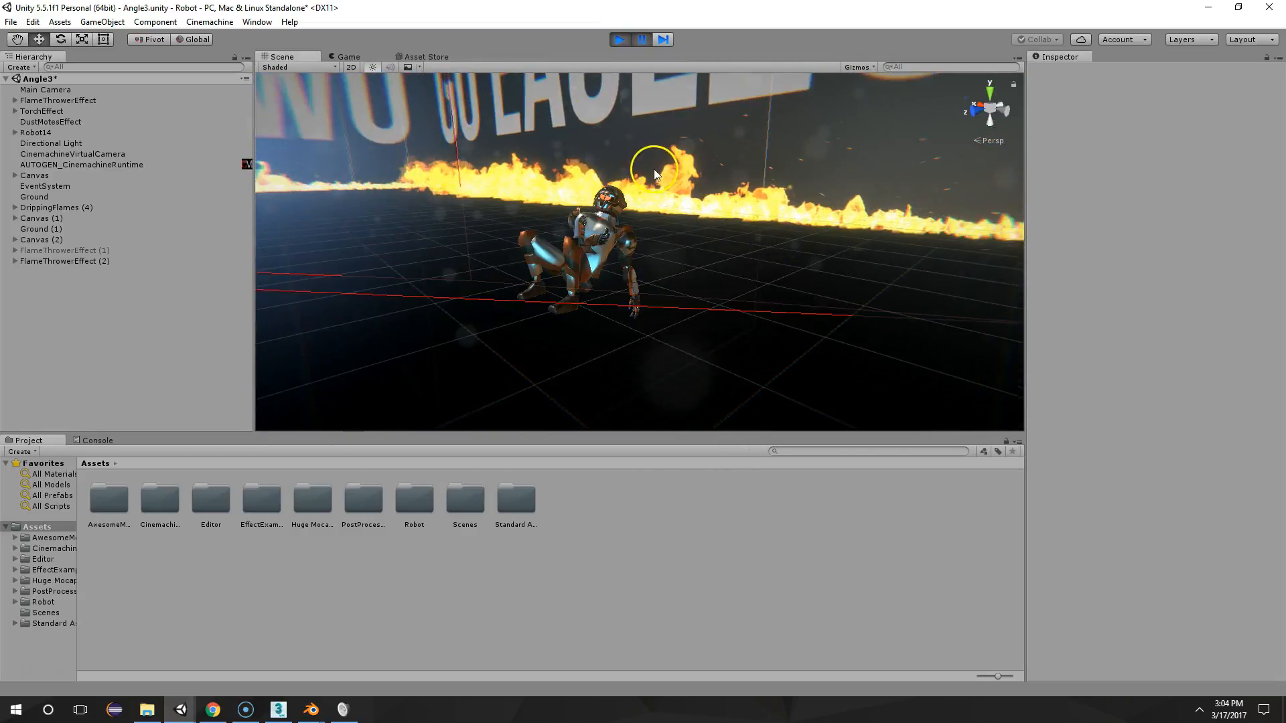
scroll(636, 205, up, 6)
right_drag(648, 213, 654, 235)
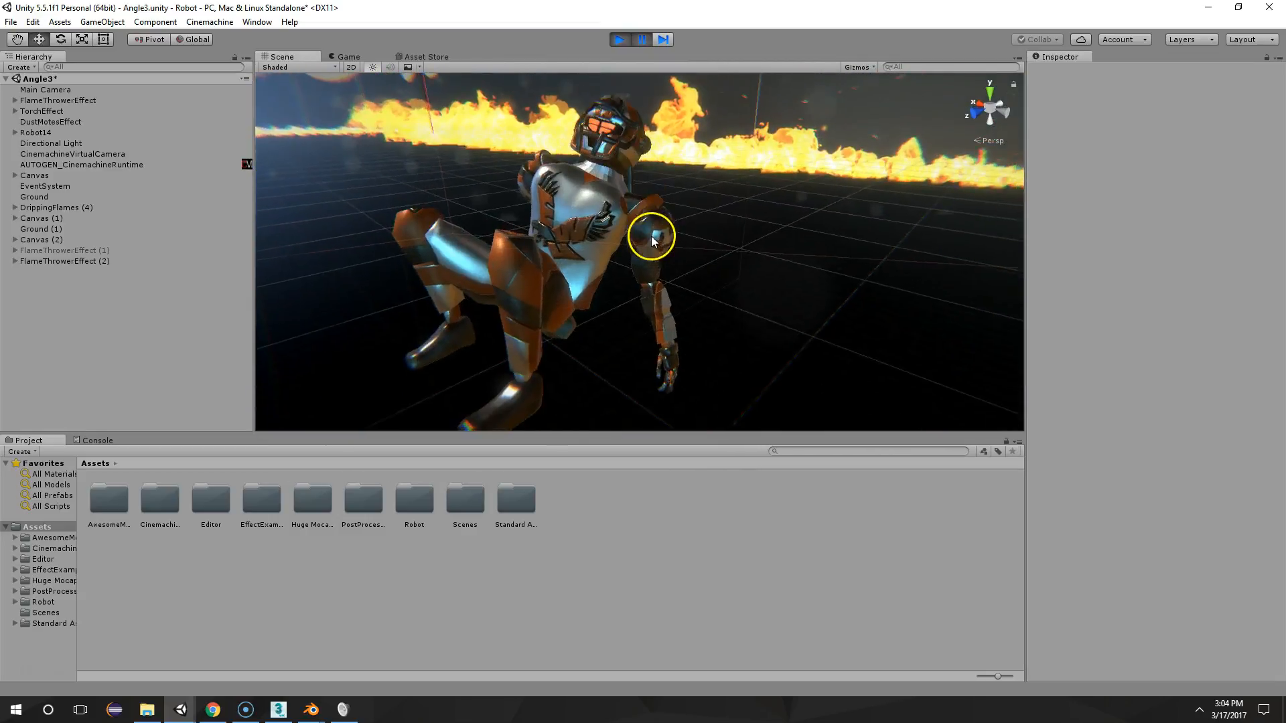
middle_drag(653, 235, 679, 249)
scroll(635, 213, down, 3)
right_drag(637, 220, 681, 224)
scroll(732, 235, up, 5)
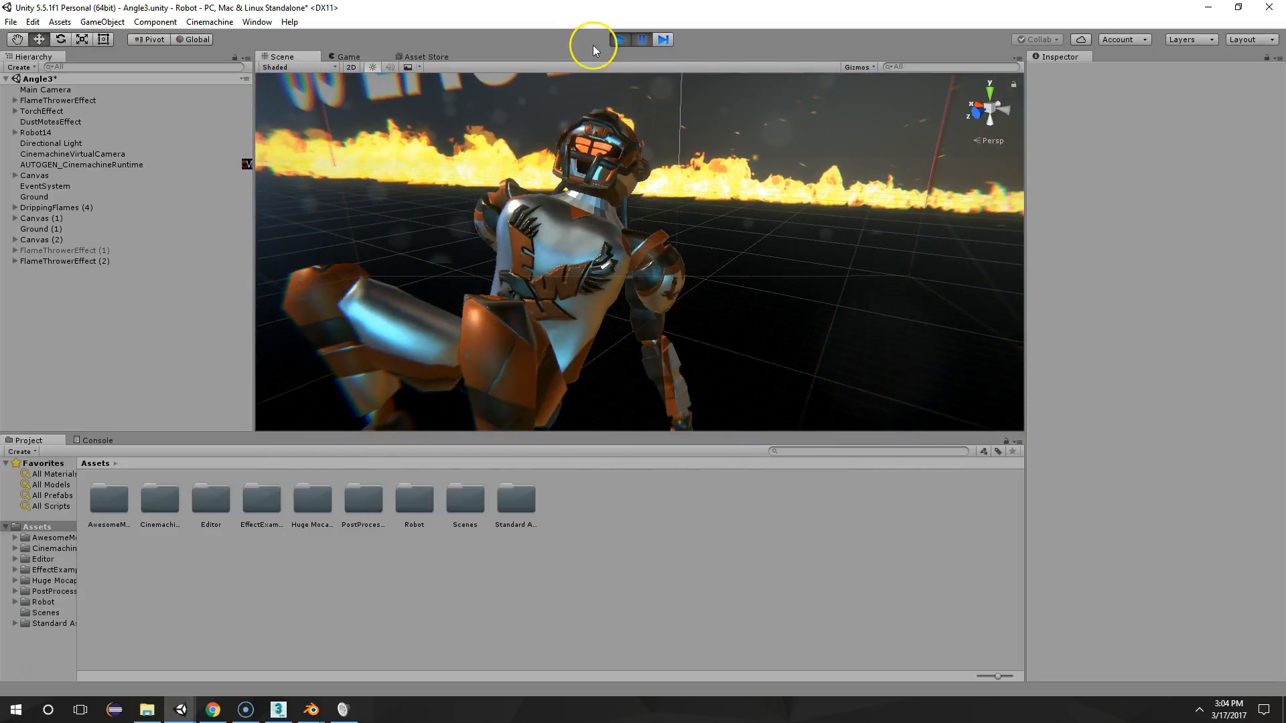
click(621, 40)
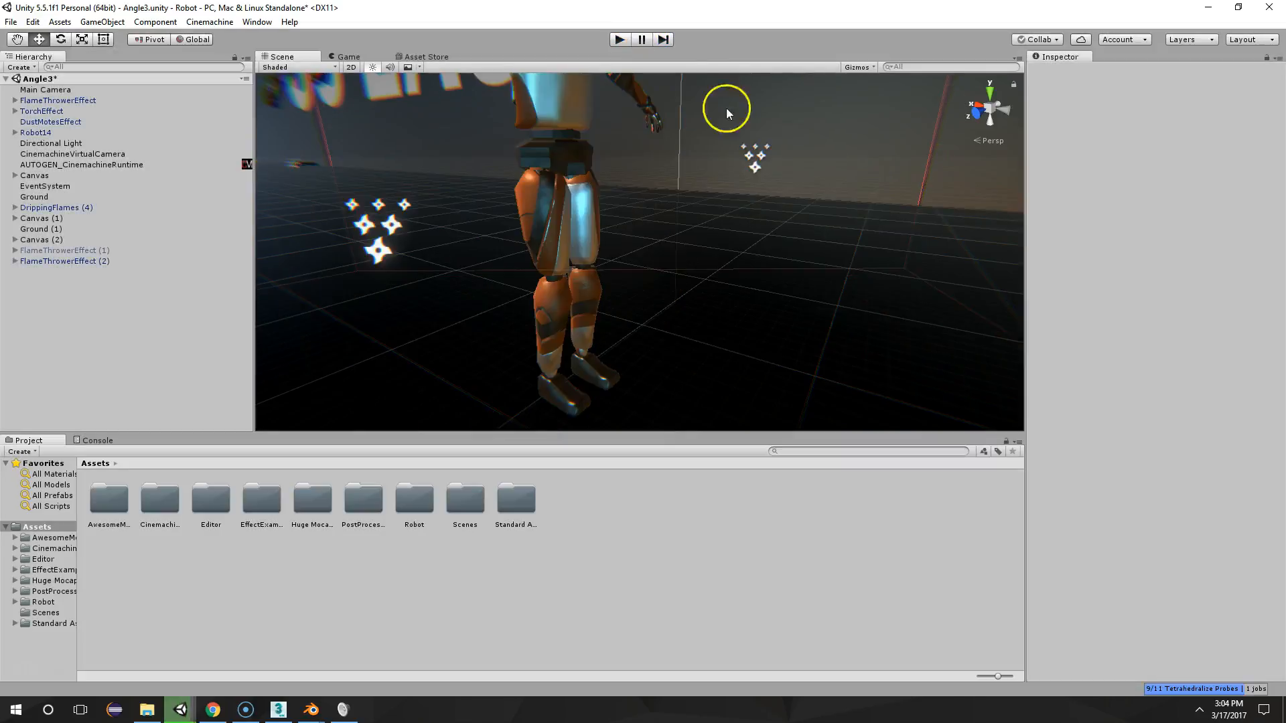
Switch to the Surforge project, bring up the Surforge tool and start a new texture
mouse_move(181, 709)
click(245, 641)
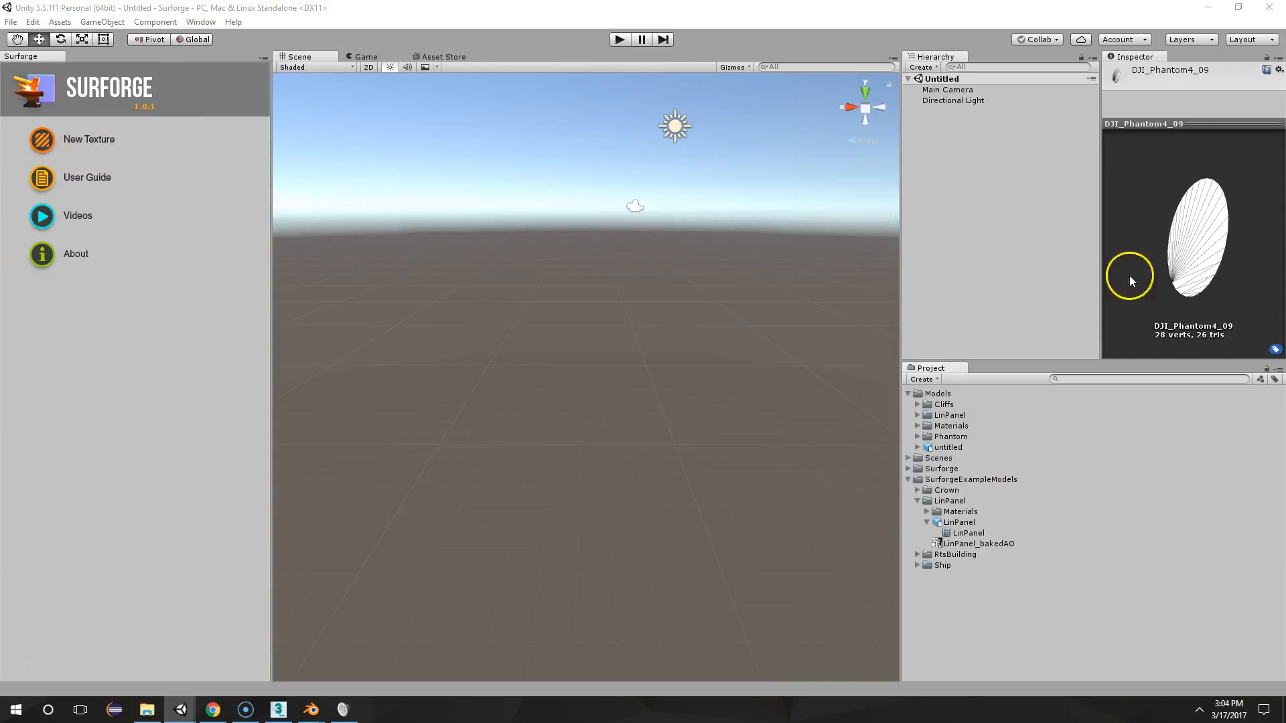
click(198, 23)
click(215, 517)
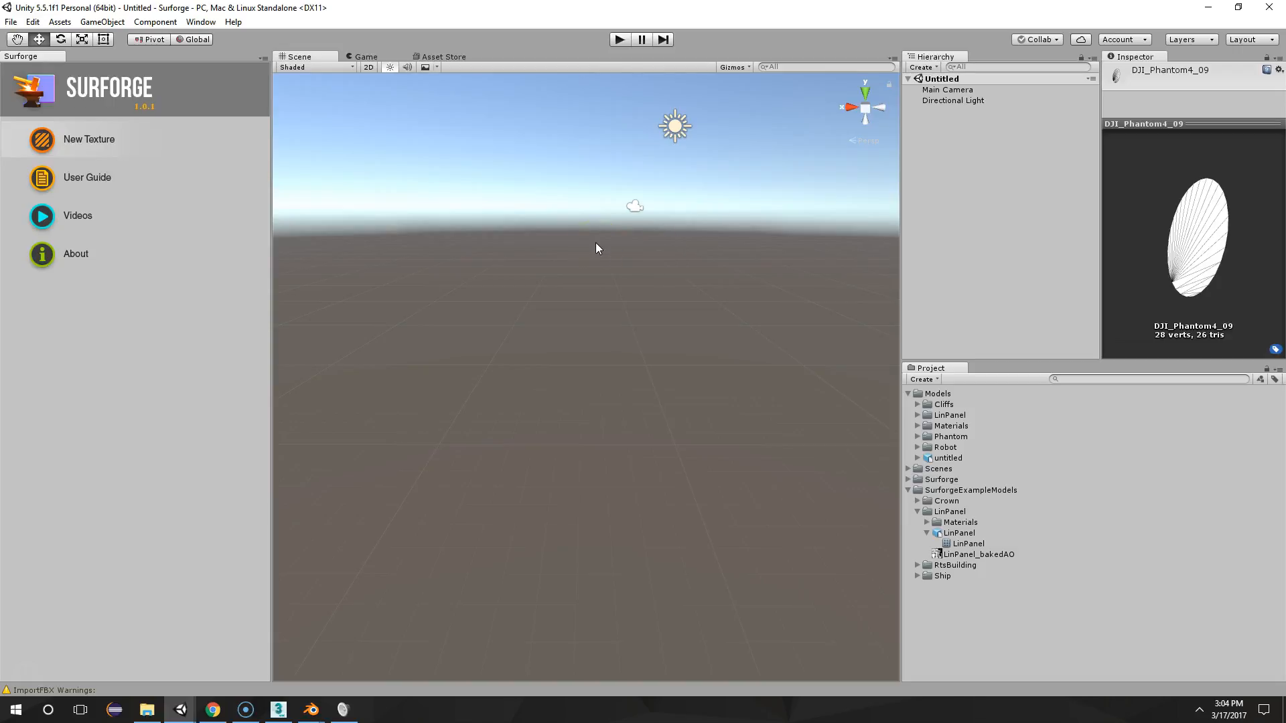
click(86, 134)
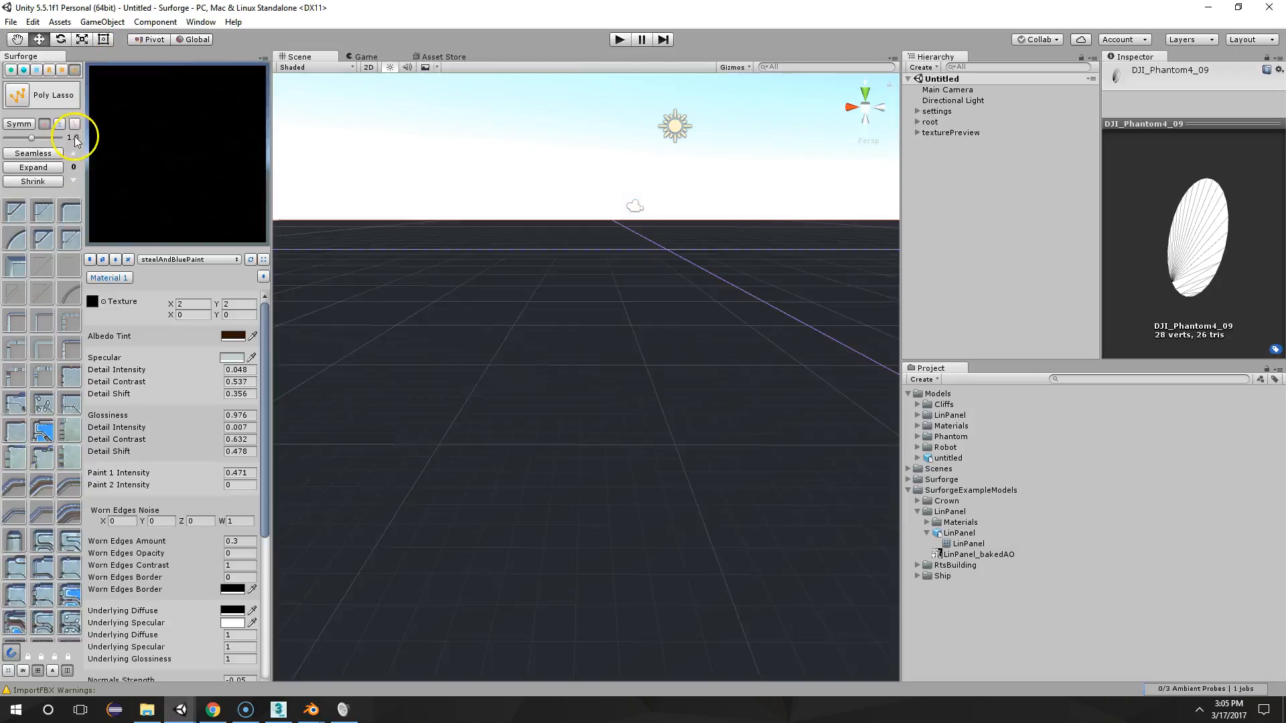
Set the scene to the top view with the whole square texture canvas framed
click(867, 92)
scroll(777, 335, down, 5)
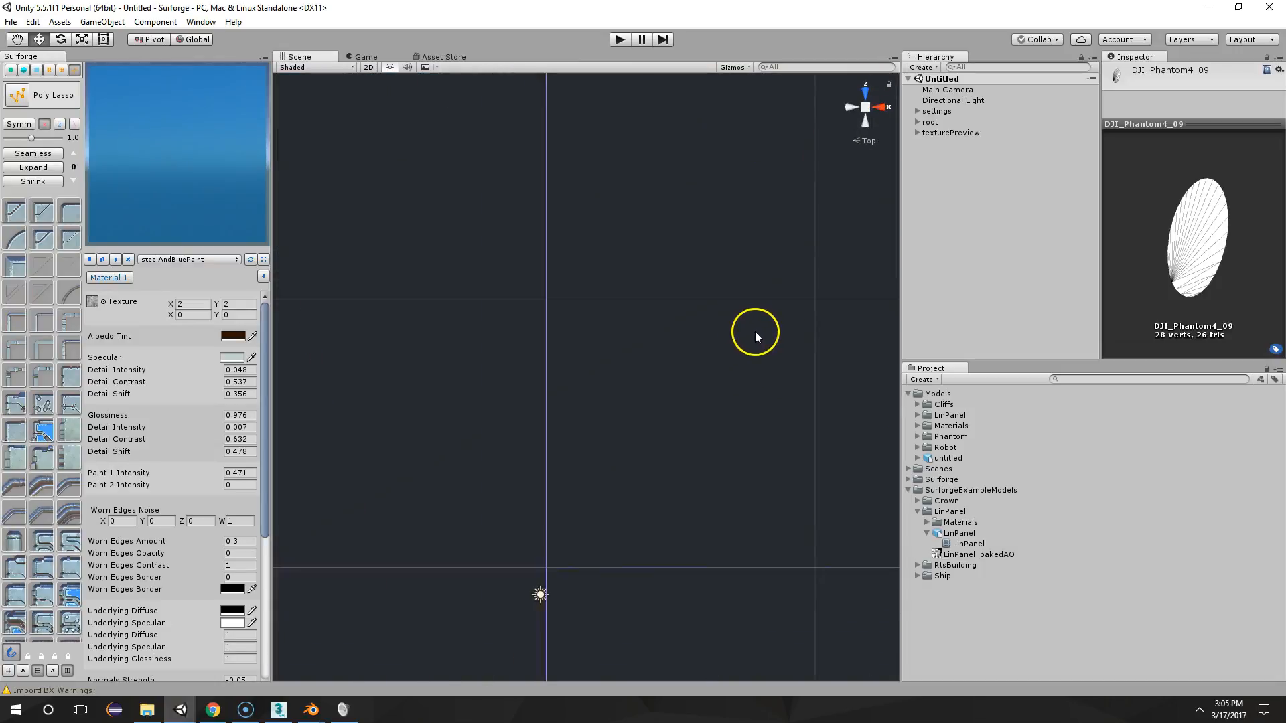
scroll(755, 332, down, 15)
middle_drag(712, 368, 598, 369)
scroll(721, 250, up, 2)
middle_drag(697, 262, 817, 166)
middle_drag(638, 268, 626, 287)
click(20, 94)
click(178, 259)
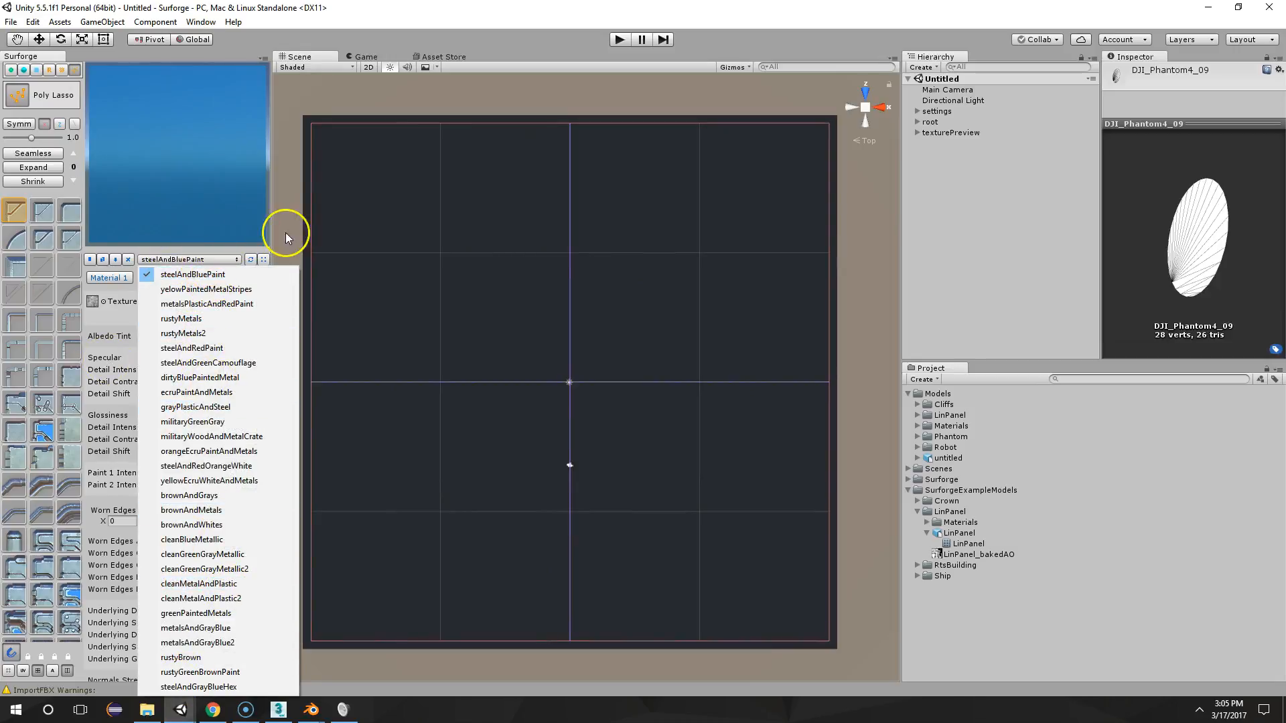
click(299, 150)
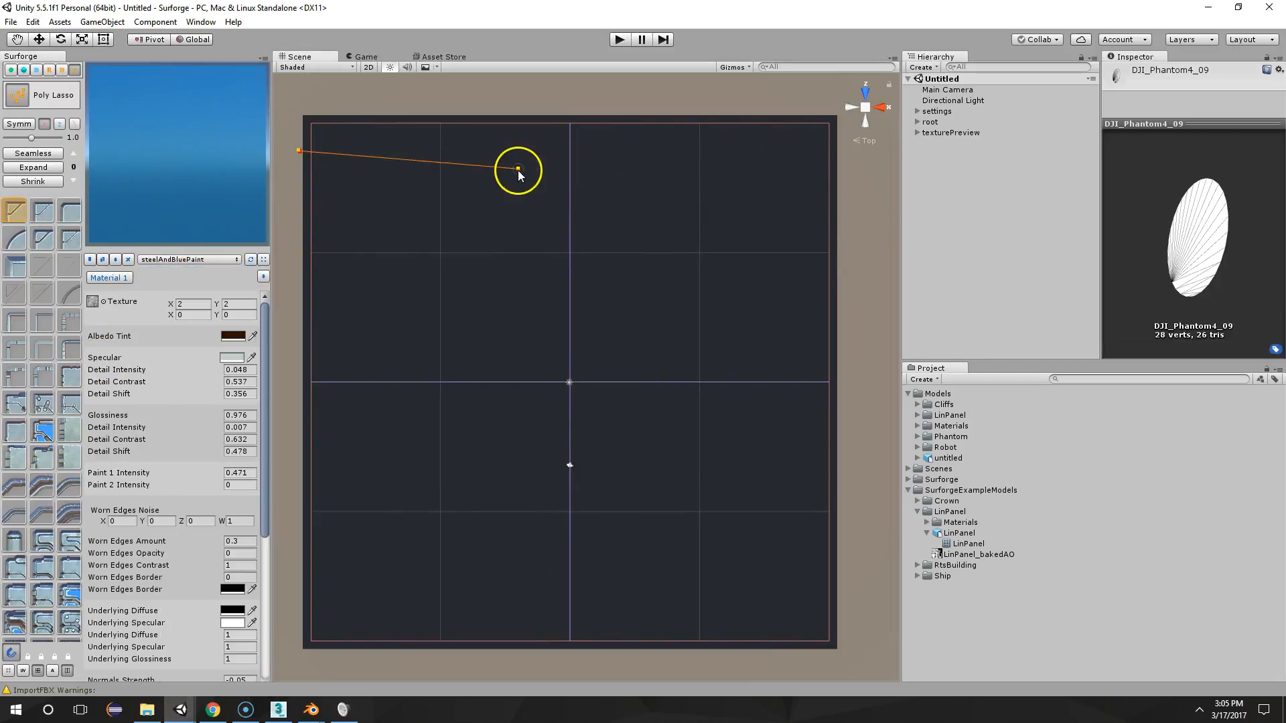
key(Escape)
Draw a tall four-sided Poly Lasso panel along the texture canvas's right side, spanning nearly its full height
click(18, 97)
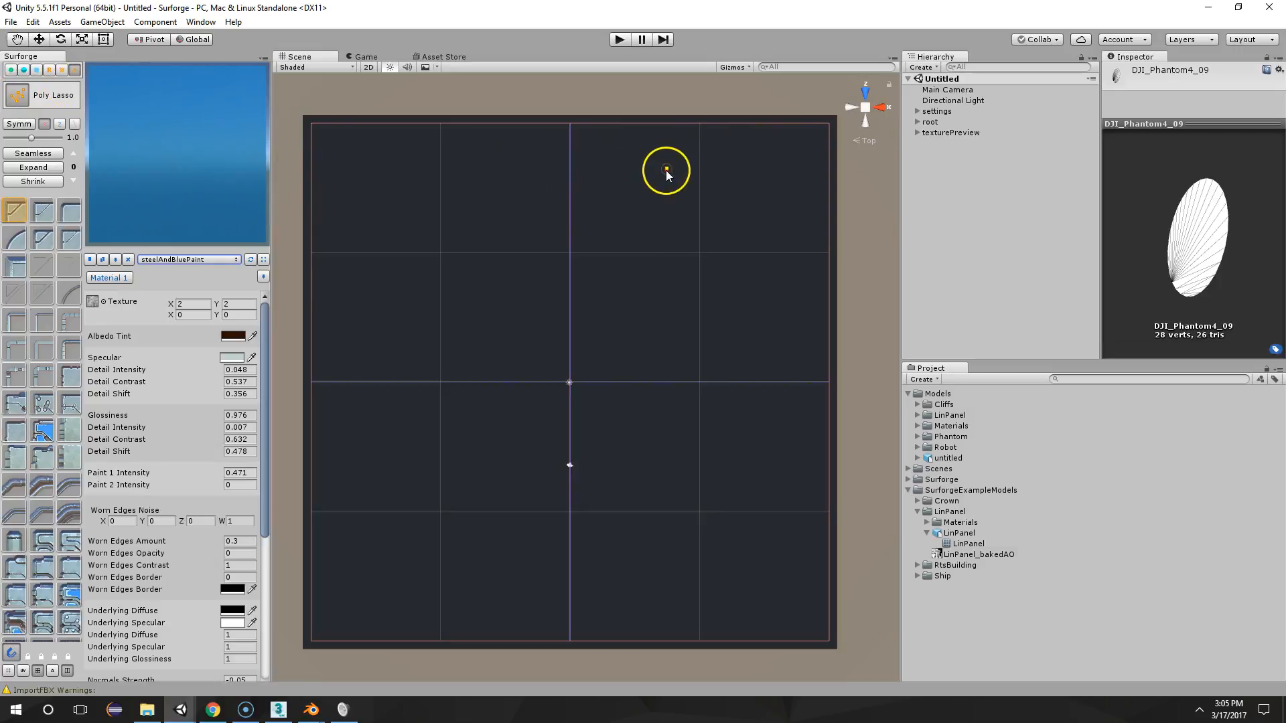
click(683, 155)
click(817, 154)
click(832, 622)
click(669, 625)
click(694, 174)
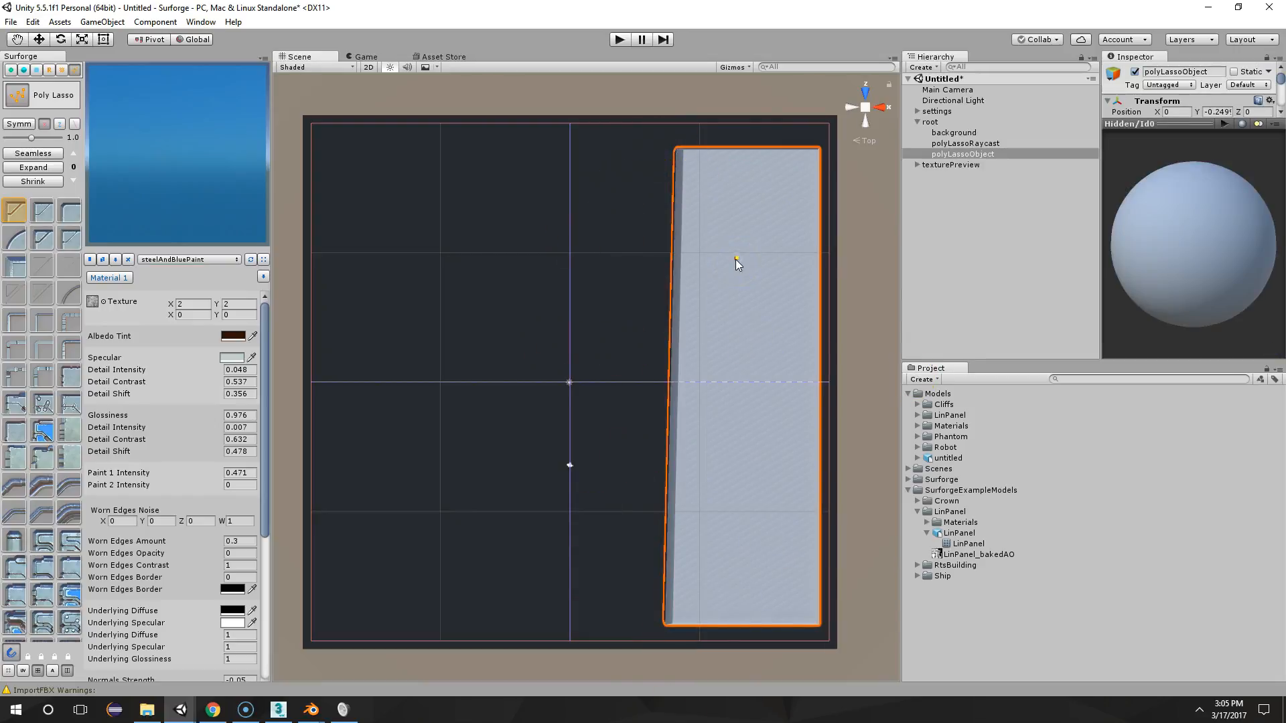
Split the tall panel into nine stacked strips with eight roughly horizontal Poly Lasso cuts
click(651, 195)
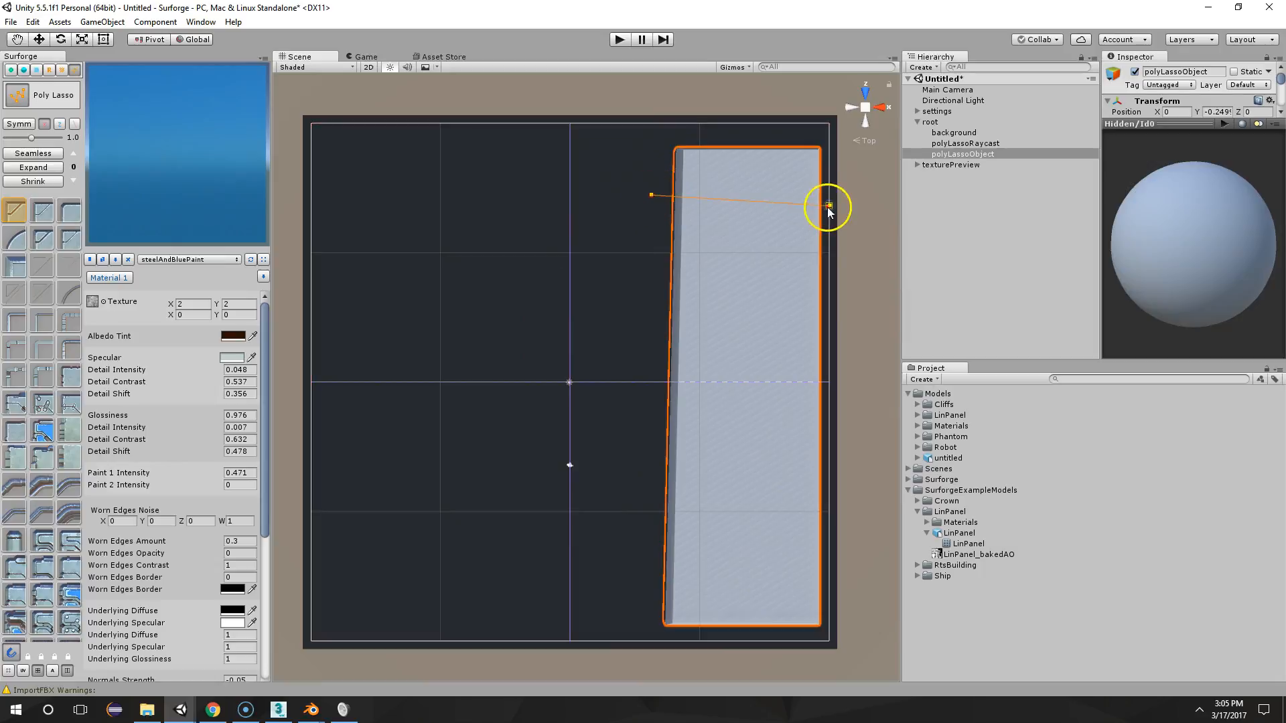
click(854, 193)
click(689, 250)
click(887, 252)
click(609, 310)
click(830, 319)
click(631, 382)
click(835, 381)
click(631, 420)
click(843, 438)
click(598, 490)
click(860, 490)
click(613, 542)
click(858, 534)
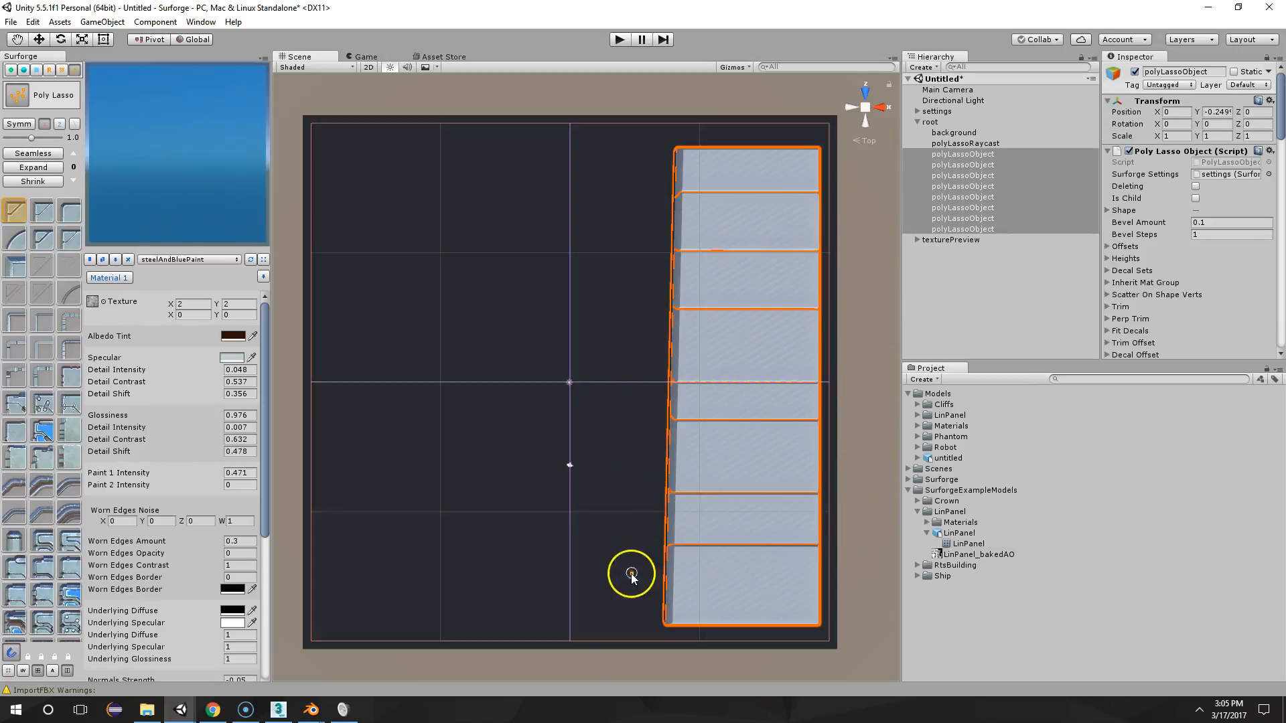
click(630, 574)
click(856, 580)
key(w)
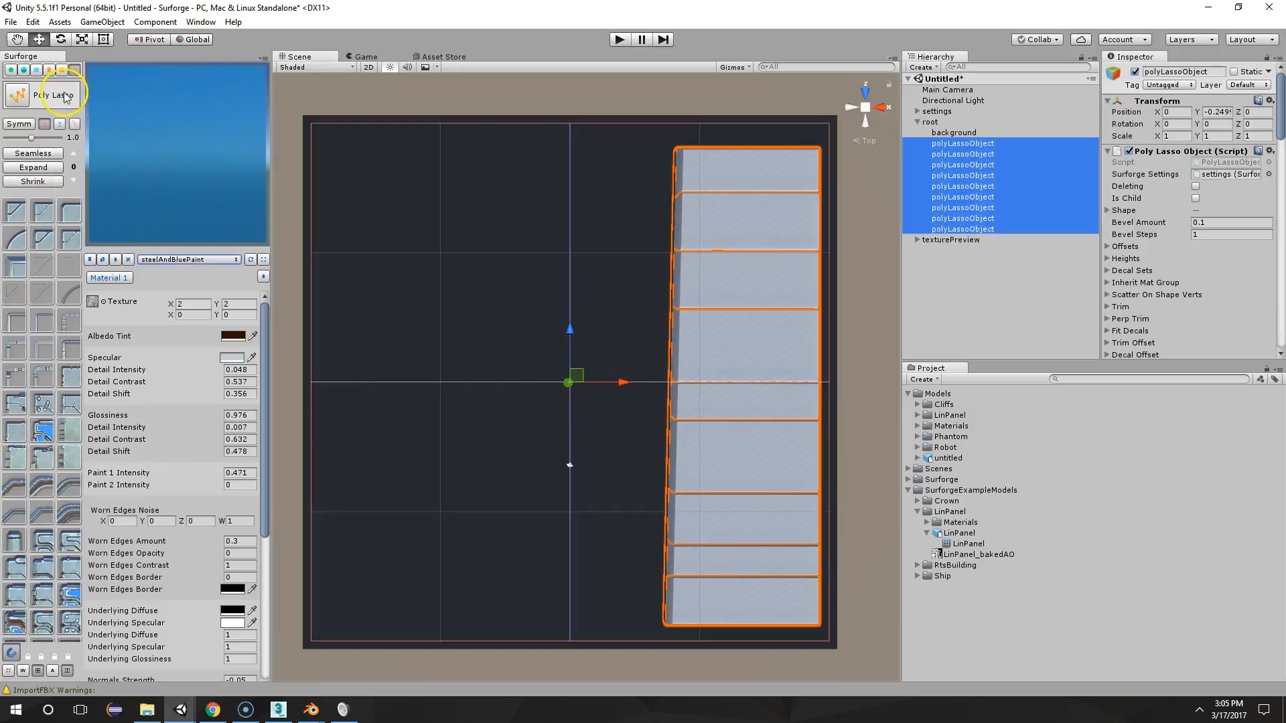
Assign a different material ID to each of the nine strips from bottom to top, with an emission material on the topmost
click(734, 591)
click(758, 564)
click(762, 528)
click(758, 462)
click(767, 397)
click(766, 359)
click(763, 290)
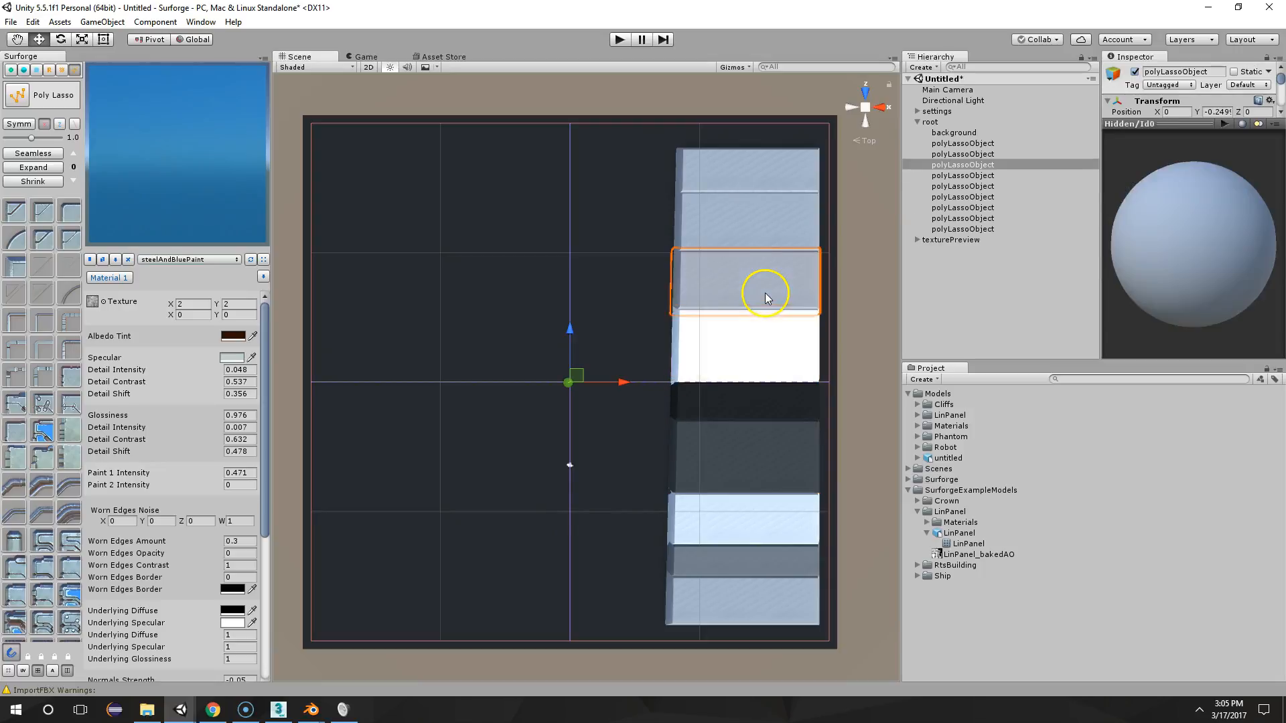
click(769, 221)
click(761, 179)
Assign a light blue emission material to the background plane behind the strips
click(637, 220)
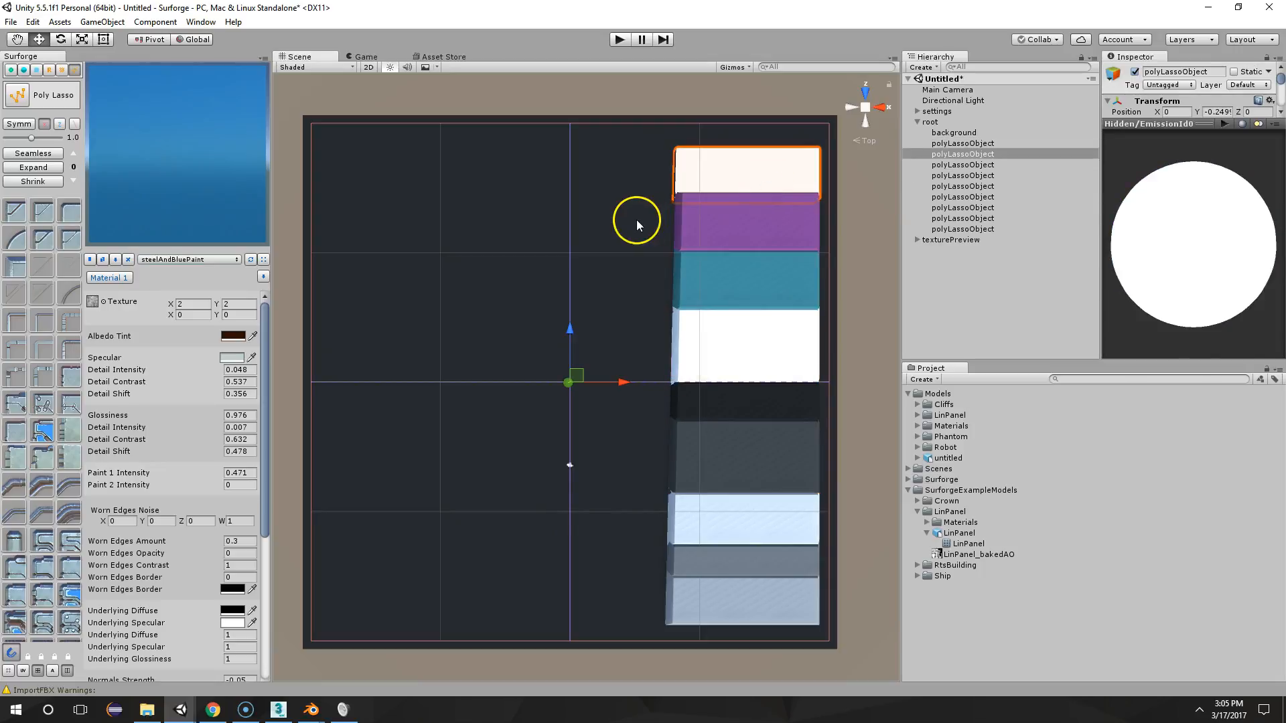
click(504, 205)
click(577, 371)
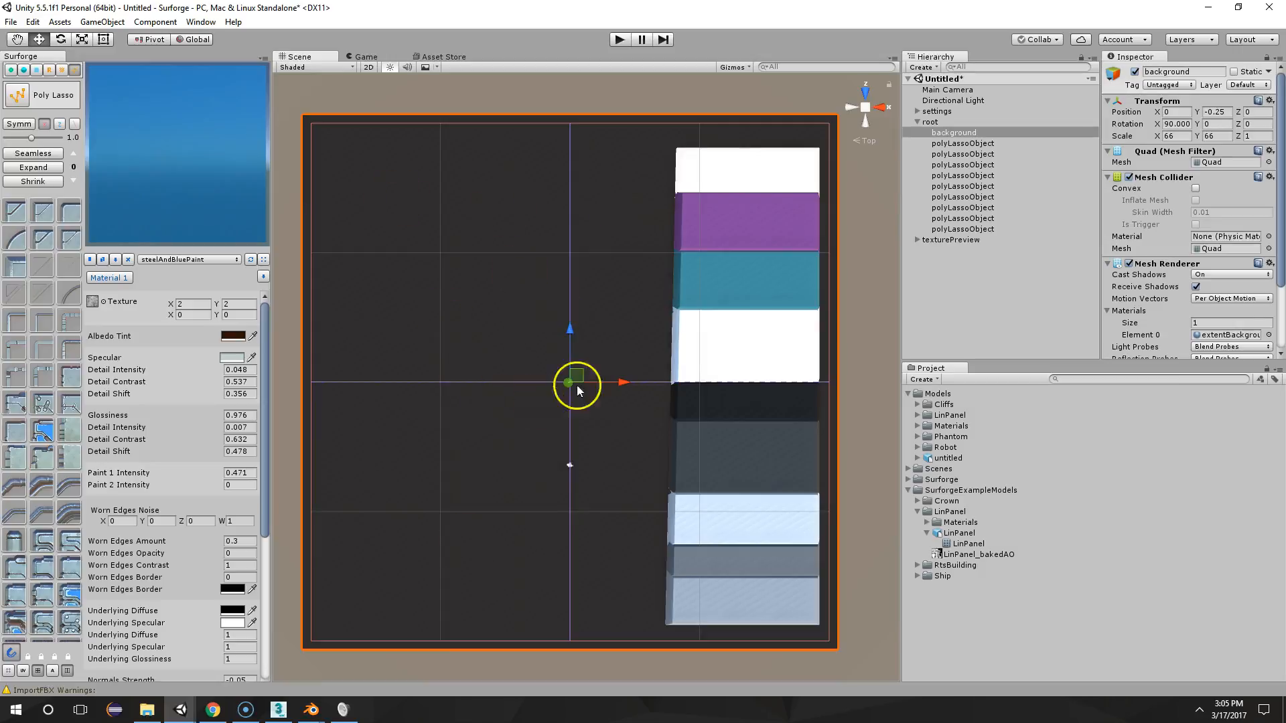
key(9)
click(578, 376)
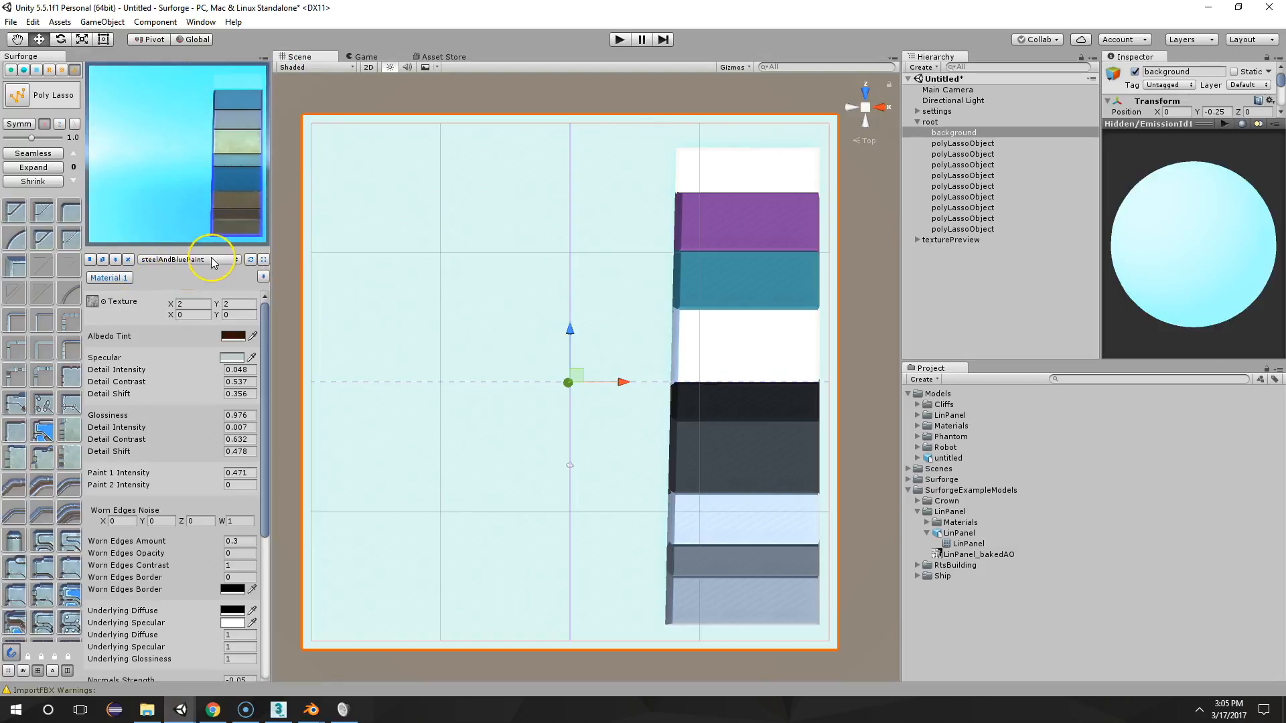
Preview the material sets up to steelAndRedPaint and examine the textured robot in the Robot project for comparison
scroll(213, 262, down, 2)
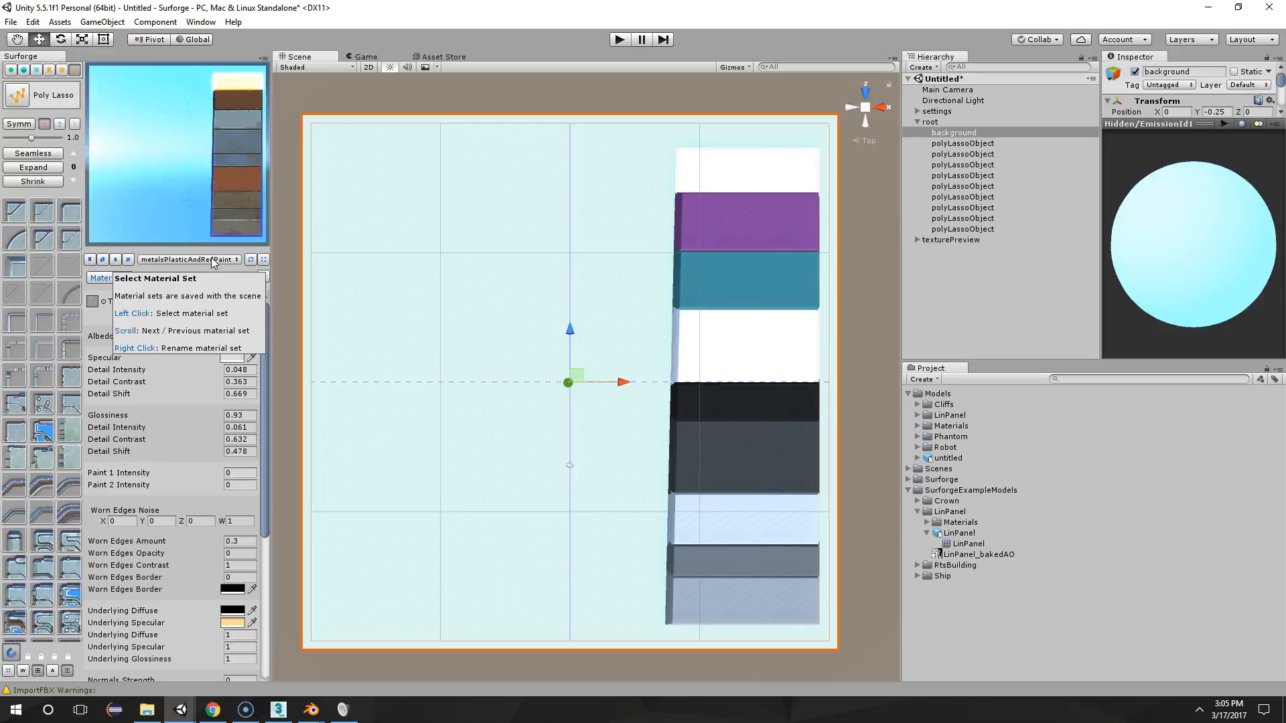
scroll(211, 257, down, 3)
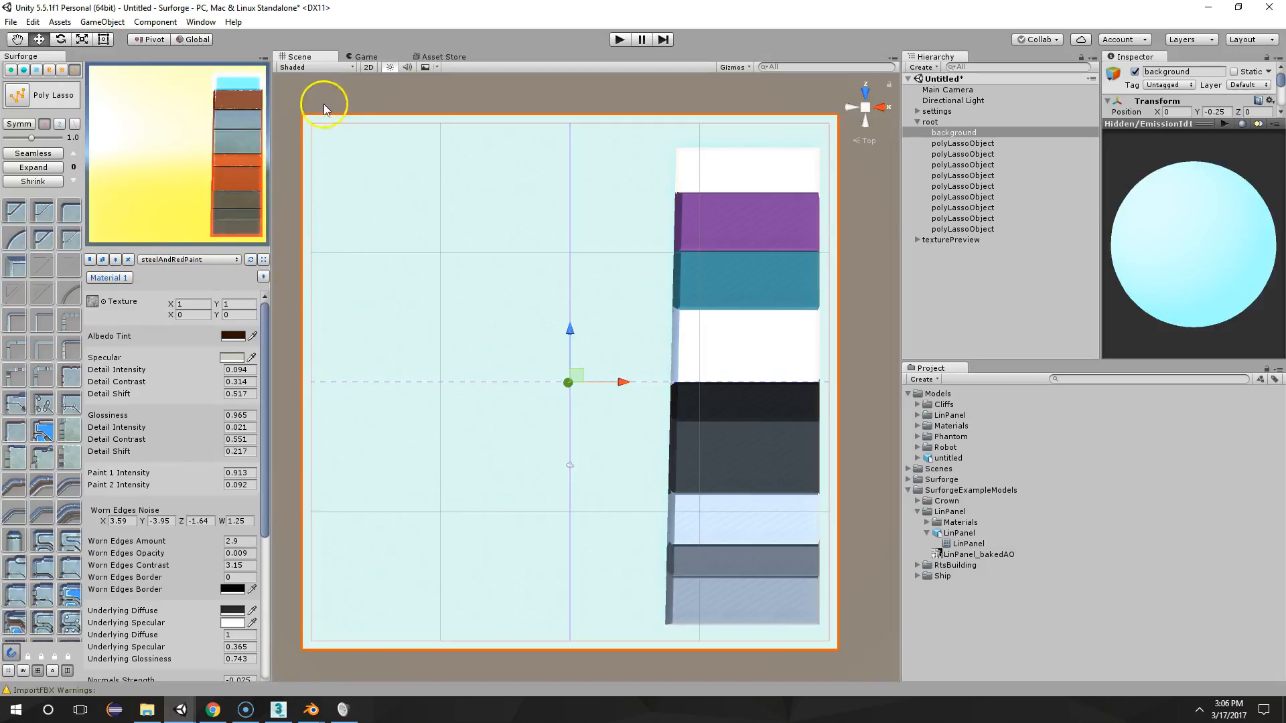
mouse_move(180, 708)
click(148, 644)
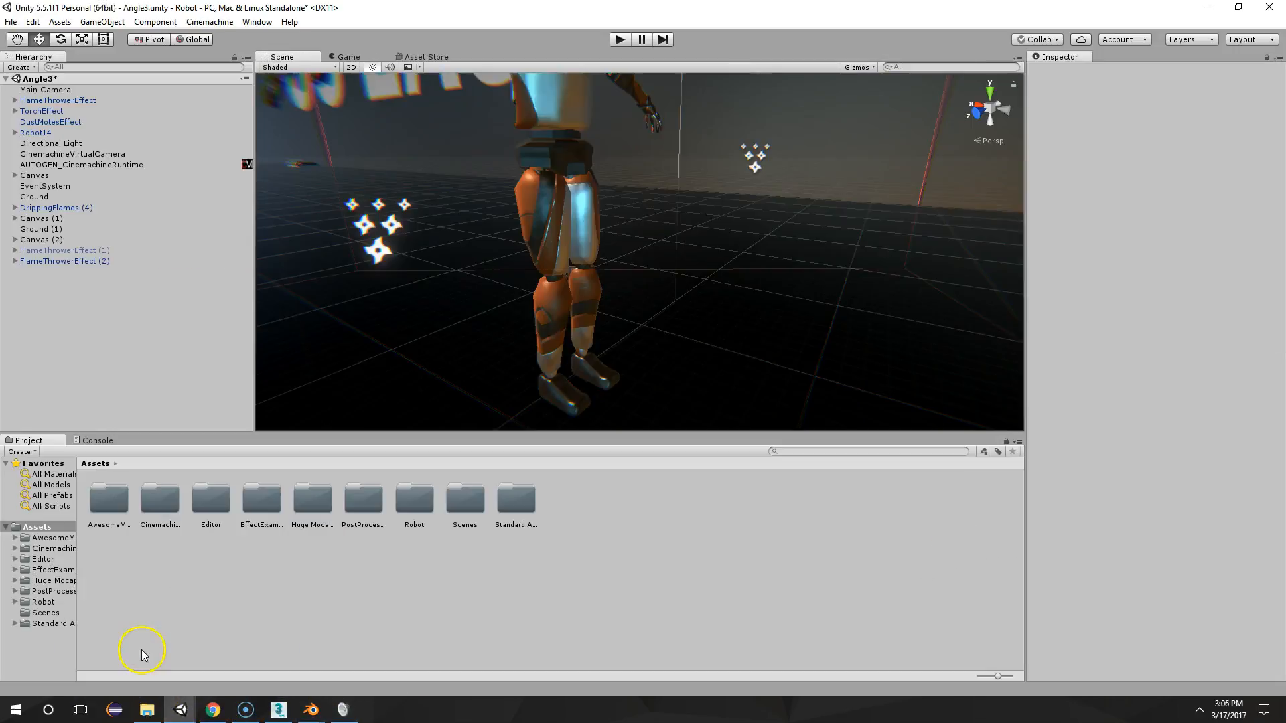
middle_drag(567, 202, 630, 298)
alt+drag(630, 298, 580, 222)
Return to the Surforge project and cycle through the material sets to steelAndGrayBlueHex
click(188, 709)
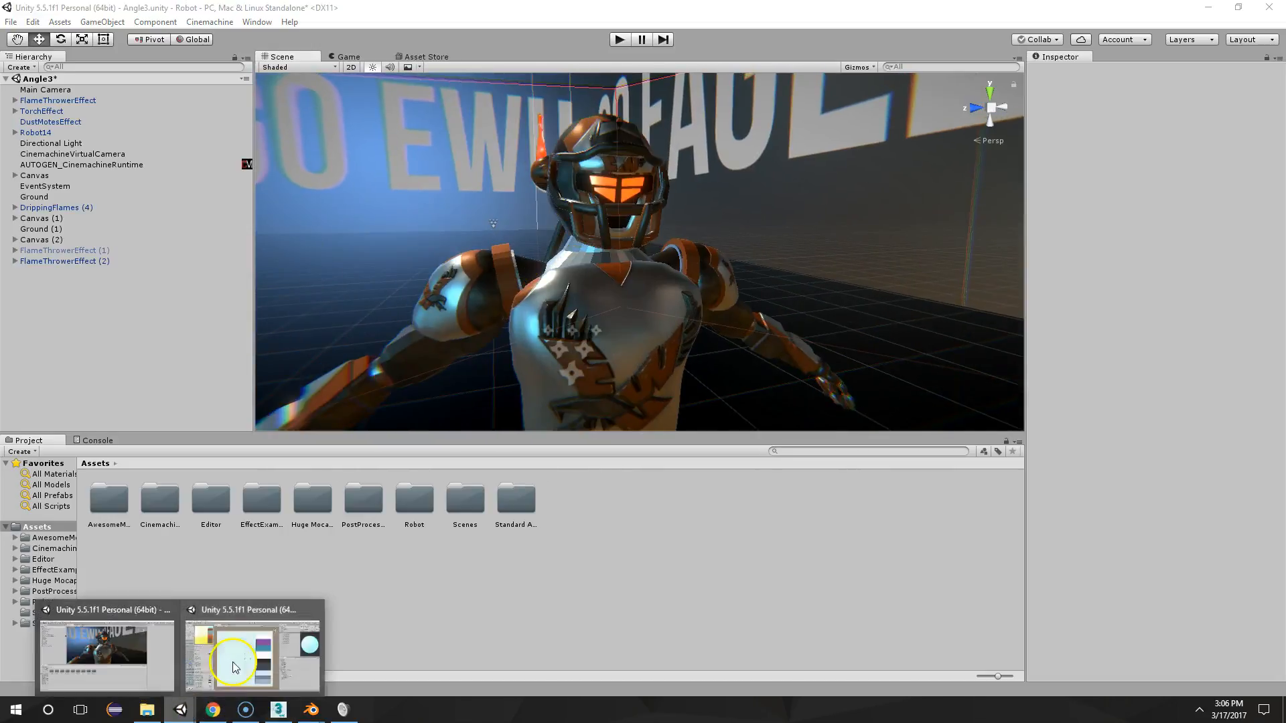
click(226, 662)
click(172, 260)
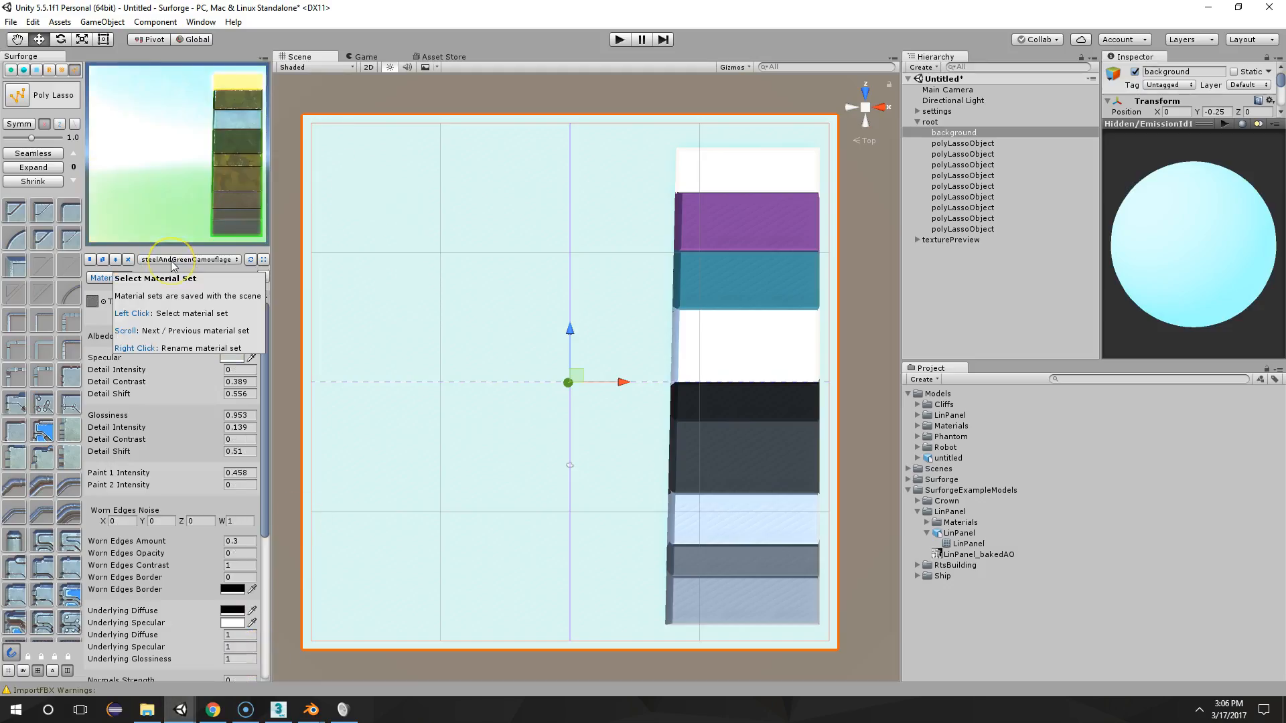
scroll(173, 263, down, 4)
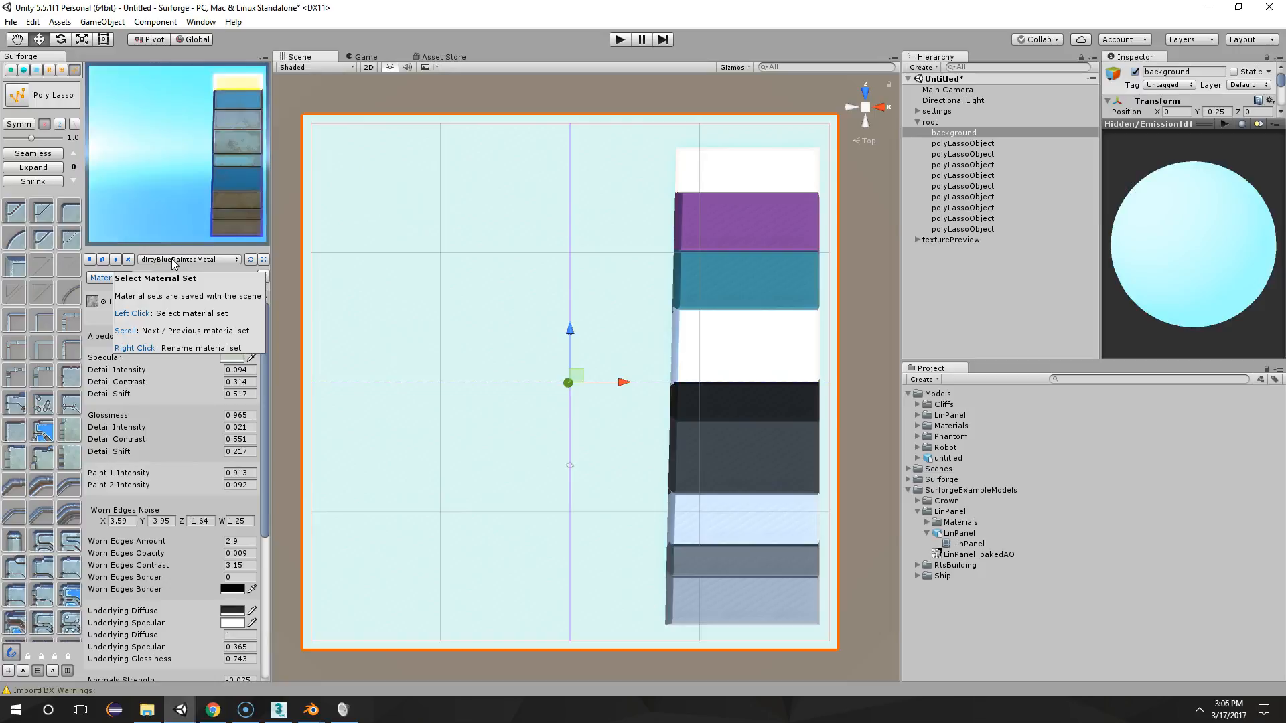
scroll(172, 262, down, 5)
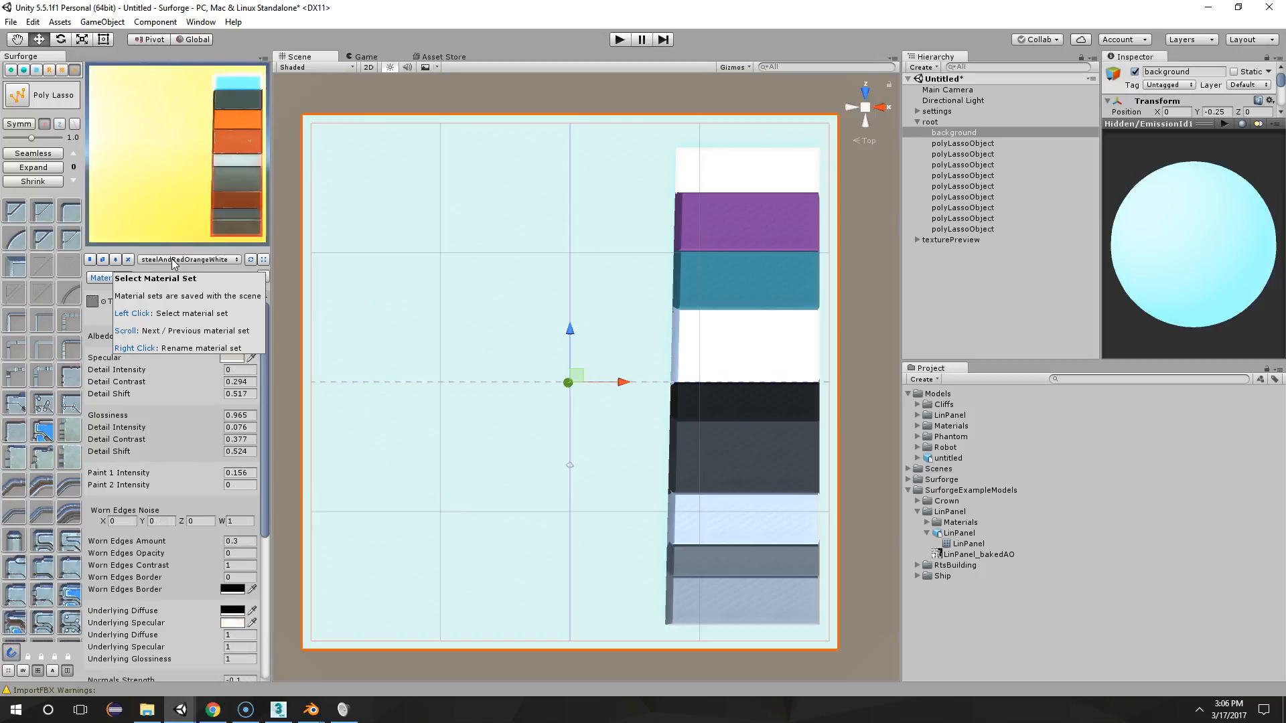
scroll(172, 263, down, 4)
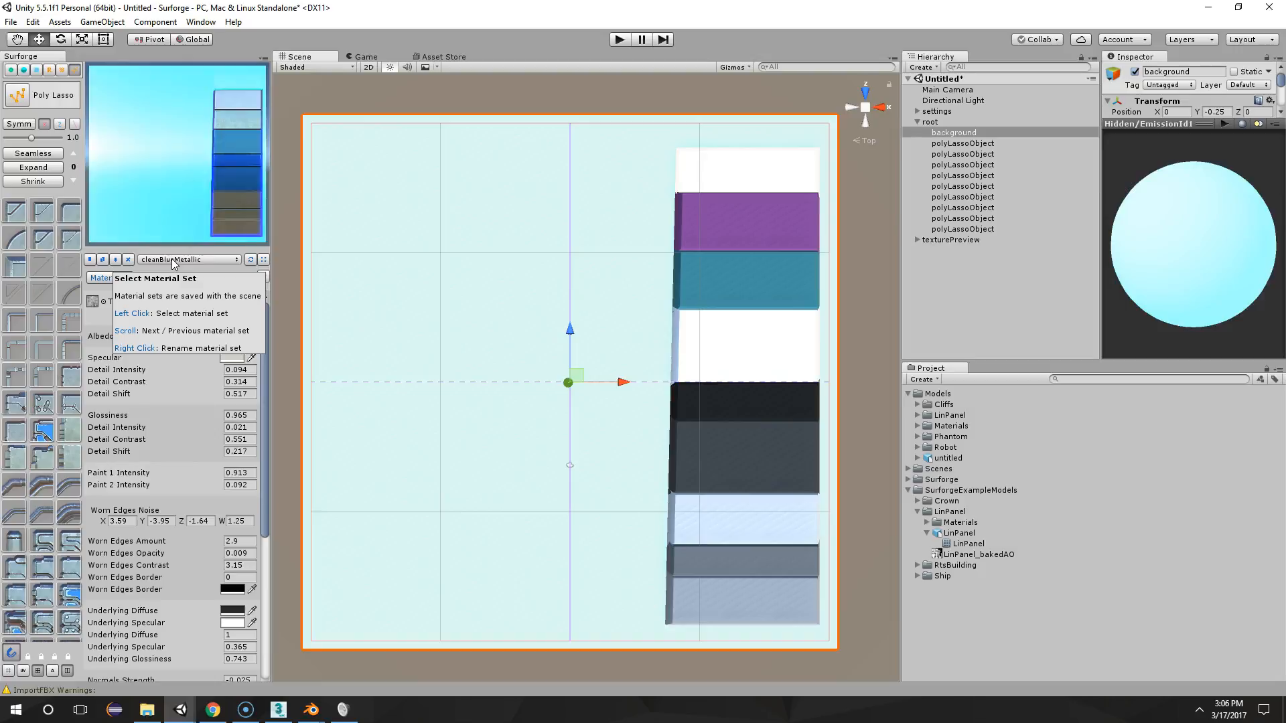
scroll(172, 264, down, 1)
scroll(172, 262, down, 4)
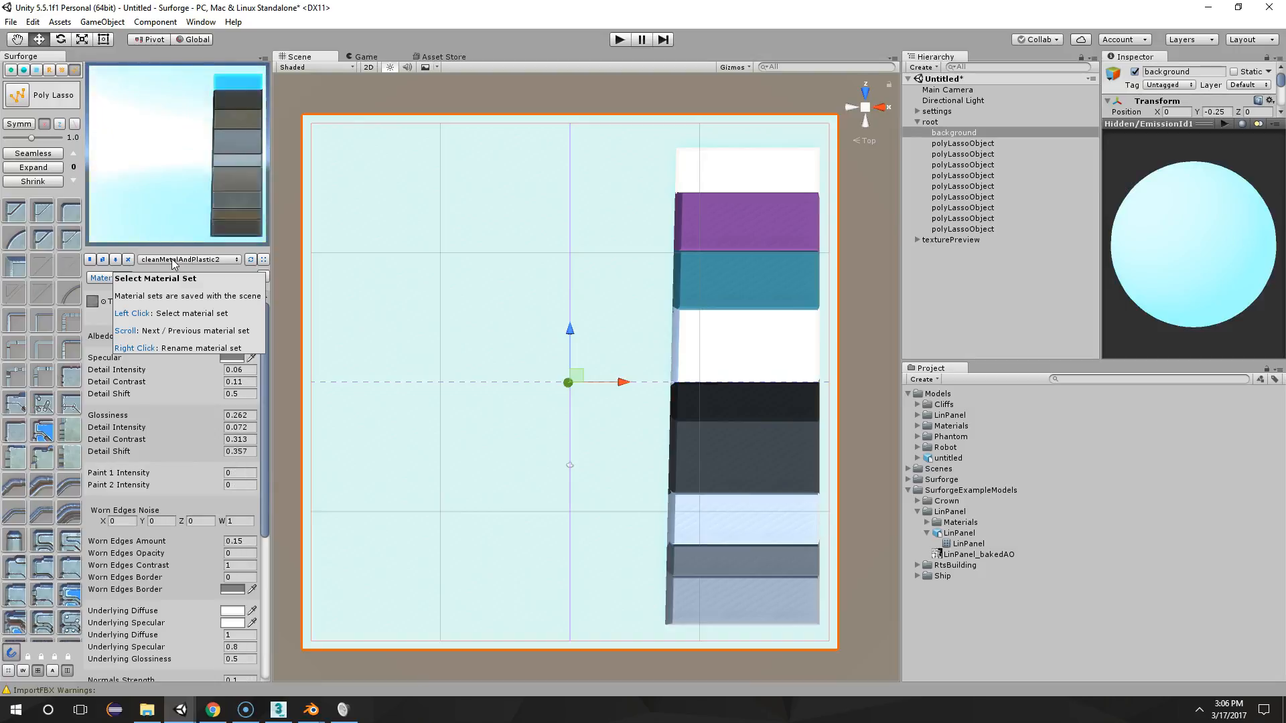
scroll(172, 263, down, 2)
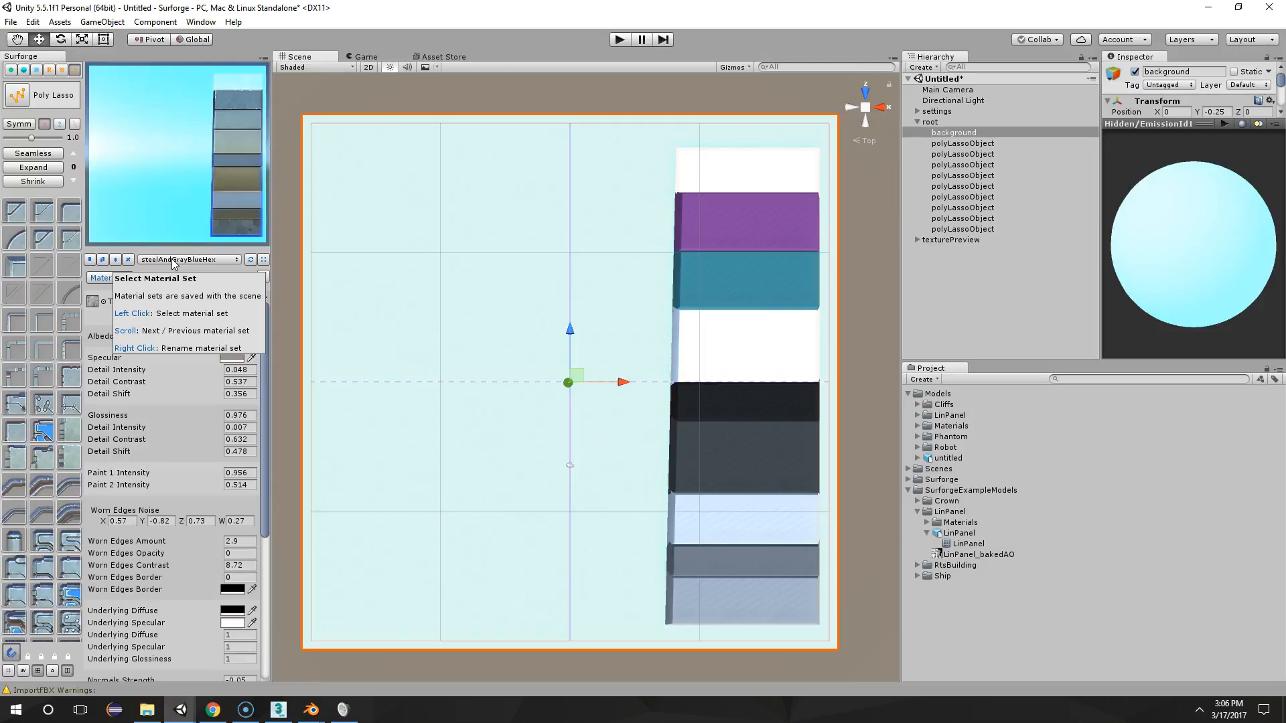
Choose the yelowPaintedMetalStripes material set for the texture preview
click(173, 262)
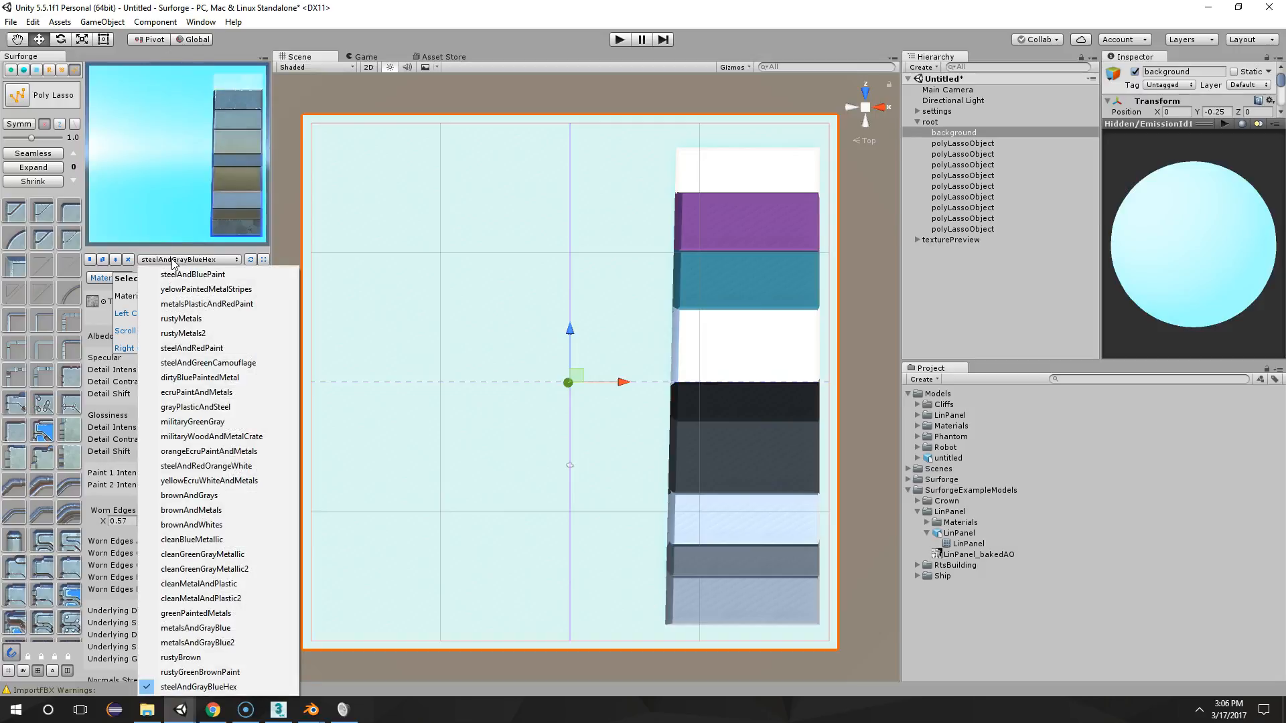
click(190, 290)
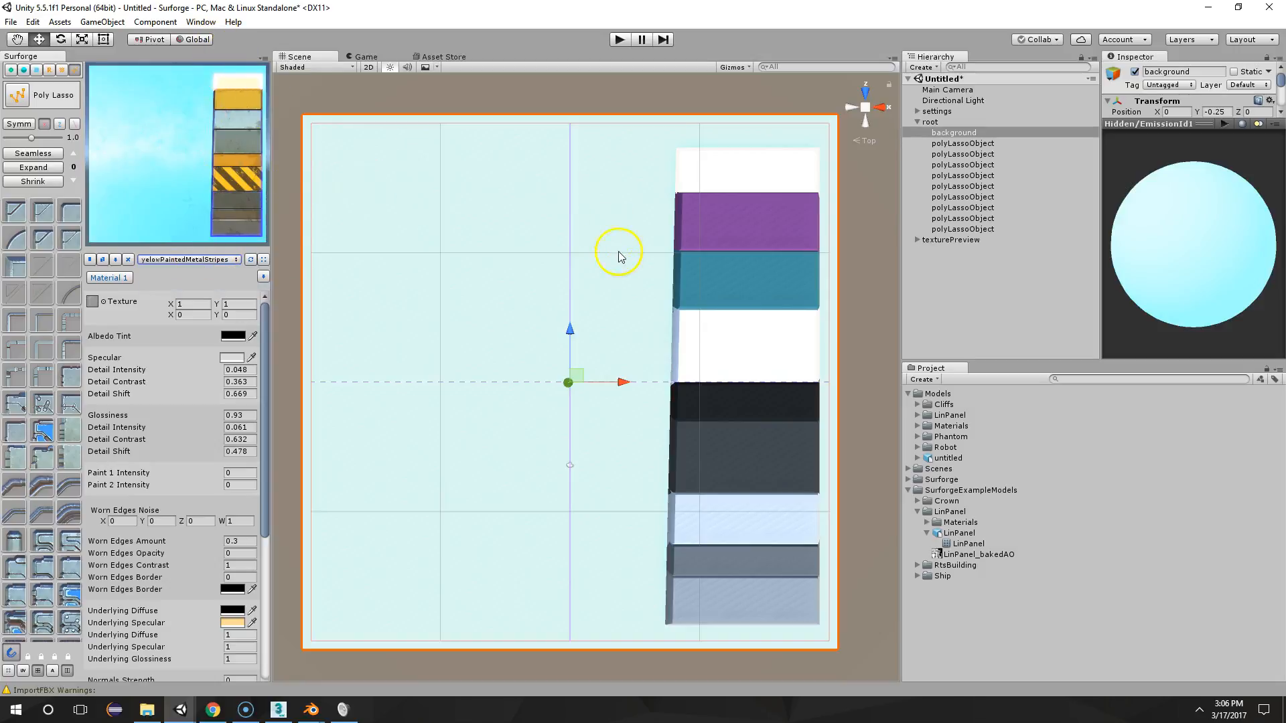
scroll(613, 238, up, 1)
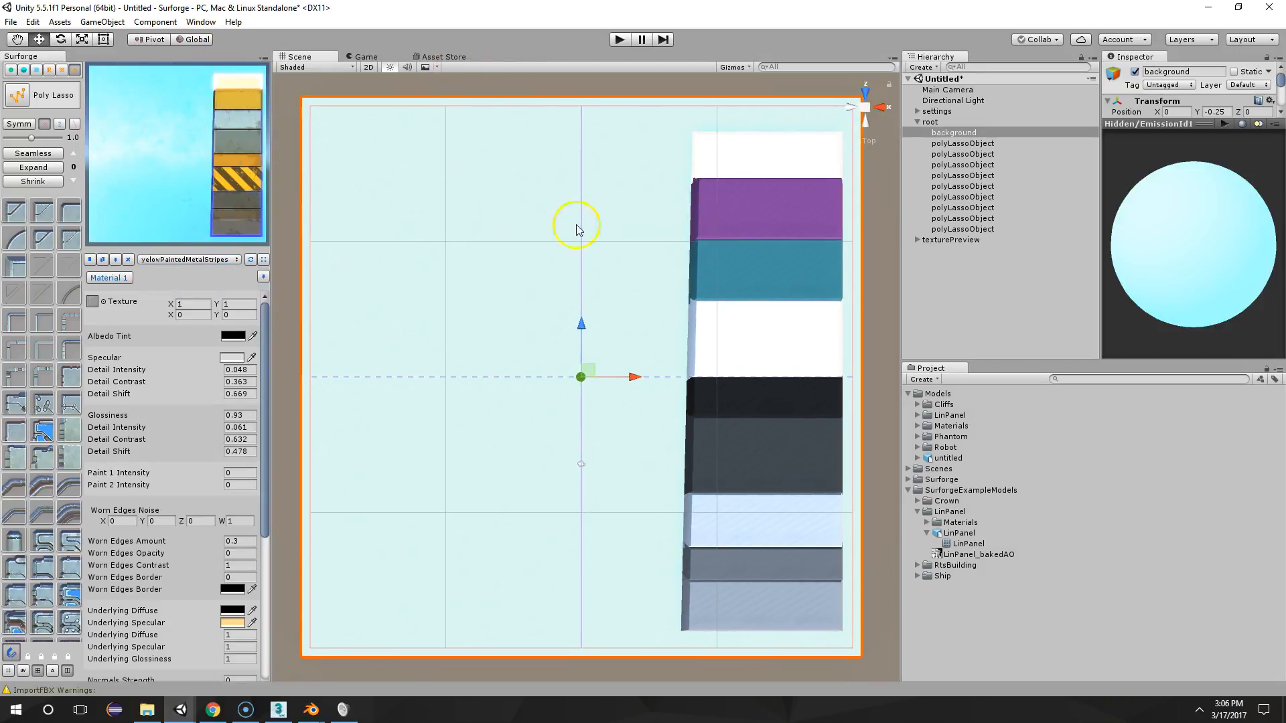
Assign the first material ID to the background plane and the light blue emission material to the bottom strip
click(757, 597)
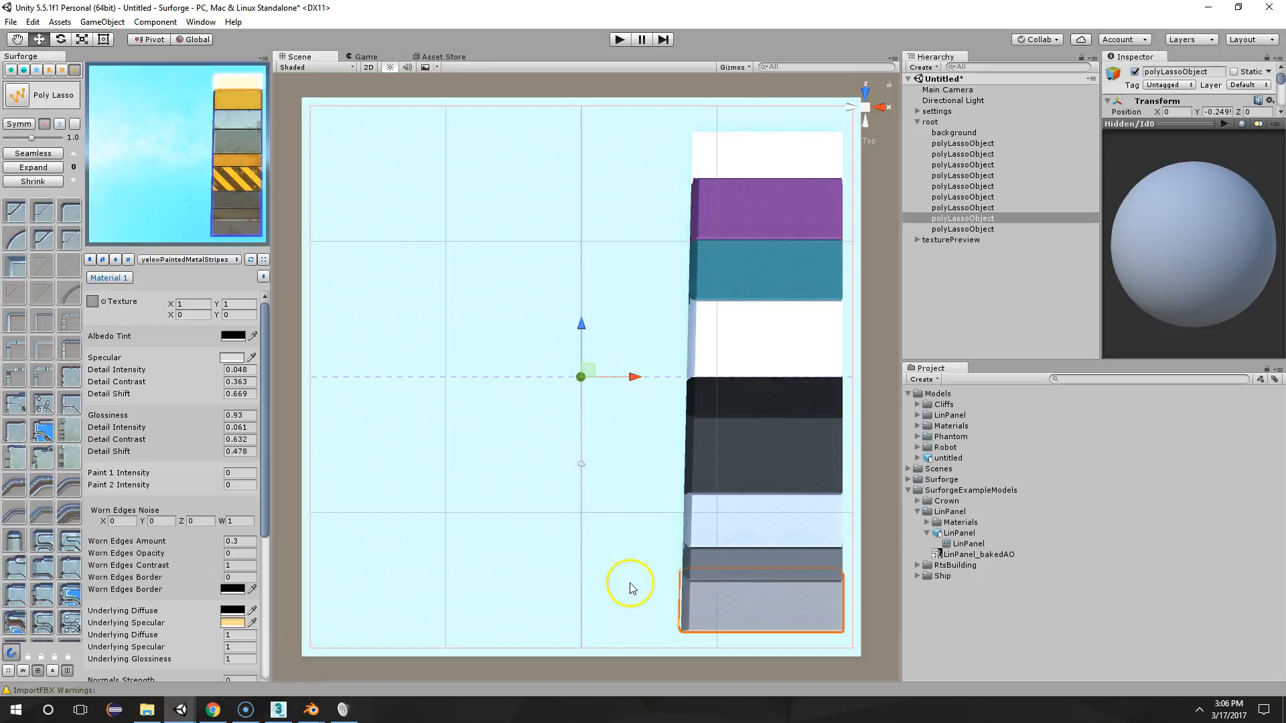
click(662, 582)
key(1)
click(731, 601)
key(0)
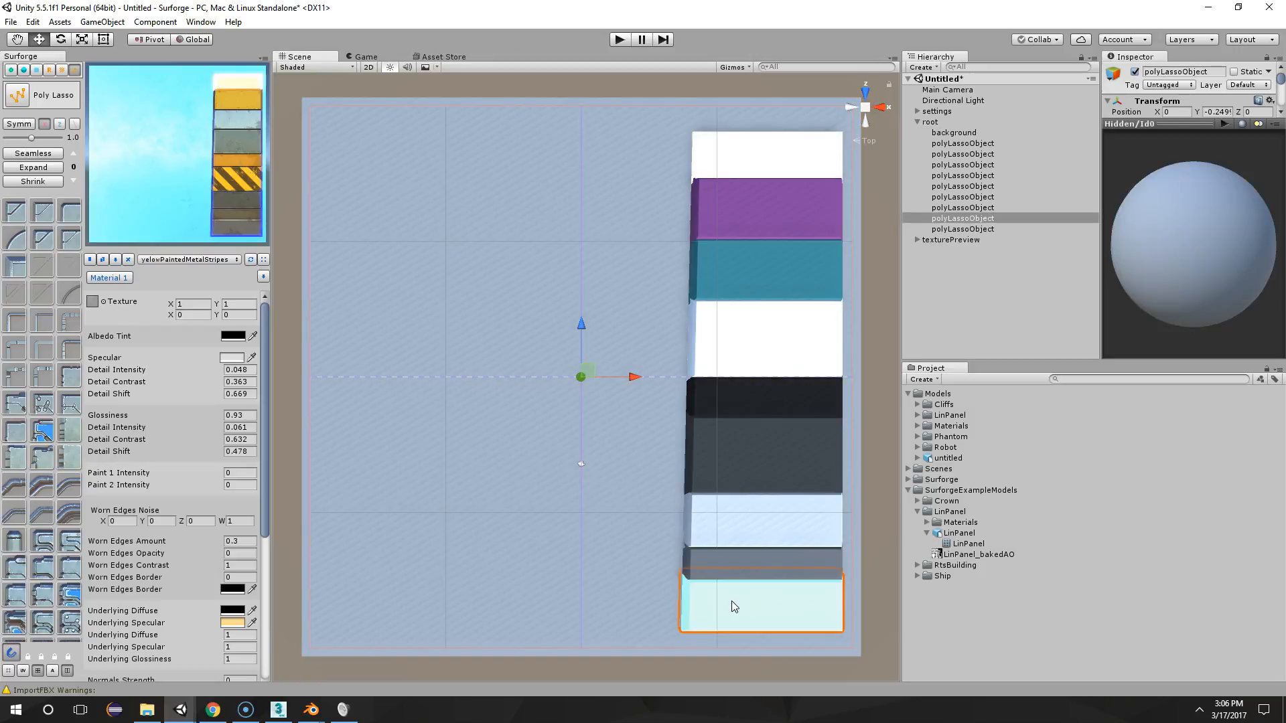
mouse_move(550, 270)
middle_down()
mouse_move(583, 260)
mouse_move(526, 280)
mouse_move(560, 275)
middle_up()
scroll(577, 261, up, 2)
scroll(577, 262, down, 2)
middle_drag(654, 268, 629, 269)
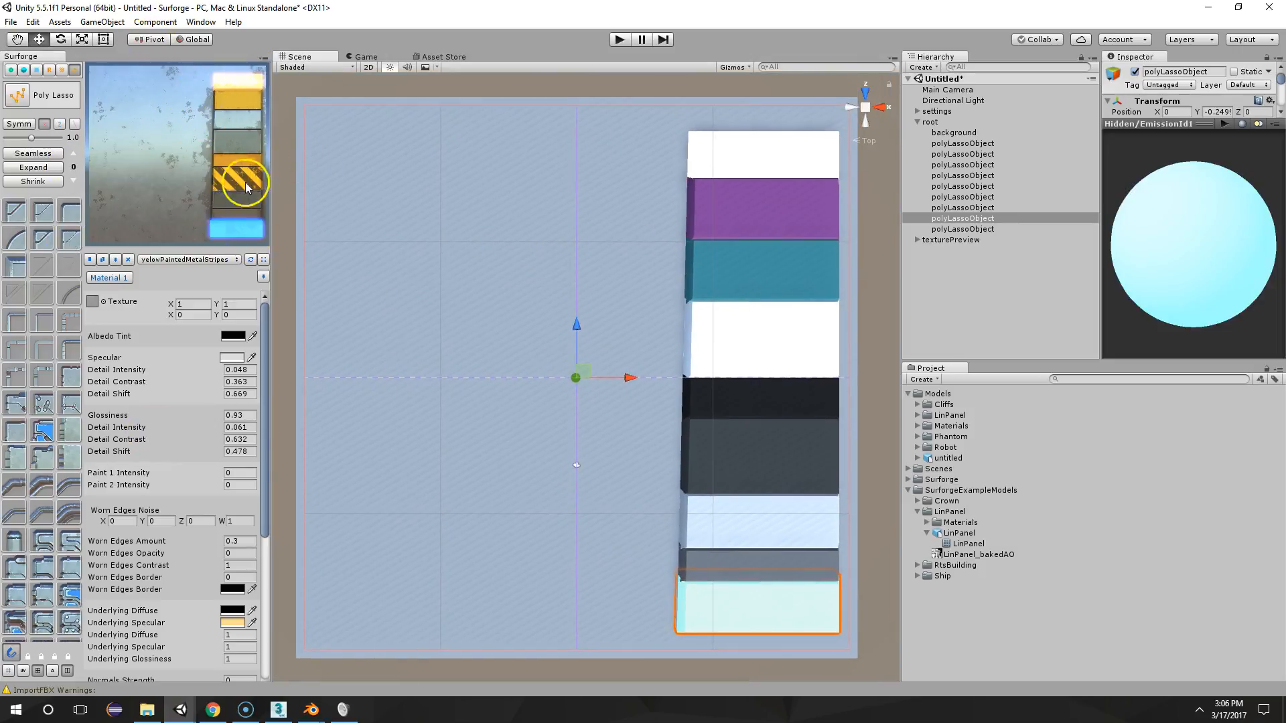
mouse_move(580, 255)
middle_down()
mouse_move(594, 232)
mouse_move(601, 250)
middle_up()
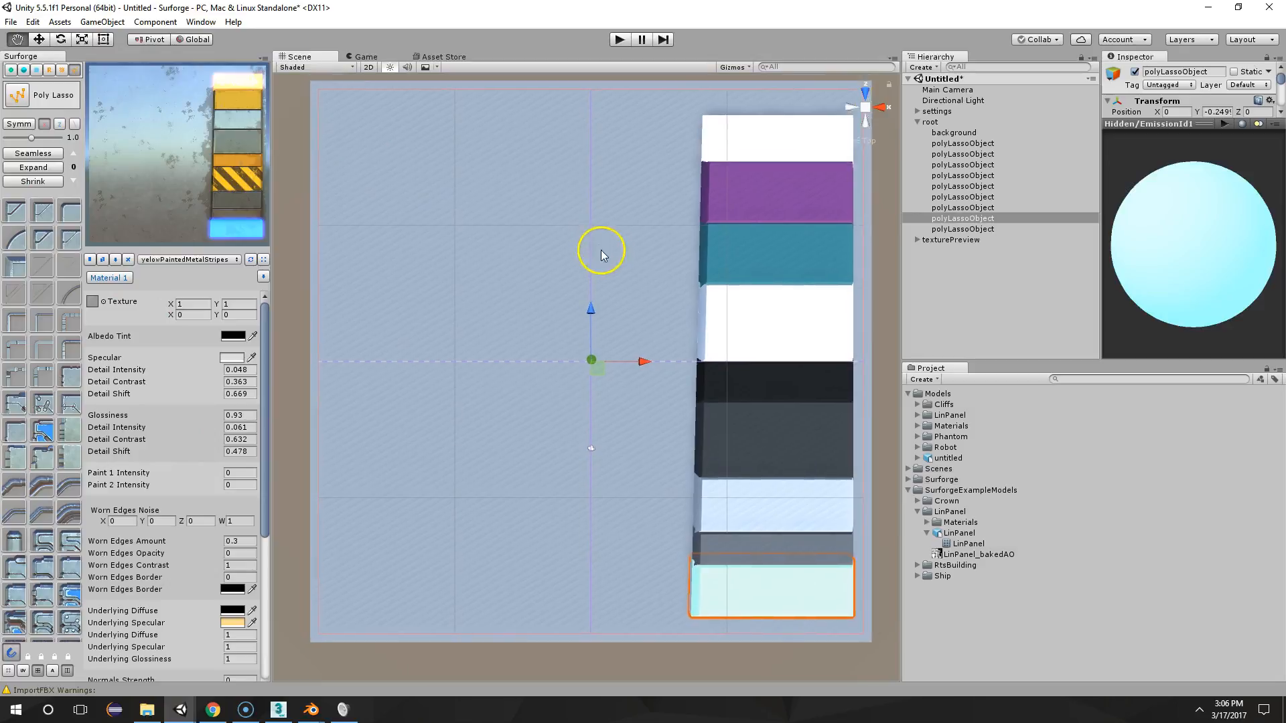
Draw an elongated hexagon with pointed upper and lower ends using Poly Lasso in the empty area beside the strips
scroll(600, 249, down, 1)
click(41, 102)
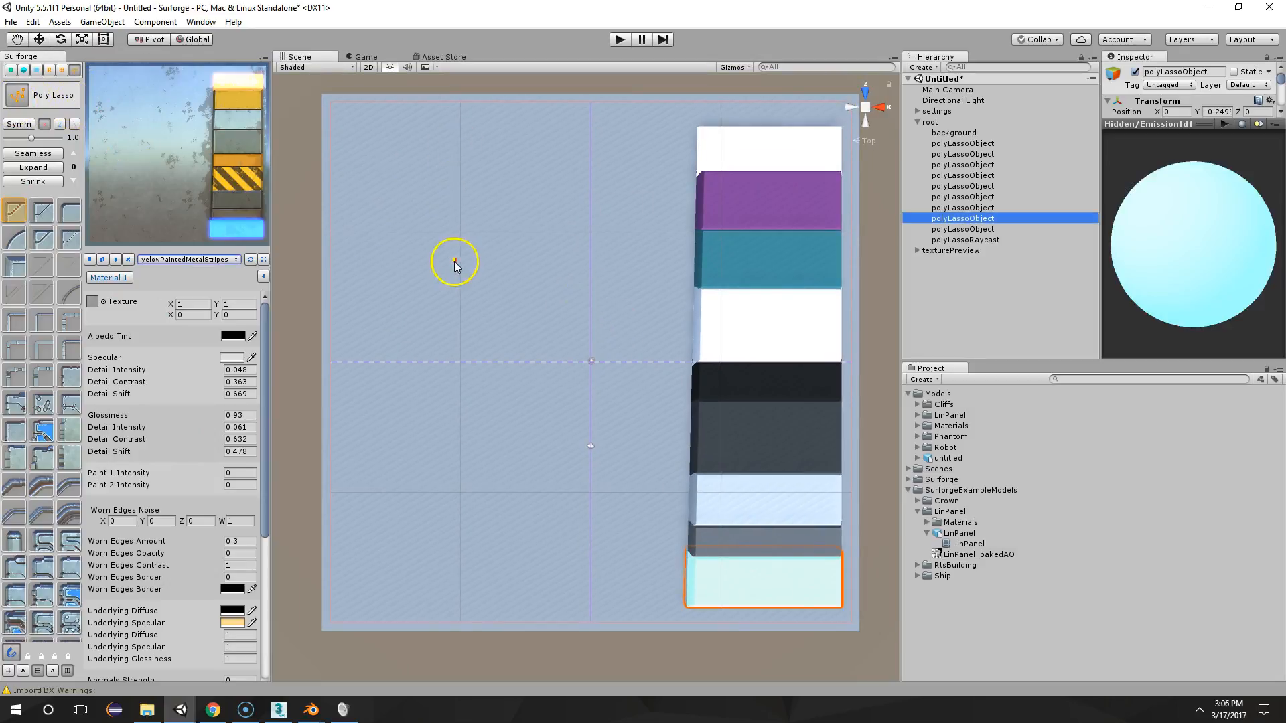
click(492, 276)
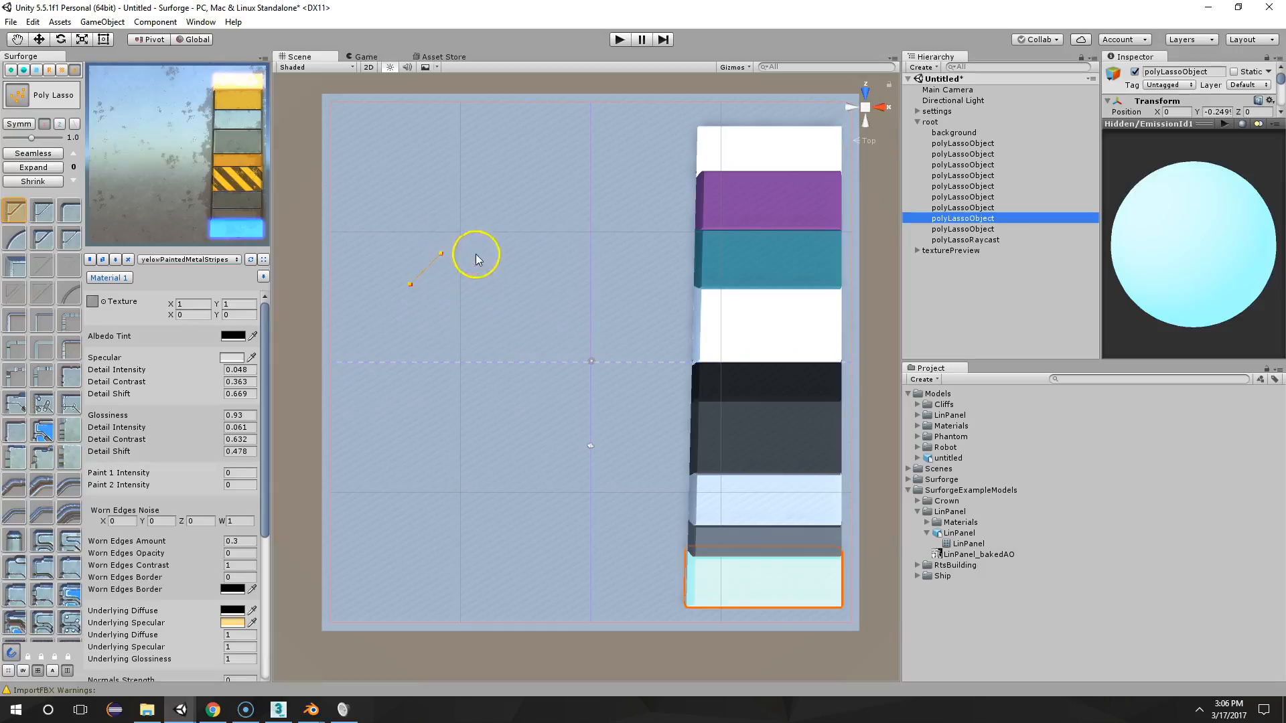
click(475, 220)
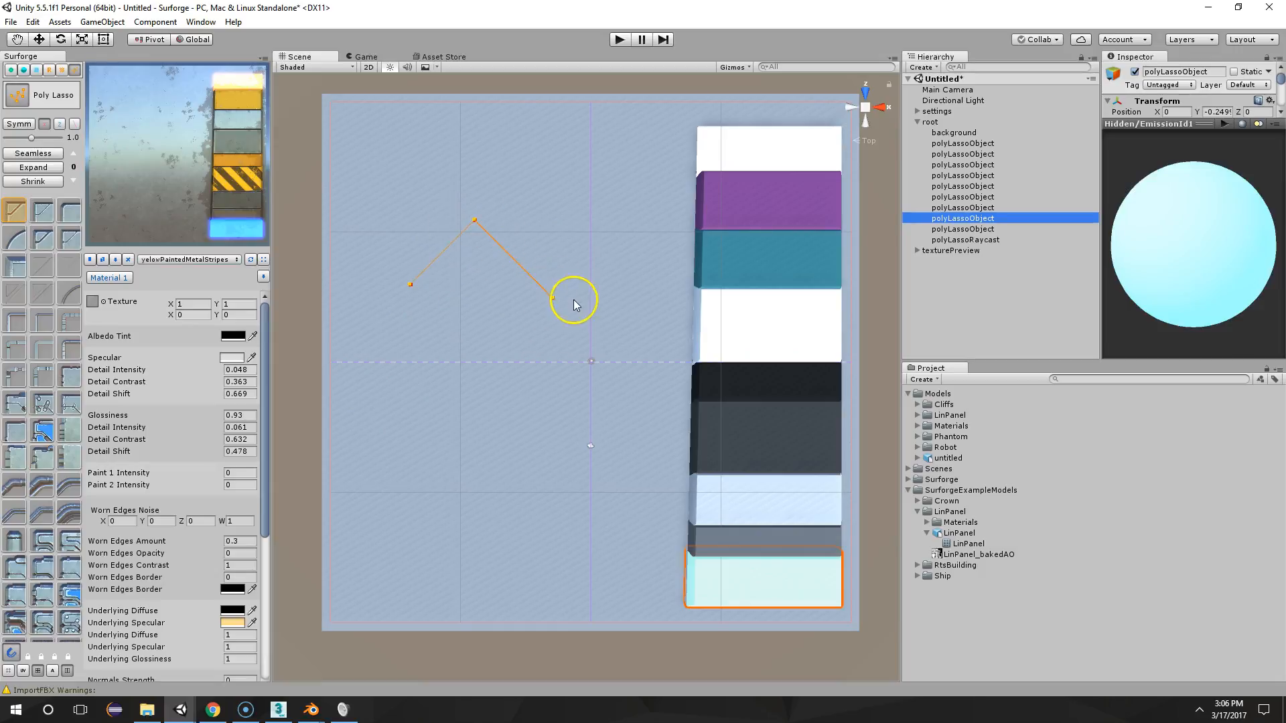
click(540, 284)
click(475, 515)
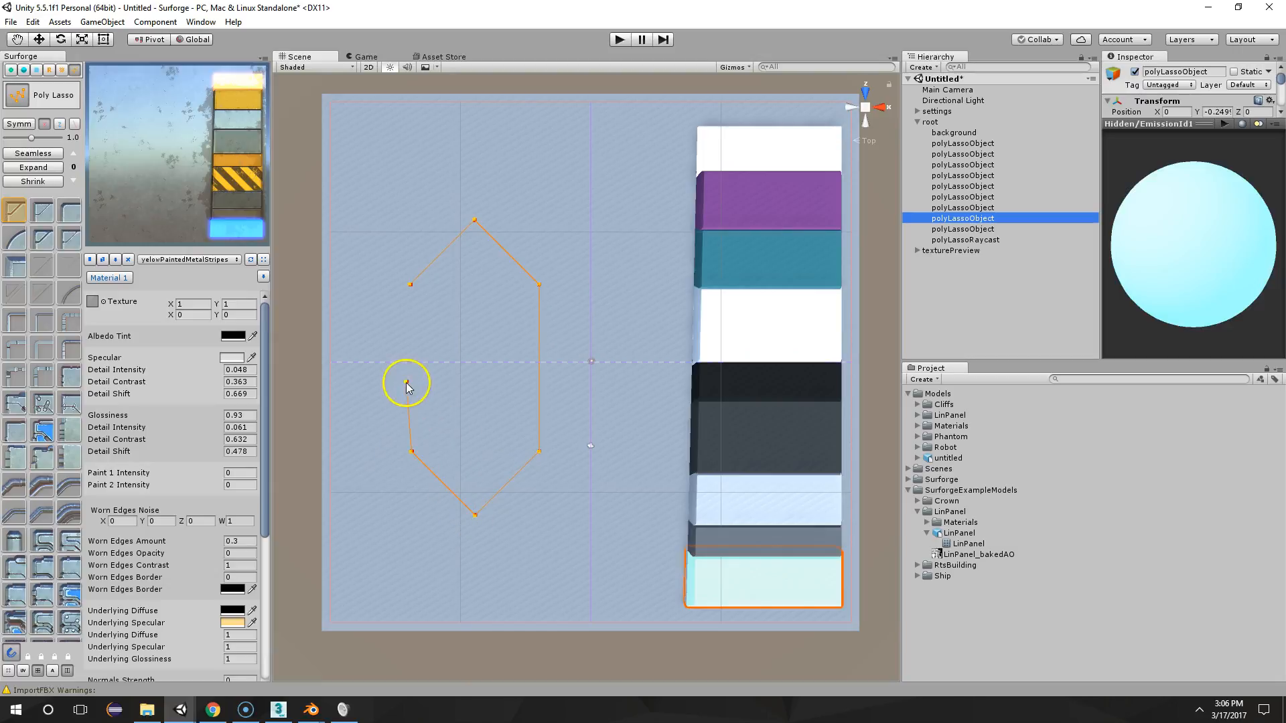
key(Return)
key(w)
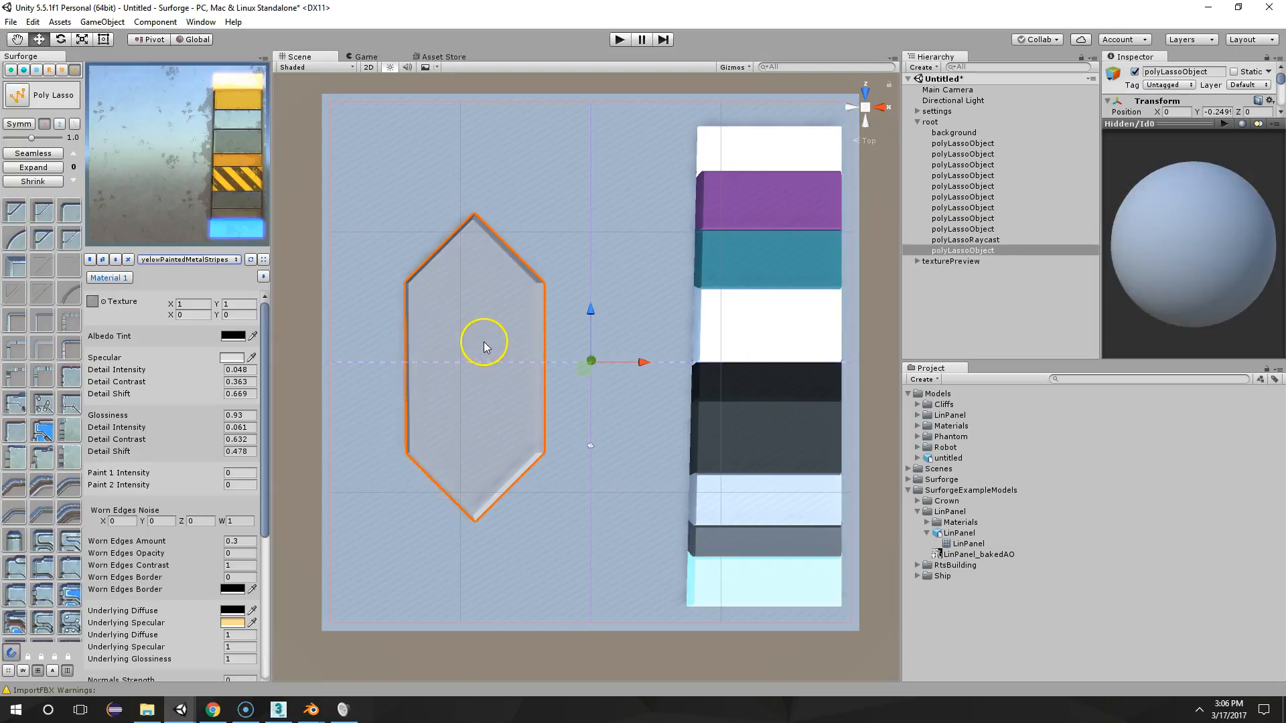
Apply a Poly Lasso profile with a segmented raised border and a dark inner panel to the elongated hexagon
scroll(107, 384, down, 3)
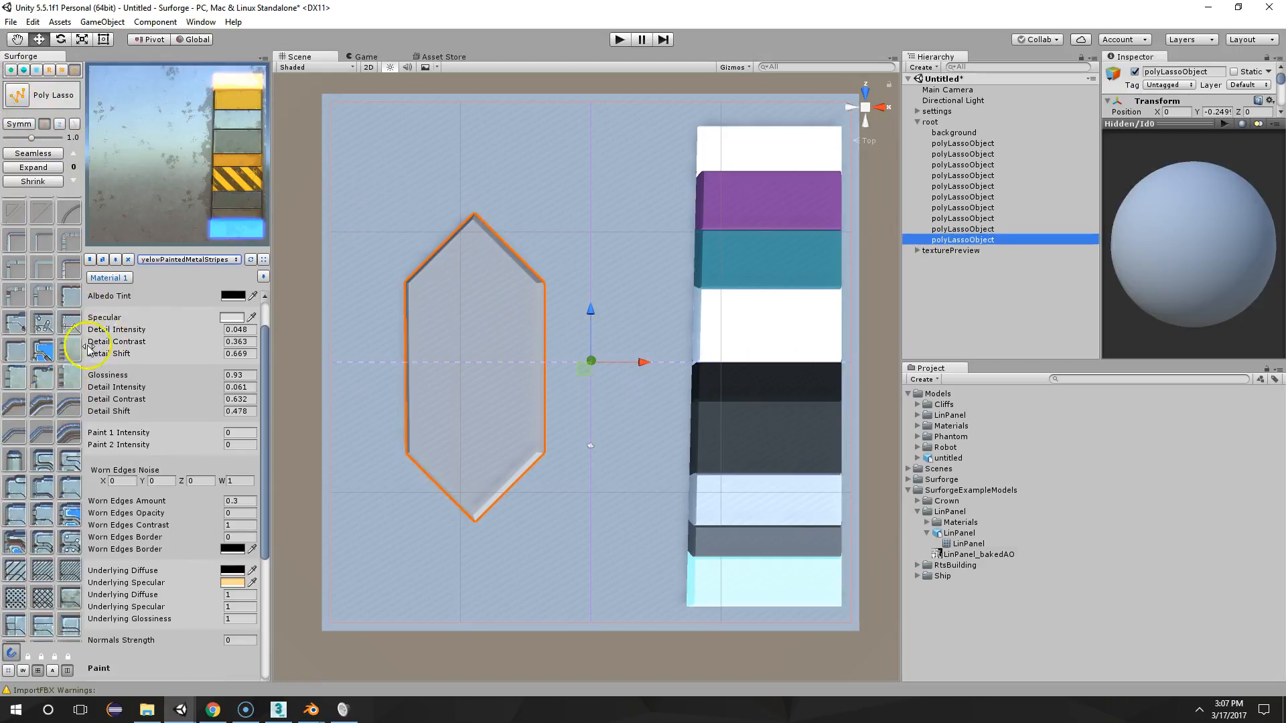
click(44, 358)
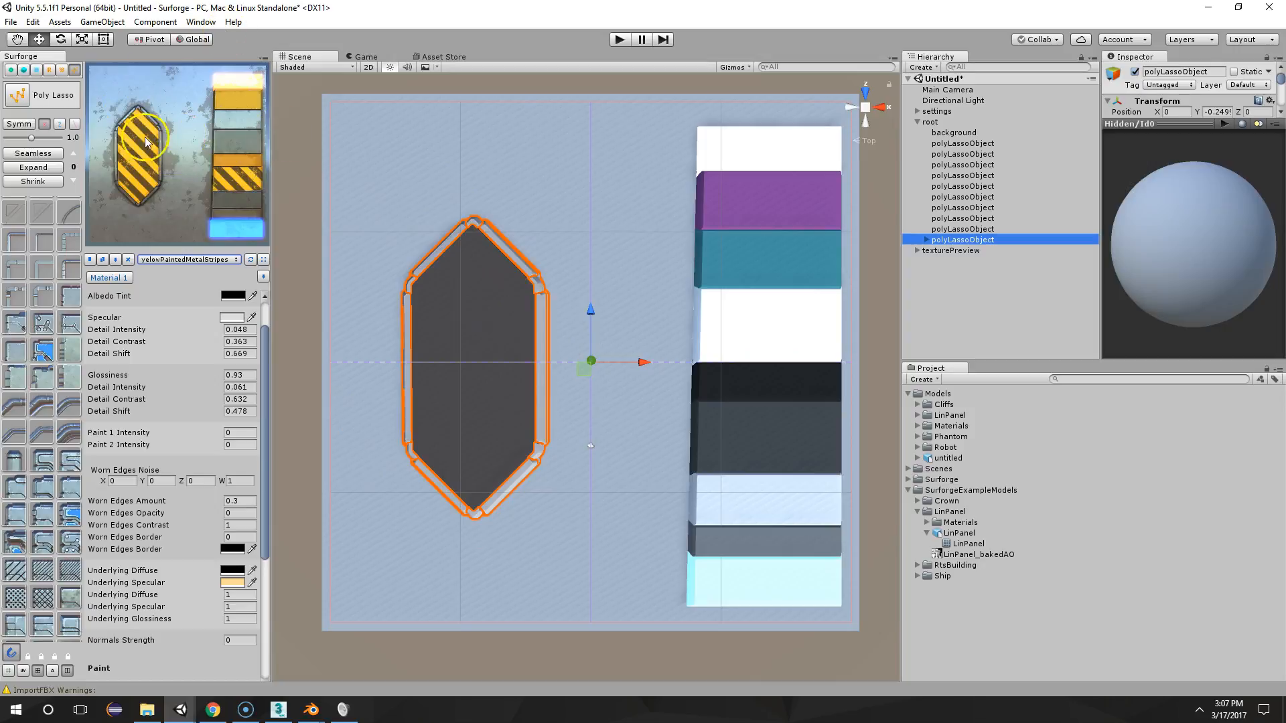
scroll(635, 258, up, 1)
scroll(635, 258, down, 1)
middle_drag(634, 258, 628, 279)
Export the texture maps as PNG files named Robot1 into the Assets/Models/Robot/Materials folder
click(48, 69)
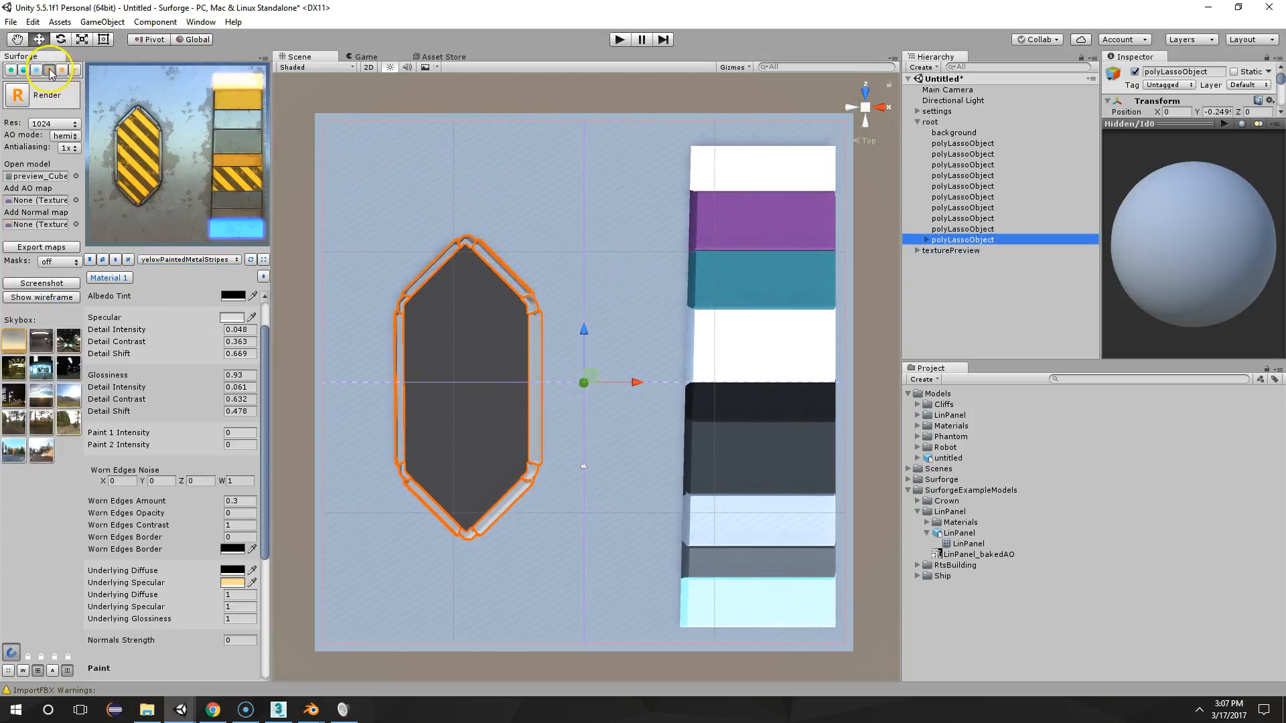
click(35, 249)
click(450, 267)
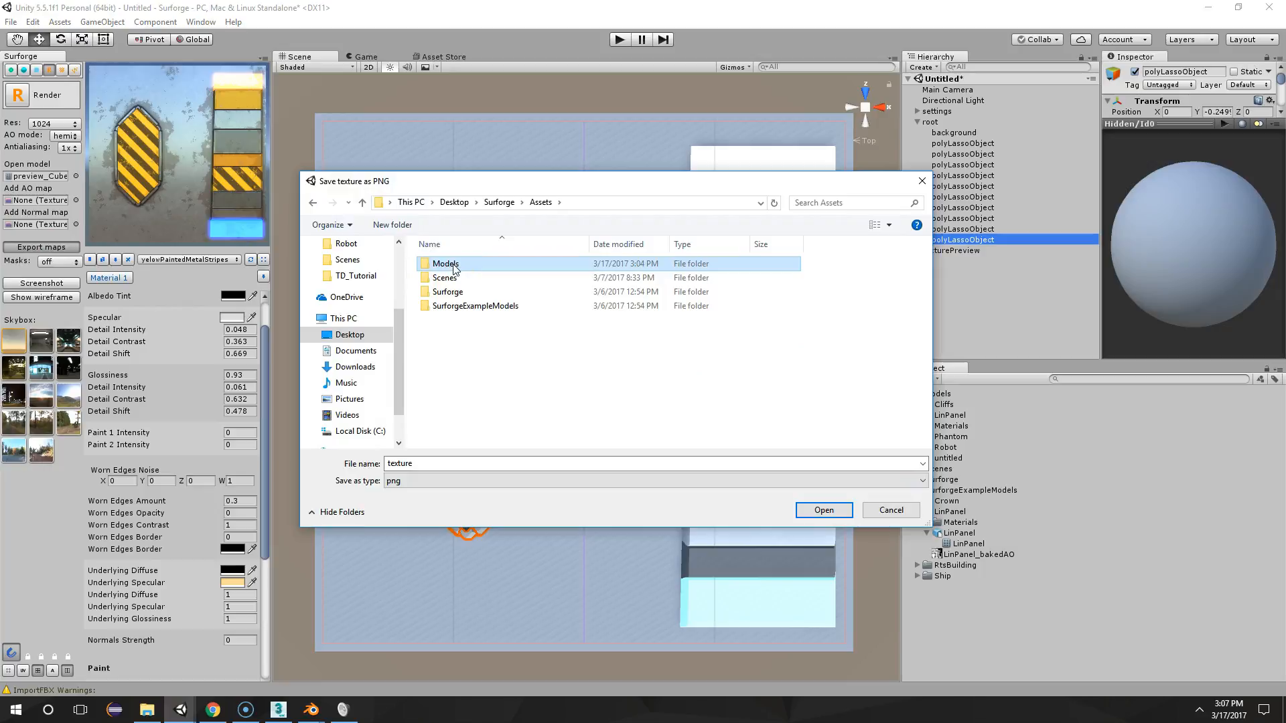
double_click(451, 266)
click(451, 323)
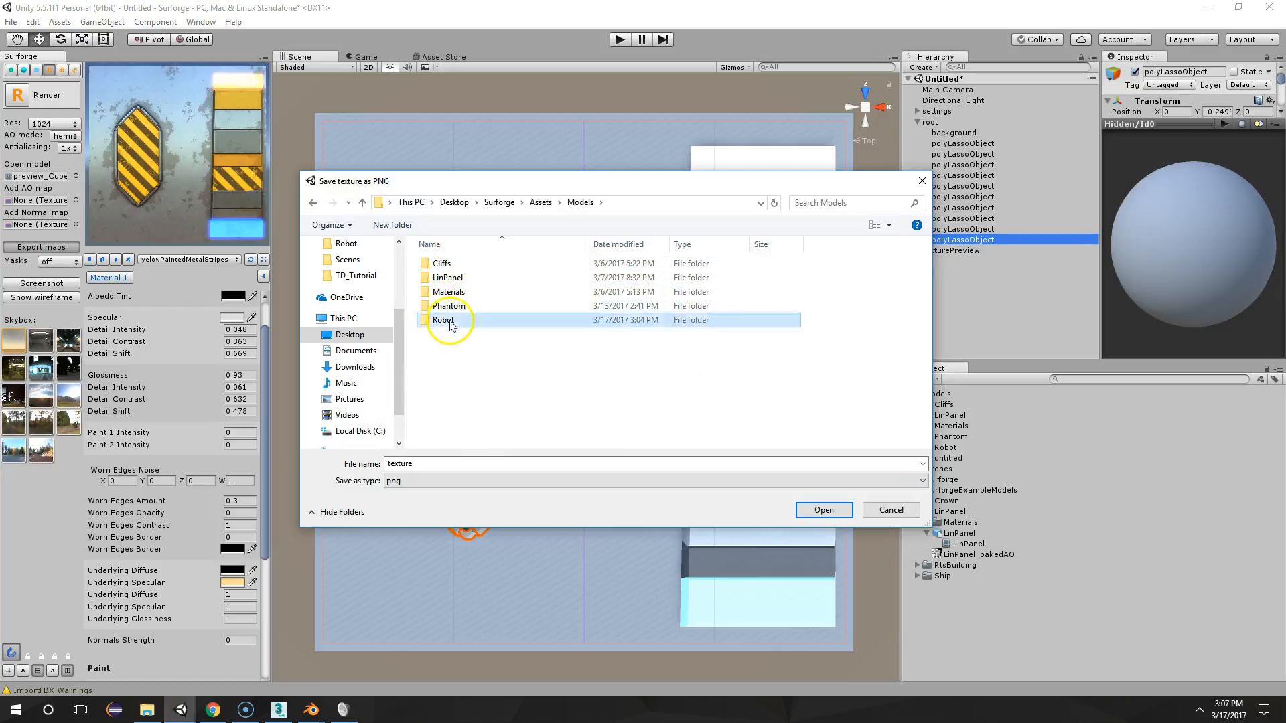
double_click(451, 322)
double_click(450, 264)
click(469, 461)
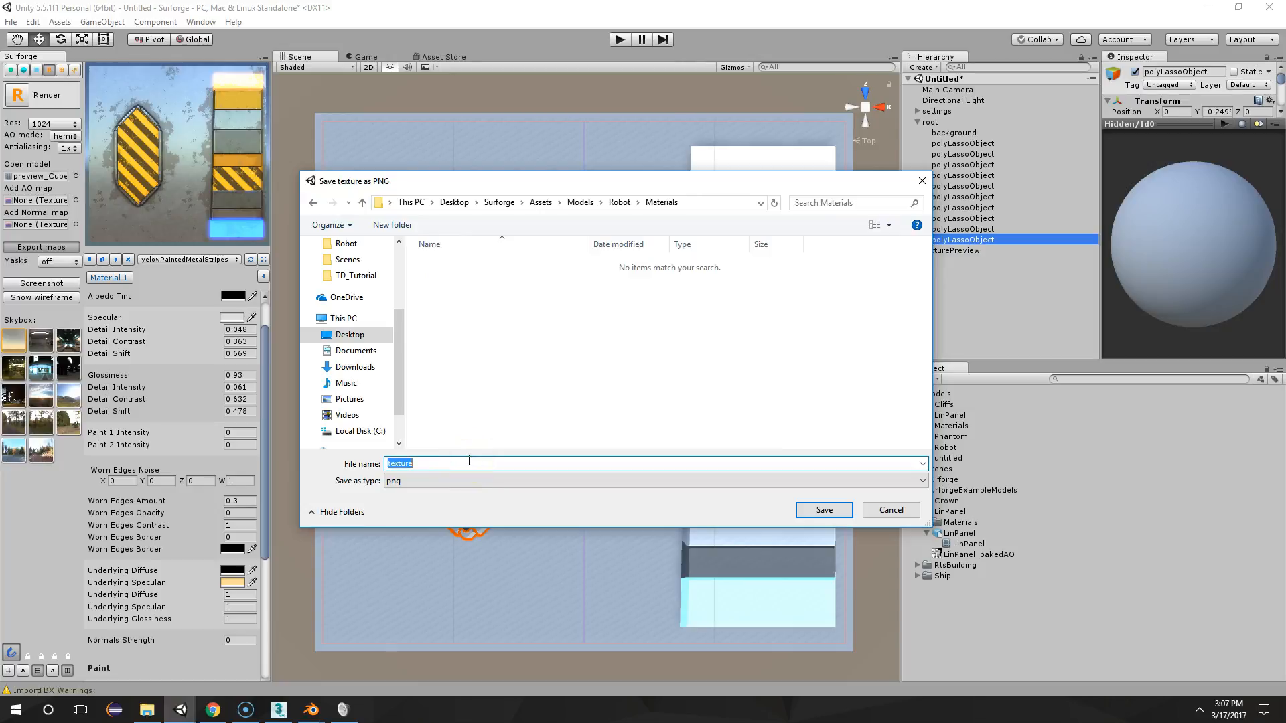
text(Robot1)
key(Return)
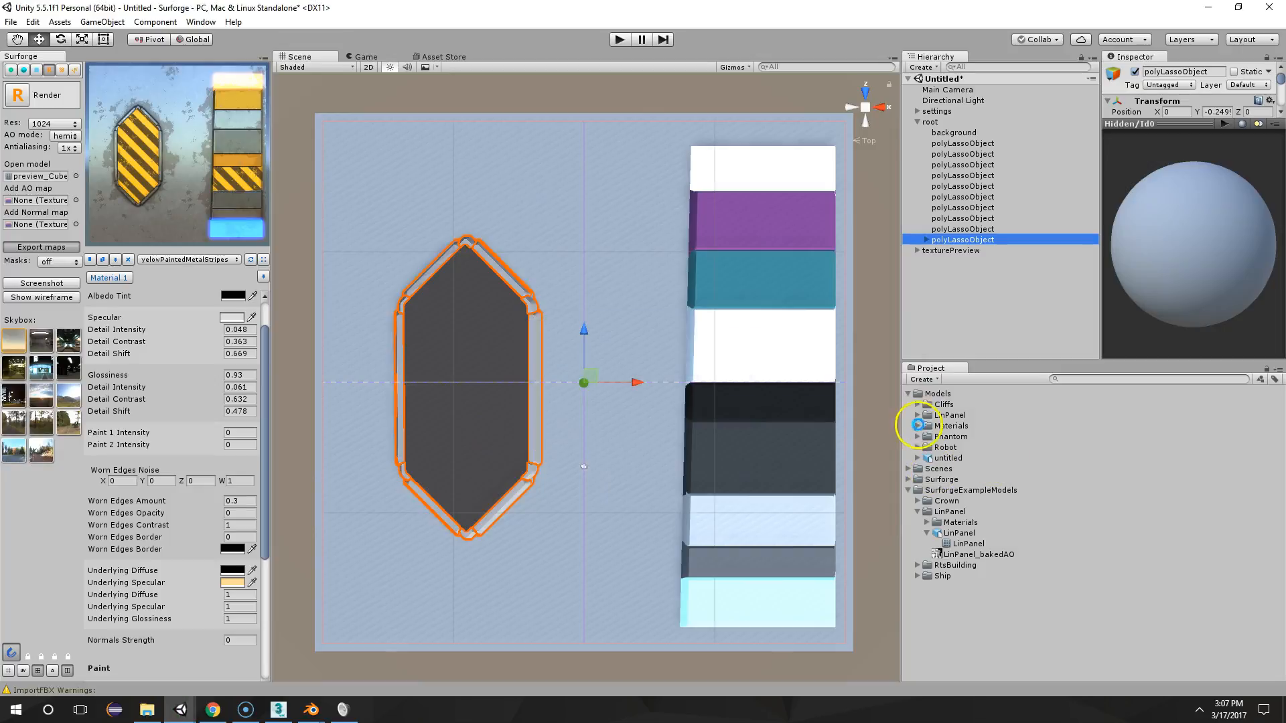
Open the Robot model's Materials folder and inspect the Robot1 material's assigned maps and sphere preview
click(918, 447)
click(933, 459)
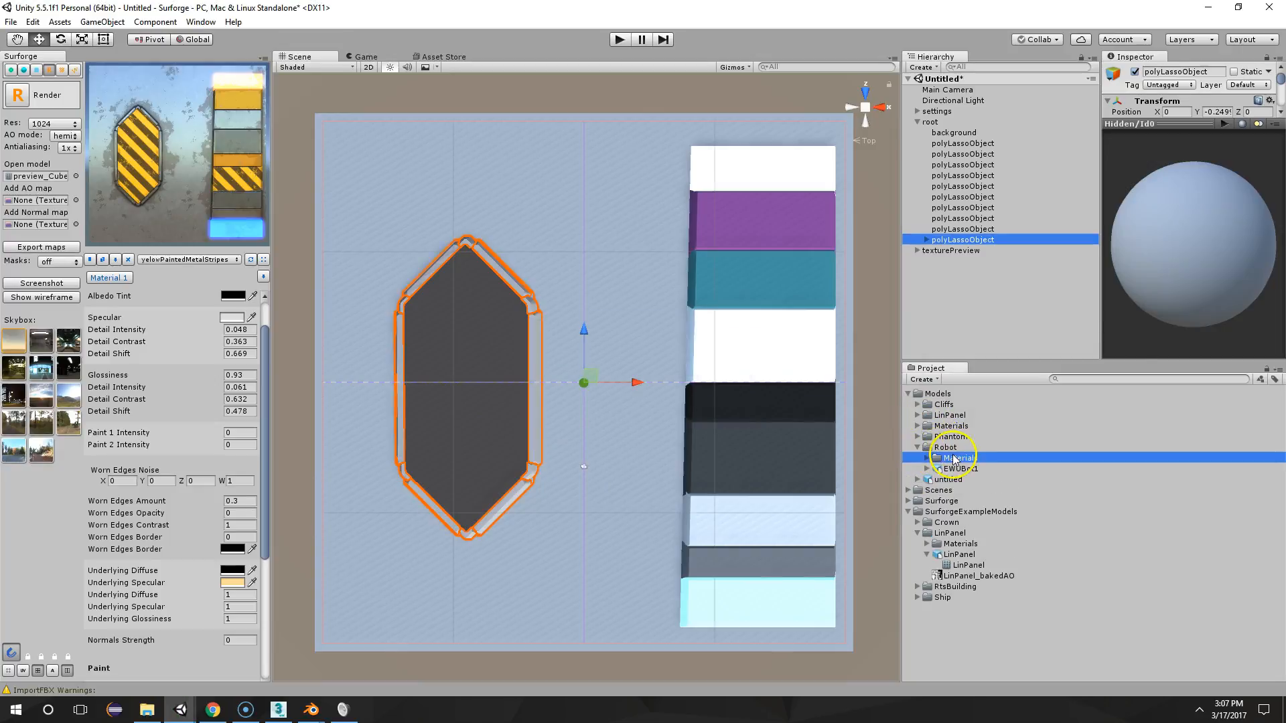
click(928, 459)
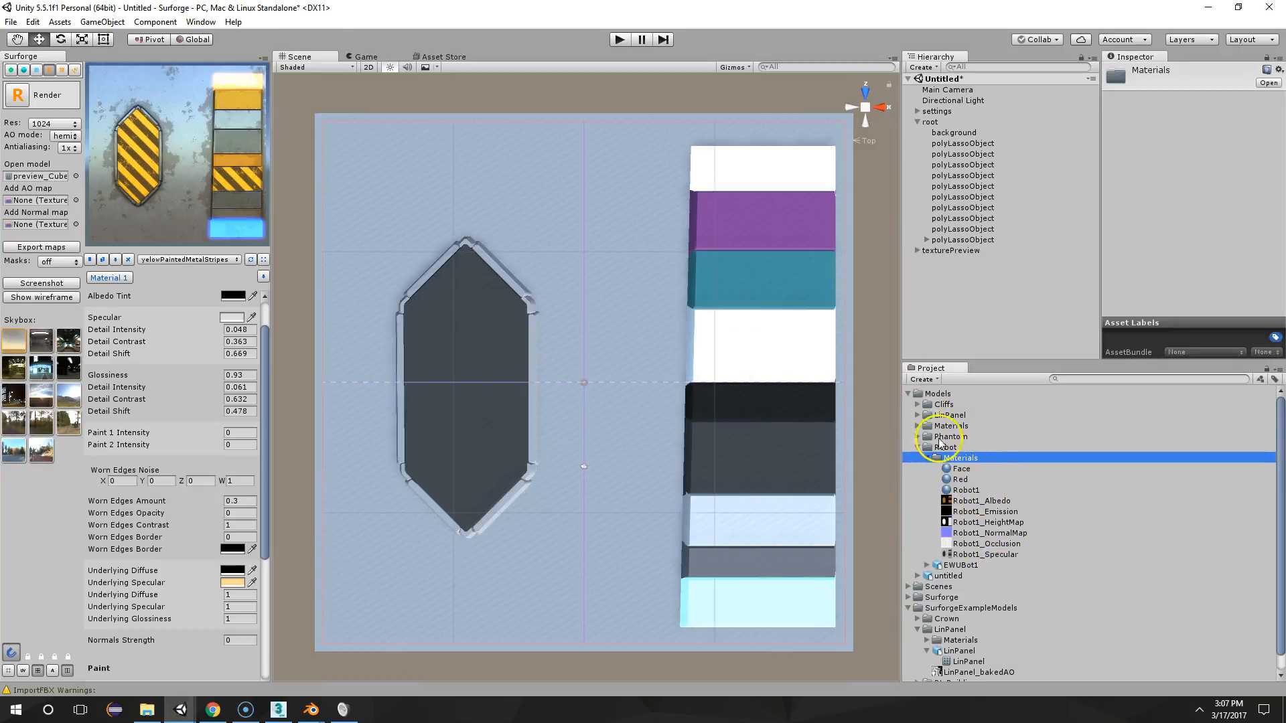
click(964, 490)
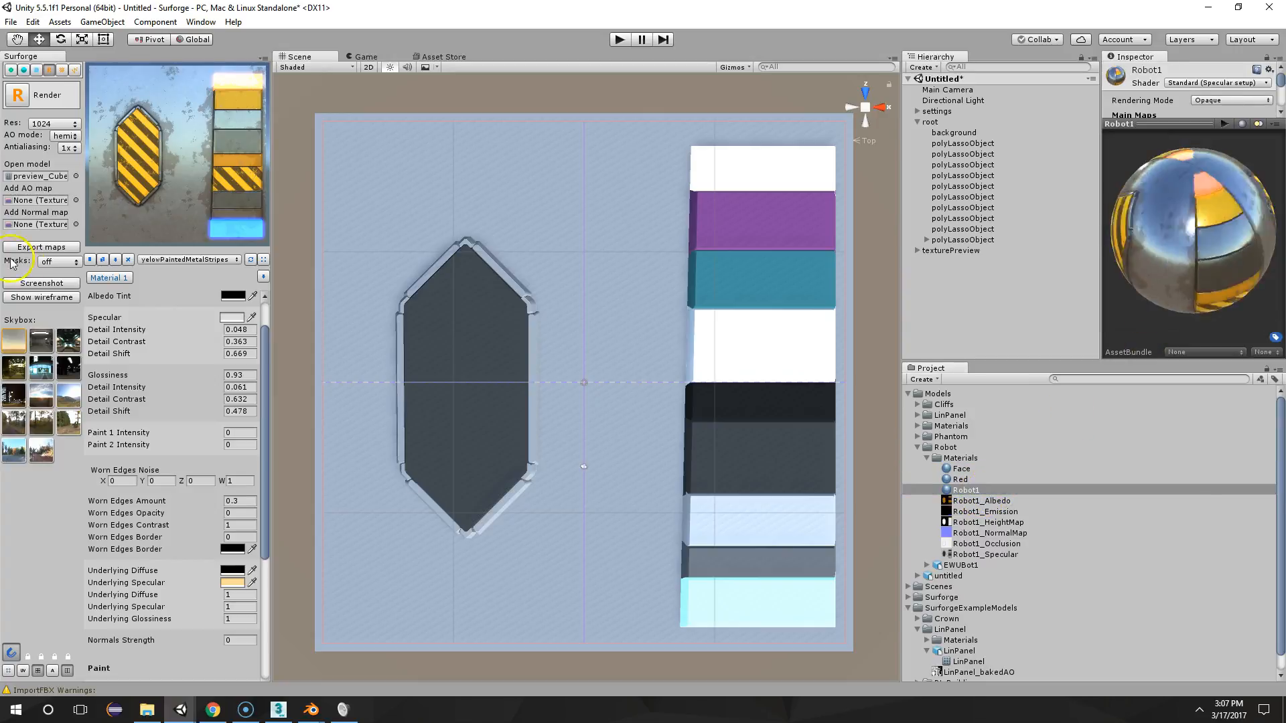
drag(1125, 222, 1142, 252)
drag(1154, 125, 1152, 254)
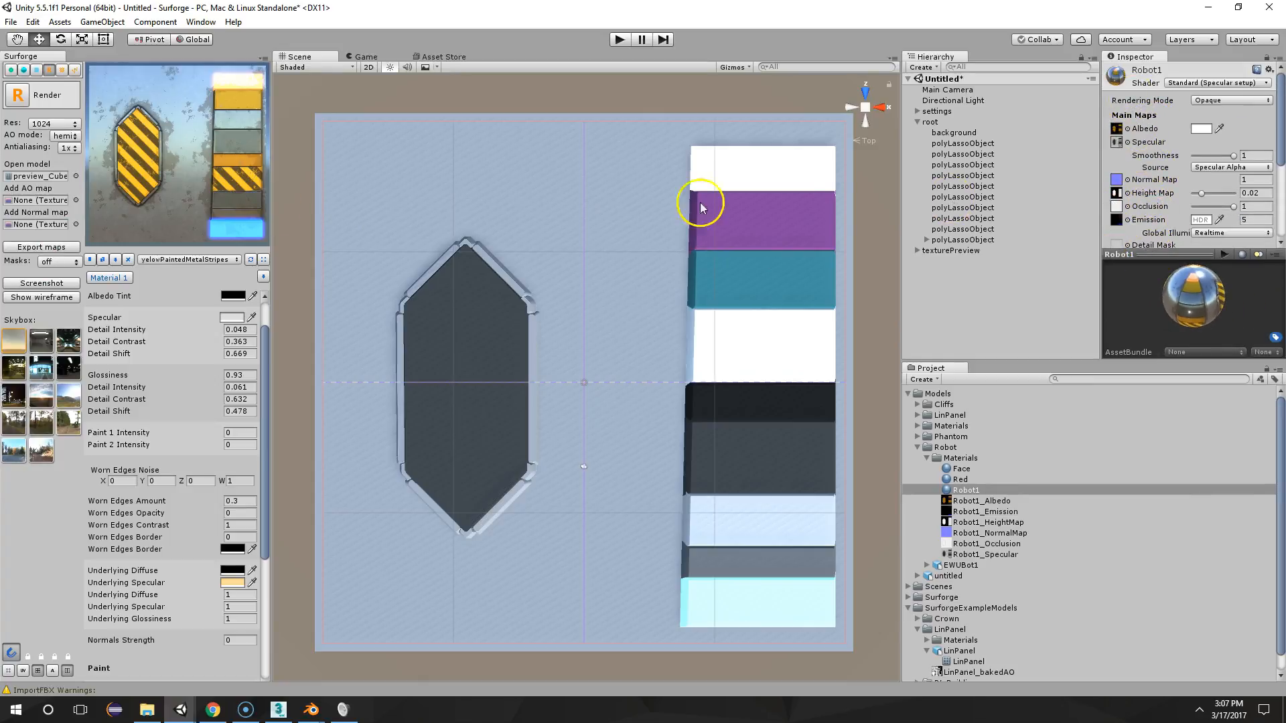
drag(1185, 270, 1169, 258)
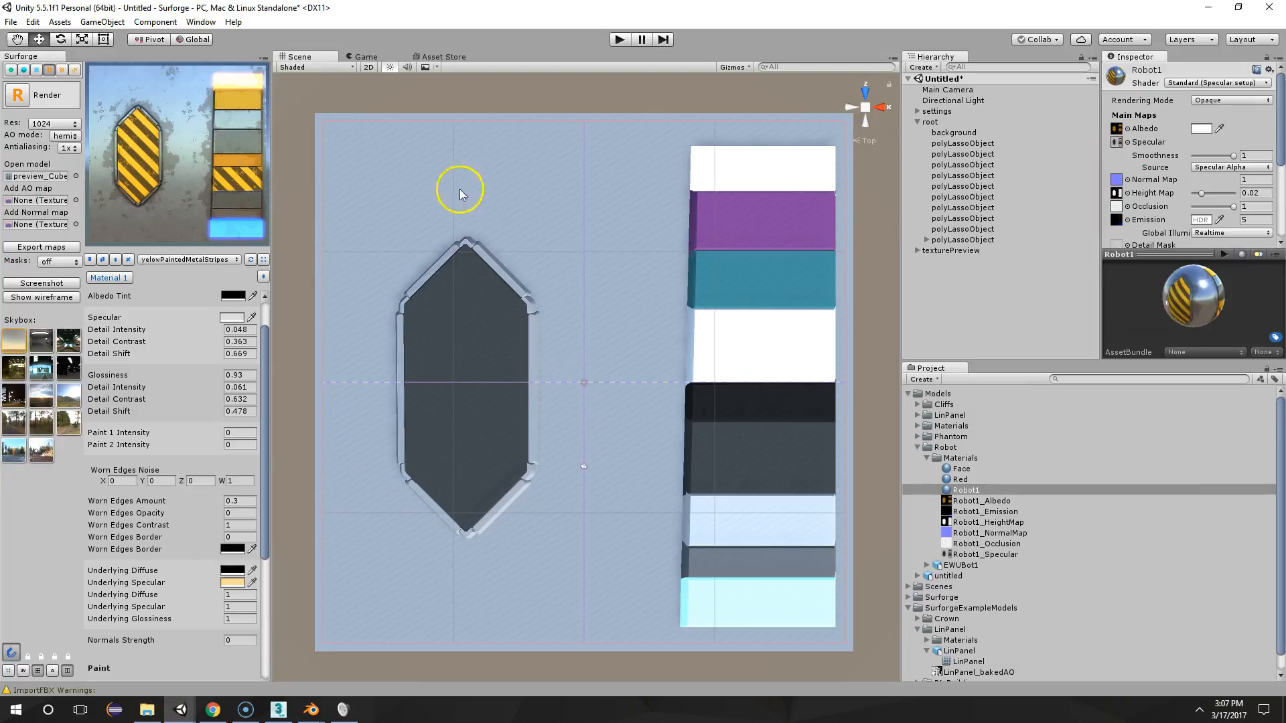
Examine the Robot1_Albedo texture's preview and import settings, and return to the Robot1 material
click(964, 502)
drag(1192, 255, 1172, 139)
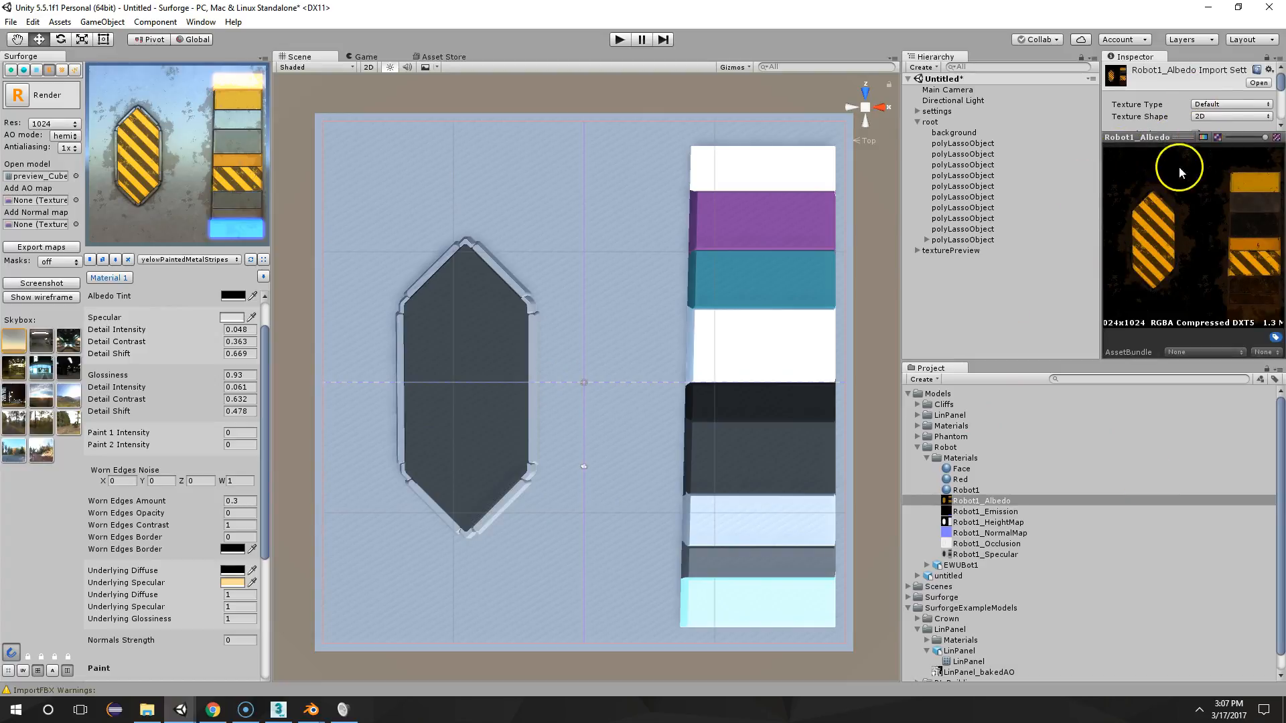
drag(1180, 131, 1212, 302)
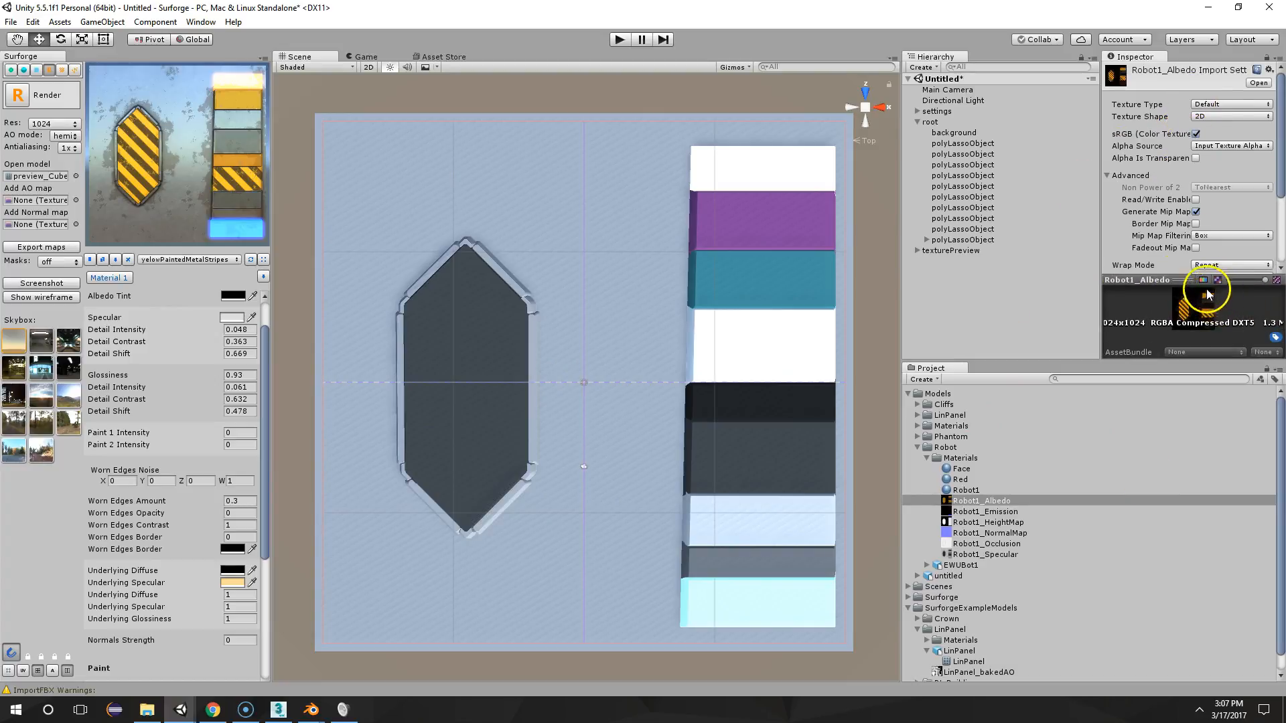
scroll(1151, 214, down, 3)
scroll(1153, 208, up, 3)
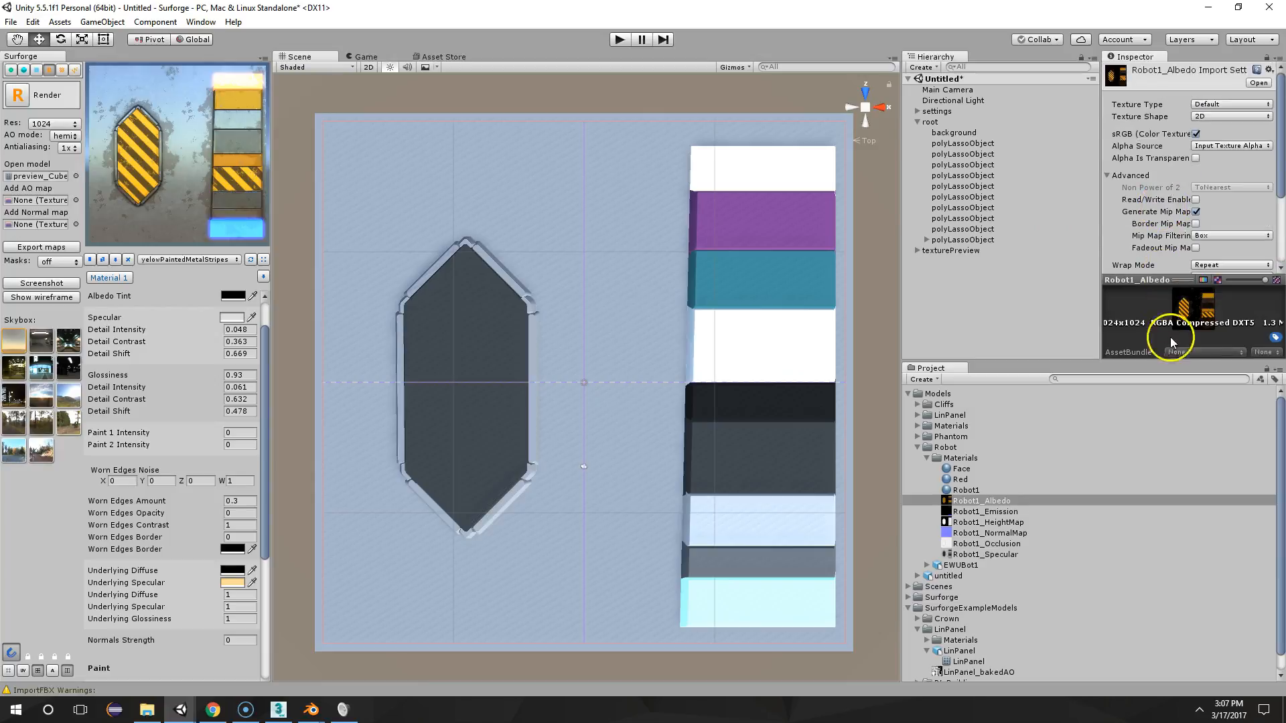
click(971, 490)
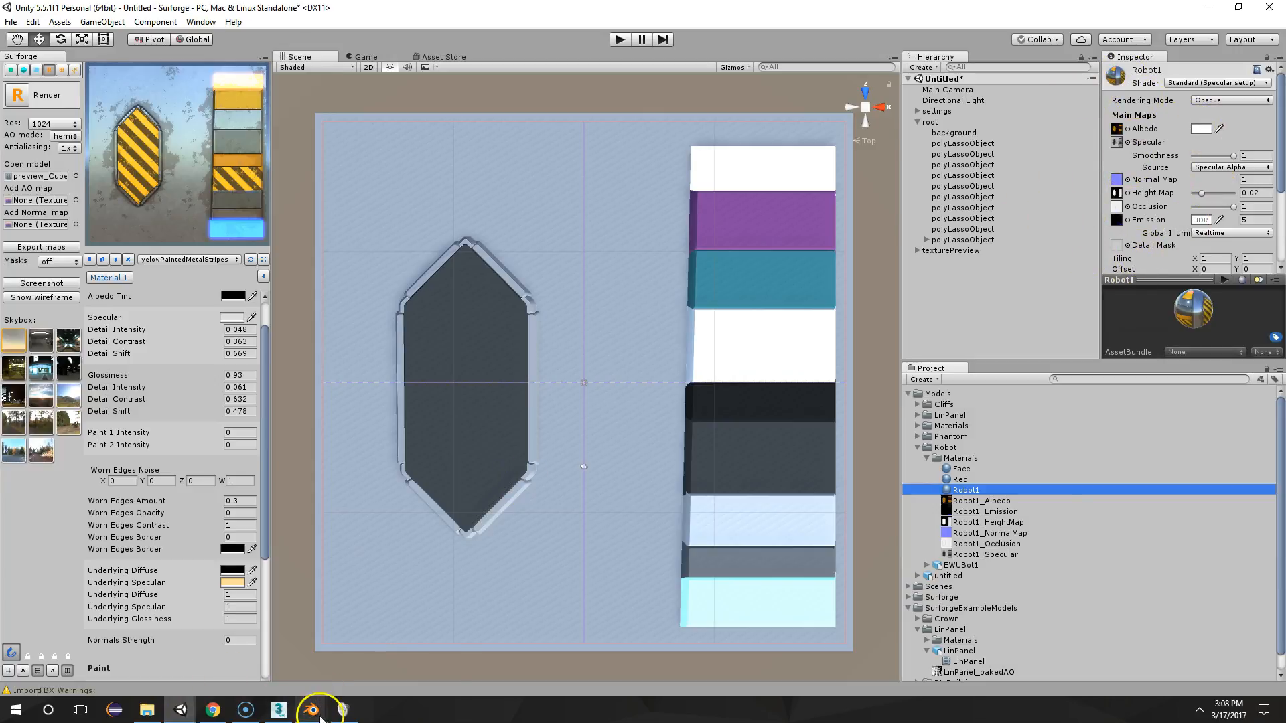
Switch to the Blender window with EWUBot1 and view the UV mapping options, including Smart UV Project, for the robot mesh
mouse_move(312, 708)
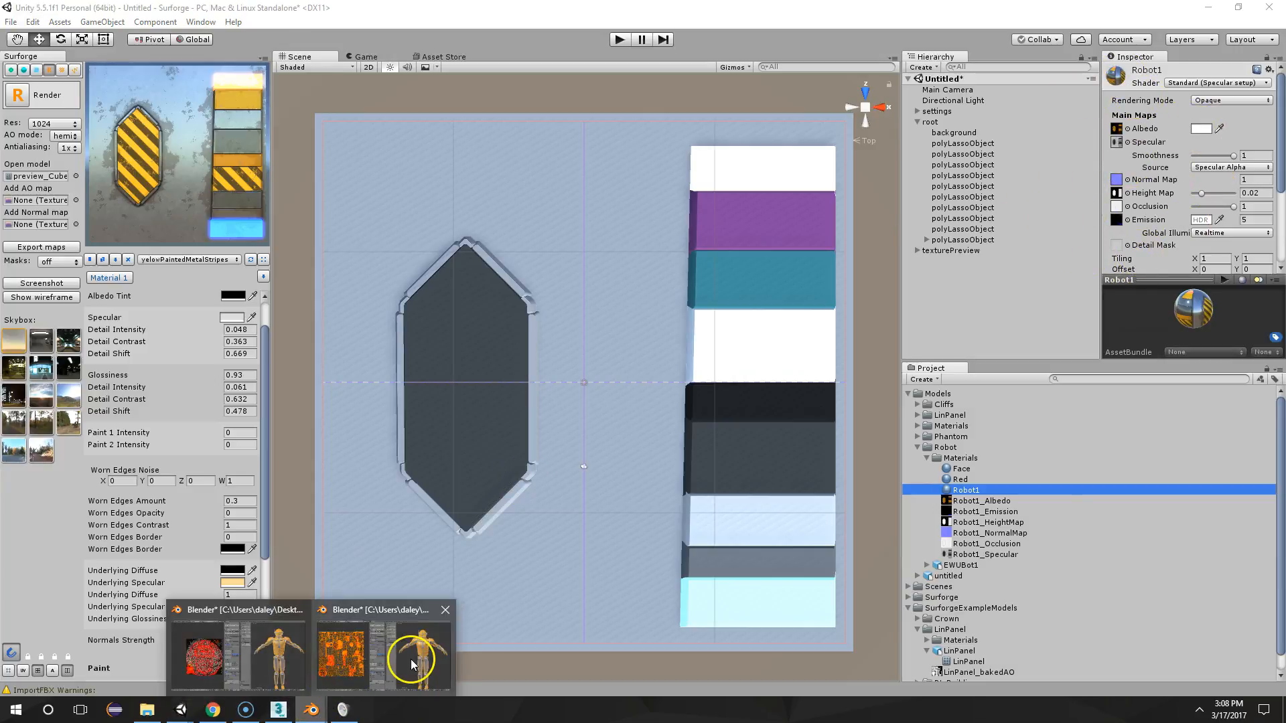
click(341, 654)
middle_drag(937, 349, 1022, 320)
middle_drag(919, 278, 923, 269)
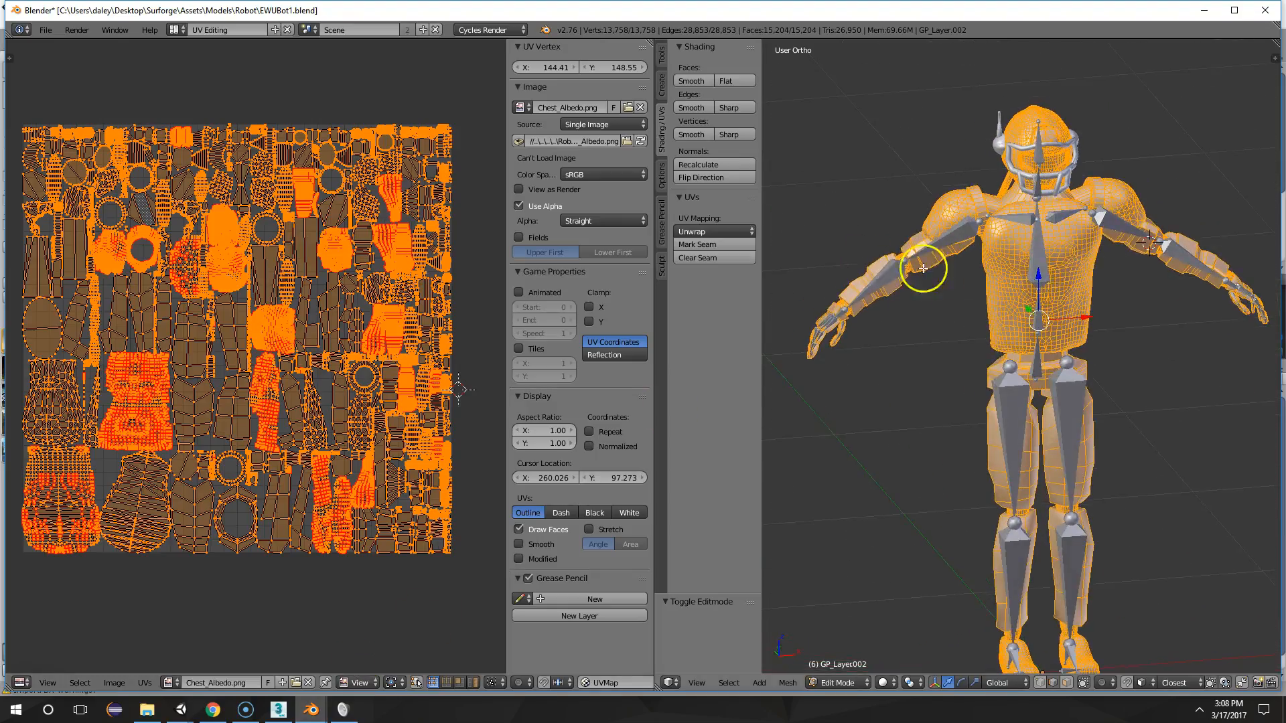
key(u)
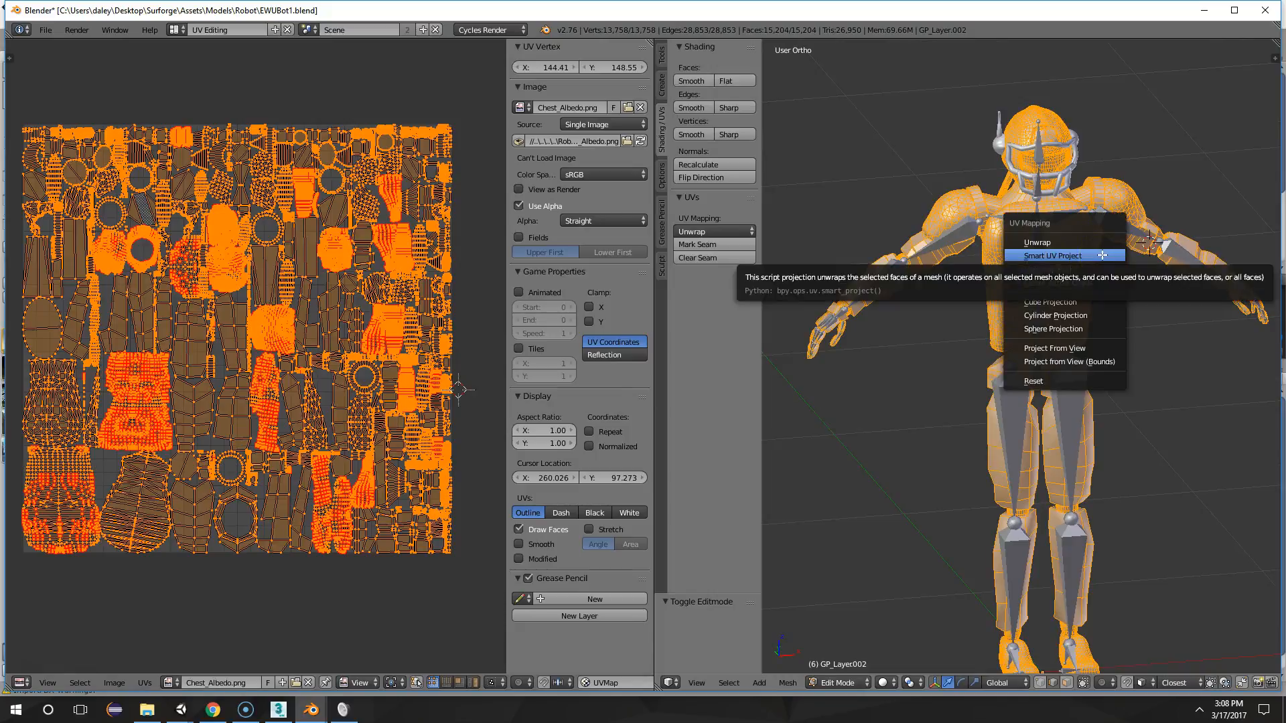
Examine the robot's unwrapped UV islands up close in the UV editor
middle_drag(238, 521, 252, 516)
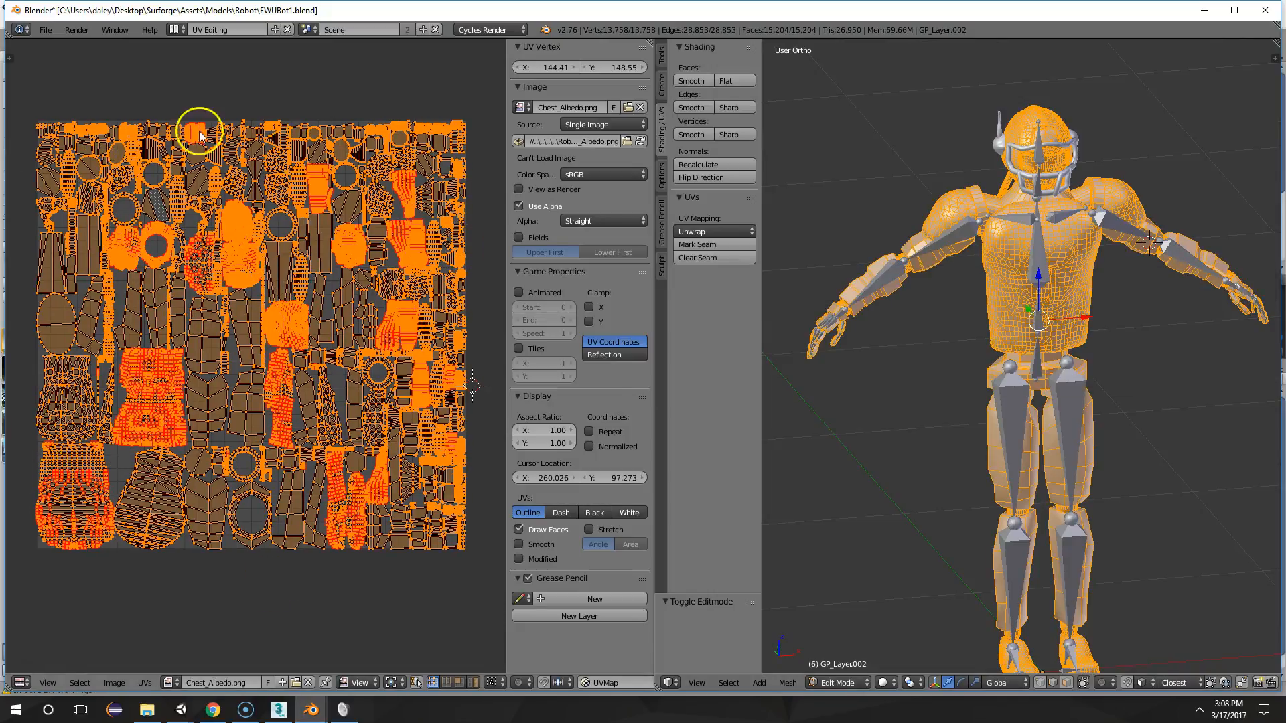
scroll(290, 434, up, 7)
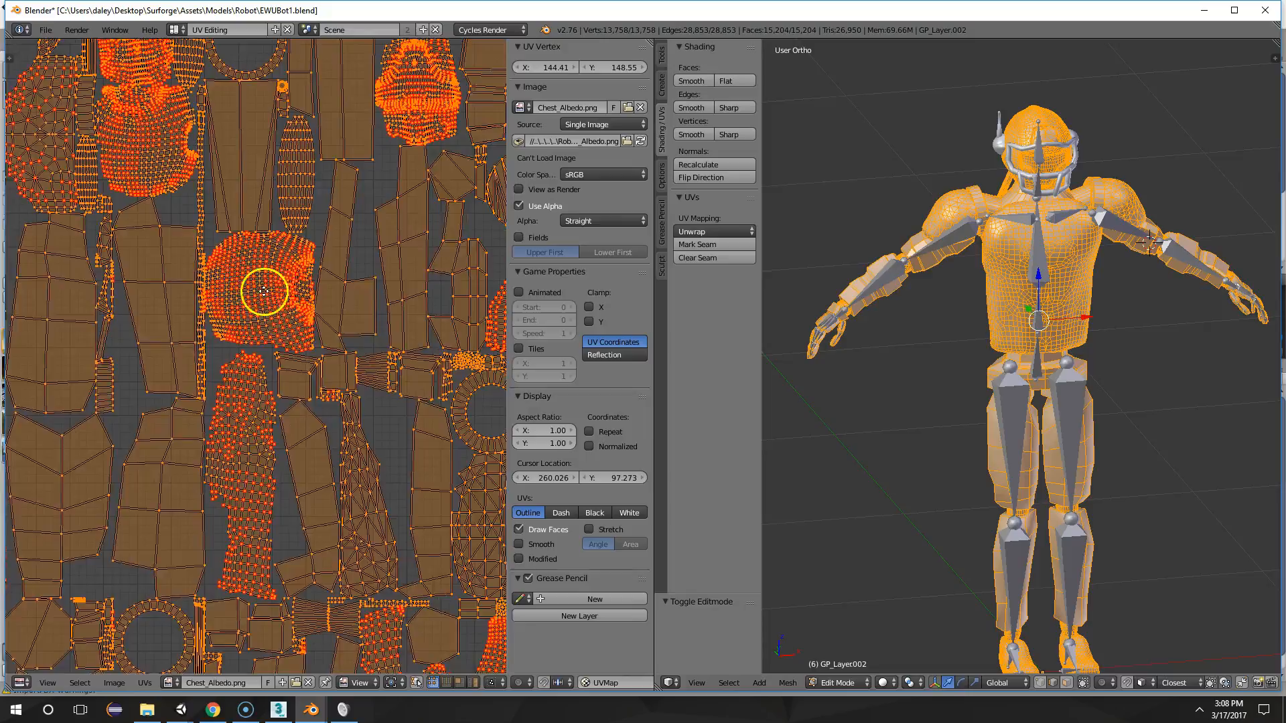
scroll(368, 371, up, 5)
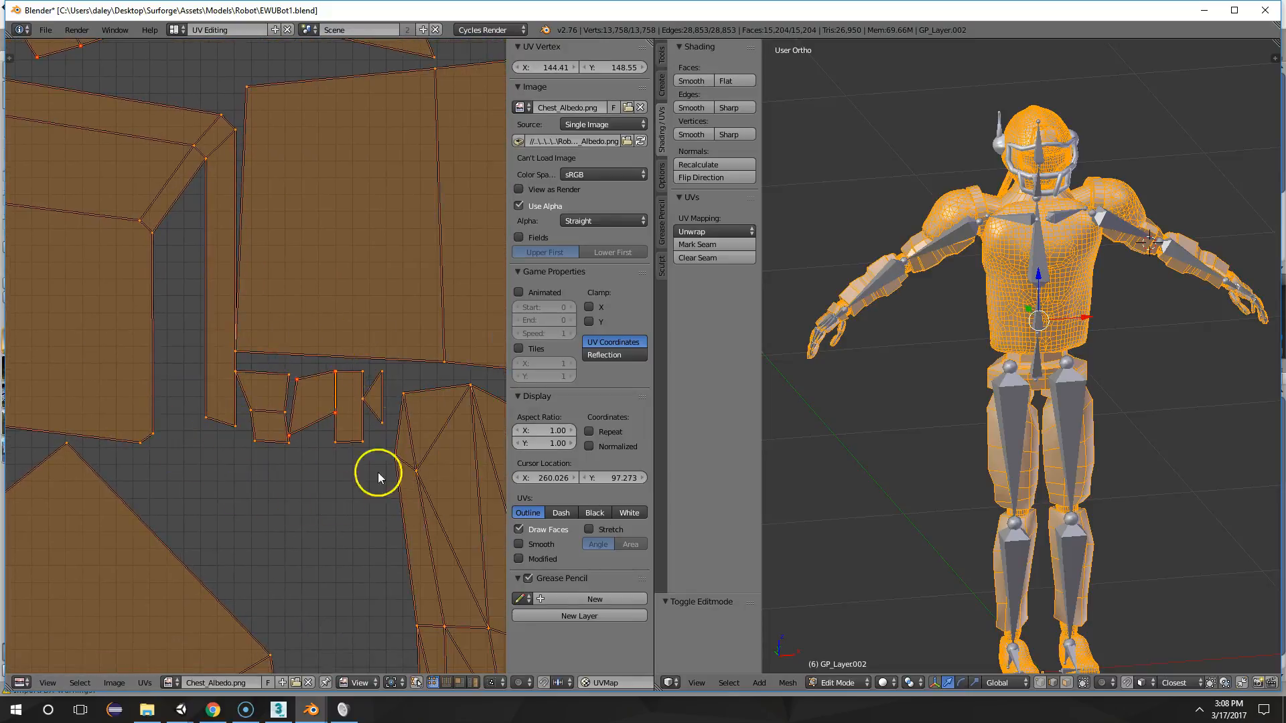
scroll(365, 419, down, 6)
scroll(362, 432, up, 6)
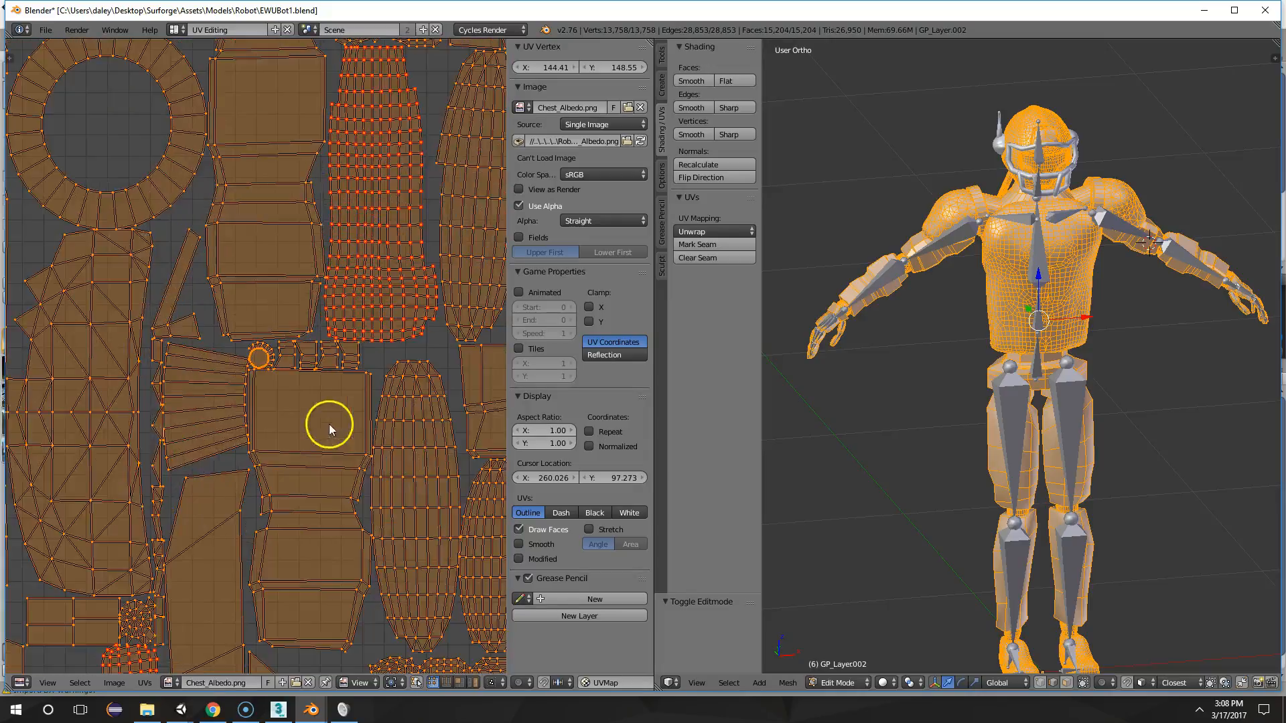
Compare the robot's packed UV islands with the mesh in the 3D view from several distances and angles
scroll(253, 298, down, 8)
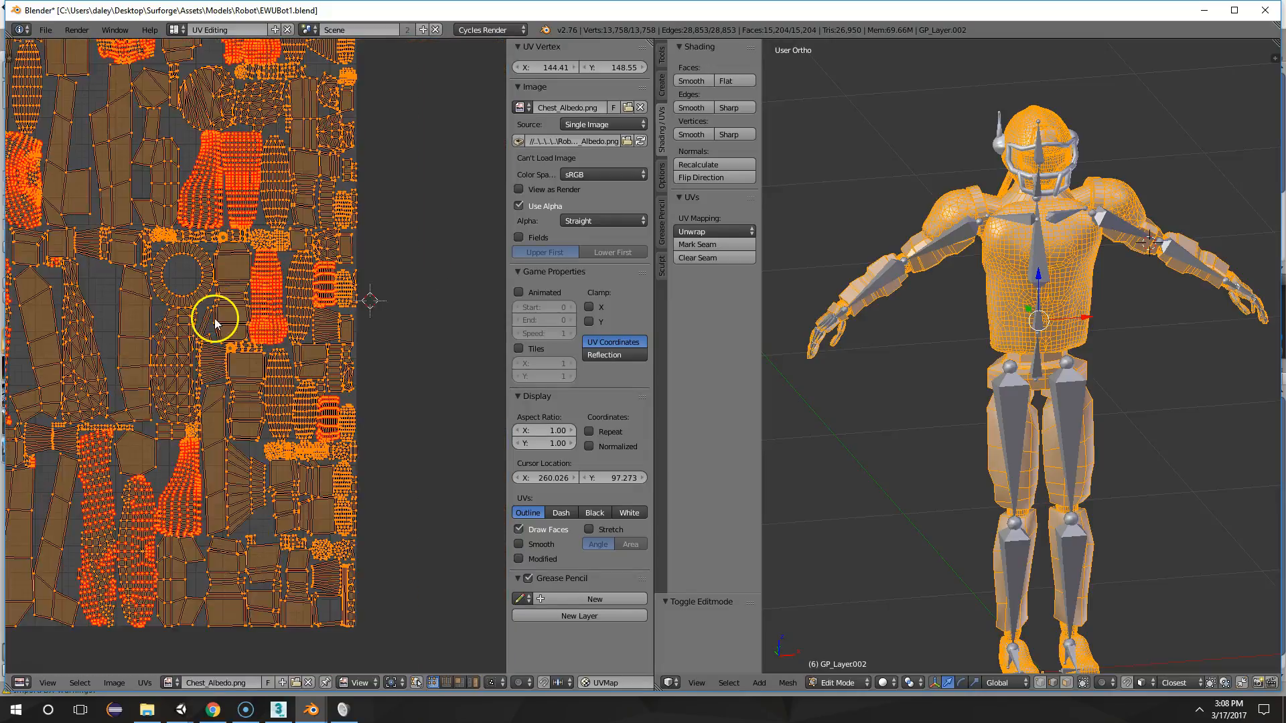
scroll(314, 348, up, 2)
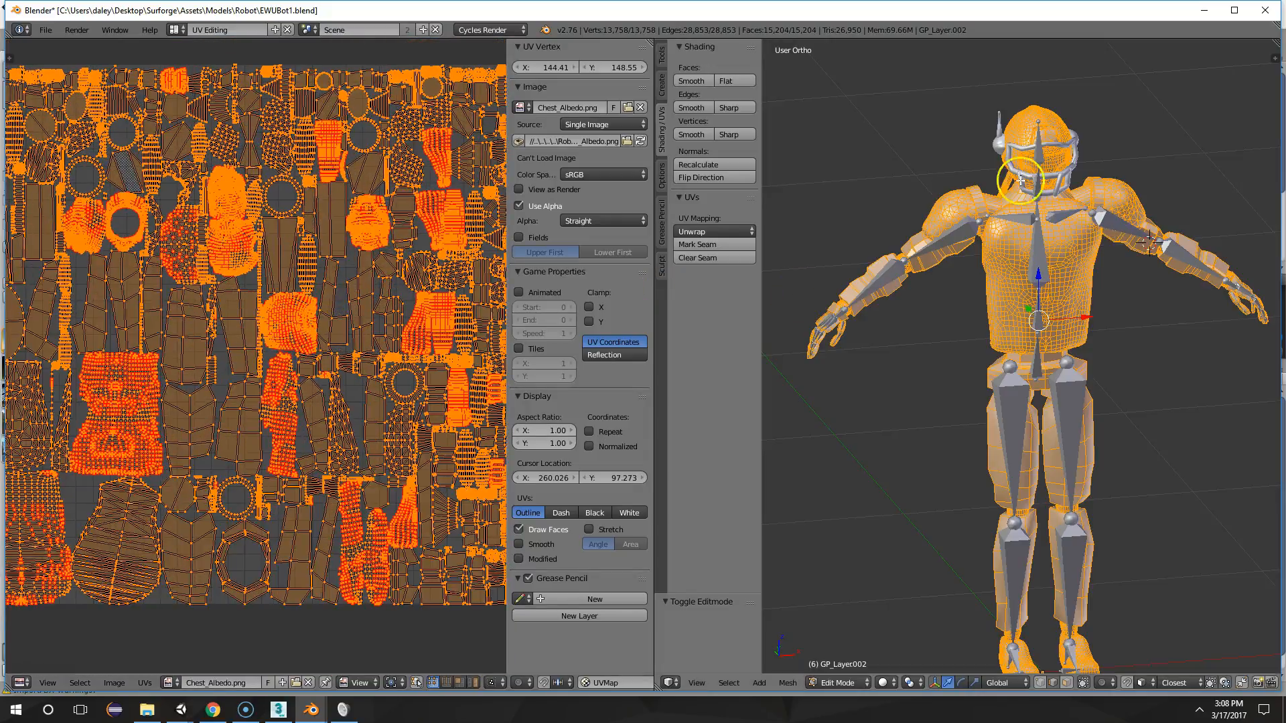
scroll(968, 267, up, 4)
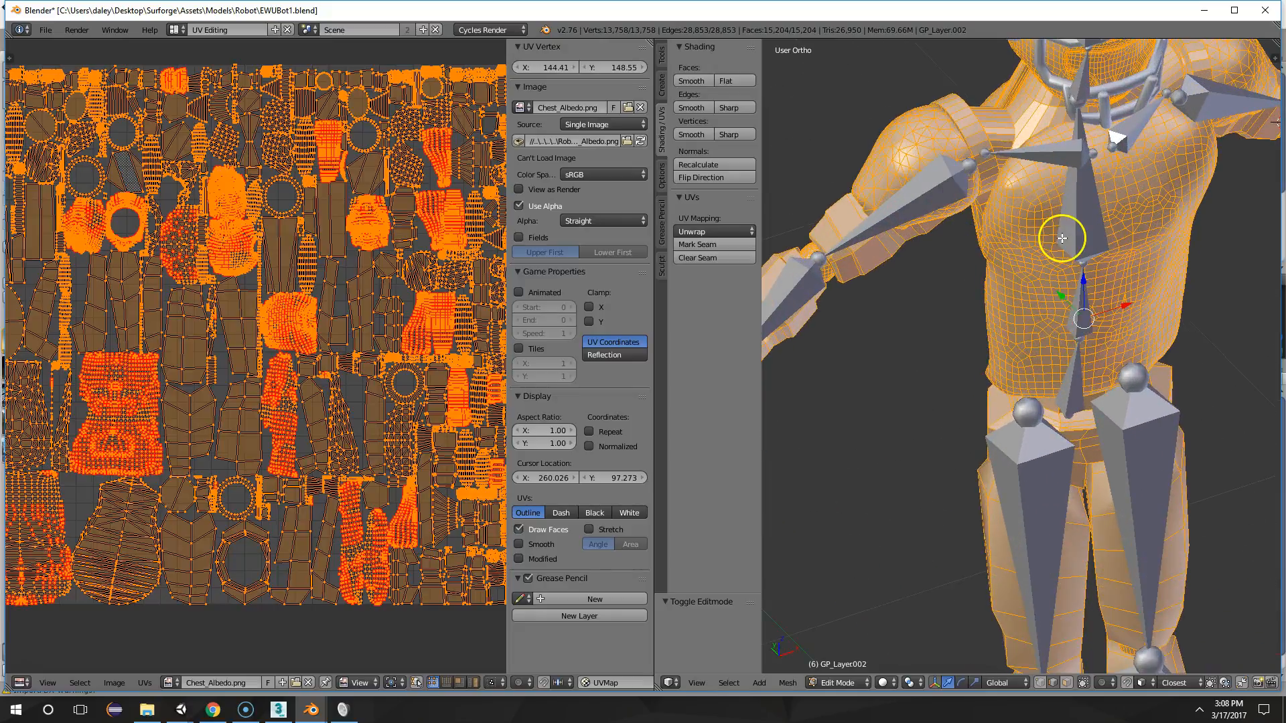
key(w)
scroll(1107, 285, down, 2)
middle_drag(1105, 286, 973, 262)
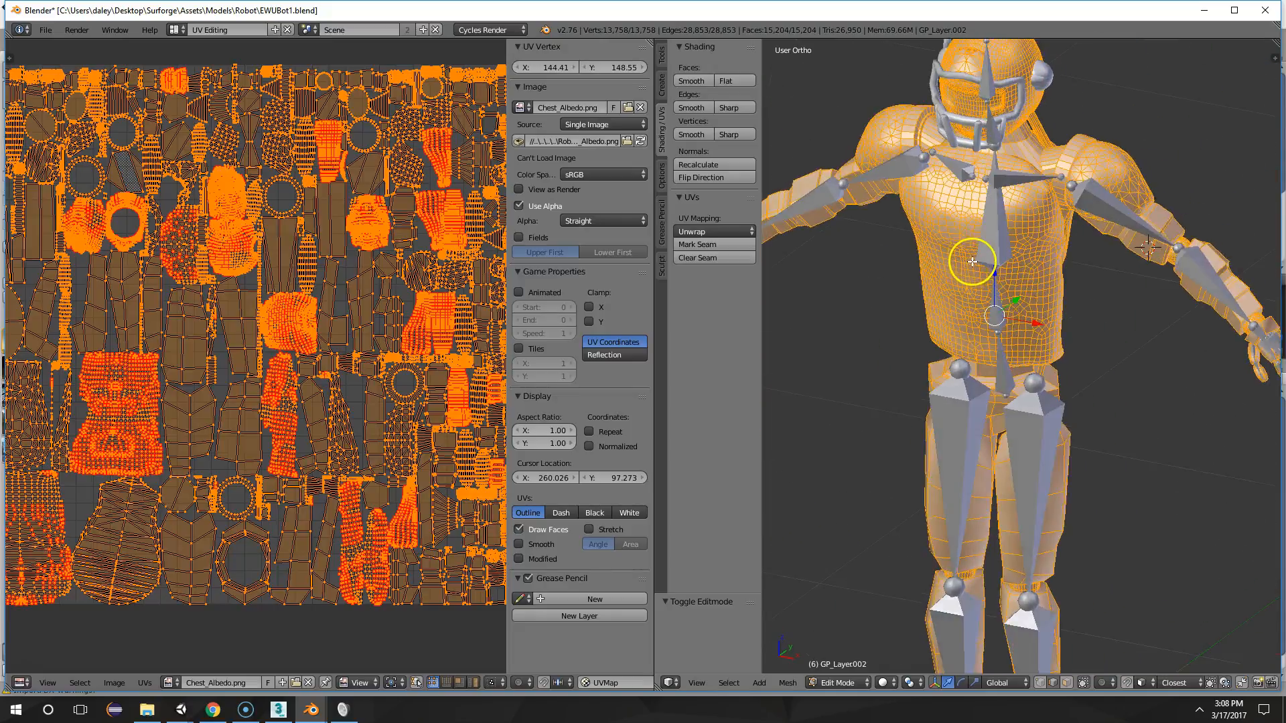
scroll(972, 262, down, 4)
scroll(71, 293, down, 2)
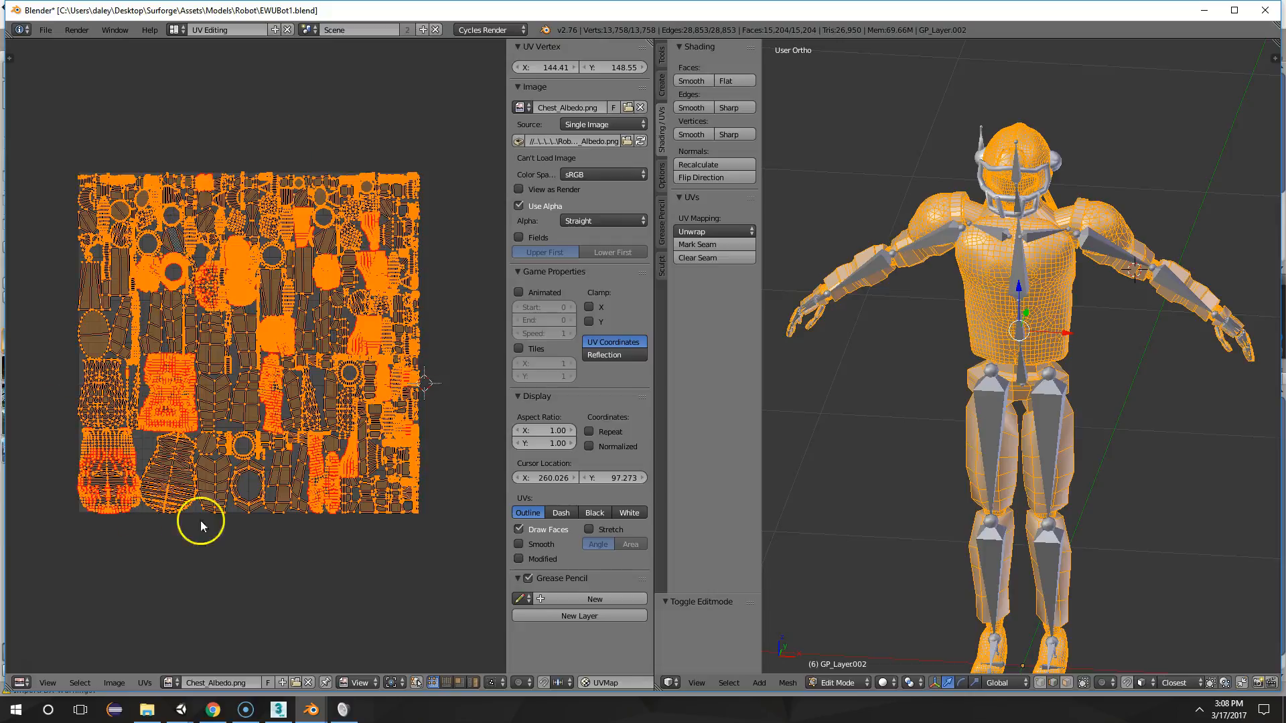
scroll(273, 292, up, 2)
middle_drag(790, 213, 818, 211)
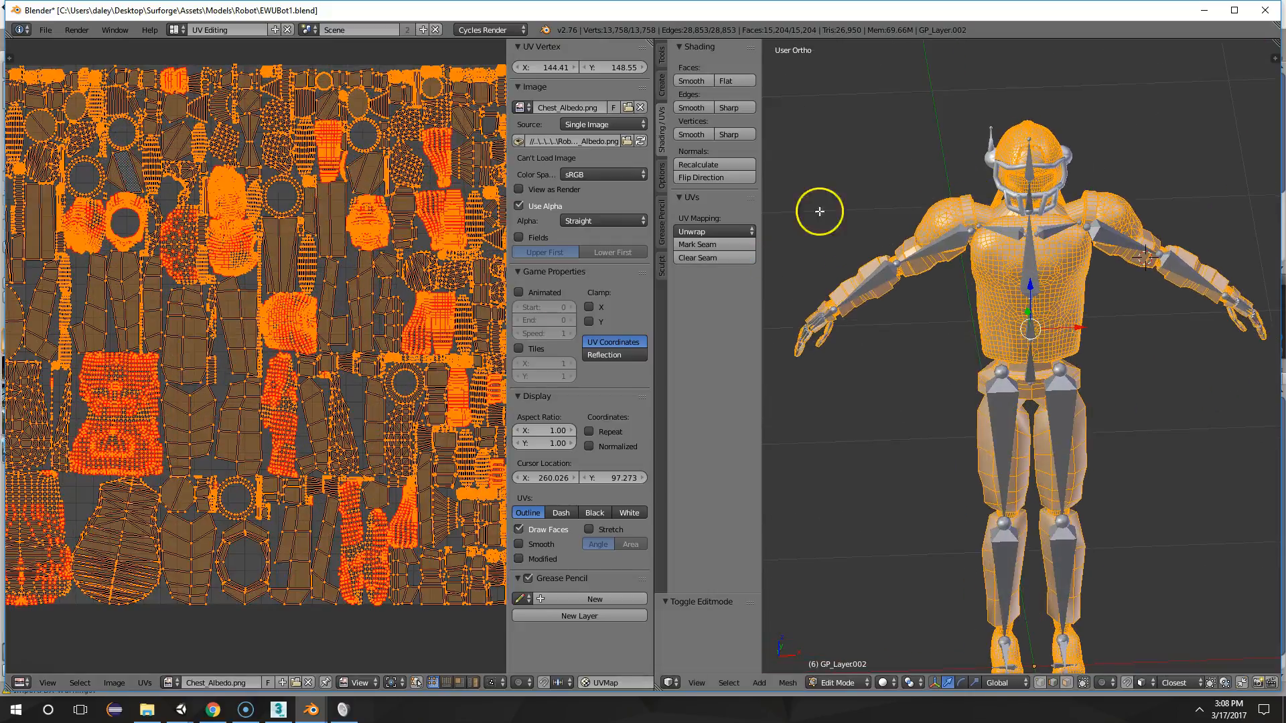
scroll(412, 271, down, 1)
middle_drag(412, 271, 397, 264)
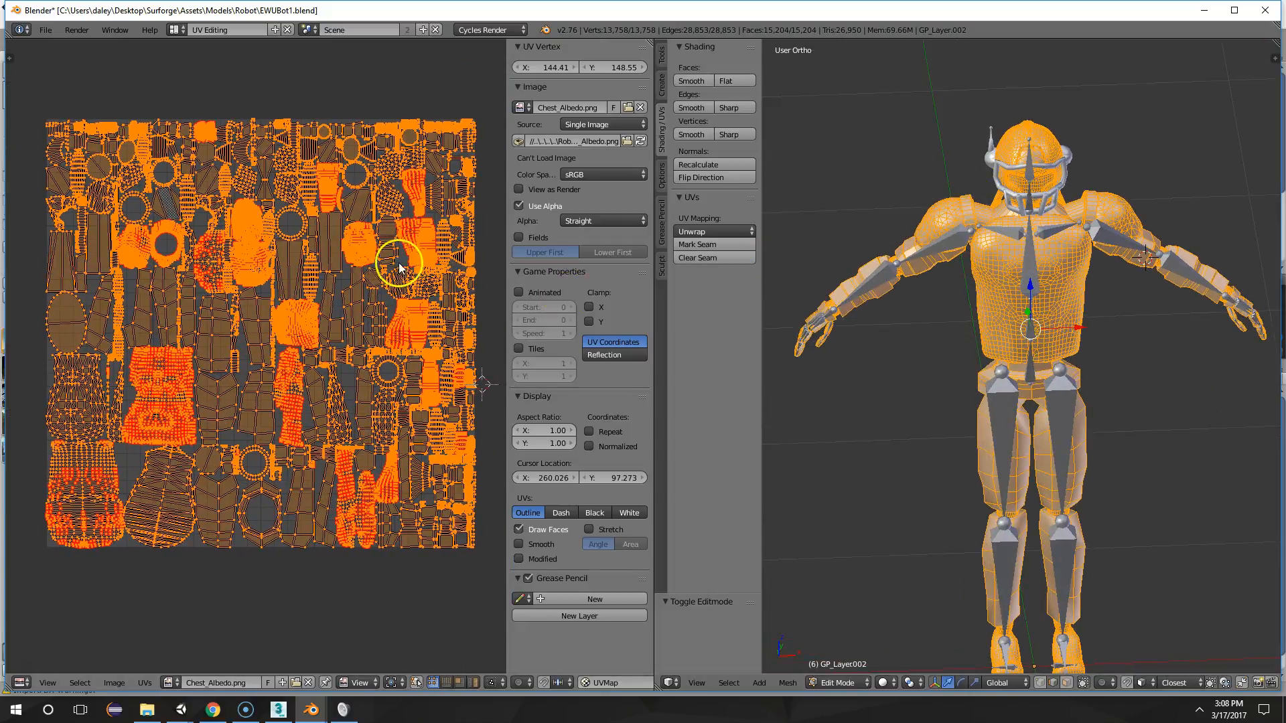
scroll(959, 268, up, 2)
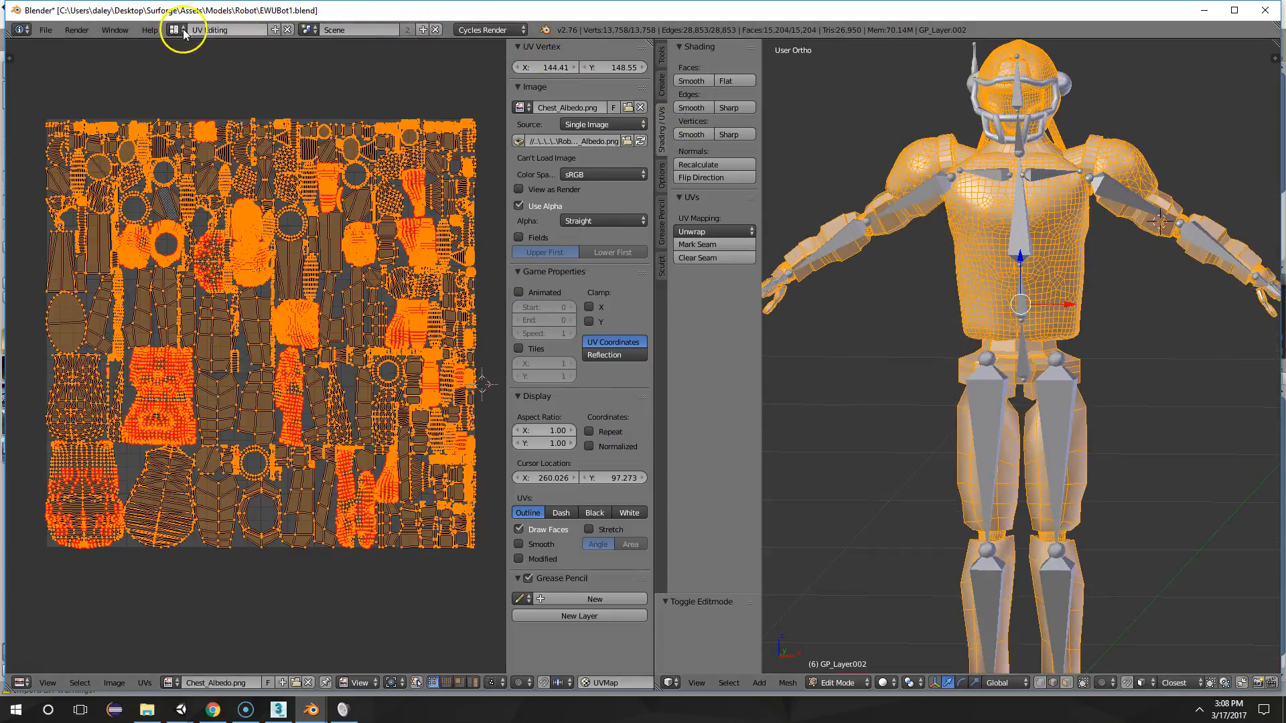
Switch to the Default screen layout and return the robot body mesh to Object Mode
click(183, 33)
click(178, 76)
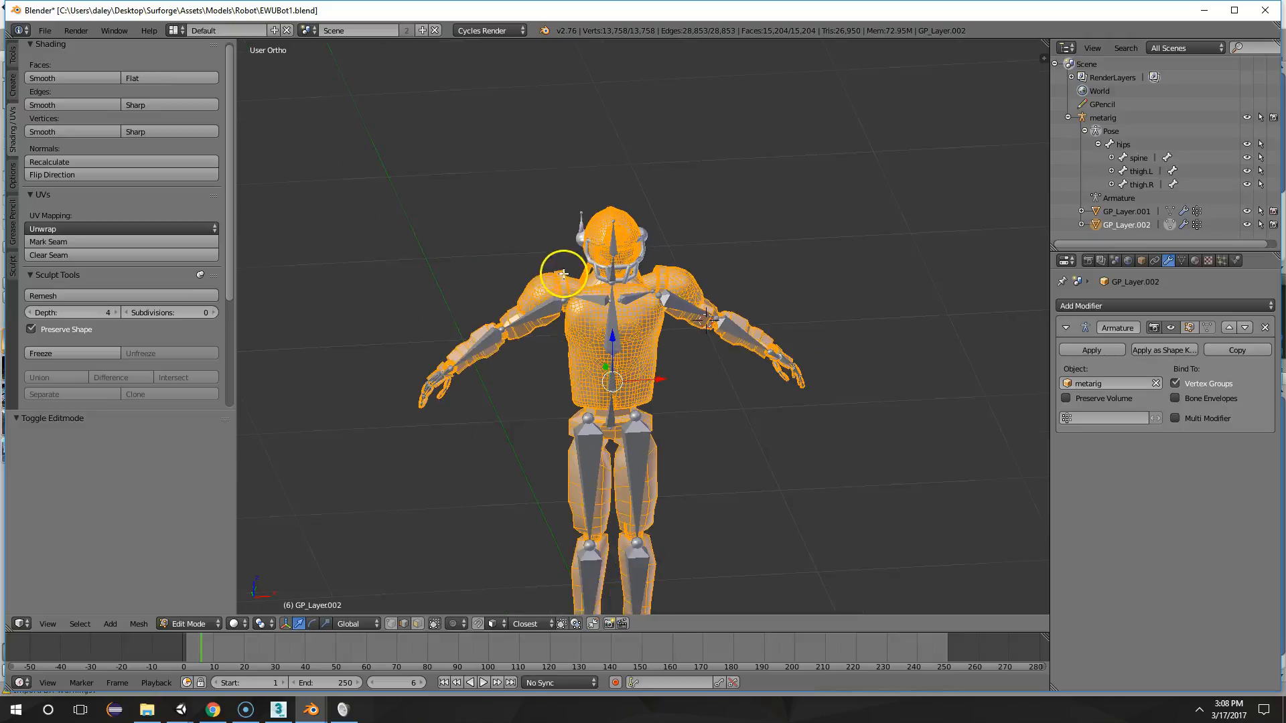
middle_drag(563, 274, 336, 615)
key(Tab)
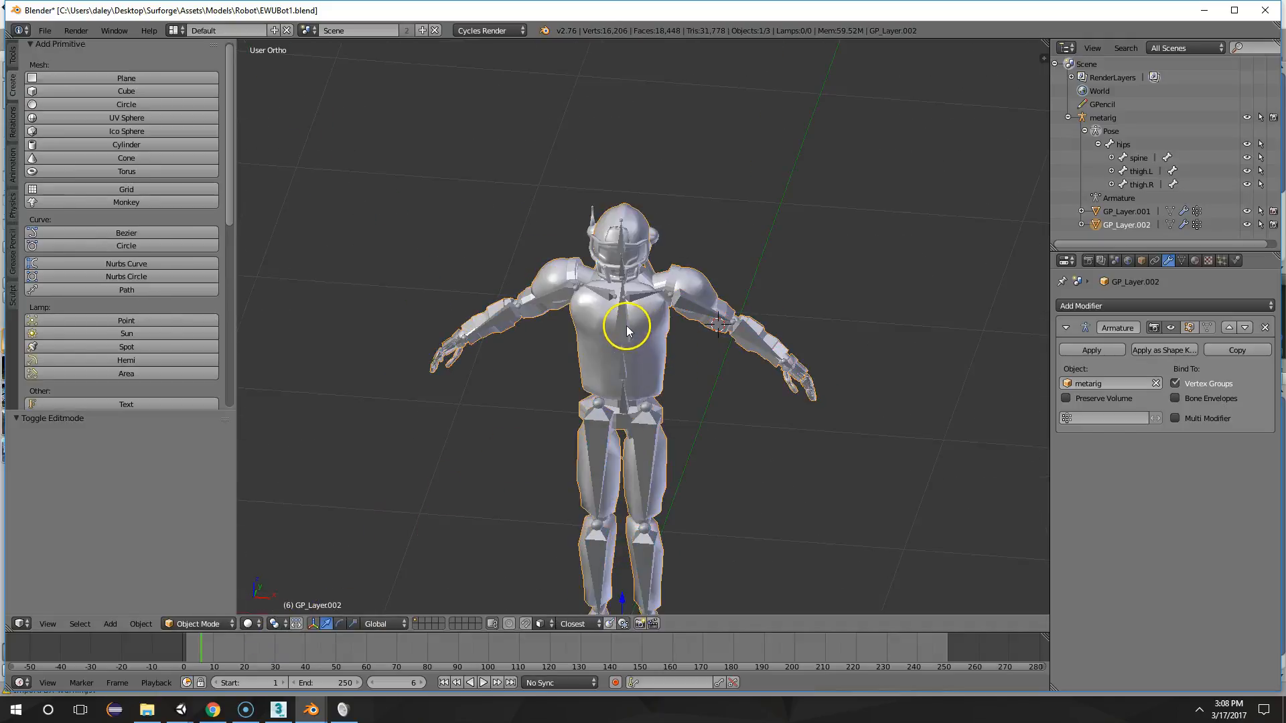
Select every bone of the robot's metarig armature and hide them all
right_click(627, 327)
key(a)
key(a)
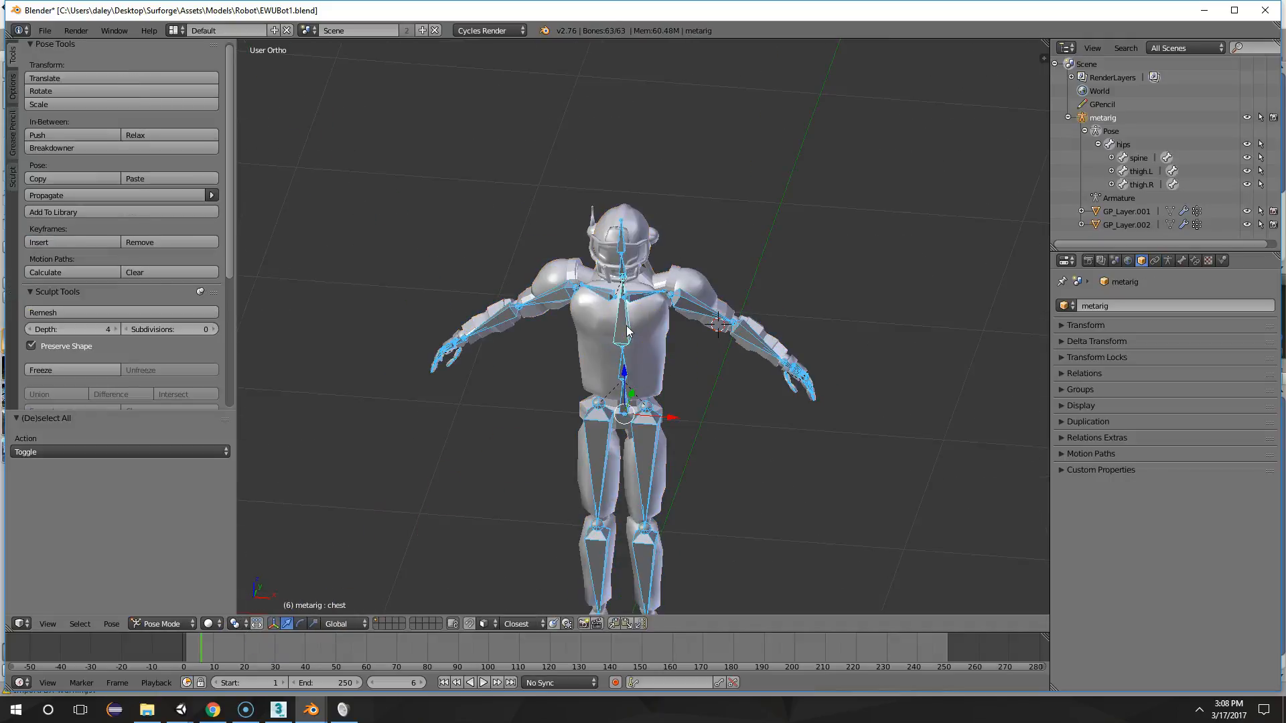
key(h)
scroll(627, 329, up, 2)
key(alt+h)
key(ctrl+Tab)
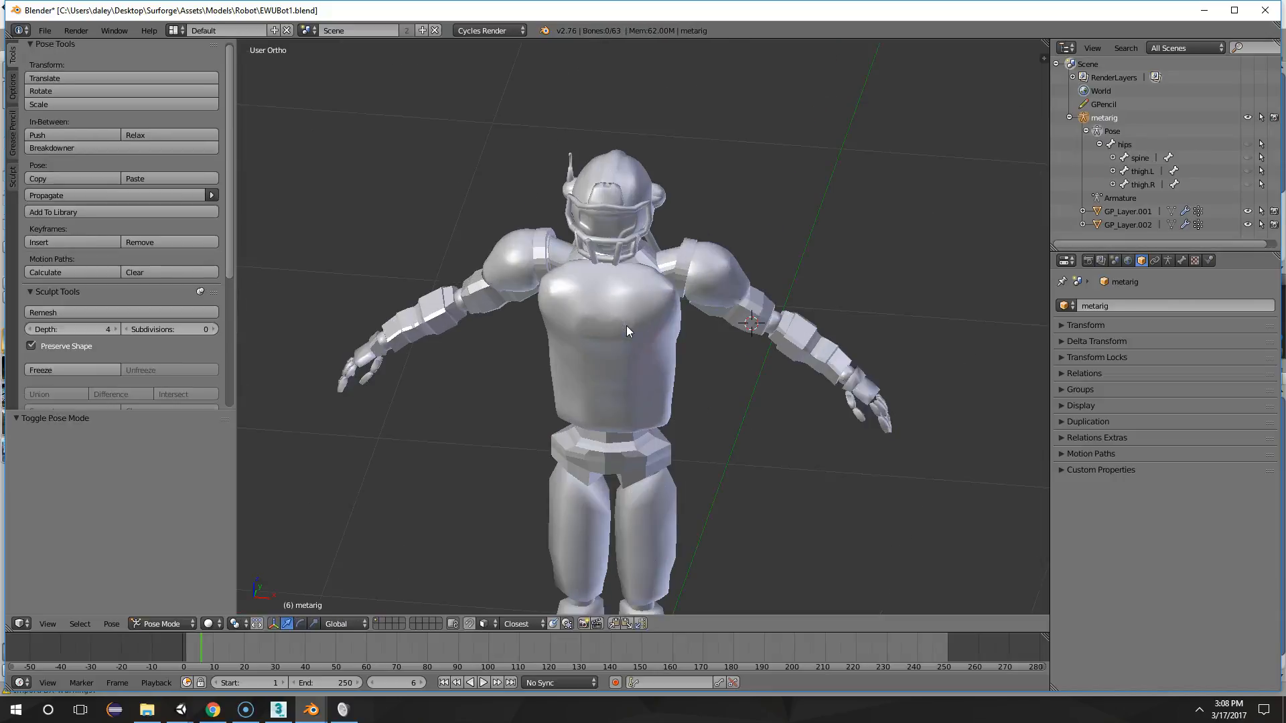
Inspect the robot's body mesh in Edit Mode and return to Object Mode
right_click(626, 325)
mouse_move(717, 341)
middle_down()
mouse_move(663, 320)
mouse_move(735, 287)
mouse_move(863, 277)
mouse_move(718, 296)
mouse_move(712, 241)
mouse_move(769, 250)
mouse_move(681, 319)
middle_up()
scroll(670, 317, up, 2)
scroll(747, 287, down, 4)
key(Tab)
scroll(625, 439, down, 5)
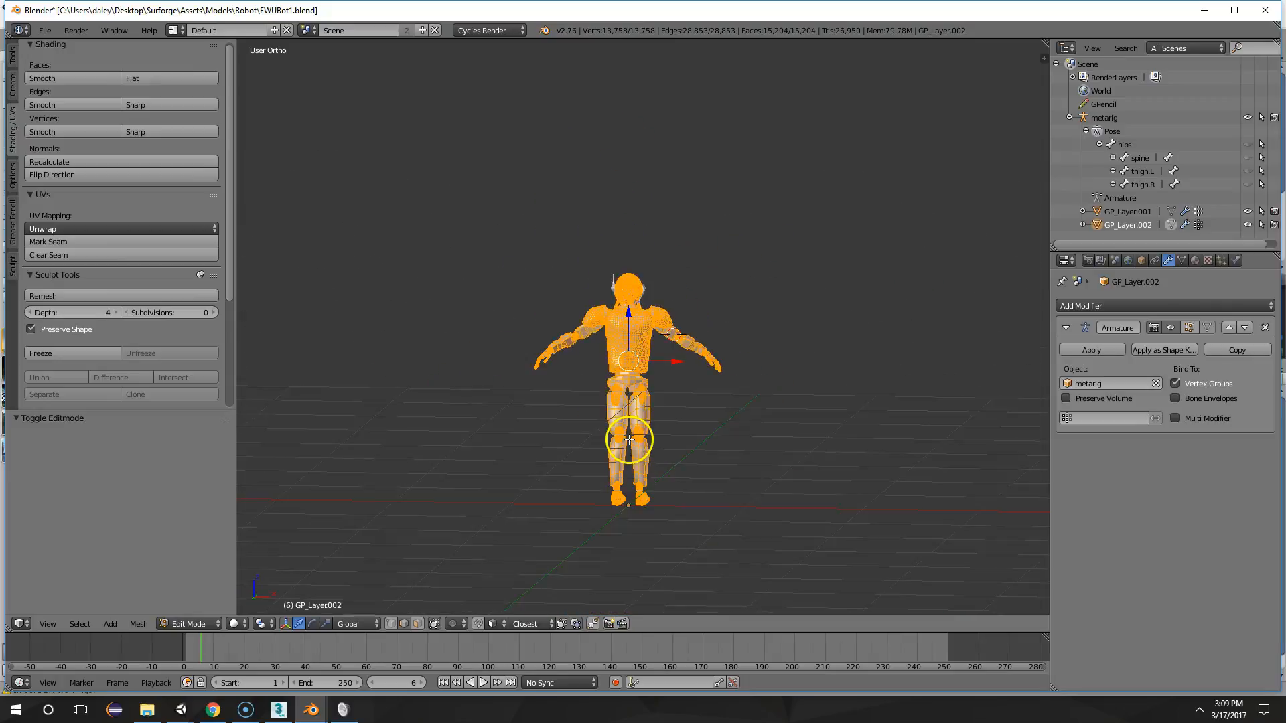
scroll(663, 282, up, 6)
key(Tab)
Move the face guard and antenna object straight up along Z by about 0.563, clear of the robot's head
right_click(635, 234)
scroll(630, 235, up, 3)
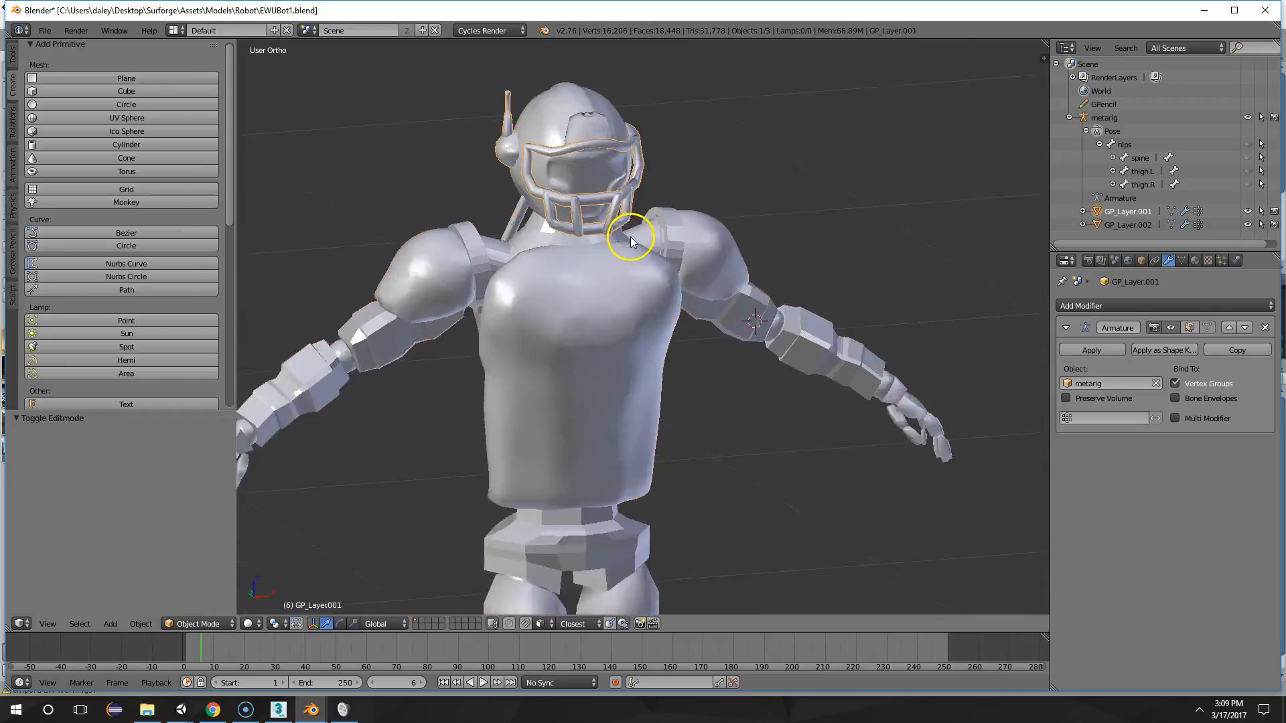
key(g)
right_click(615, 161)
scroll(638, 228, down, 2)
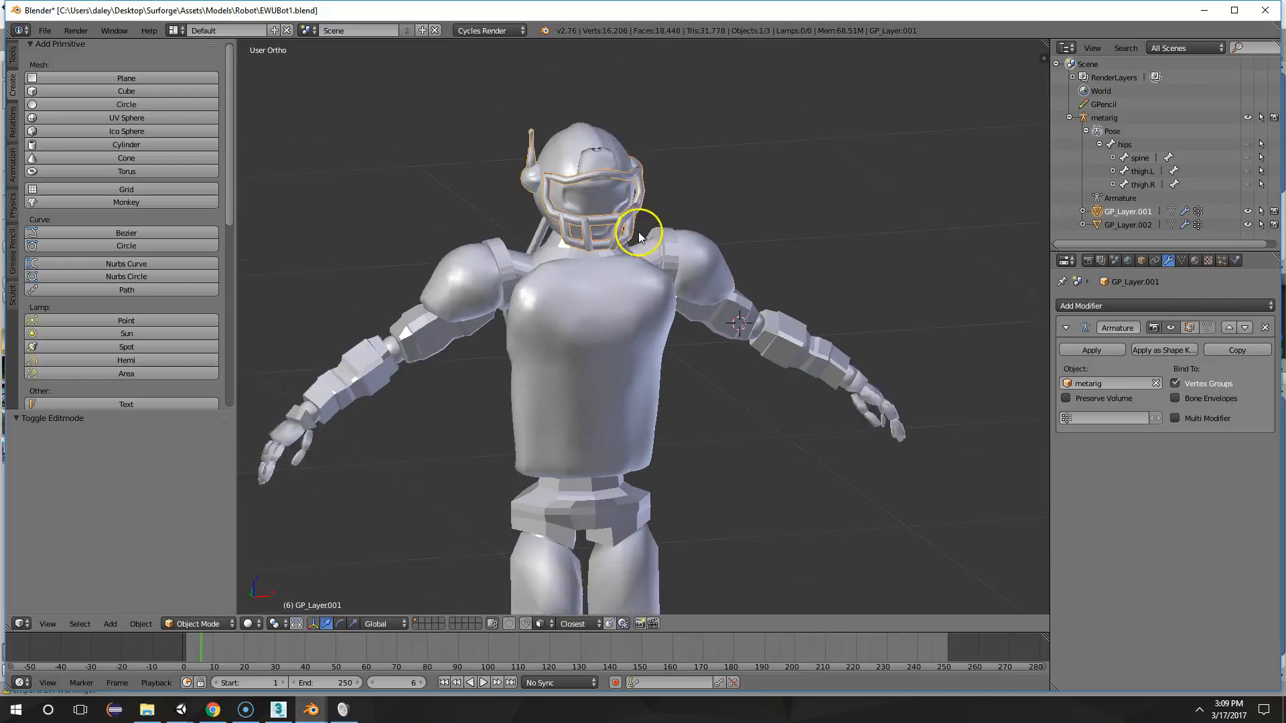
middle_drag(640, 233, 703, 313)
key(g)
key(z)
click(723, 111)
scroll(838, 259, down, 2)
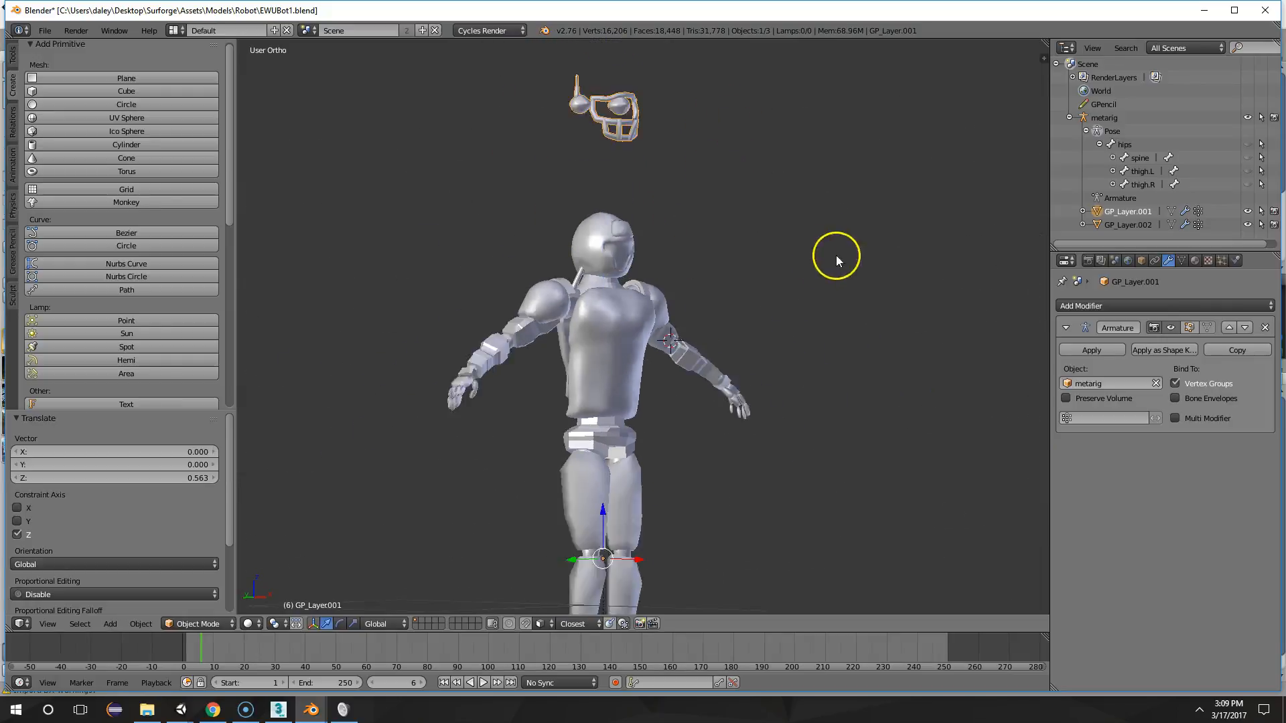
Select the robot's body mesh in Object Mode and view it from the front without the face guard
key(Tab)
middle_drag(746, 262, 638, 324)
key(Tab)
right_click(690, 301)
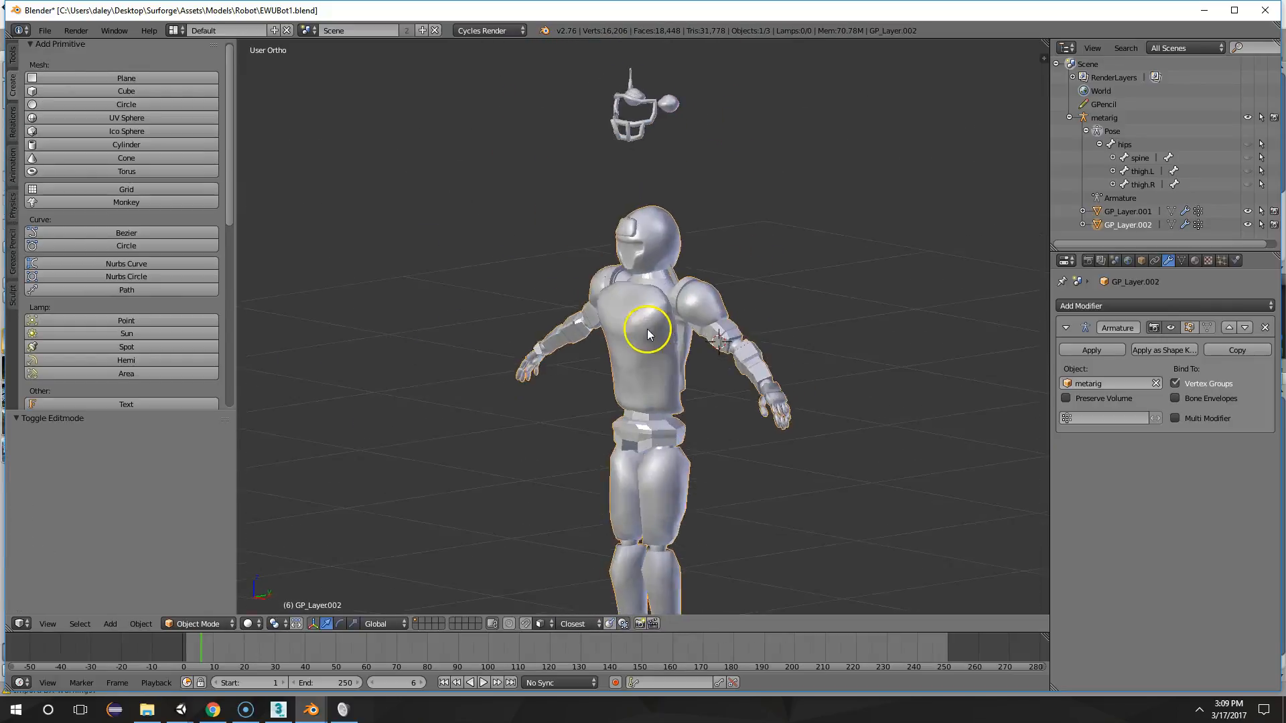
scroll(680, 345, up, 3)
middle_drag(774, 335, 655, 367)
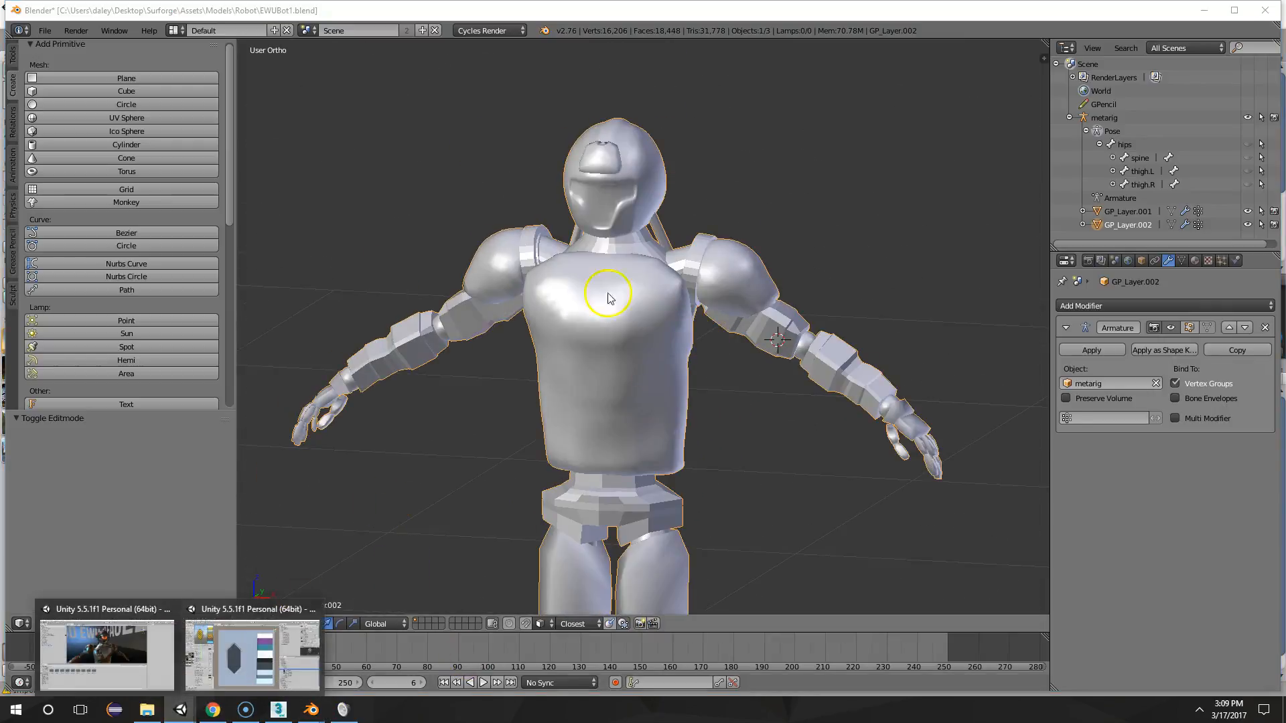
Check the Surforge scene in the Unity window and return to the robot model in Blender
click(247, 649)
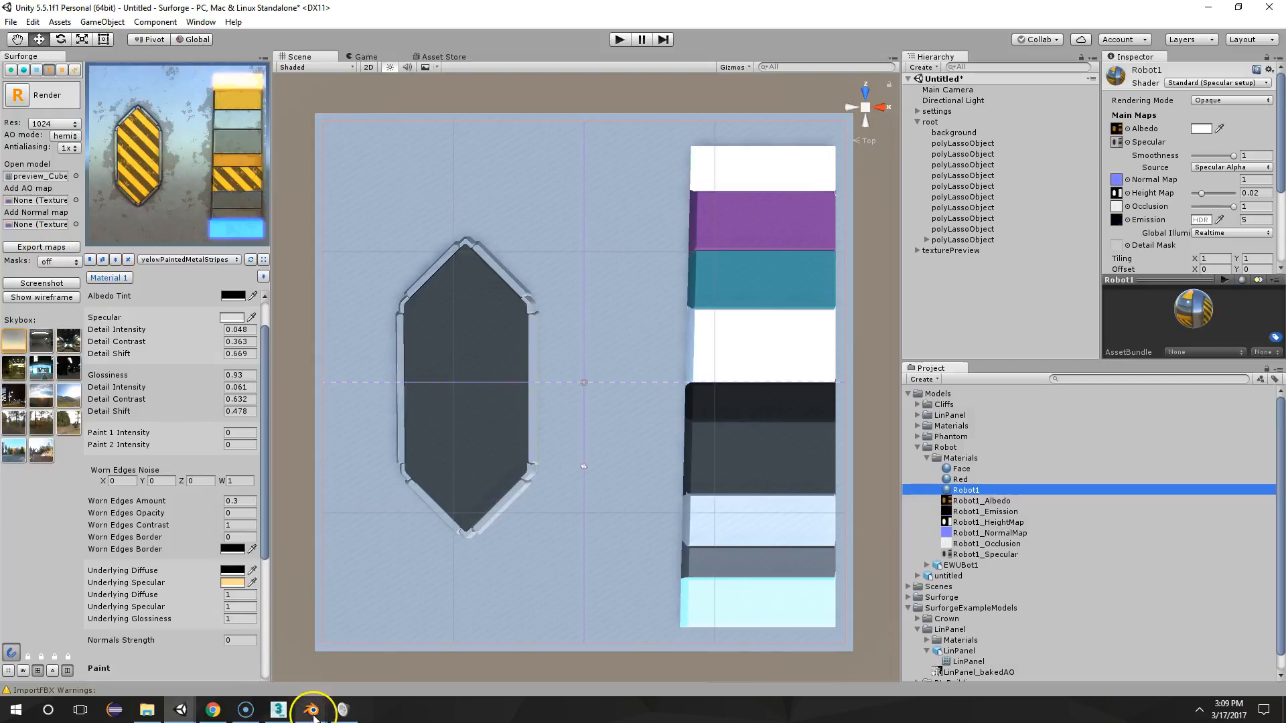
mouse_move(310, 710)
click(316, 651)
middle_drag(733, 333, 648, 326)
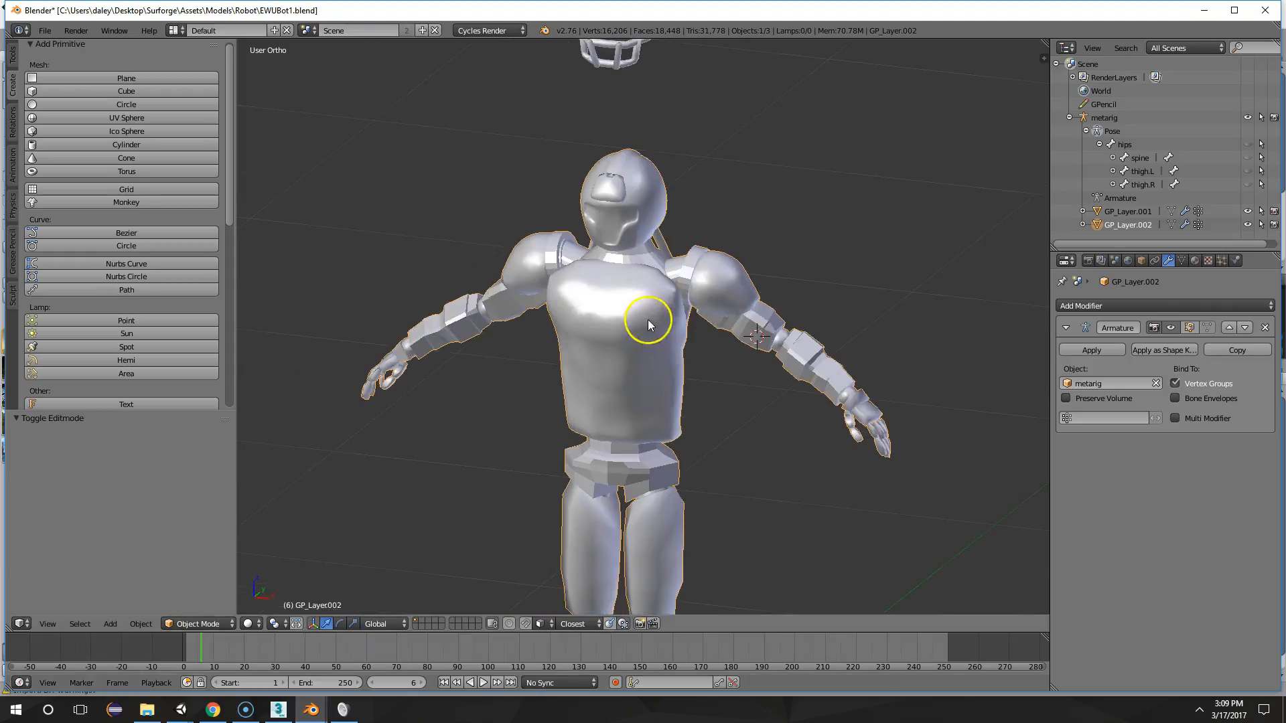
Put the body mesh in Edit Mode and switch to the UV Editing layout, framing the chest
key(Tab)
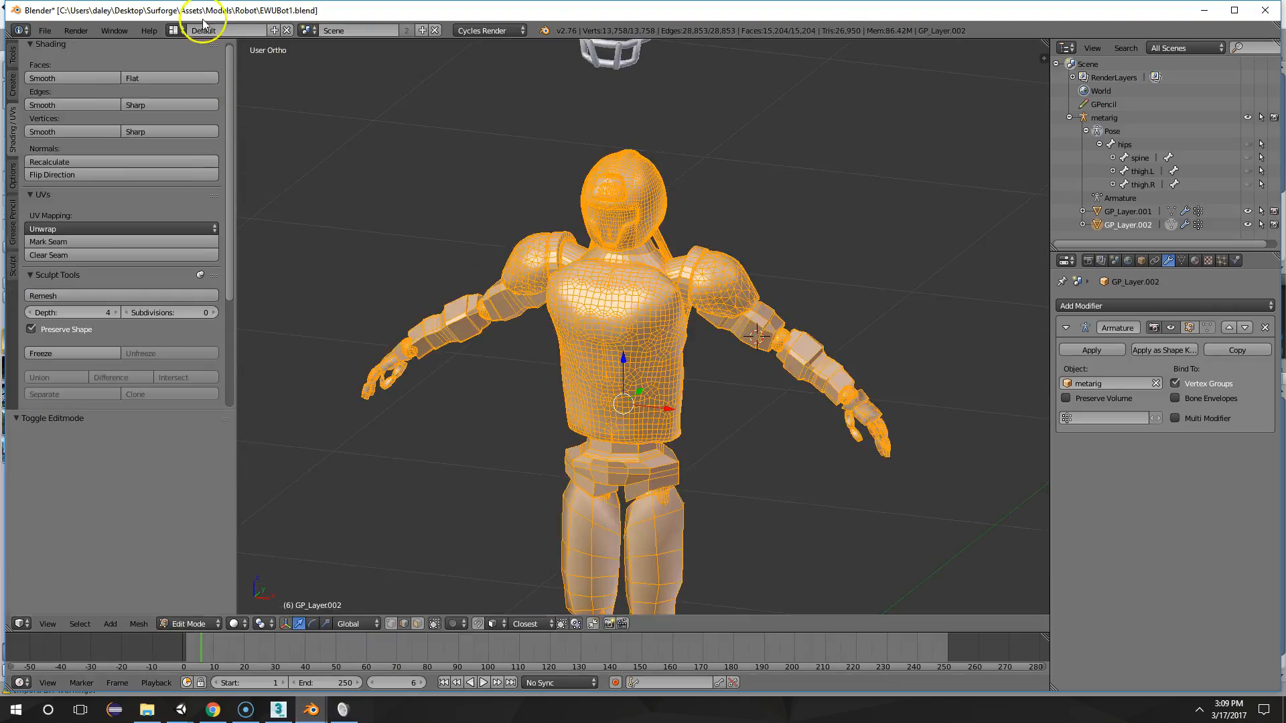
click(174, 31)
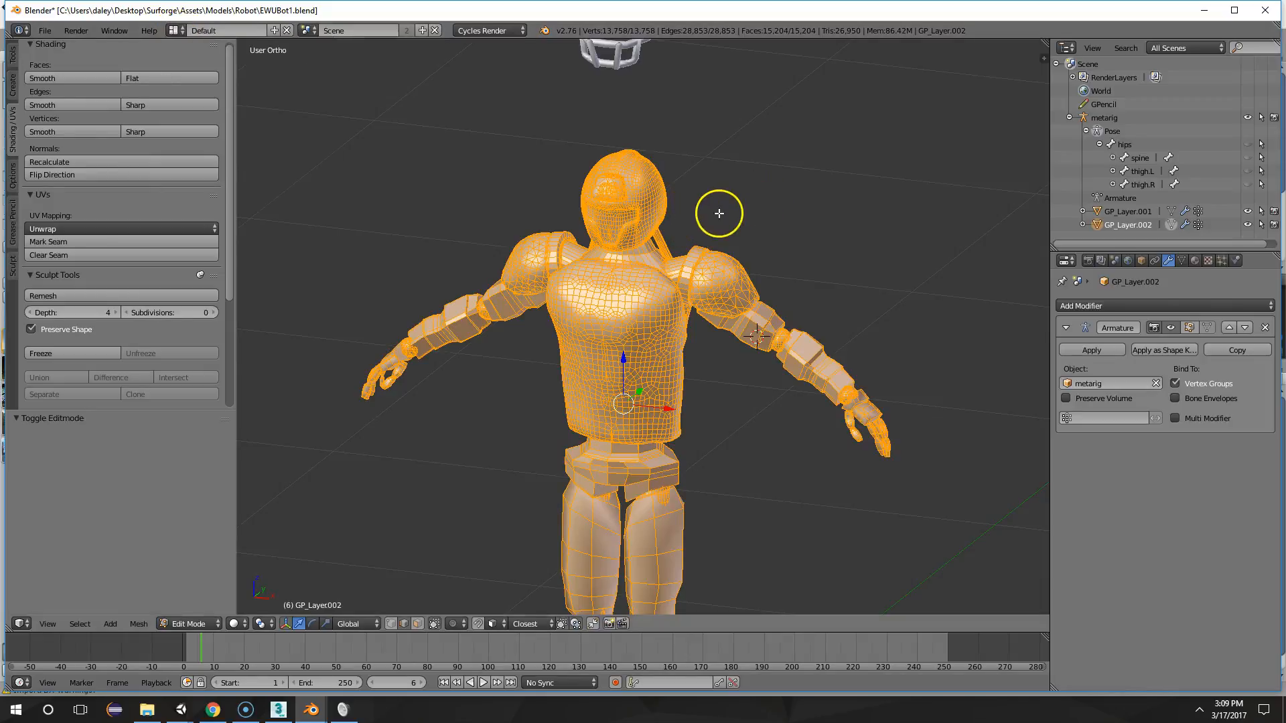
middle_drag(717, 210, 726, 235)
click(175, 31)
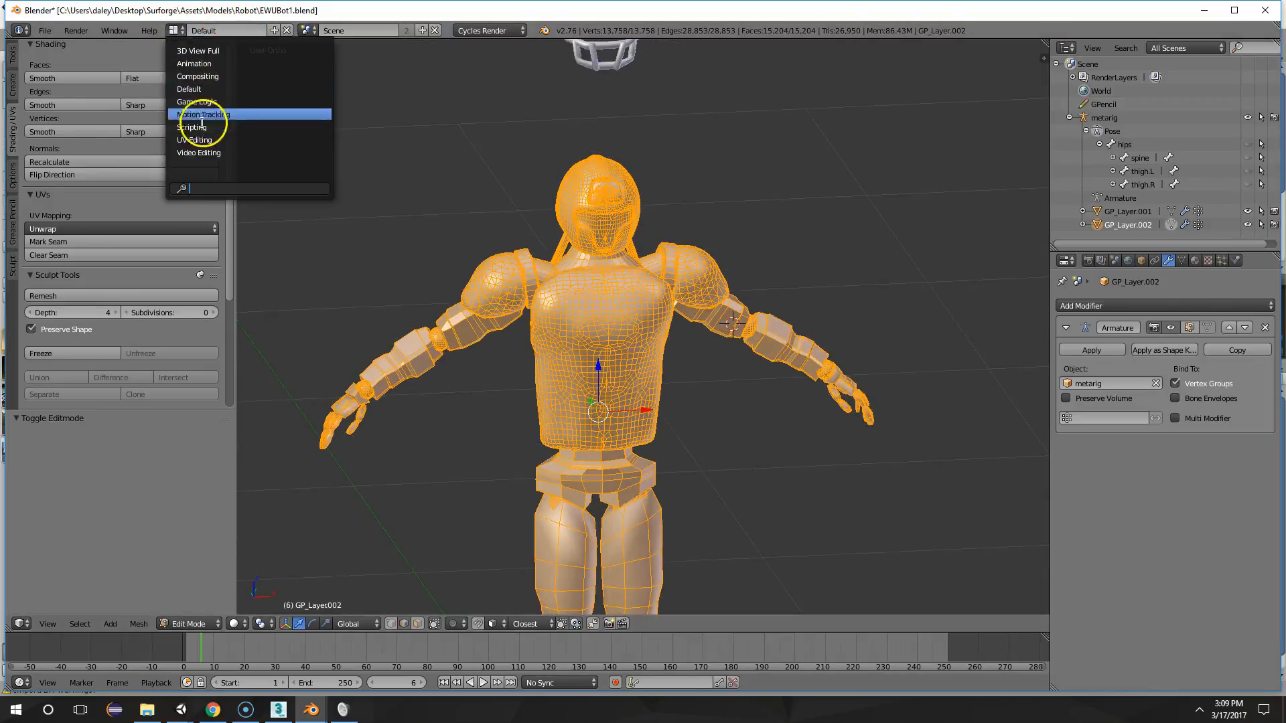
click(201, 148)
scroll(971, 243, up, 6)
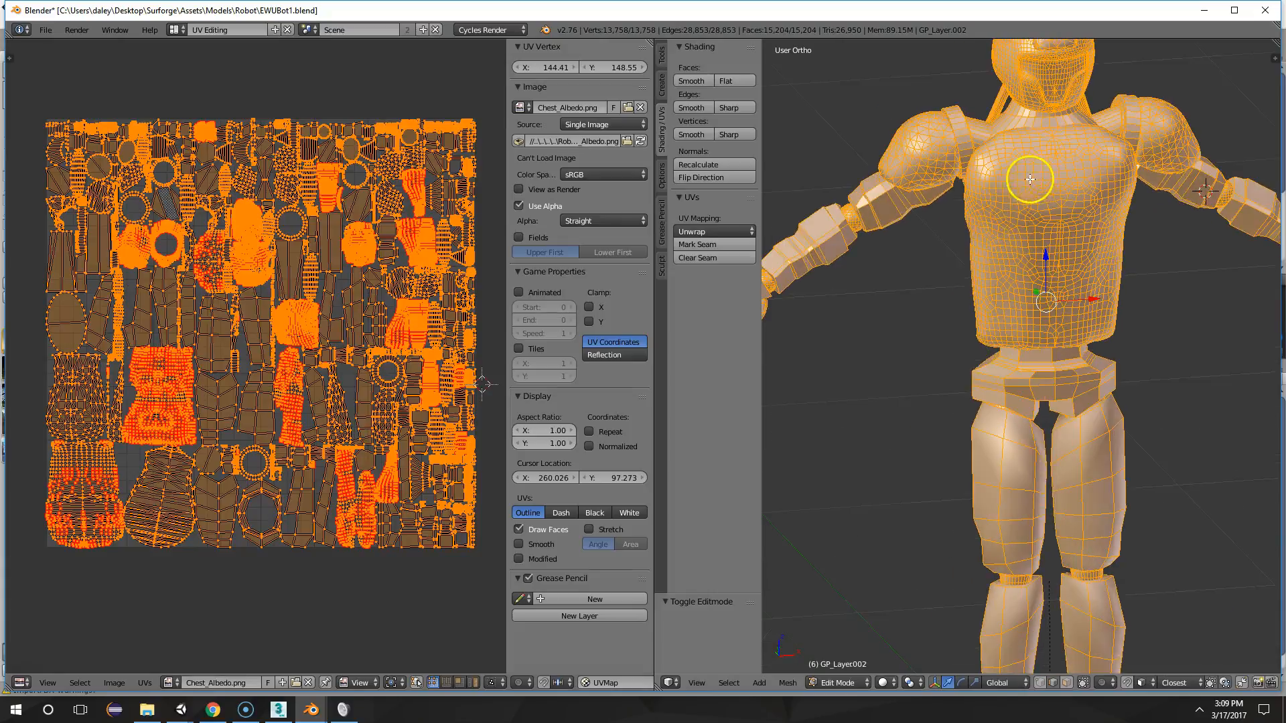
shift+middle_drag(931, 251, 1134, 334)
middle_drag(876, 428, 909, 427)
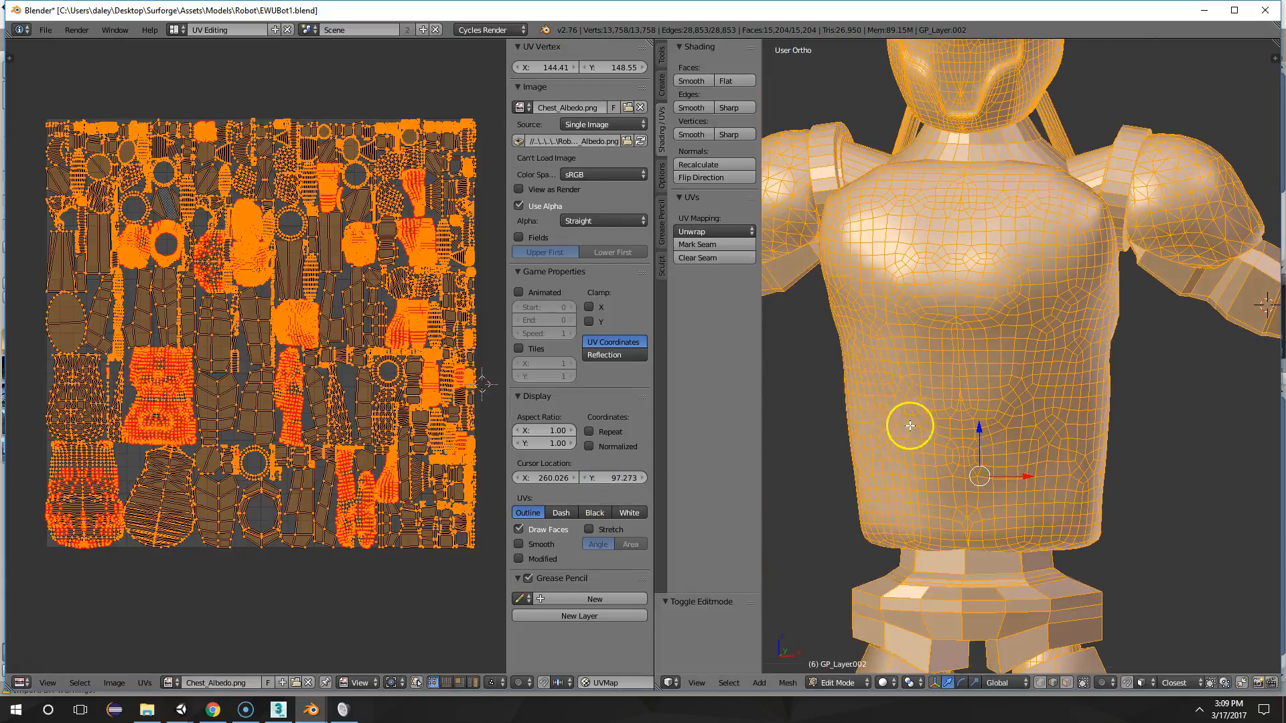
Open the UV editor's image browser, and get the Materials folder path of Robot1_Albedo from the Unity project
click(172, 683)
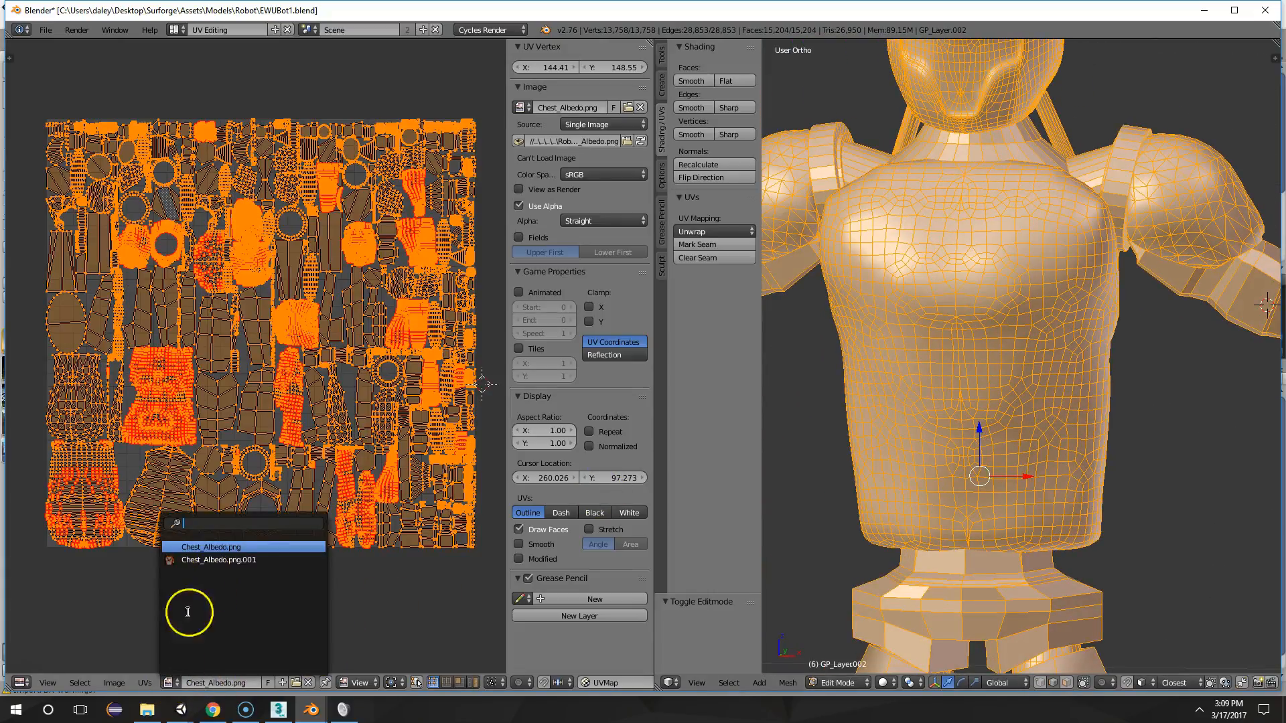
click(296, 683)
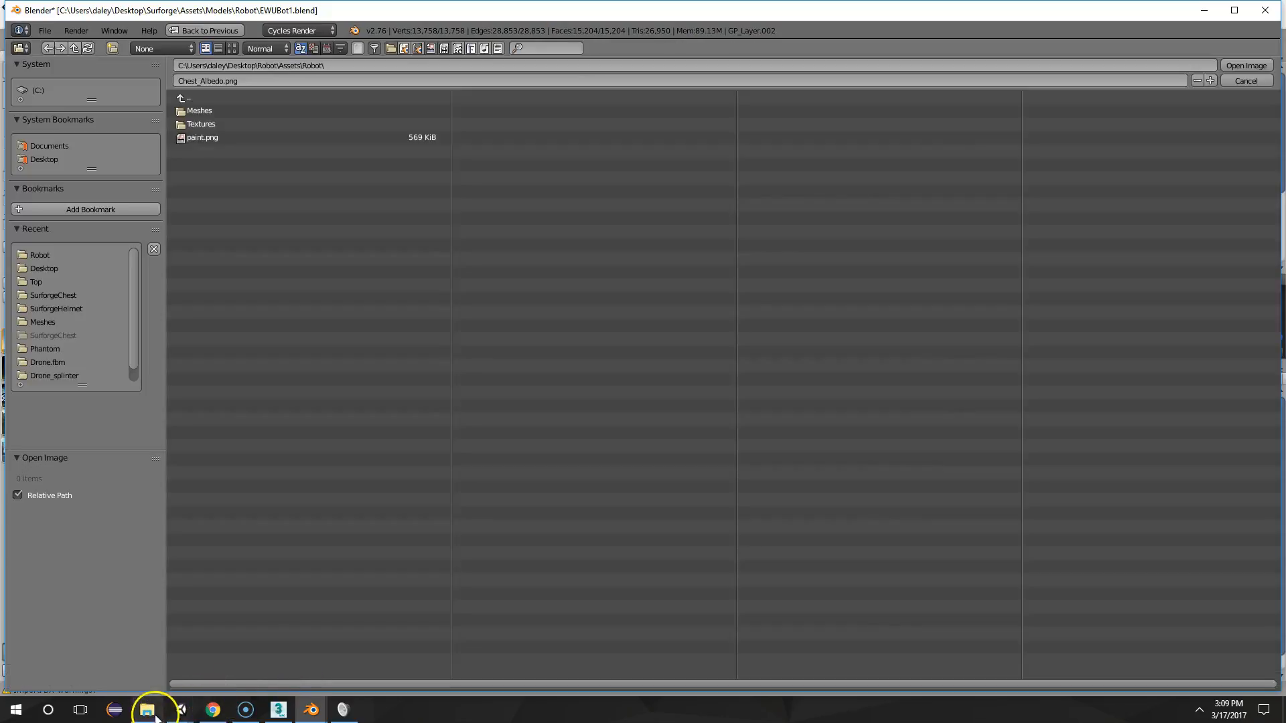
click(227, 645)
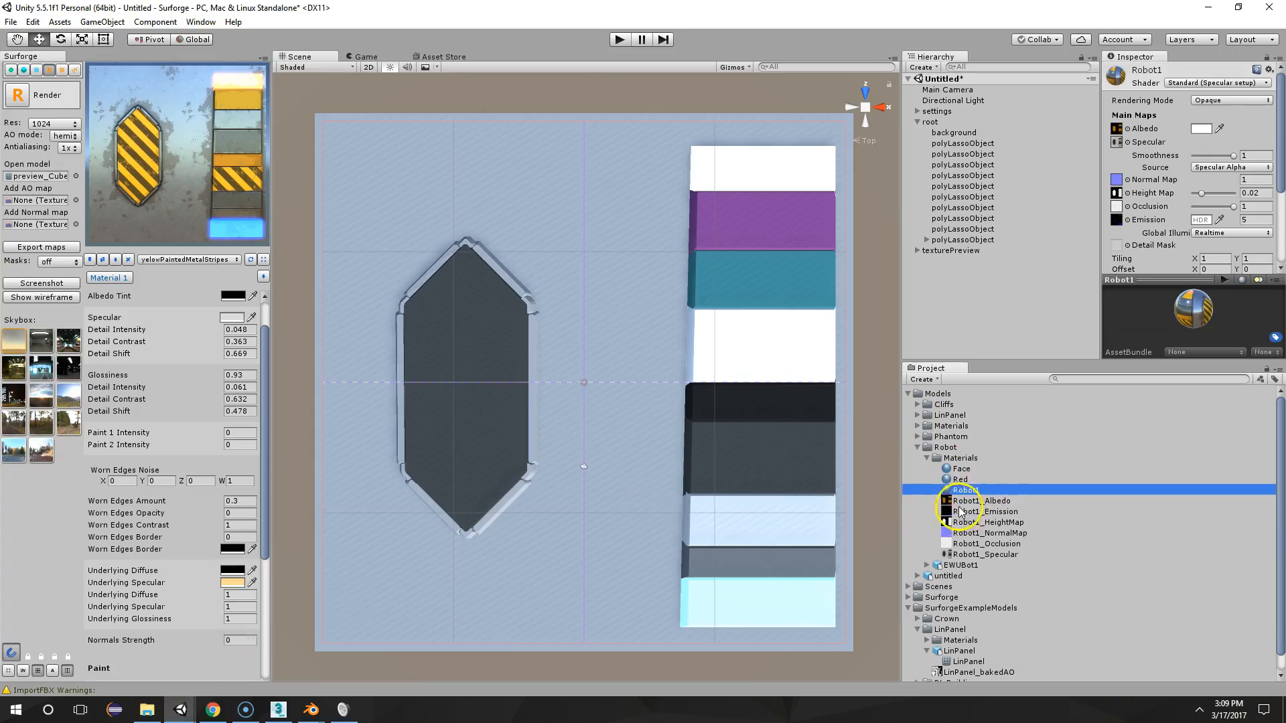
click(978, 501)
right_click(987, 501)
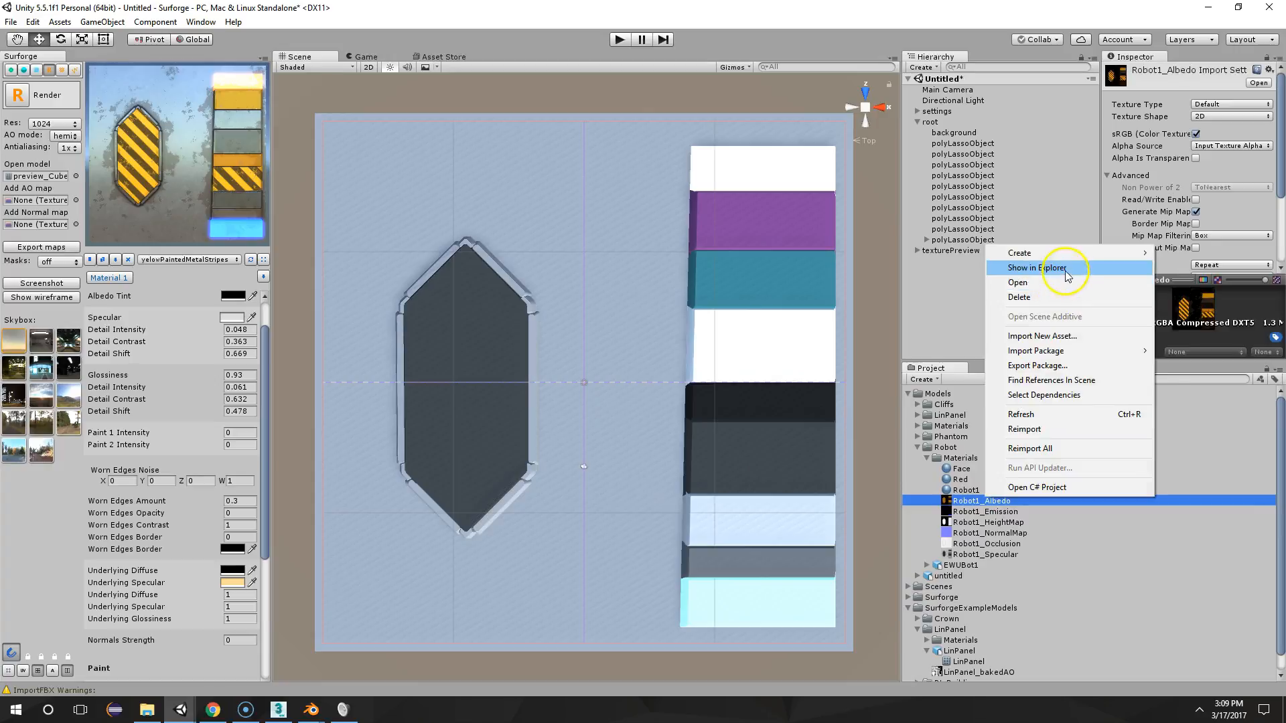
click(1045, 261)
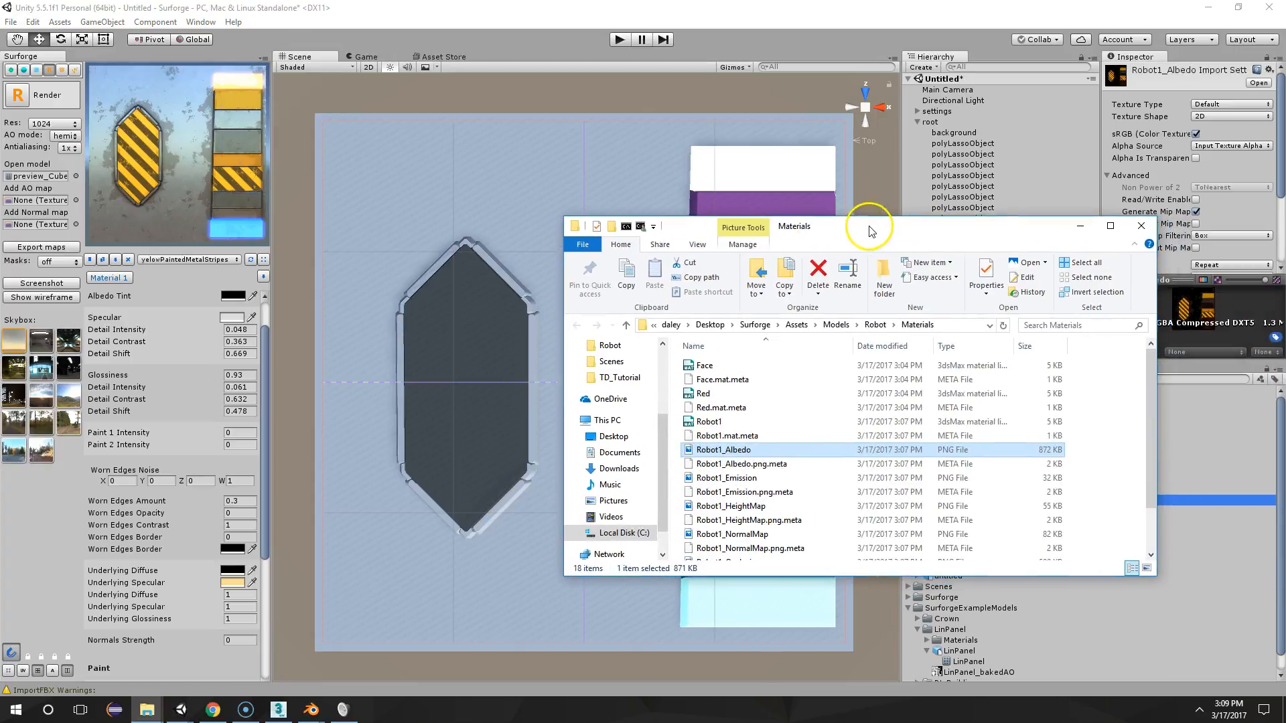
click(965, 325)
key(ctrl+c)
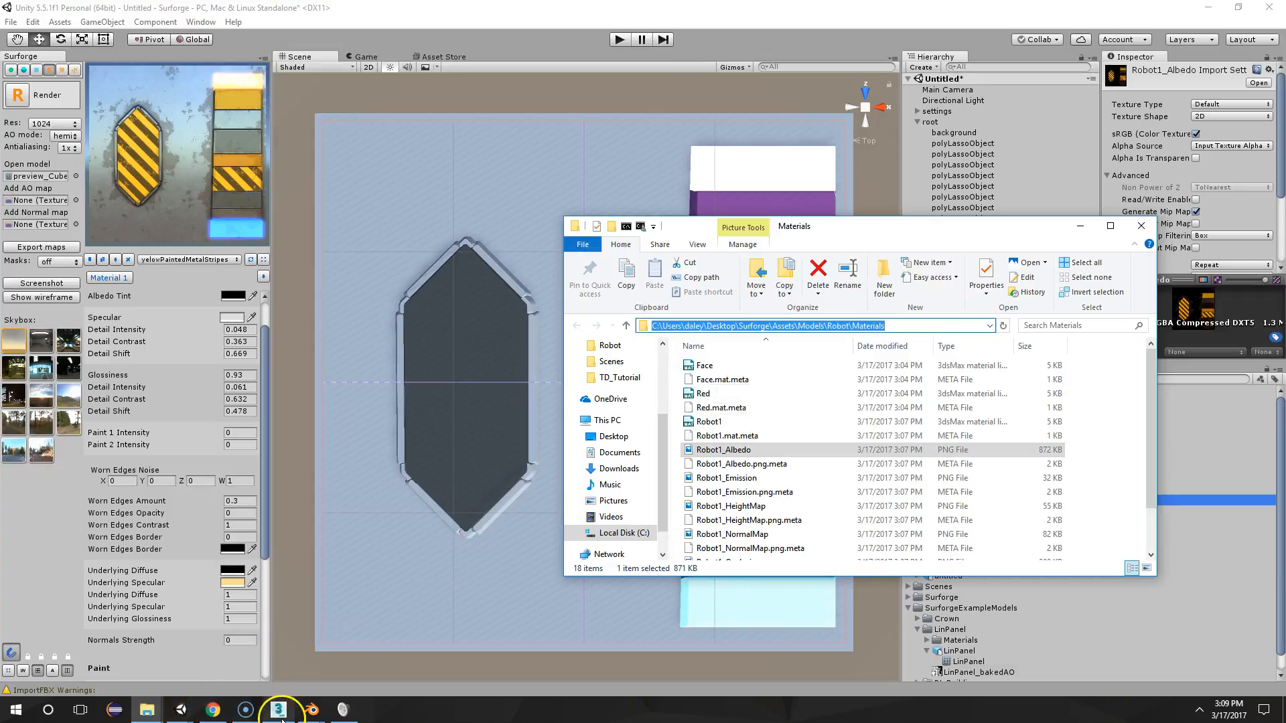
Return to Blender, go to the copied Materials folder path and load Robot1_Albedo.png behind the robot's UVs
mouse_move(311, 708)
click(370, 628)
click(351, 66)
key(ctrl+v)
key(Return)
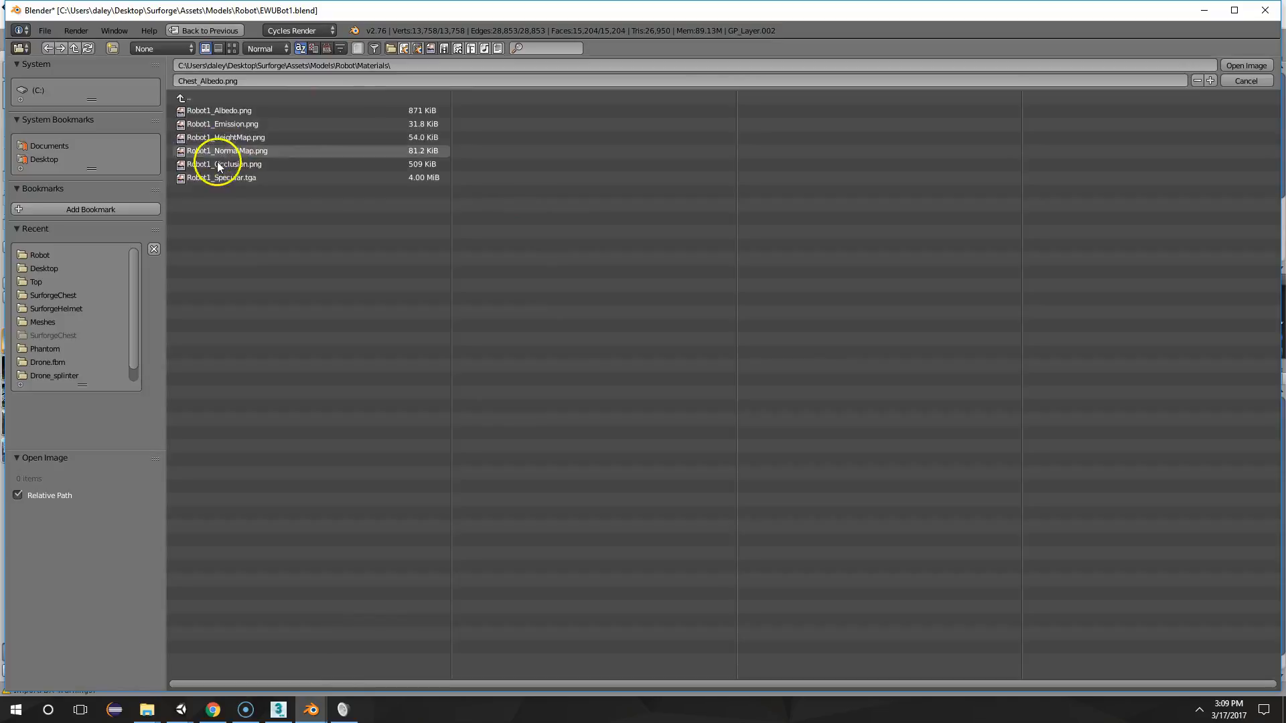
click(224, 99)
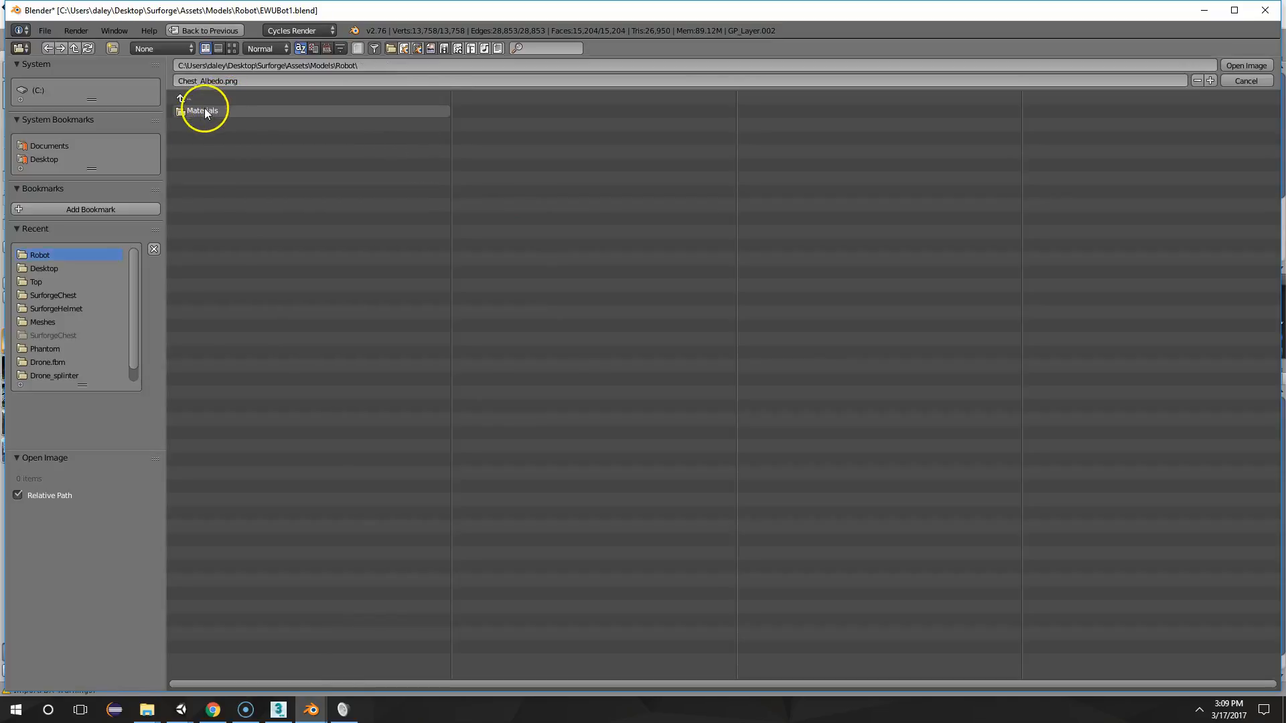
click(202, 110)
double_click(207, 110)
key(Home)
key(Tab)
key(Tab)
middle_drag(370, 297, 385, 302)
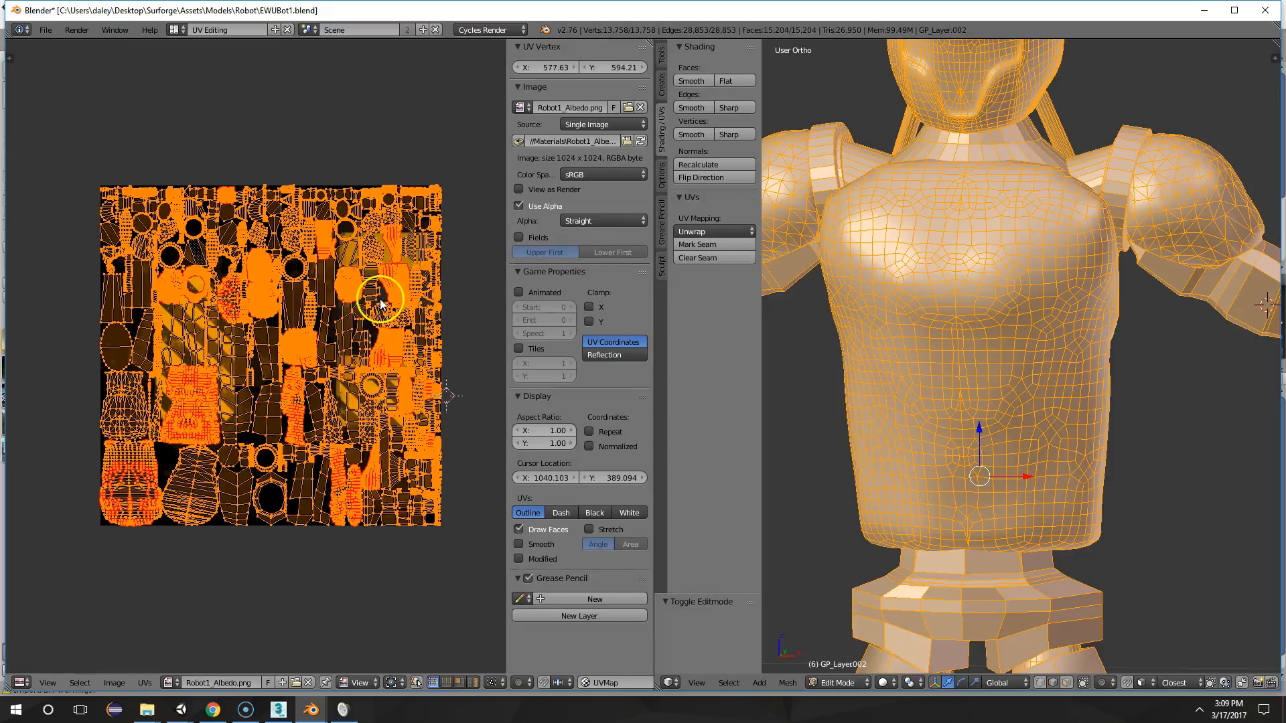
Show the robot with Texture viewport shading in Object Mode, framing its upper body
click(886, 683)
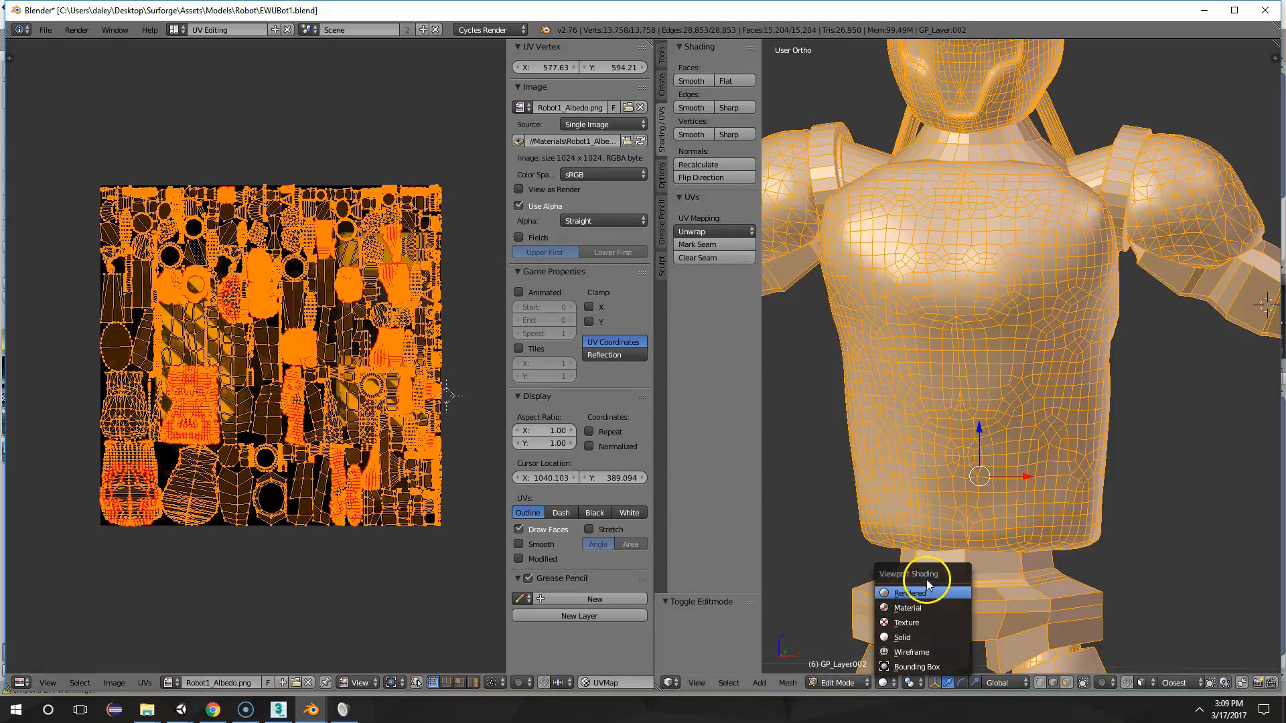
click(913, 609)
key(Tab)
scroll(1033, 432, down, 6)
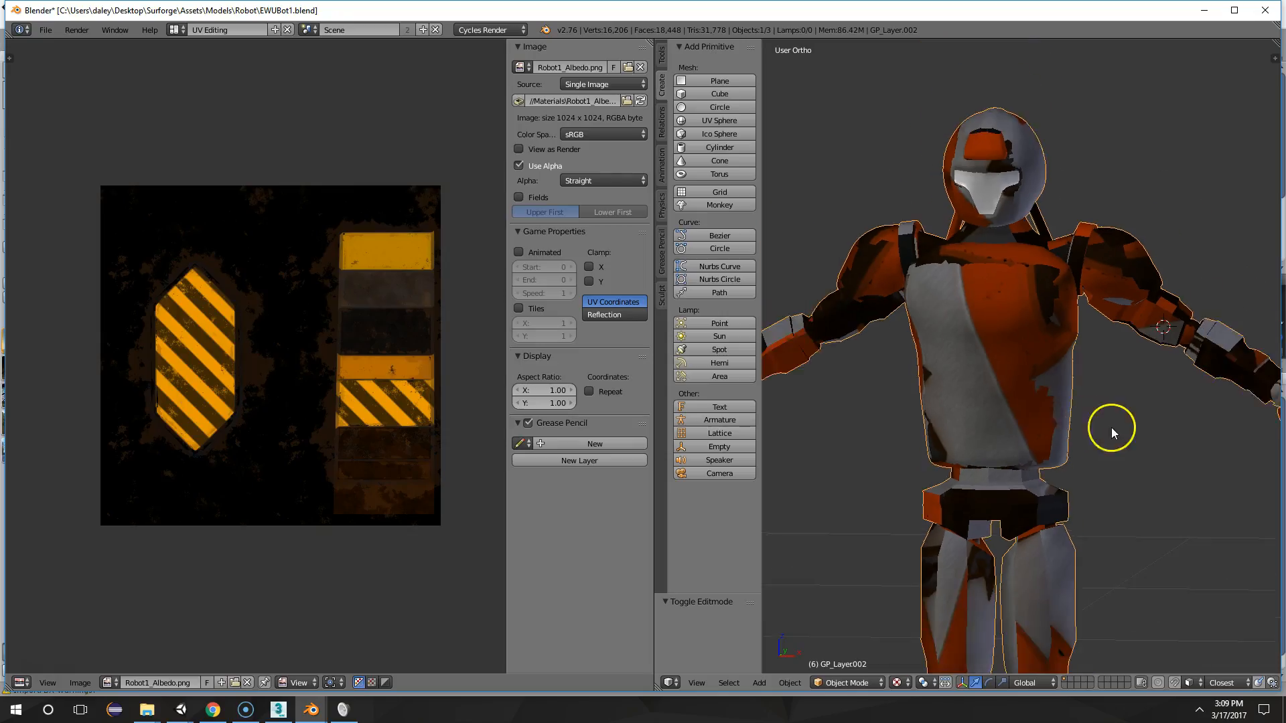
scroll(1045, 418, up, 3)
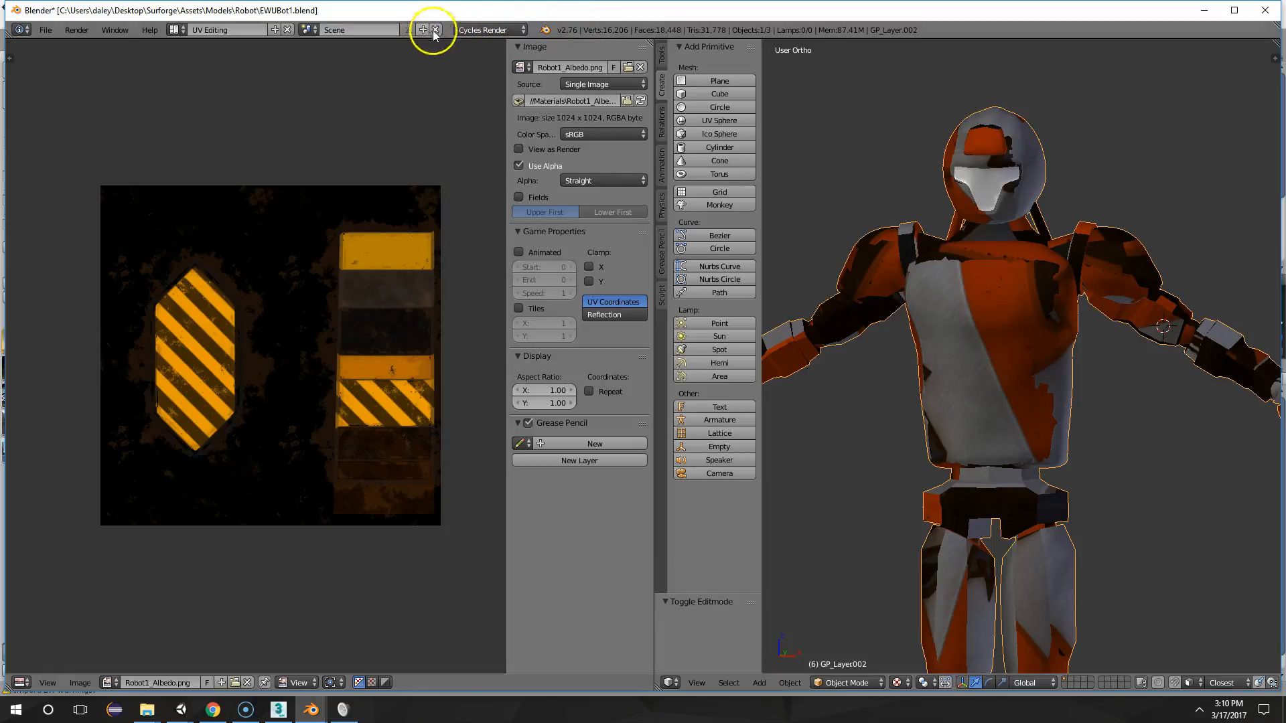
In the Compositing layout, set the Red material's Image Texture node to Robot1_Albedo.png
key(ctrl+Left)
key(ctrl+Left)
key(ctrl+Left)
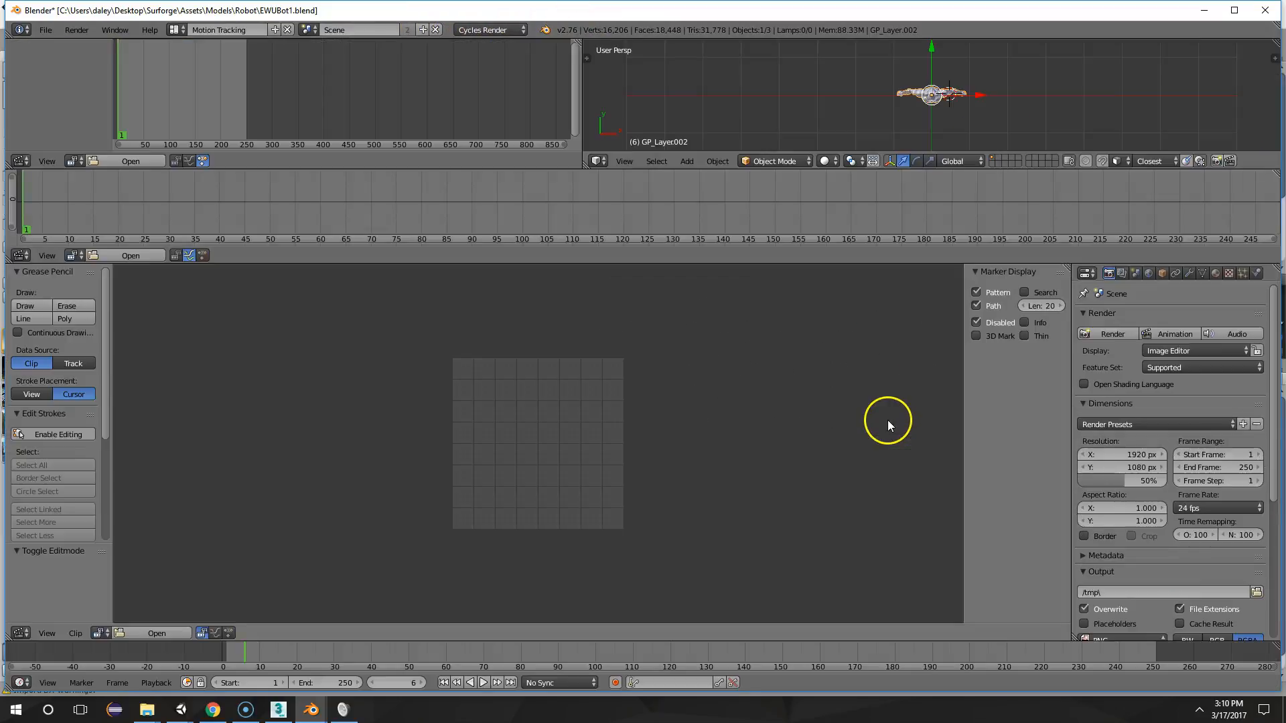
key(ctrl+Left)
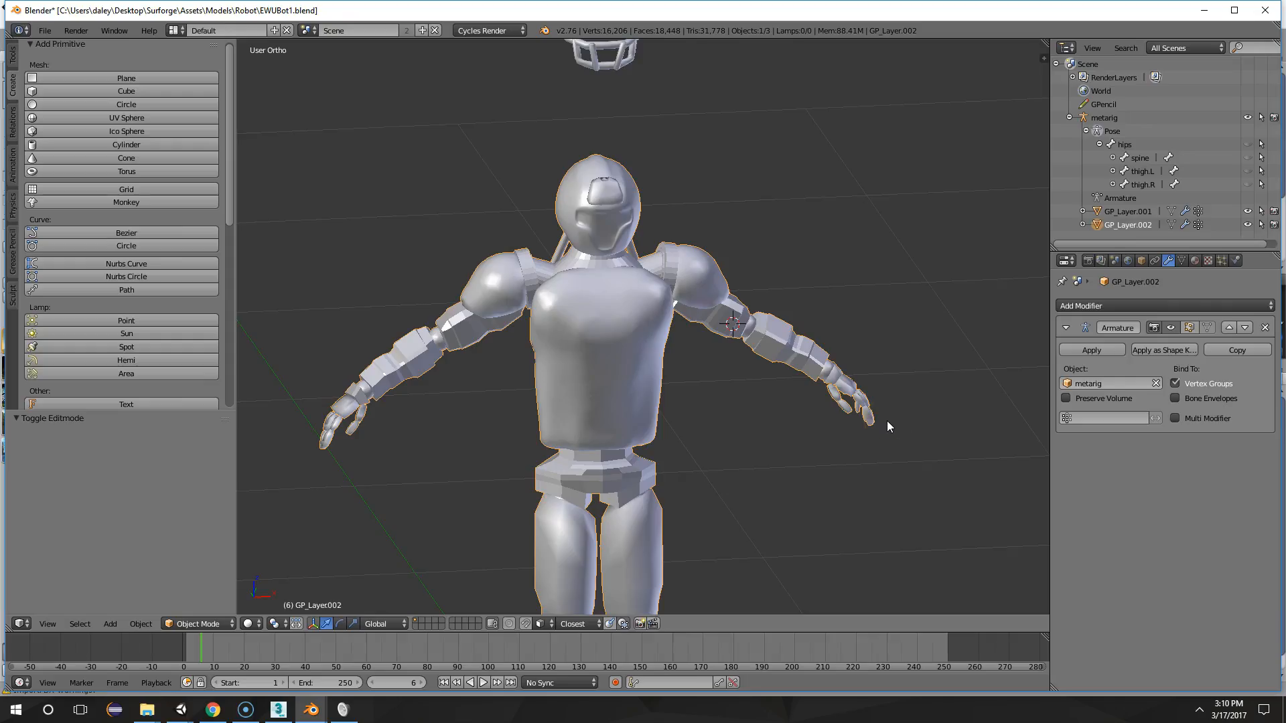
key(ctrl+Left)
key(ctrl+Left)
key(ctrl+Right)
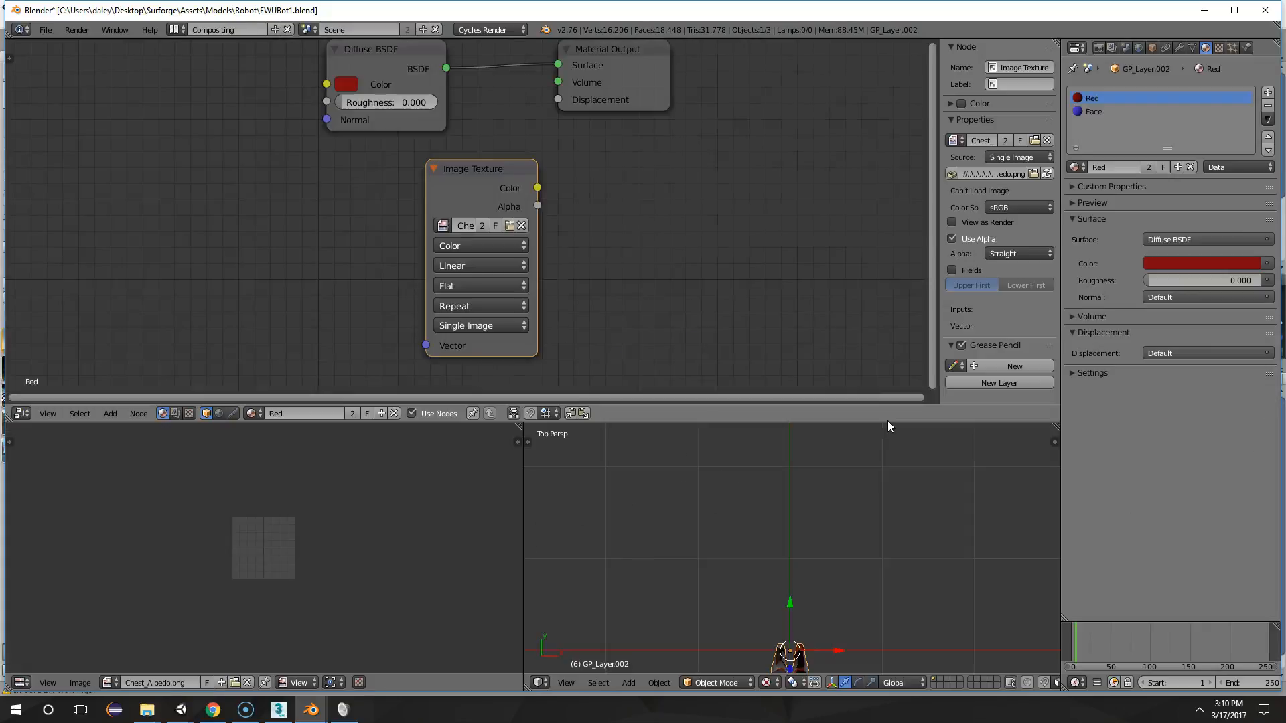
scroll(500, 175, up, 1)
click(443, 225)
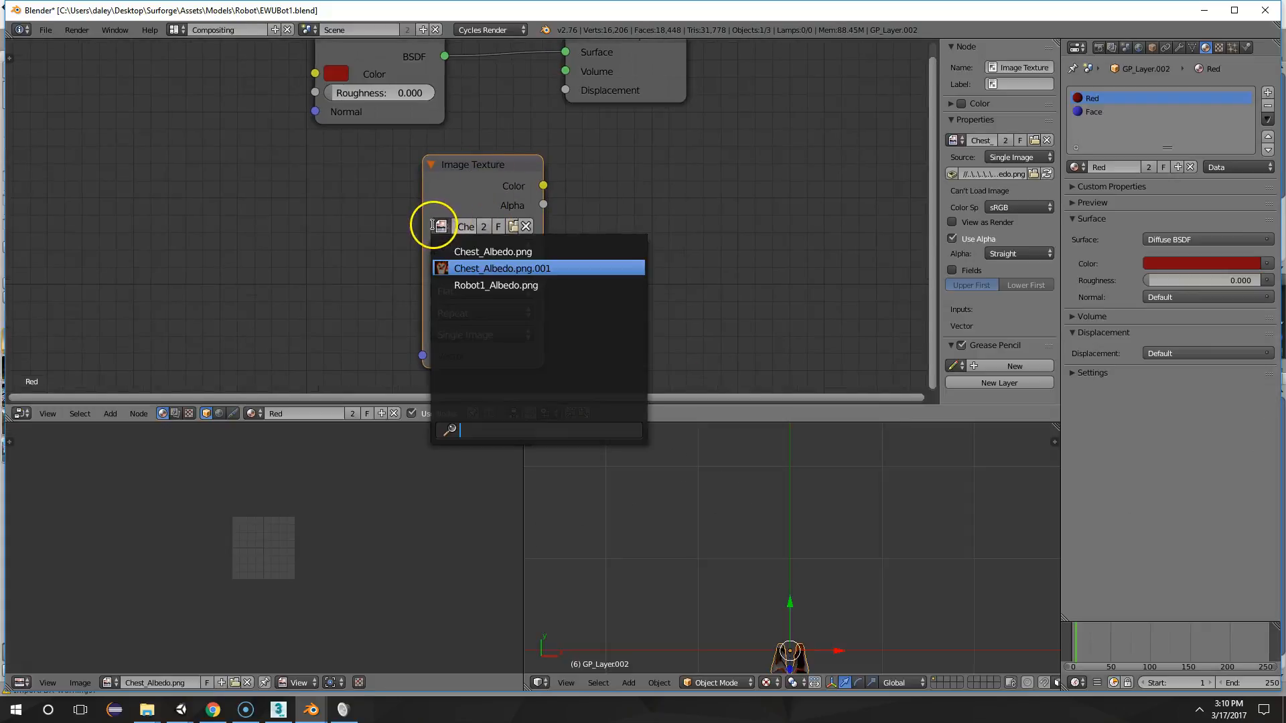
click(501, 286)
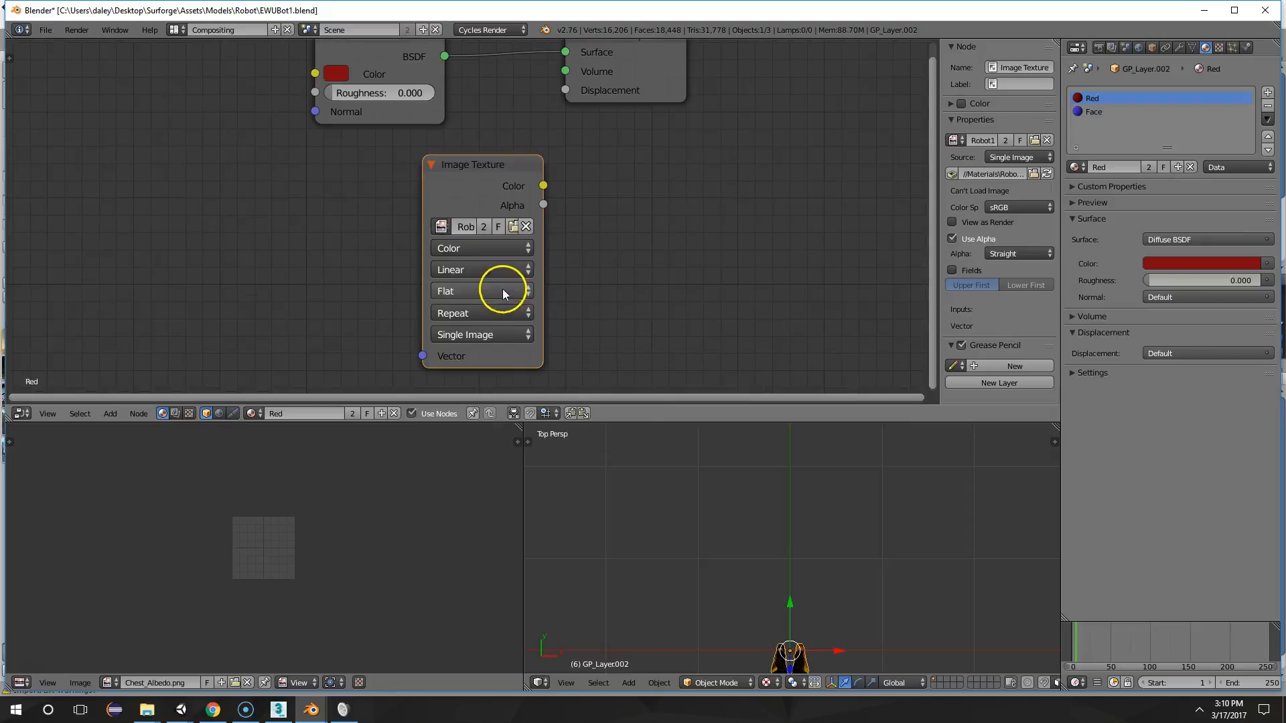
scroll(712, 307, down, 1)
scroll(554, 244, down, 1)
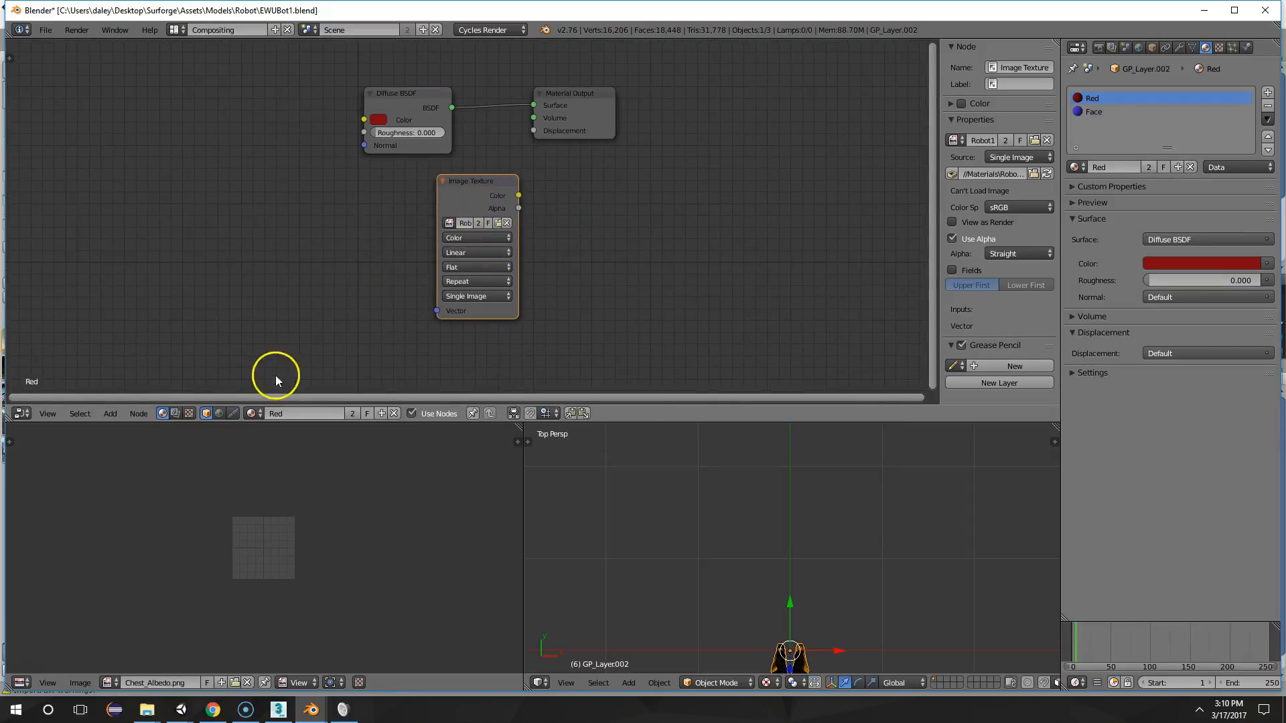
Return to the UV Editing layout, frame the robot's torso and put the body mesh in Edit Mode
key(ctrl+Left)
key(ctrl+Left)
key(ctrl+Left)
key(ctrl+Left)
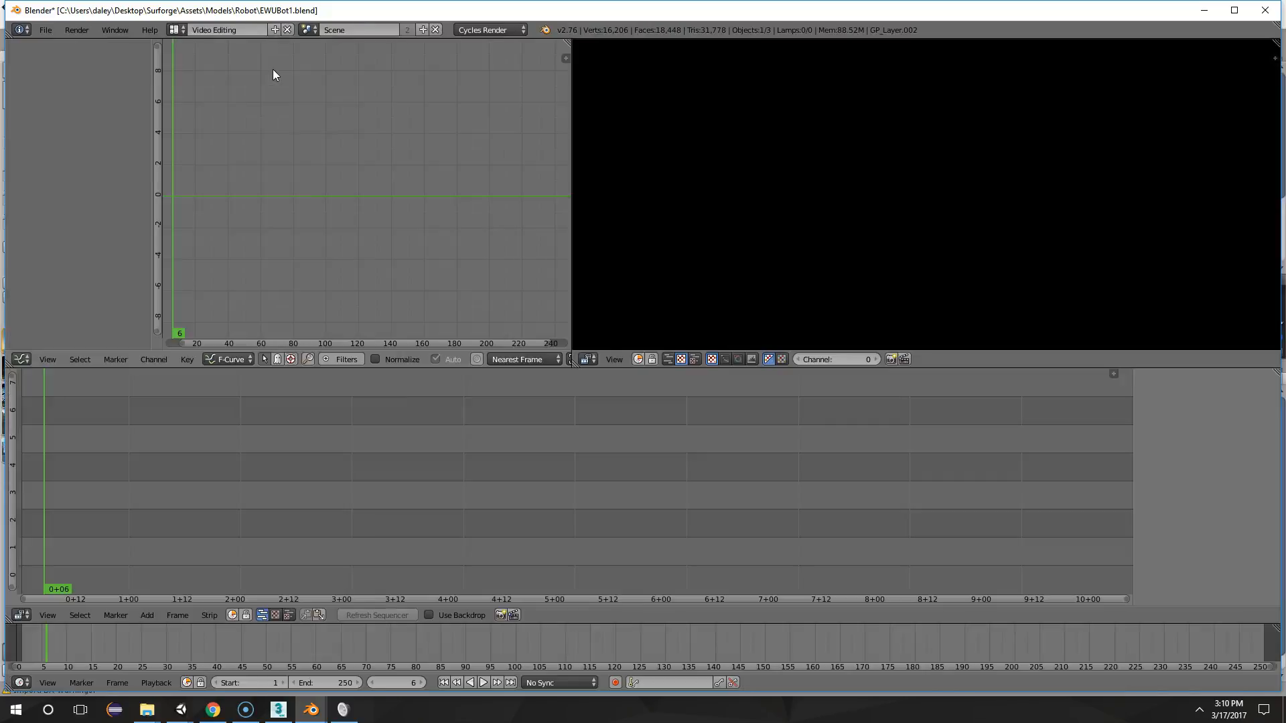
scroll(994, 218, down, 3)
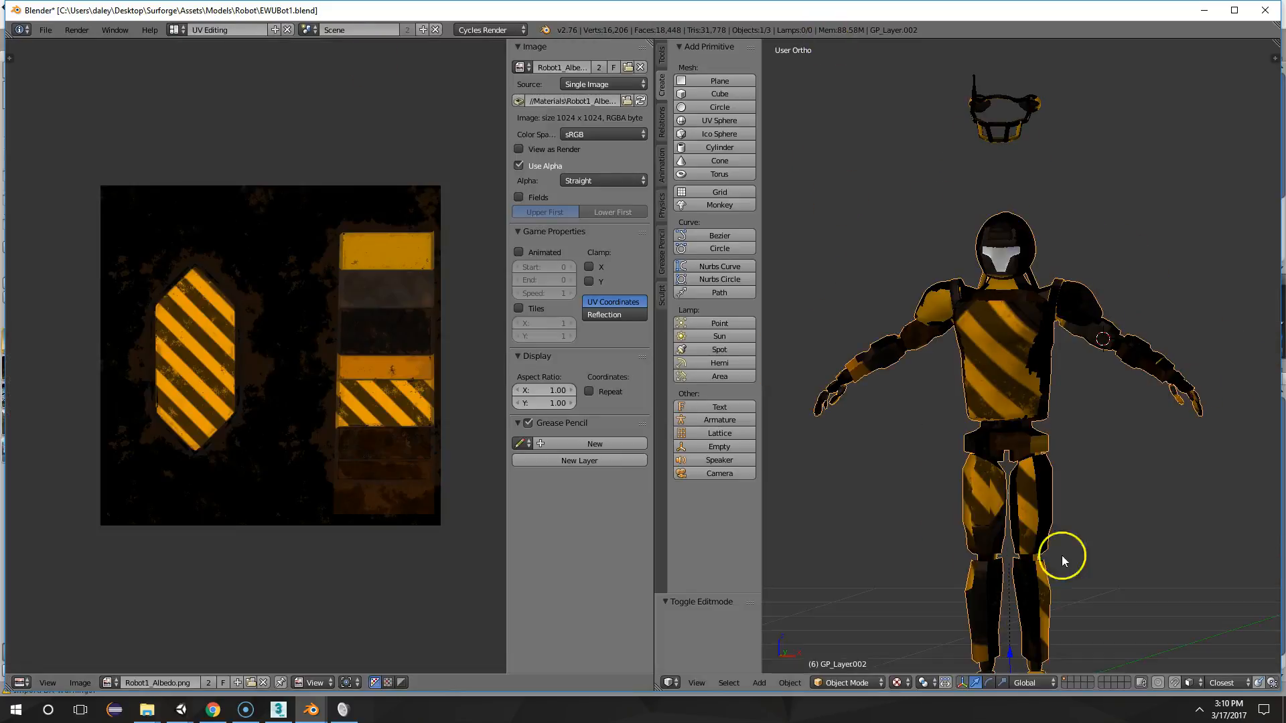
scroll(1143, 340, up, 2)
middle_drag(1100, 300, 1062, 305)
key(Tab)
key(Tab)
key(Tab)
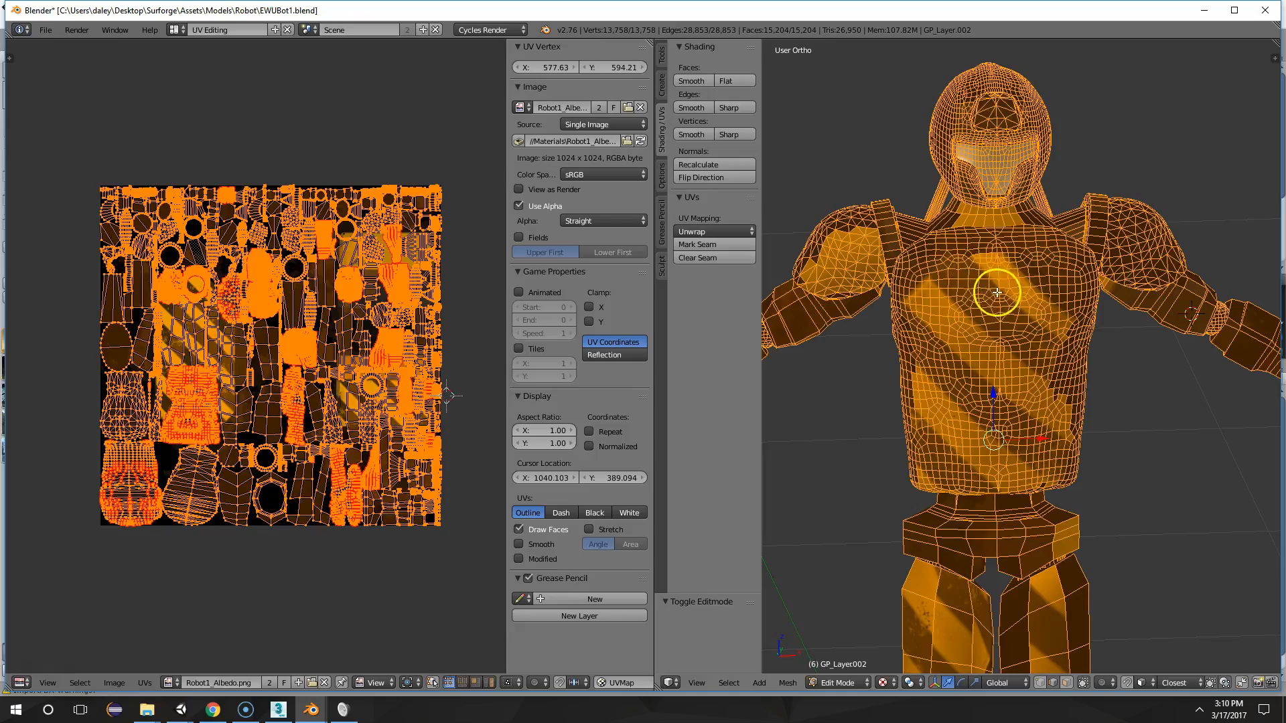
Select a single element on the chest and extend the selection to the whole linked chest piece
right_click(1003, 294)
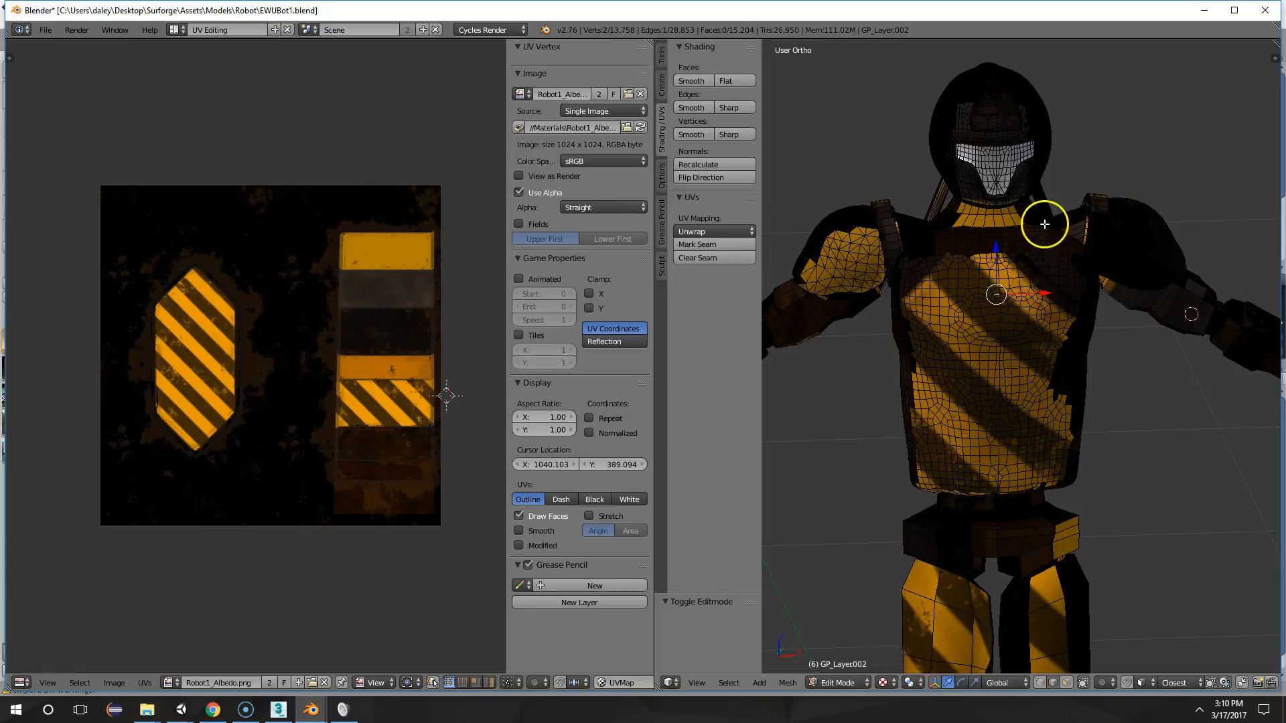
middle_drag(1045, 225, 1096, 232)
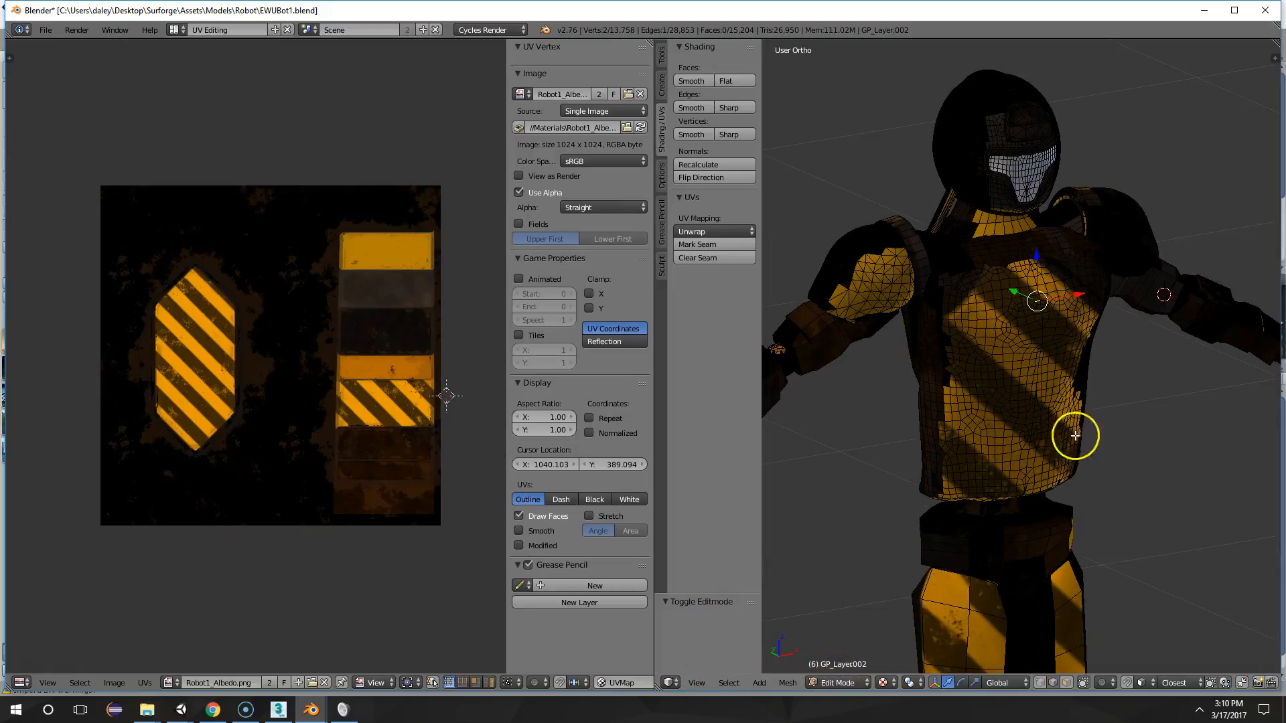
middle_drag(1075, 435, 1073, 402)
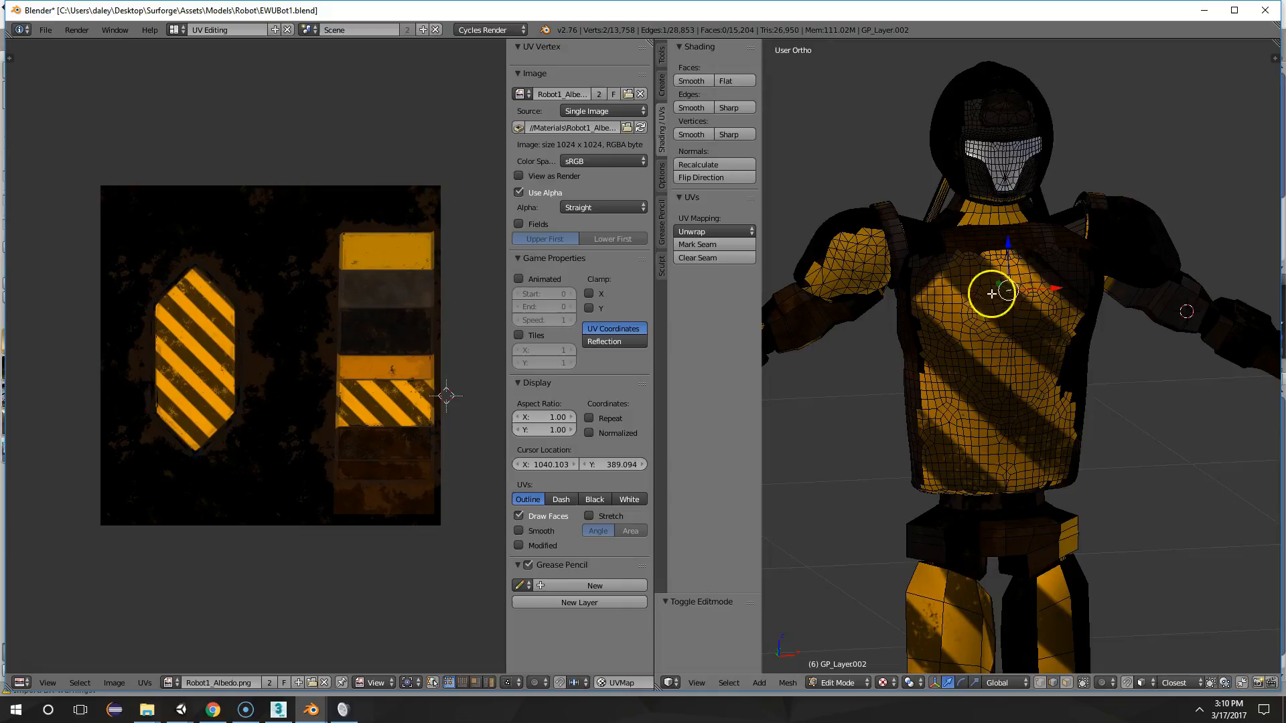
key(ctrl+l)
mouse_move(1011, 273)
middle_down()
mouse_move(1025, 280)
mouse_move(824, 264)
mouse_move(1019, 259)
middle_up()
Project the selected chest's UVs from the current view, then undo the projection
key(u)
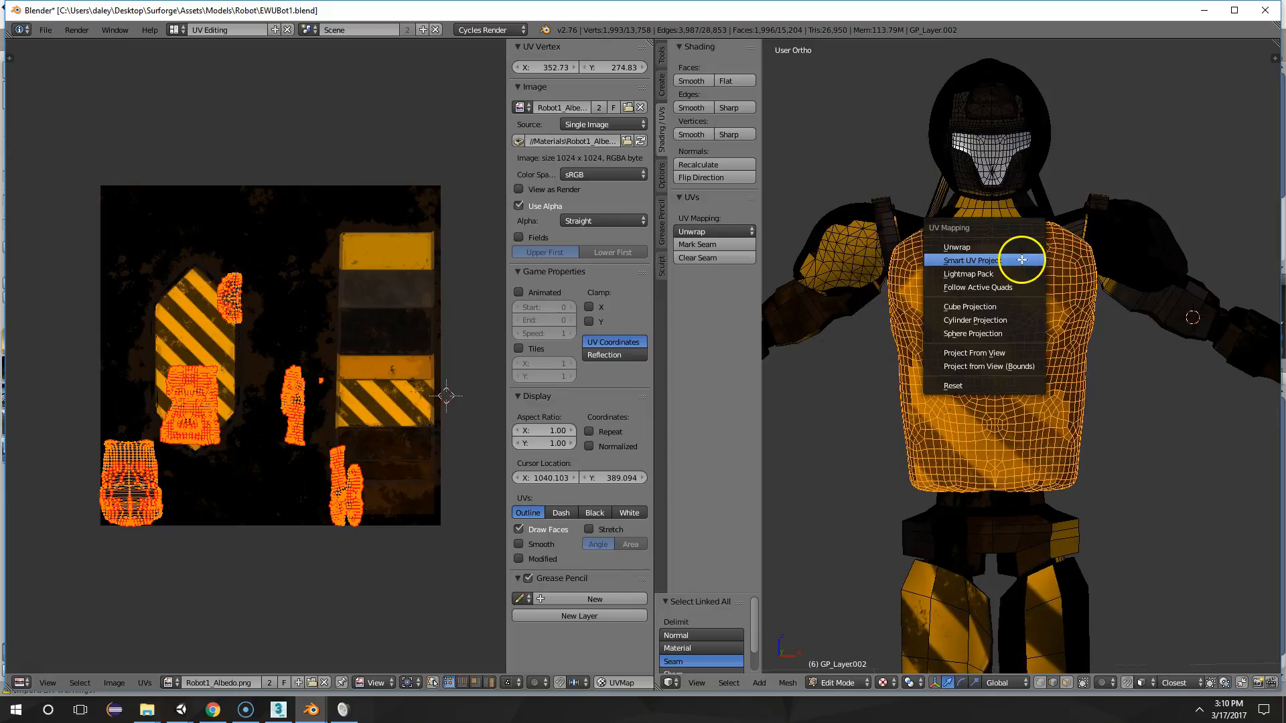
click(982, 354)
middle_drag(1037, 331, 960, 306)
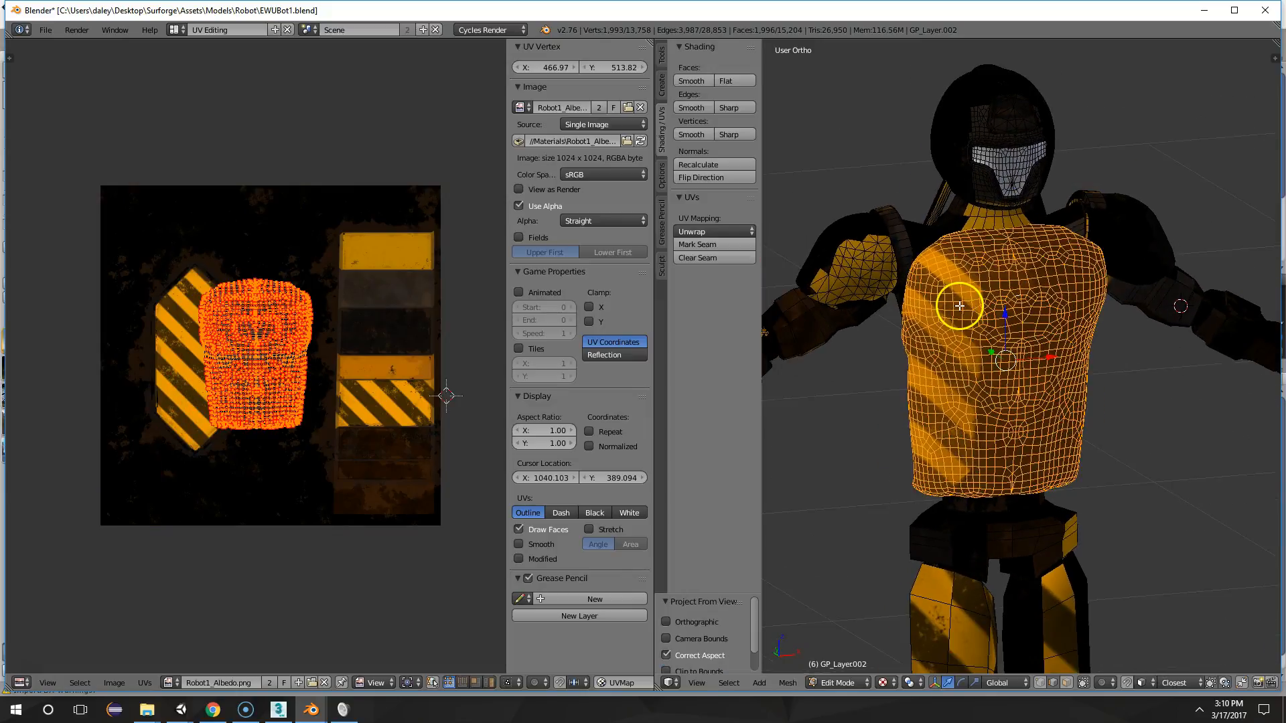
key(ctrl+z)
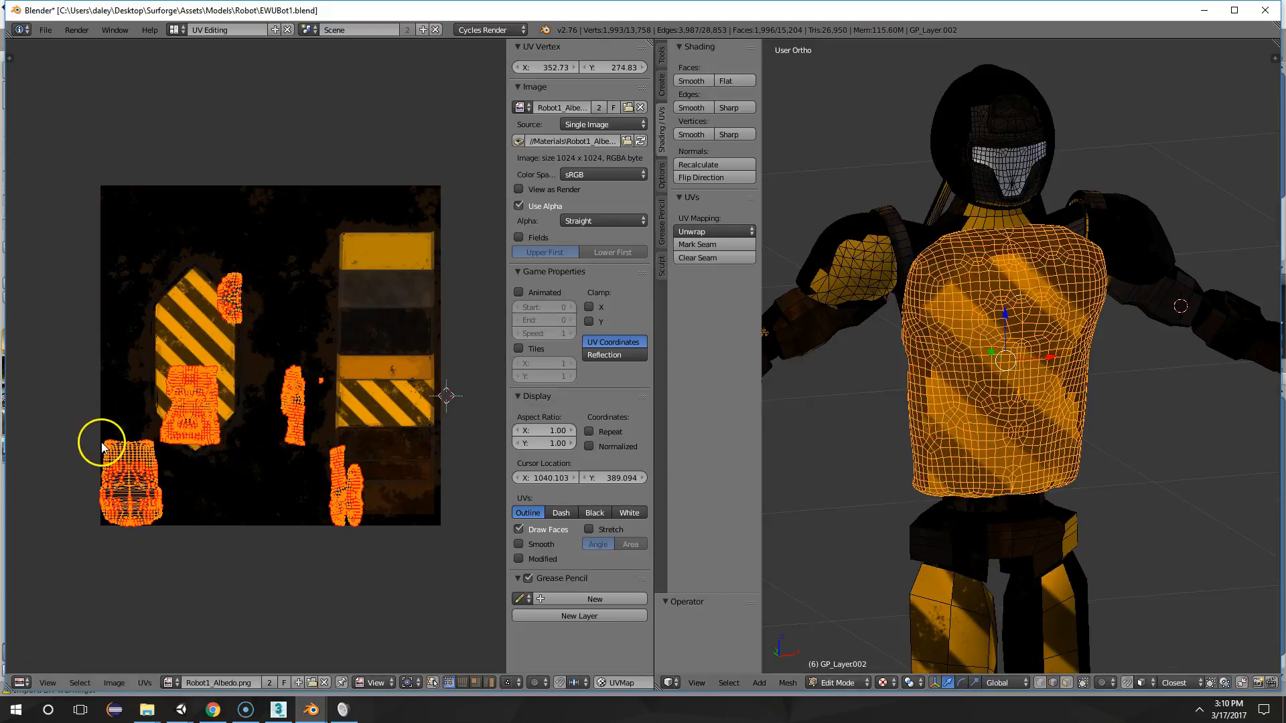
Turn the robot's front towards the view and project the chest's UVs from that view
middle_drag(1072, 230, 1111, 272)
key(Tab)
right_click(1111, 272)
key(Tab)
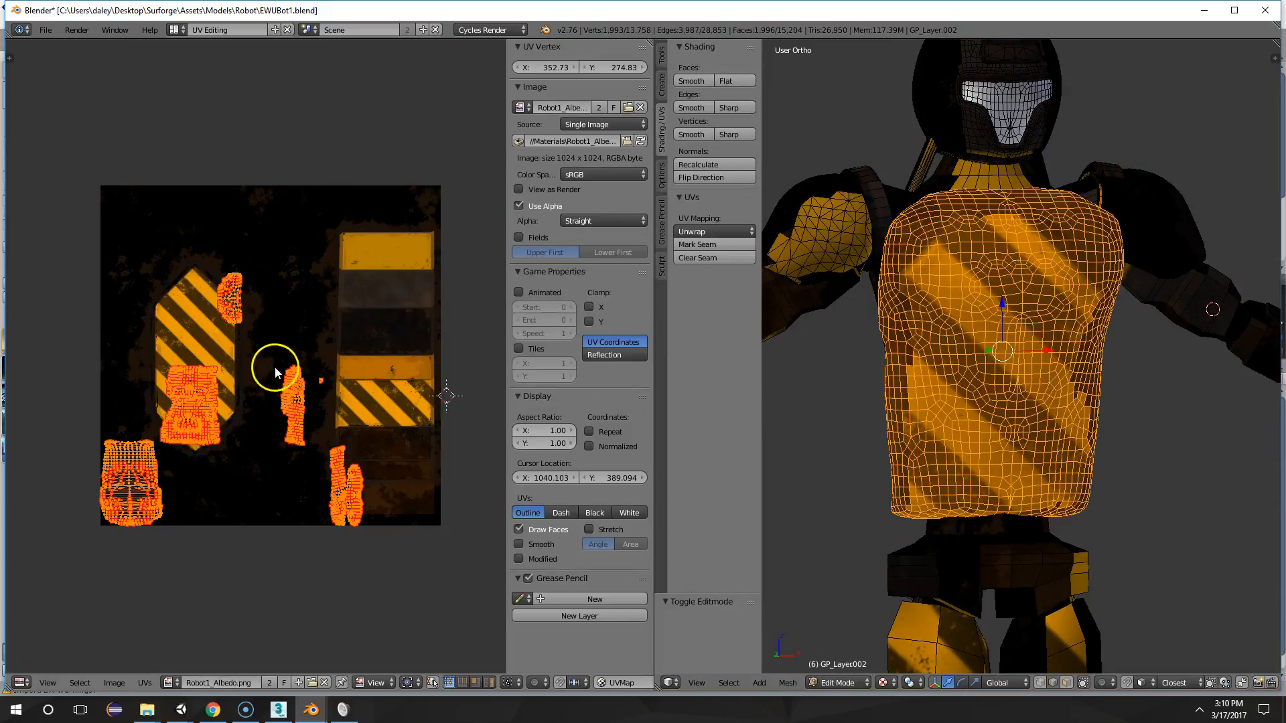
key(Tab)
key(Tab)
key(u)
click(964, 375)
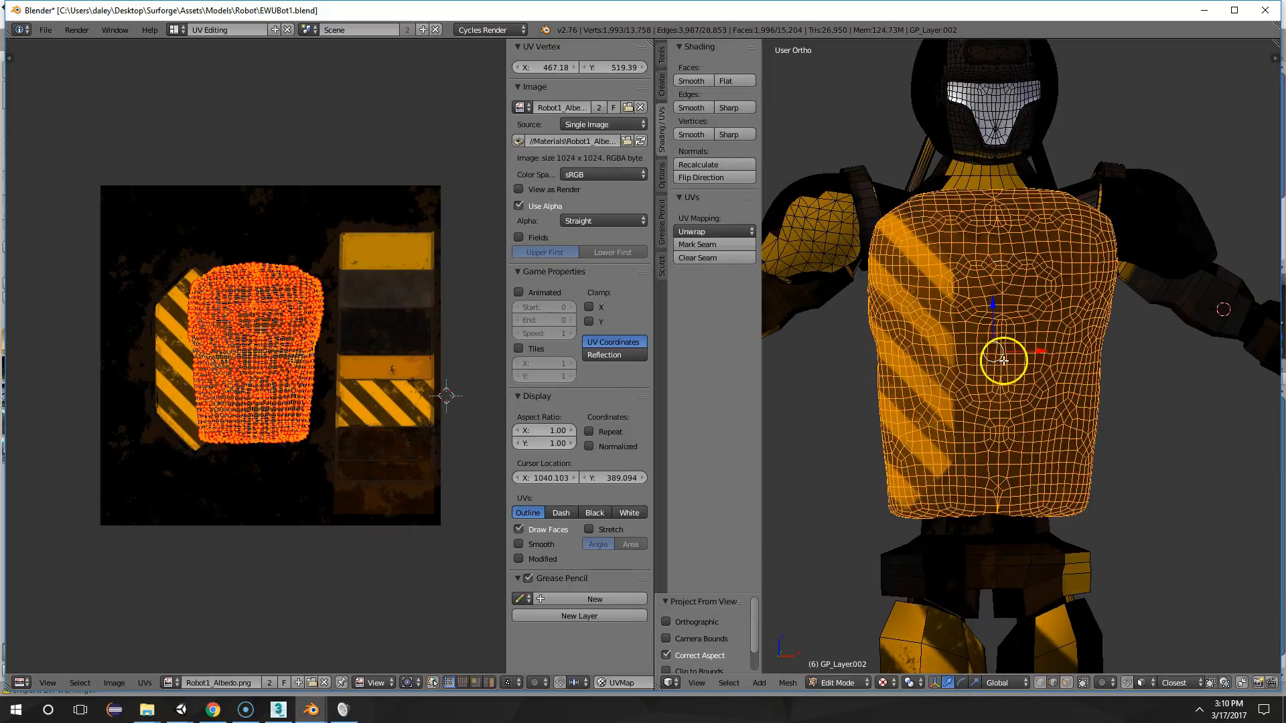
mouse_move(1003, 361)
middle_down()
mouse_move(987, 359)
mouse_move(1003, 368)
middle_up()
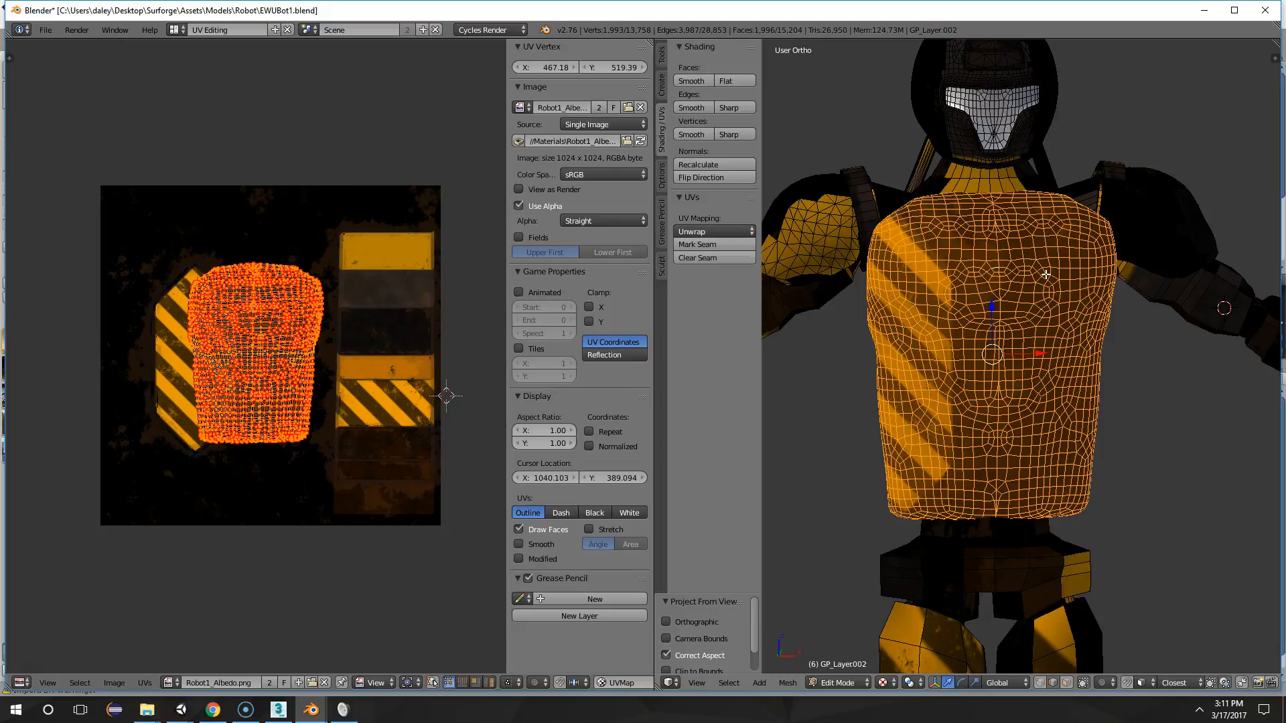
View the robot from the side and project the chest's UVs from that view
middle_drag(1036, 263, 917, 258)
mouse_move(951, 216)
middle_down()
mouse_move(1108, 324)
mouse_move(936, 215)
middle_up()
middle_drag(1063, 289, 867, 249)
key(u)
click(858, 251)
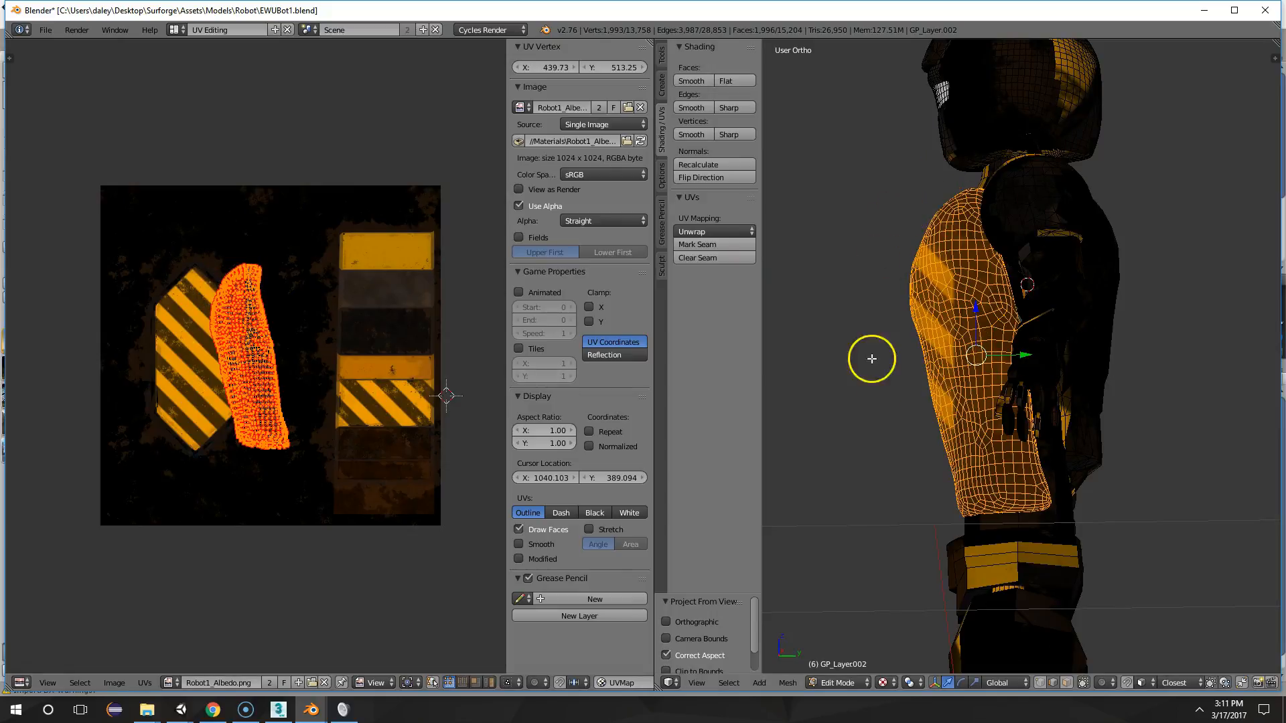
Set the view to front orthographic and project the chest's UVs from it
middle_drag(971, 376, 1098, 402)
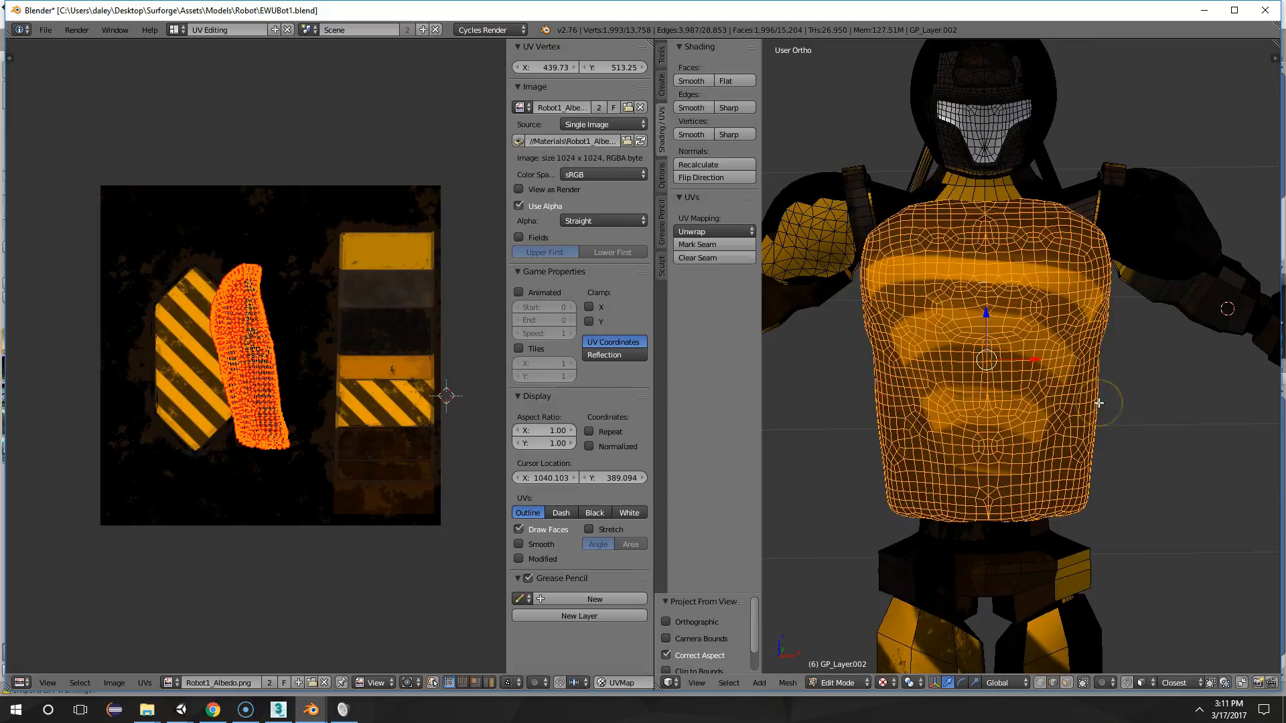
key(KP_1)
key(KP_5)
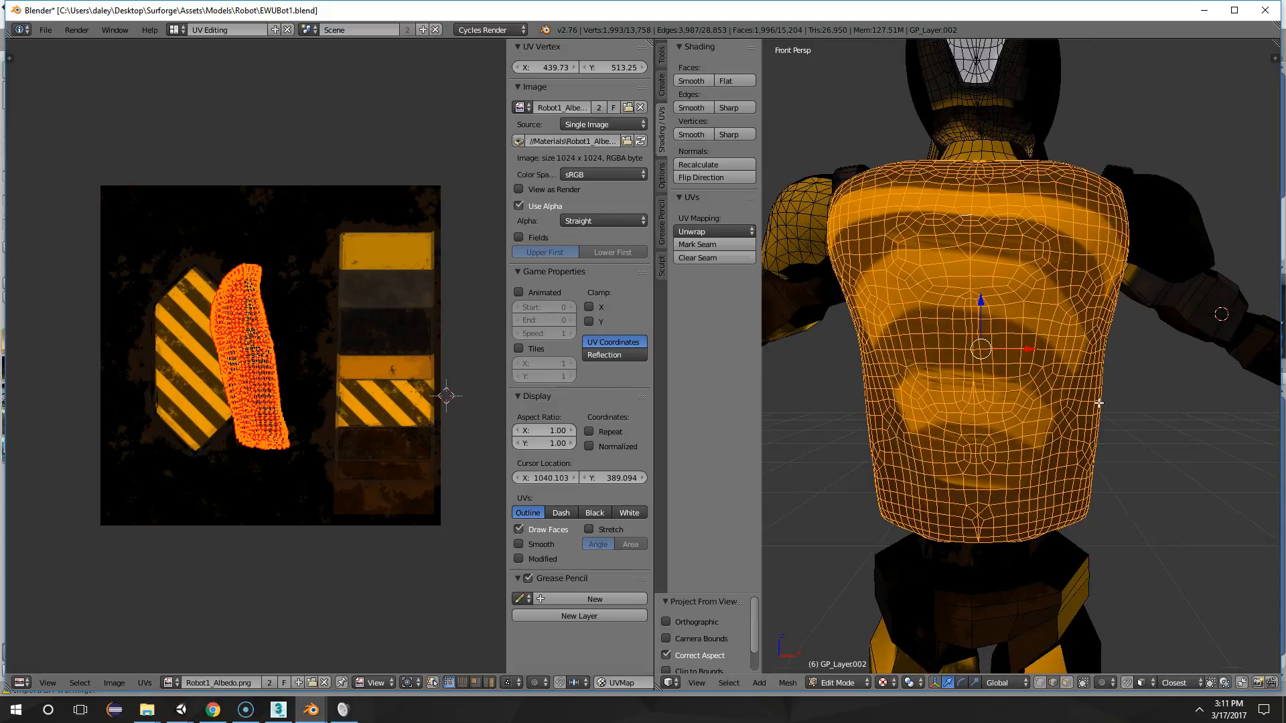
key(KP_5)
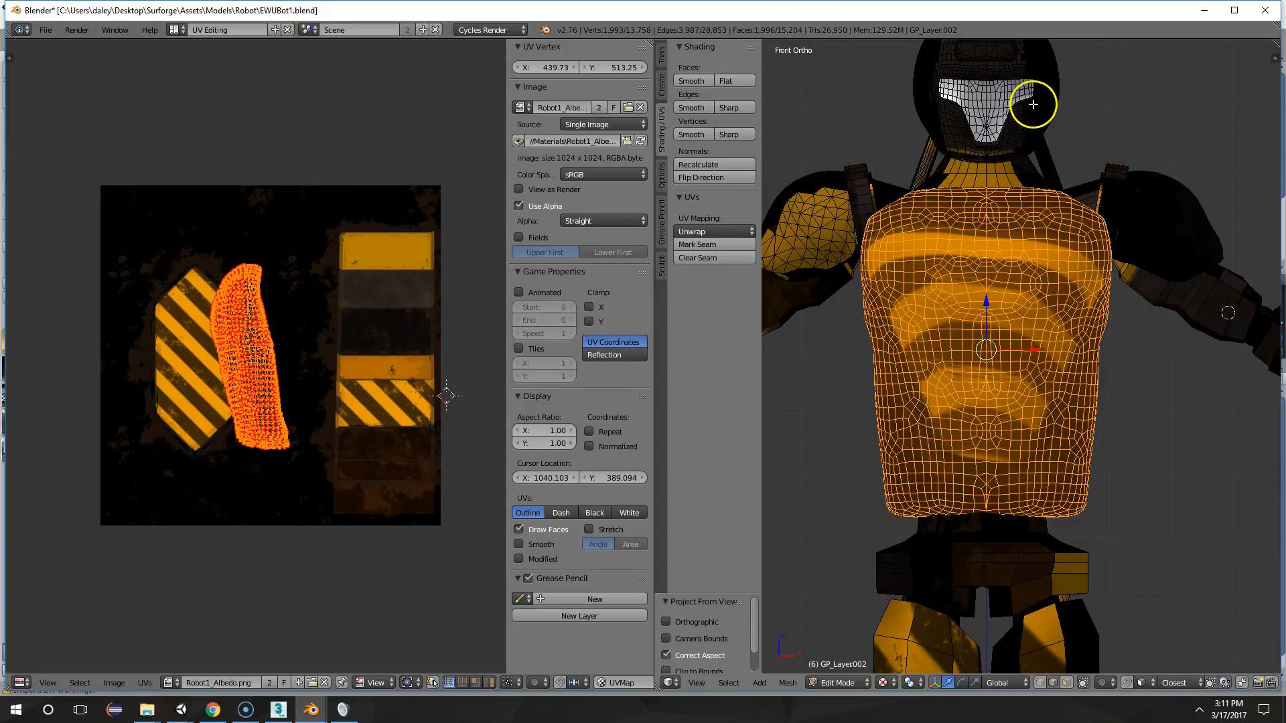
key(u)
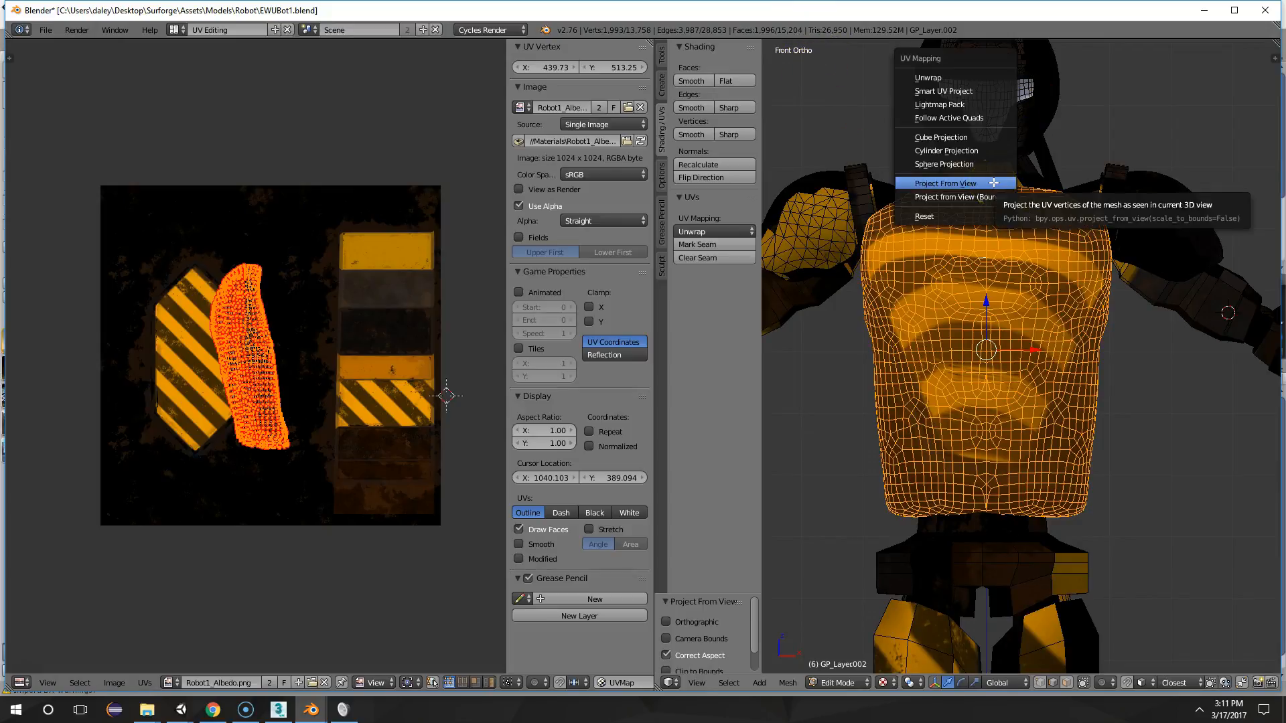
click(993, 183)
Move the chest's UV island over the yellow-striped hexagon on the texture
key(g)
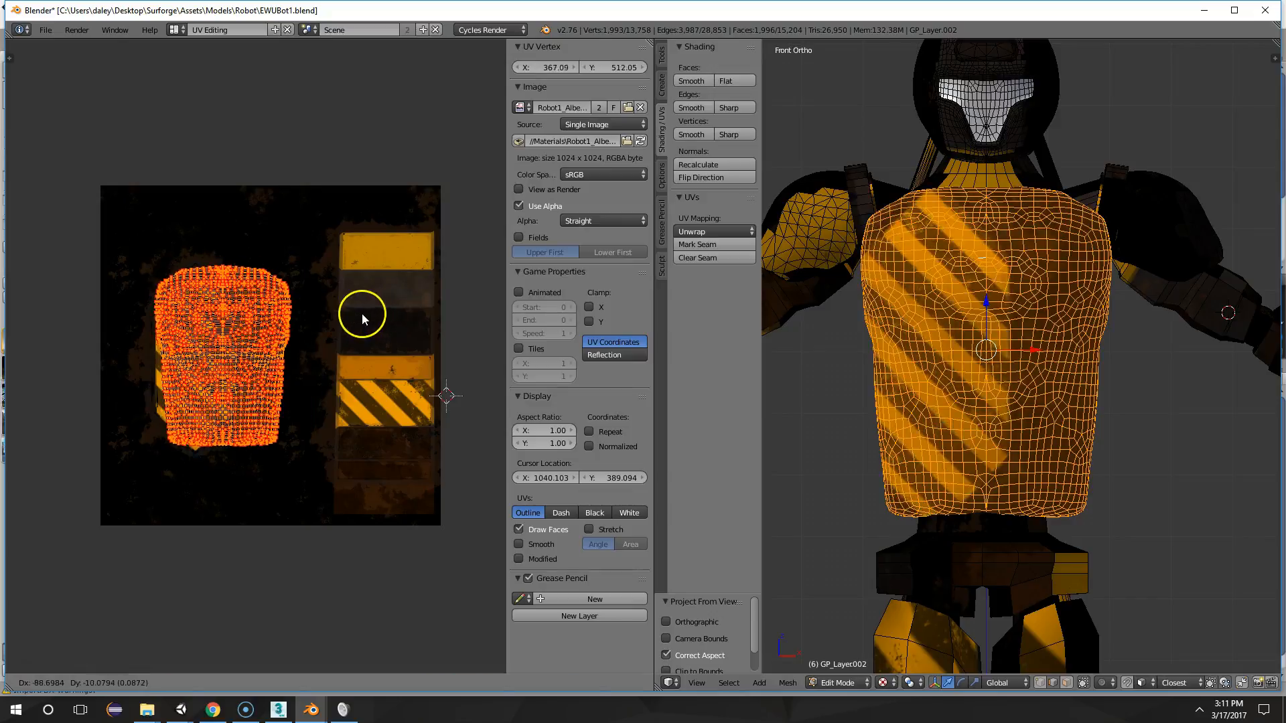
right_click(365, 315)
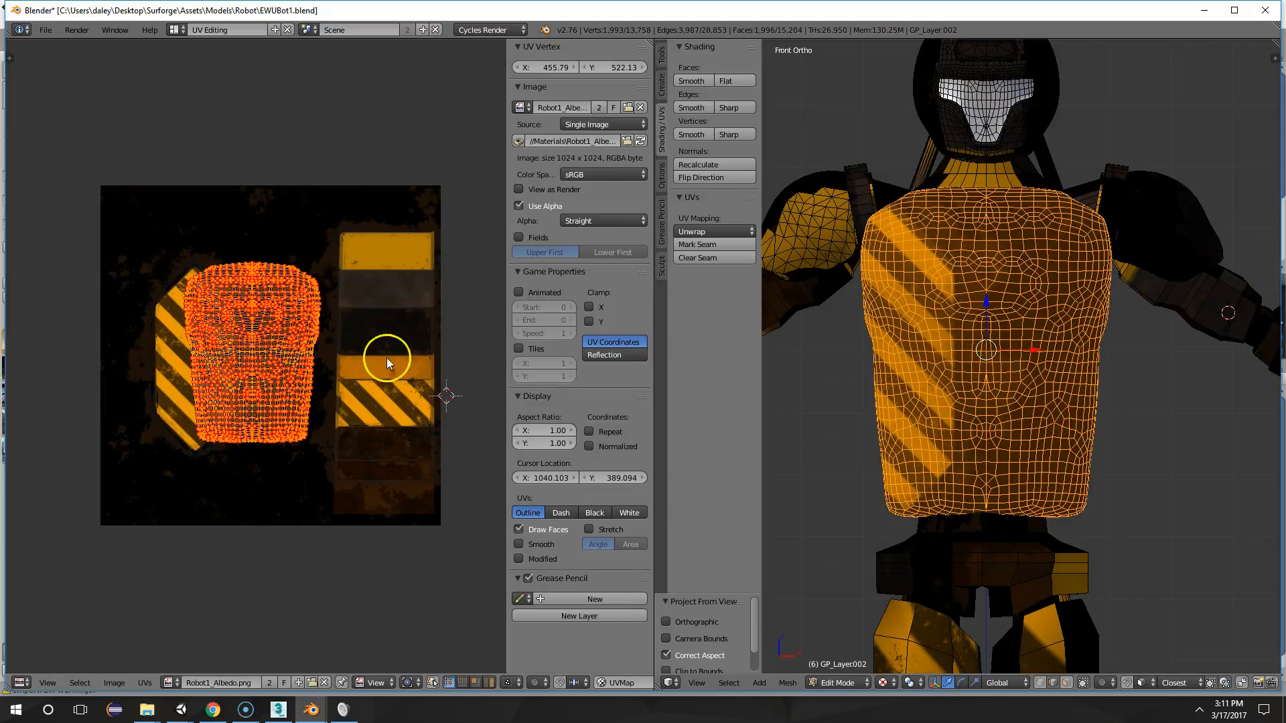
key(g)
right_click(381, 324)
key(s)
click(360, 326)
key(g)
click(297, 331)
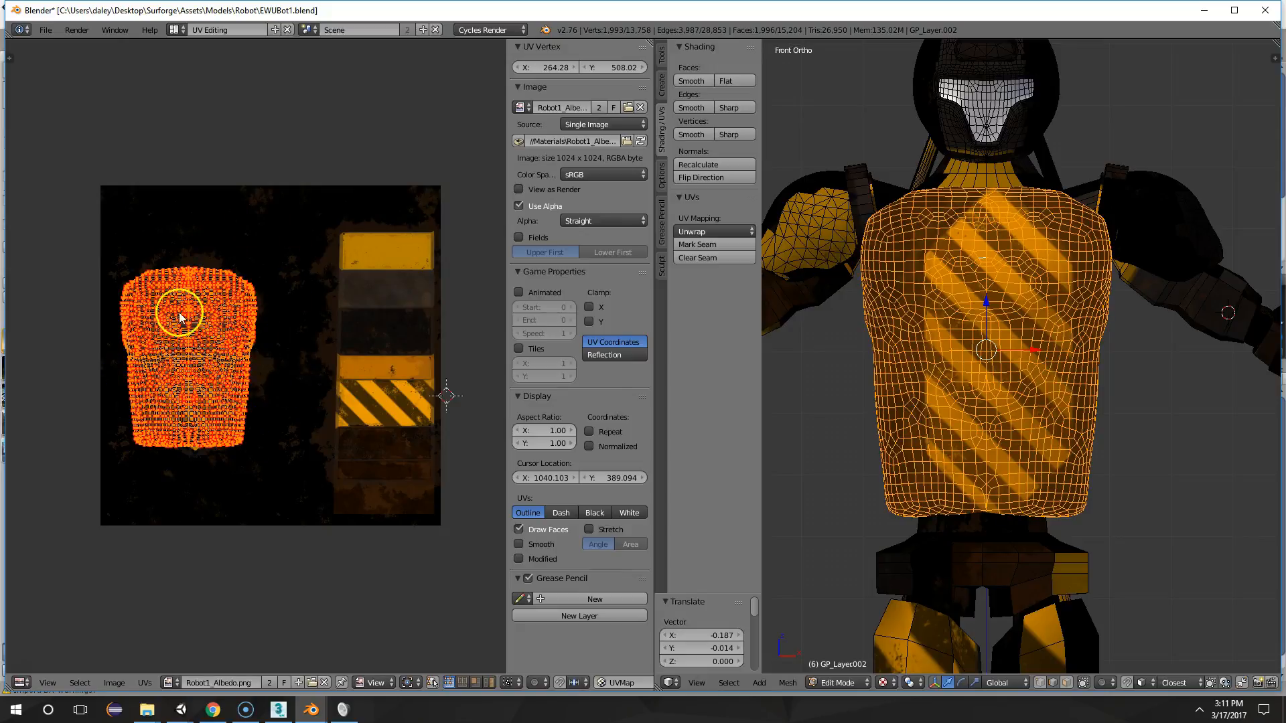
Scale the chest's UV island by 0.66 and place it over the orange and striped panels in the texture's right-hand column
key(g)
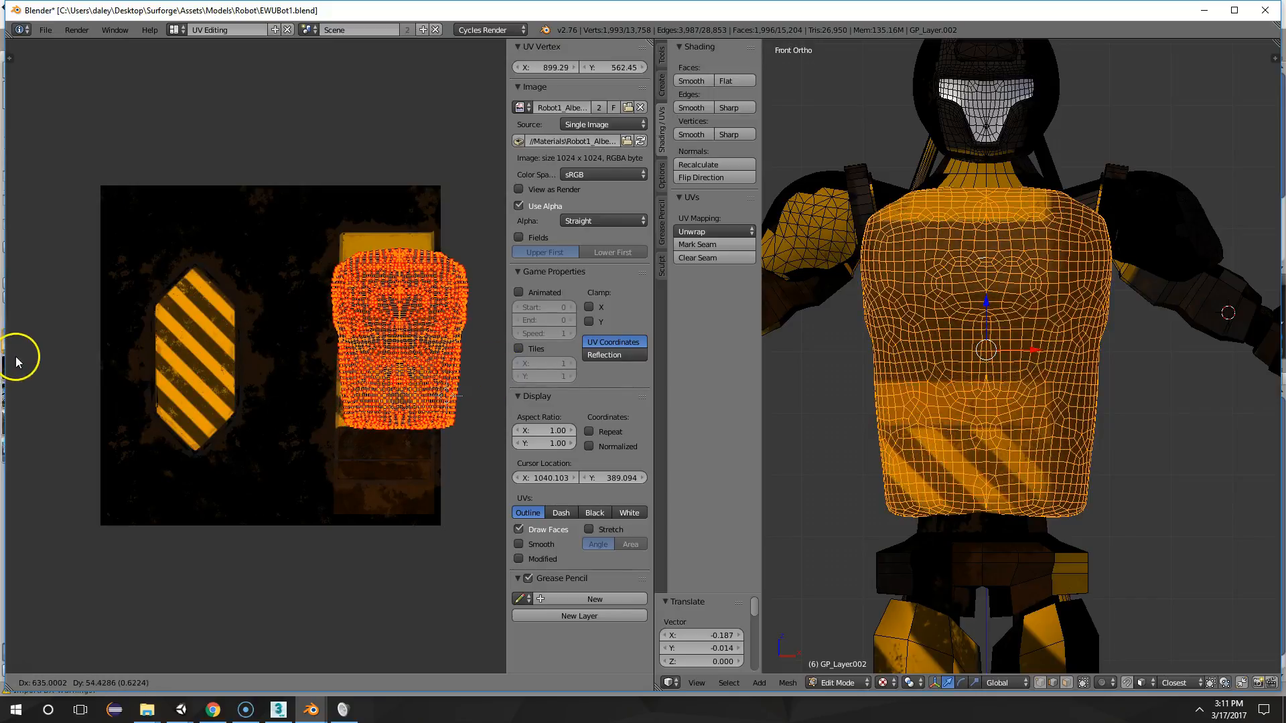
click(493, 351)
key(s)
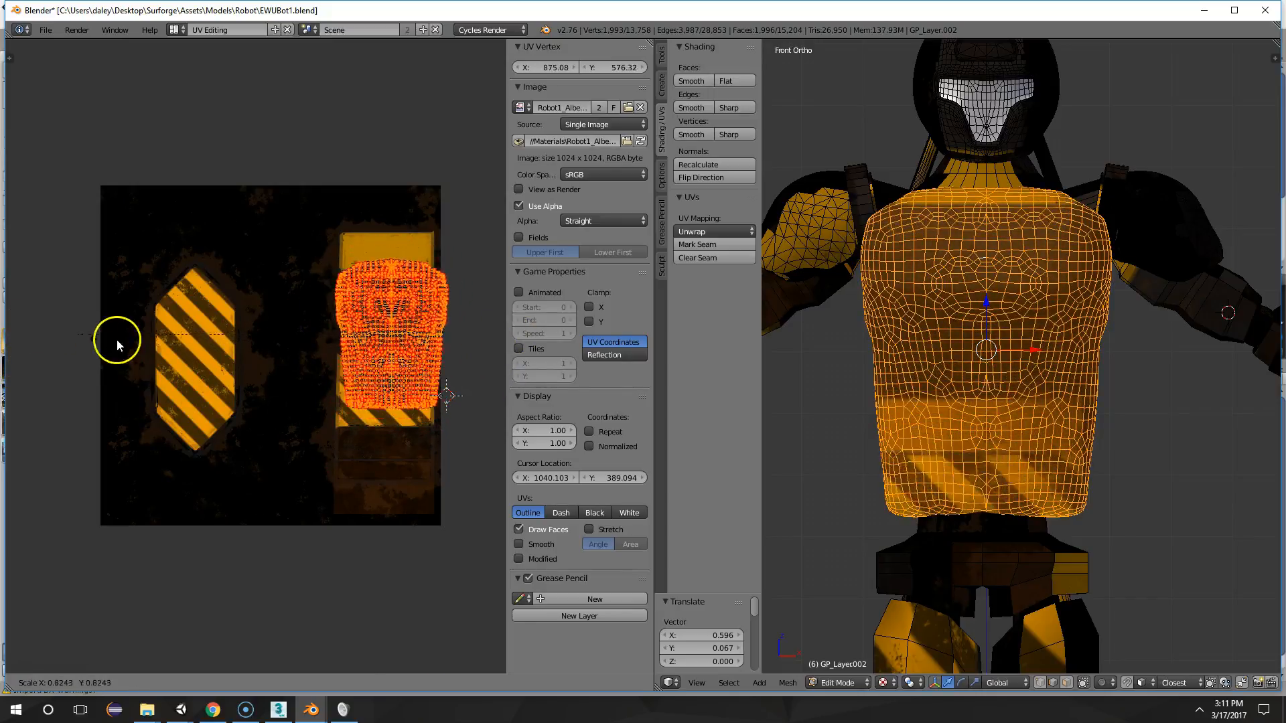
click(136, 339)
key(g)
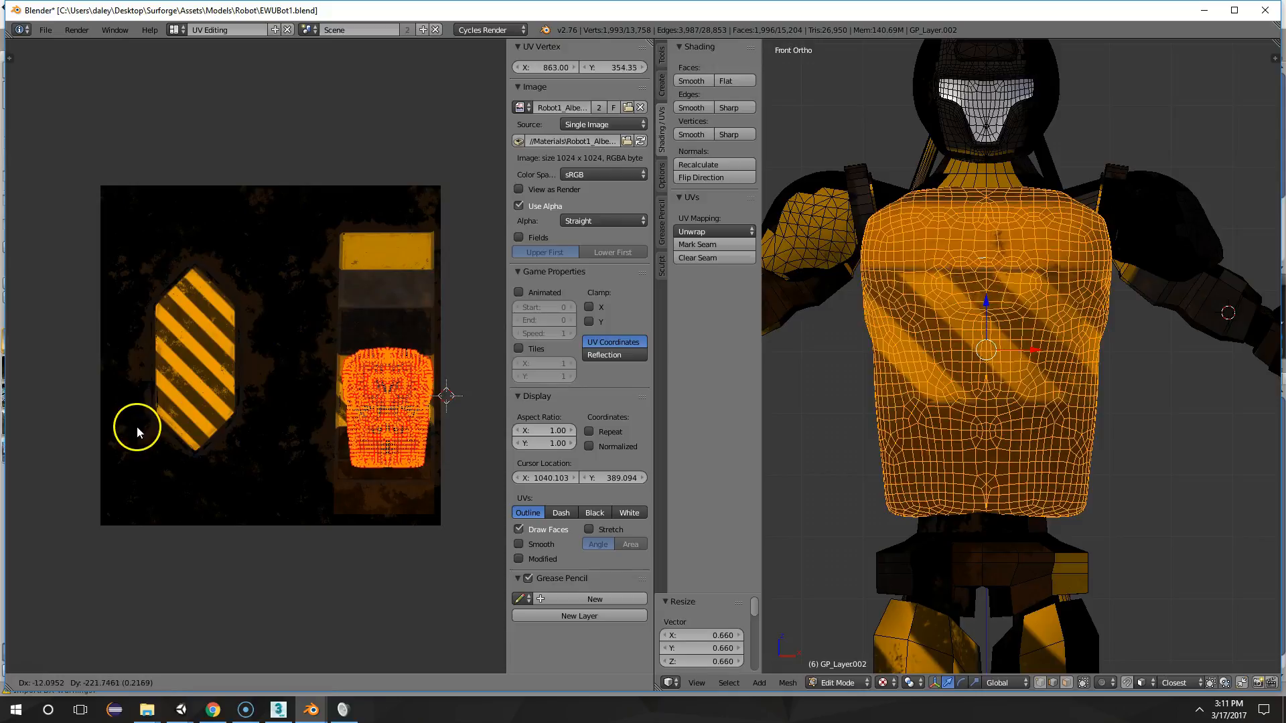
click(136, 427)
Move the chest's UV island to the dark area between the hexagon and the panel column, about X 559, Y 487
key(Tab)
middle_drag(1082, 409, 1010, 396)
scroll(1051, 431, down, 4)
scroll(1002, 385, down, 2)
key(Tab)
scroll(1042, 364, up, 3)
key(g)
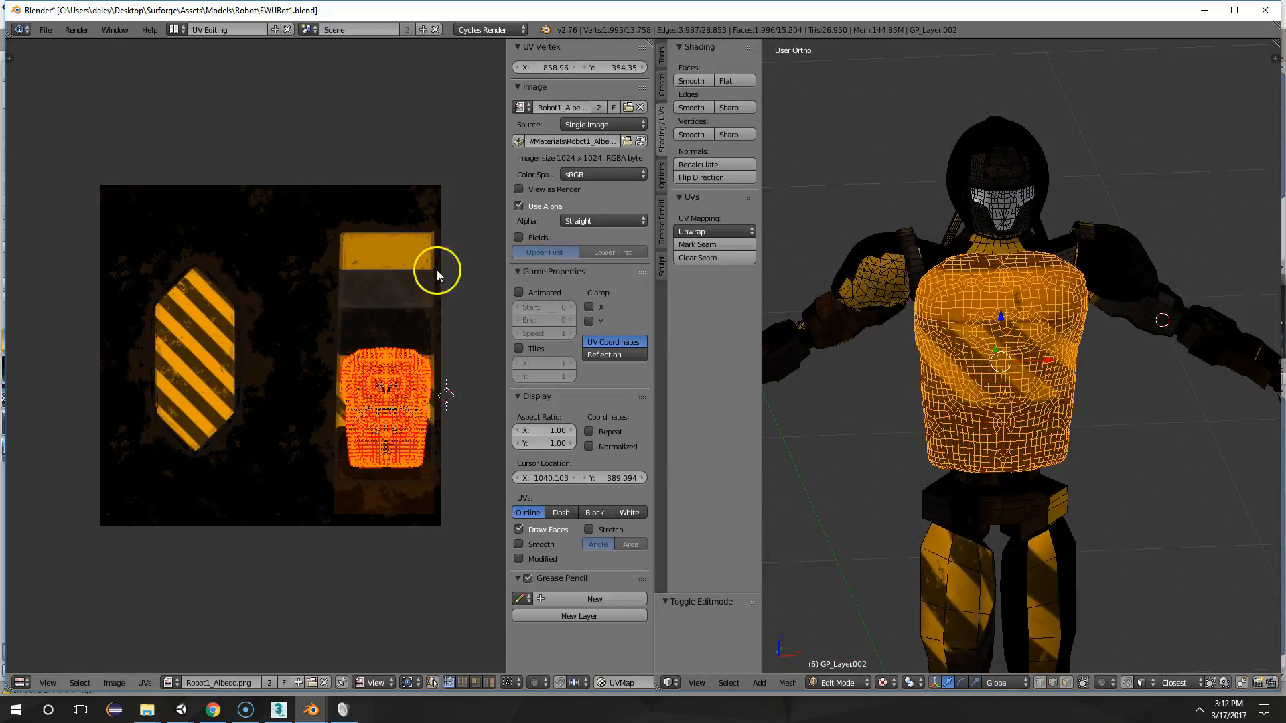
click(299, 231)
Inspect the remapped chest texture on the robot in Object Mode and return to Edit Mode
key(Tab)
middle_drag(962, 348, 1100, 382)
scroll(976, 324, down, 2)
scroll(994, 350, up, 2)
key(Tab)
key(Tab)
scroll(1099, 389, up, 2)
key(Tab)
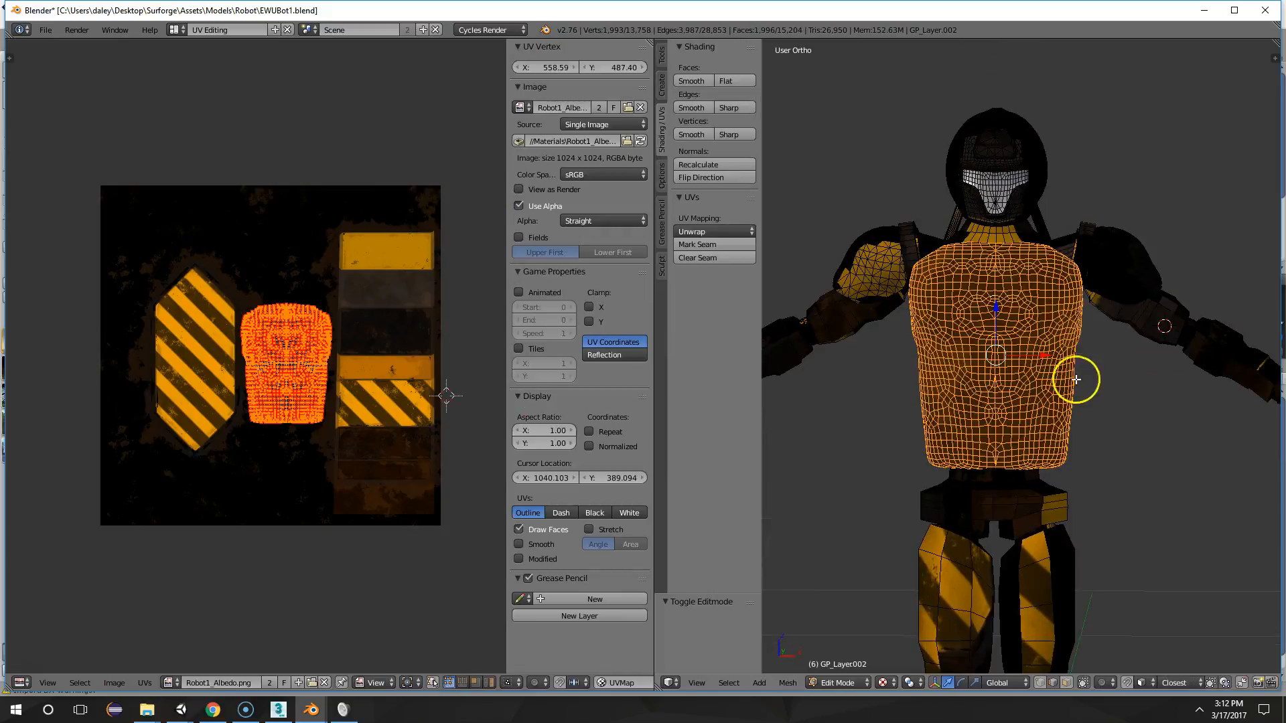
Select a wide patch of faces across the middle of the upper chest with circle select
scroll(997, 314, up, 3)
right_click(996, 290)
scroll(996, 290, up, 2)
key(c)
mouse_move(973, 244)
mouse_down()
mouse_move(938, 241)
mouse_move(988, 239)
mouse_move(890, 230)
mouse_move(919, 268)
mouse_move(976, 218)
mouse_move(1063, 250)
mouse_up()
scroll(1085, 244, down, 3)
middle_drag(1102, 250, 1053, 243)
scroll(1017, 403, up, 2)
middle_drag(1026, 449, 1039, 424)
scroll(1053, 428, down, 1)
middle_drag(959, 307, 973, 312)
scroll(972, 295, up, 2)
mouse_move(969, 256)
middle_down()
mouse_move(970, 295)
mouse_move(1051, 298)
mouse_move(1005, 288)
middle_up()
Switch the 3D view to solid shading, with the selected chest patch in close-up
key(z)
key(z)
scroll(996, 289, up, 2)
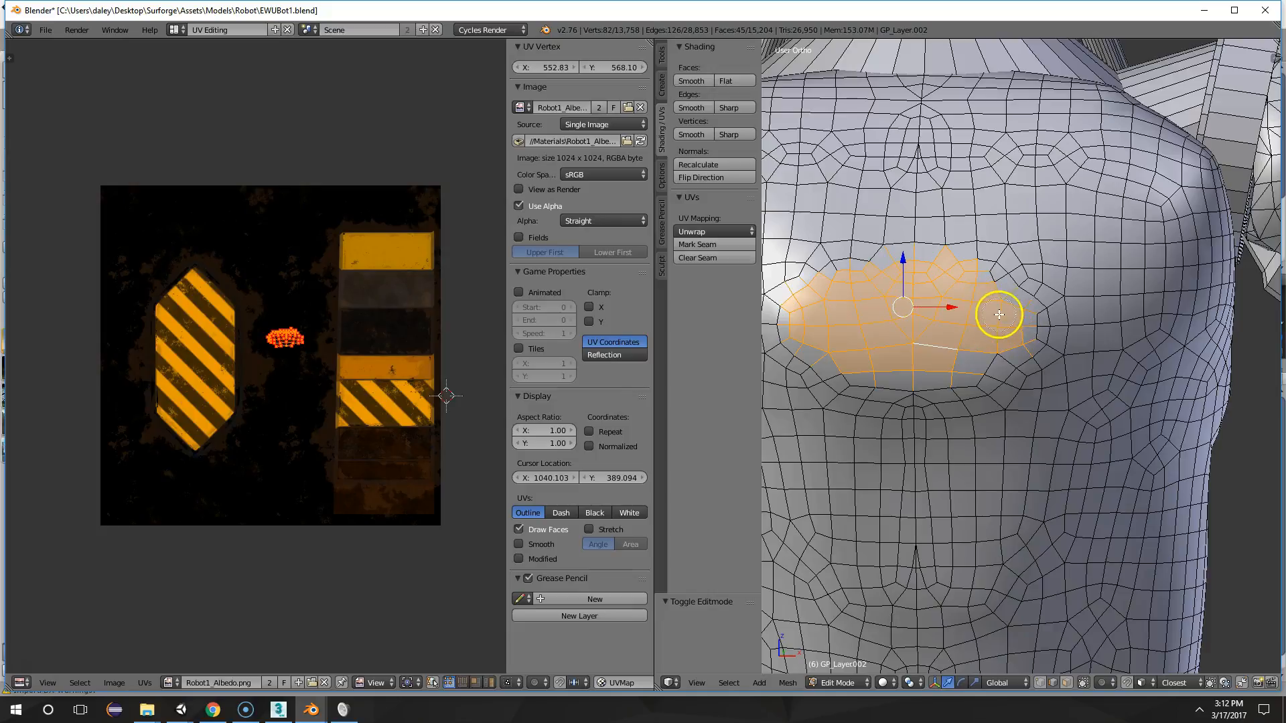
Add a few faces along the lower edge of the selected upper-chest patch with circle select
scroll(996, 312, down, 2)
scroll(976, 280, up, 2)
key(c)
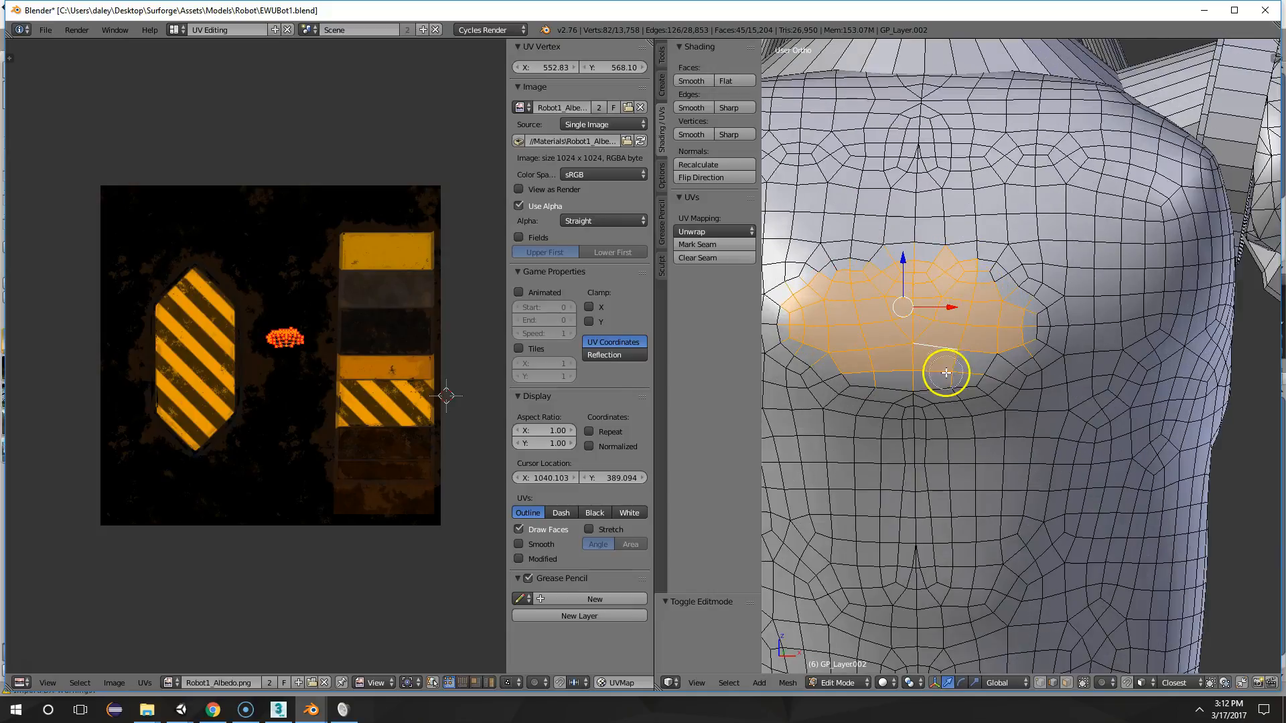
scroll(941, 377, down, 3)
middle_drag(947, 373, 1022, 353)
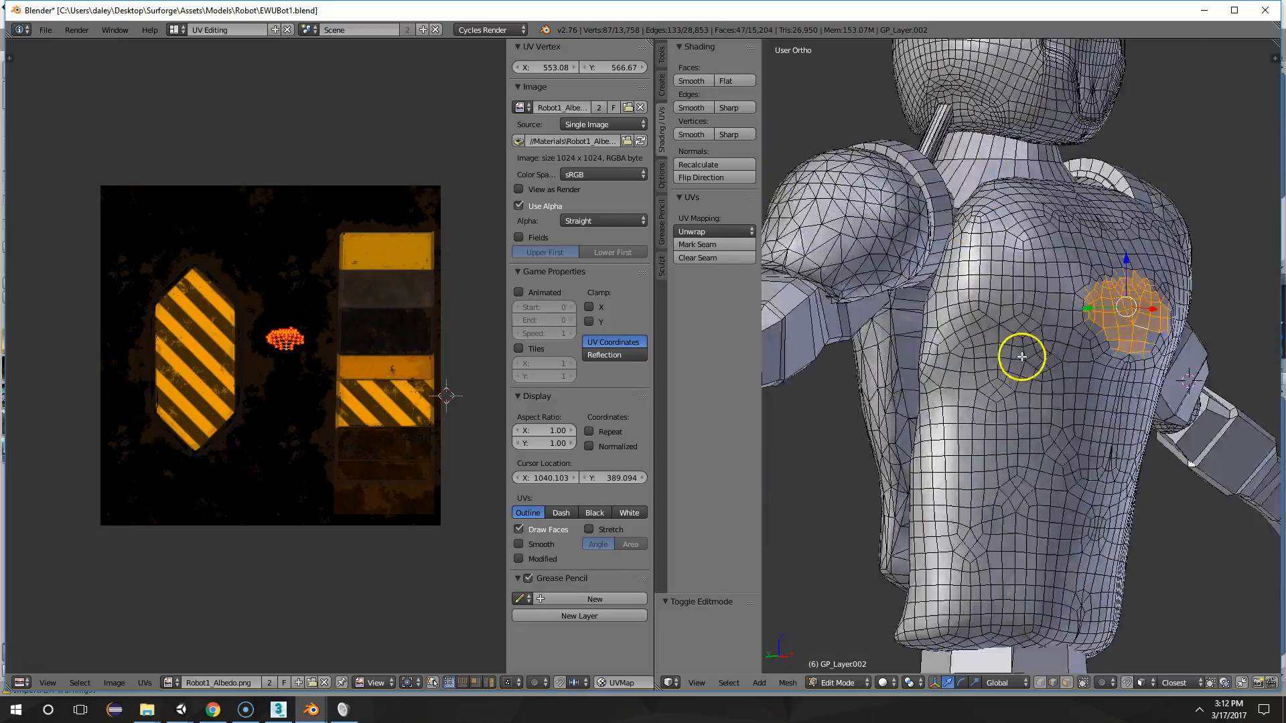
Examine the selected chest patch and the surrounding torso mesh from the front and both sides
scroll(943, 267, up, 4)
middle_drag(1038, 273, 1057, 255)
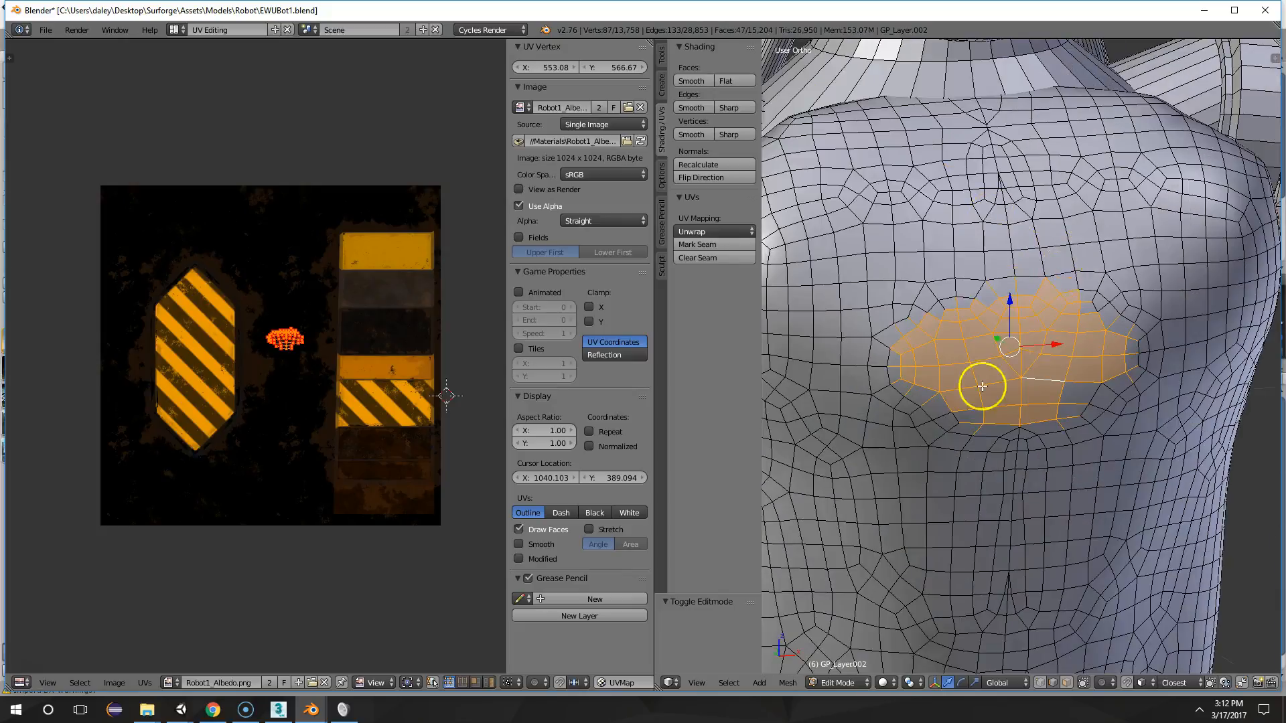
scroll(982, 387, down, 5)
middle_drag(1016, 422, 892, 414)
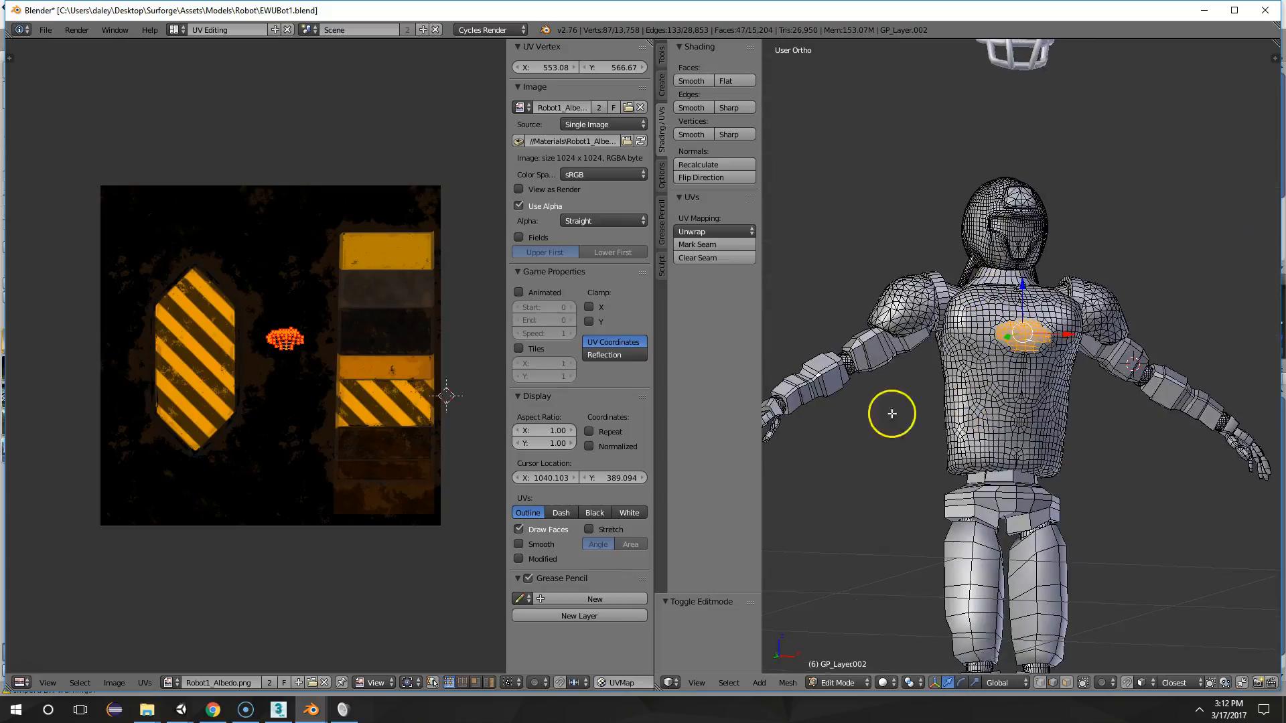
scroll(1072, 364, up, 4)
middle_drag(1074, 365, 912, 370)
scroll(991, 507, up, 3)
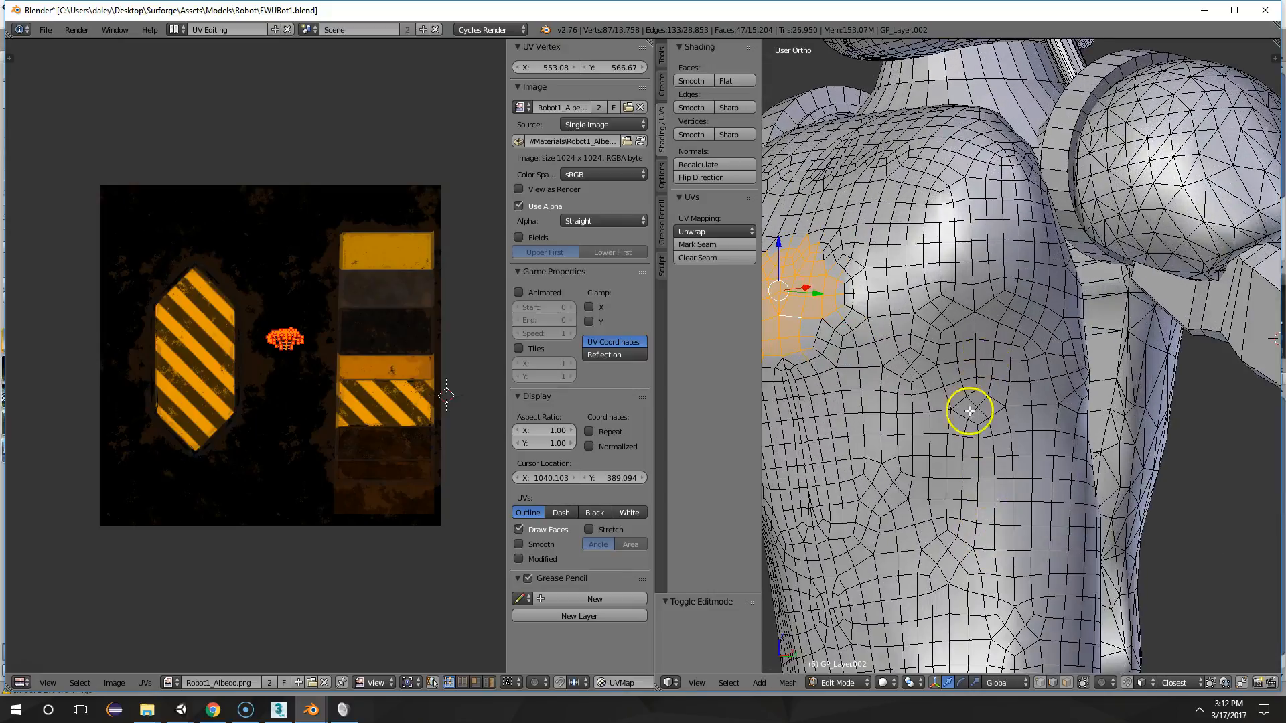
scroll(978, 406, up, 2)
scroll(1019, 457, down, 3)
scroll(1031, 396, up, 4)
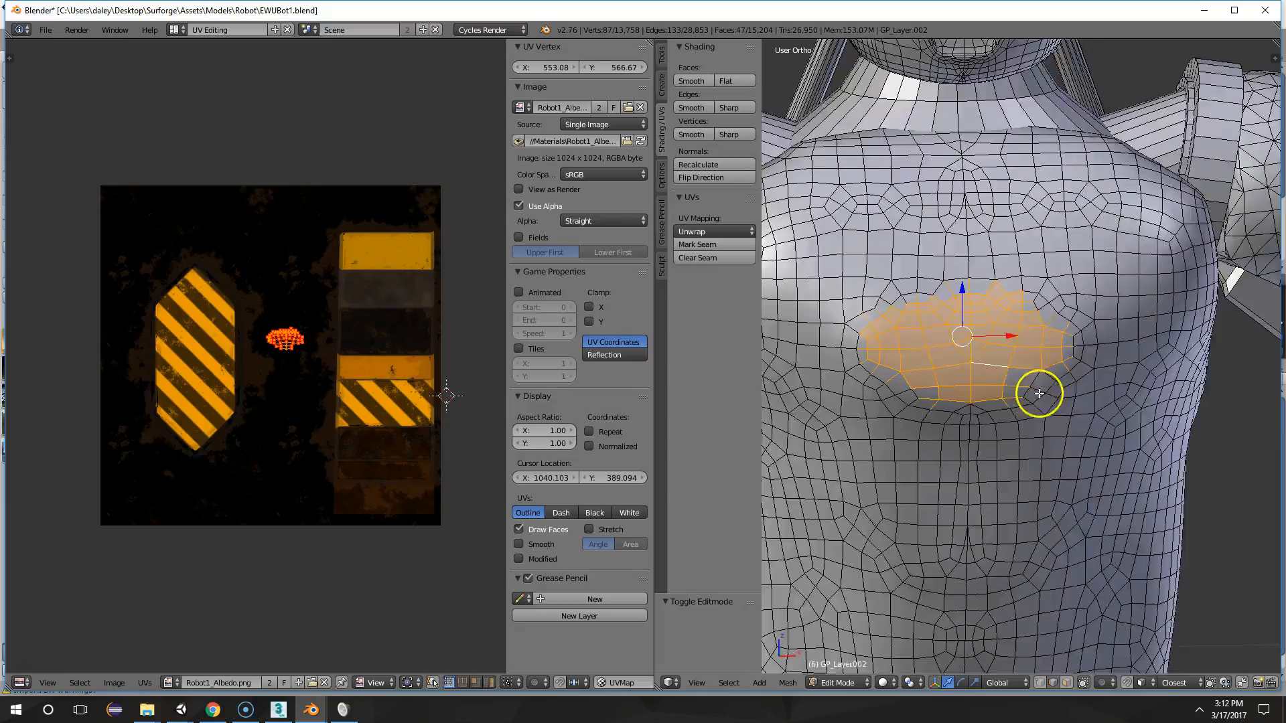
Undo the latest circle-selected faces on the upper chest and return the robot to Object Mode
scroll(989, 317, down, 4)
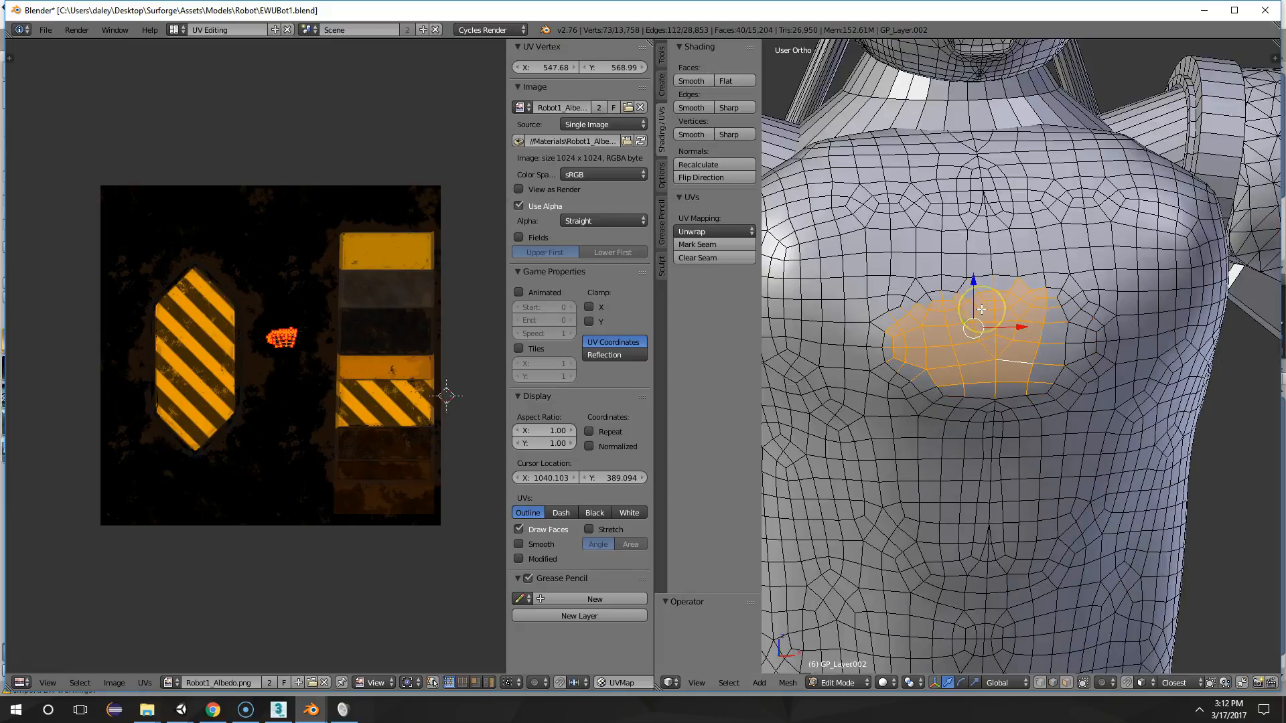
key(ctrl+l)
scroll(981, 309, down, 4)
middle_drag(981, 309, 1019, 319)
scroll(1045, 329, up, 4)
mouse_move(1086, 344)
middle_down()
mouse_move(994, 351)
mouse_move(1065, 344)
middle_up()
scroll(992, 346, down, 5)
key(Tab)
scroll(1012, 343, down, 3)
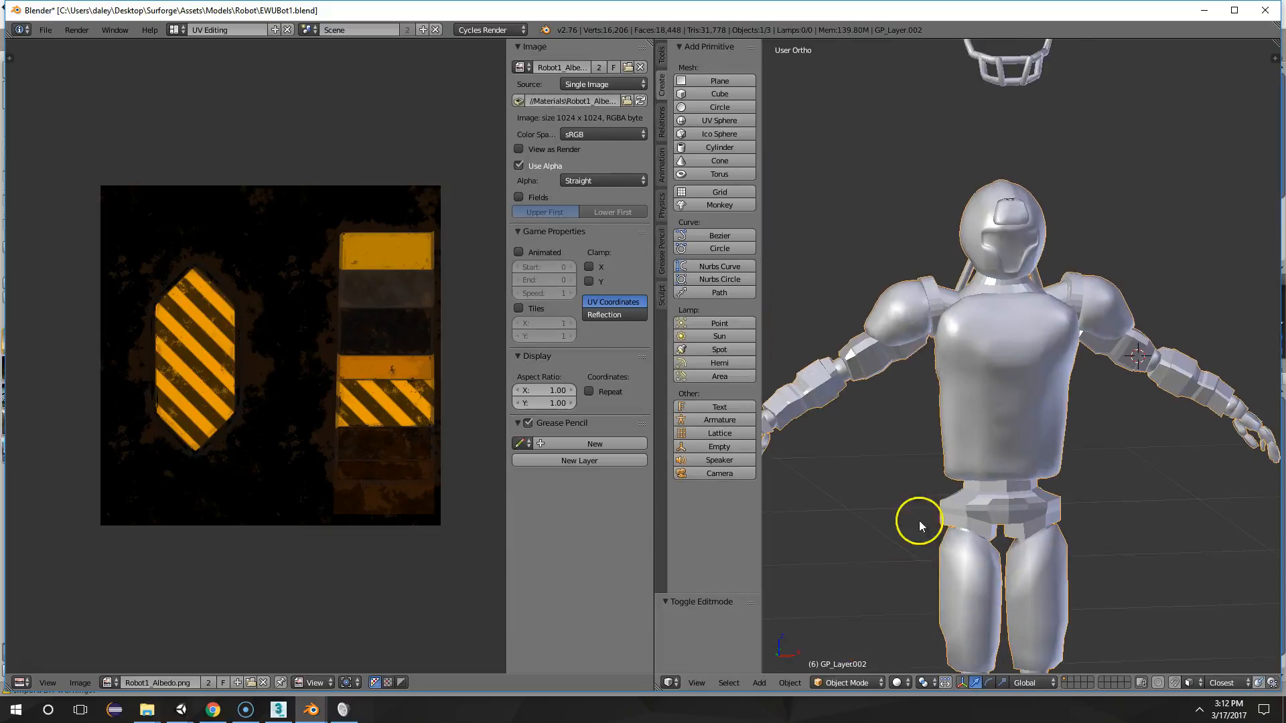
Preview the robot in Rendered shading and set the 3D view to Texture shading
click(901, 683)
click(923, 593)
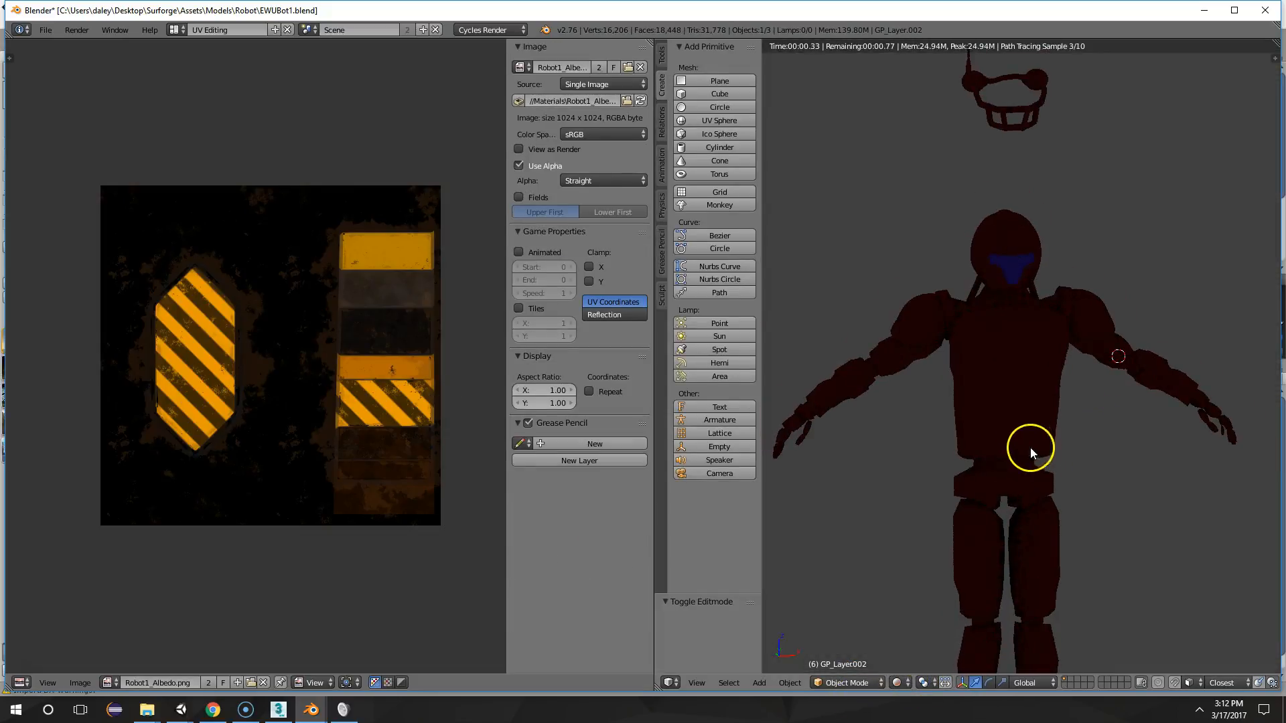
click(898, 683)
click(918, 620)
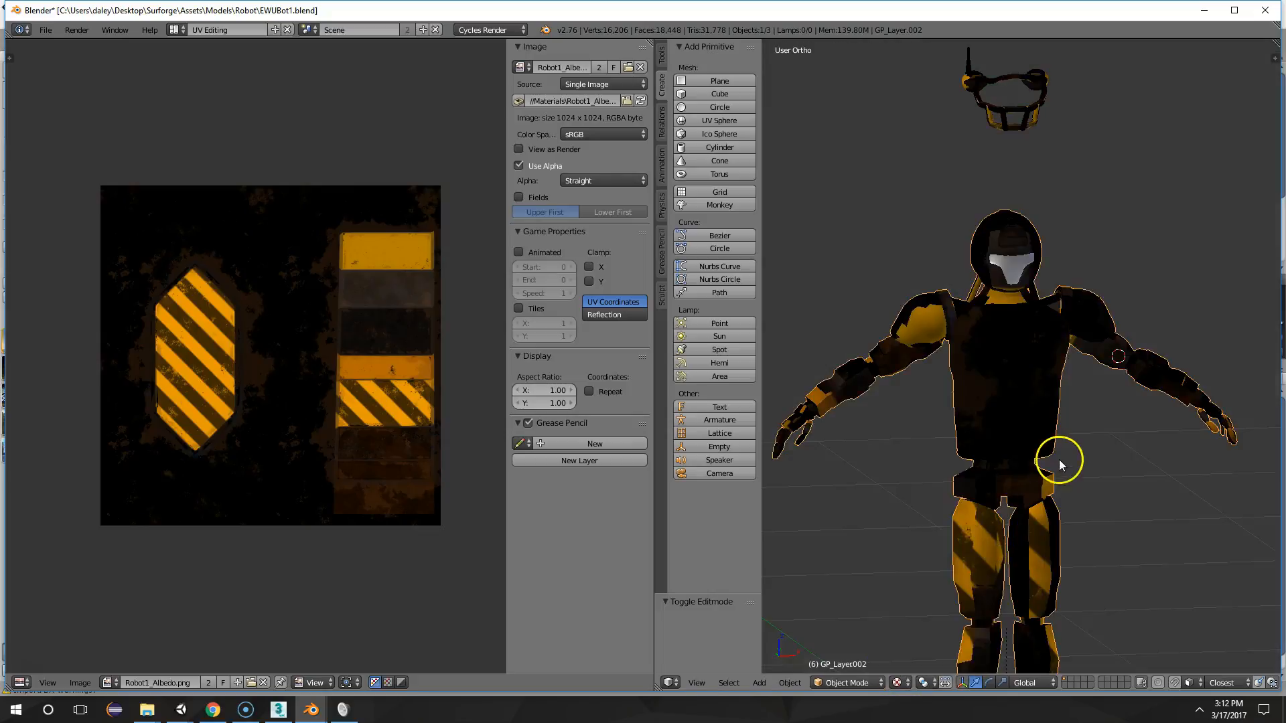
middle_drag(1020, 457, 999, 476)
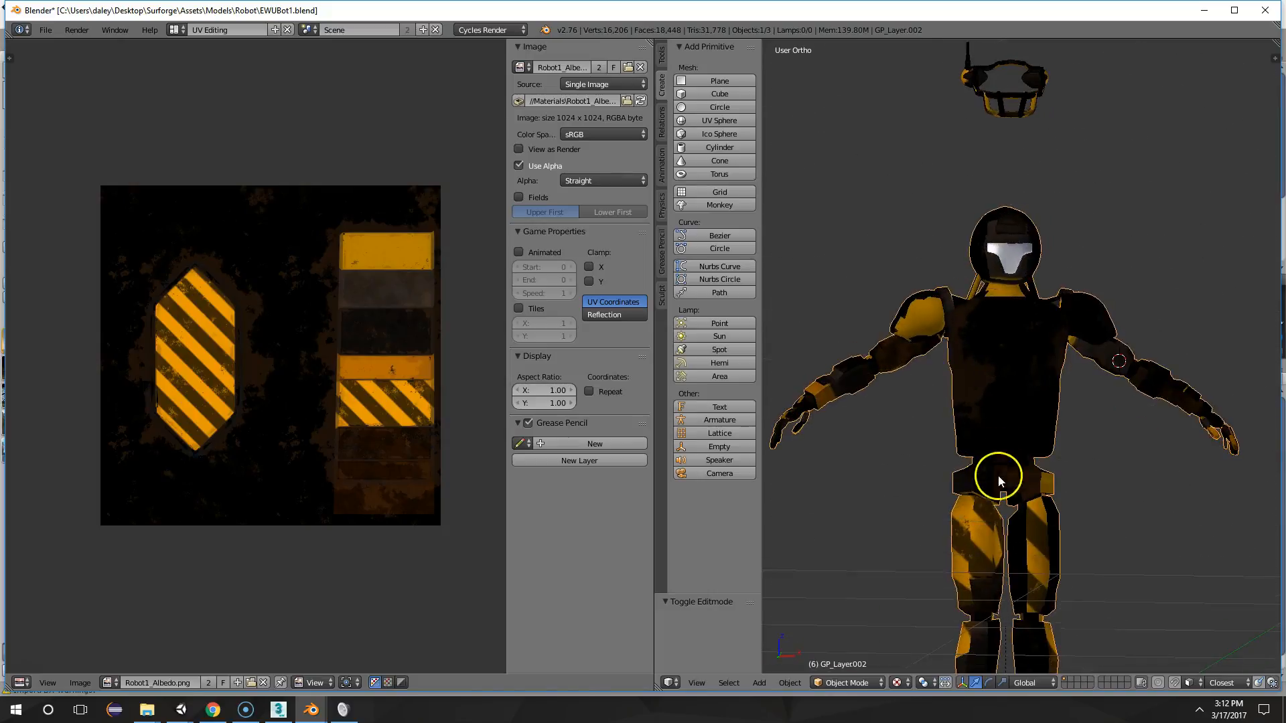
Select all linked faces of the robot's right thigh in Edit Mode and unwrap them with Project From View
key(Tab)
right_click(985, 522)
key(ctrl+l)
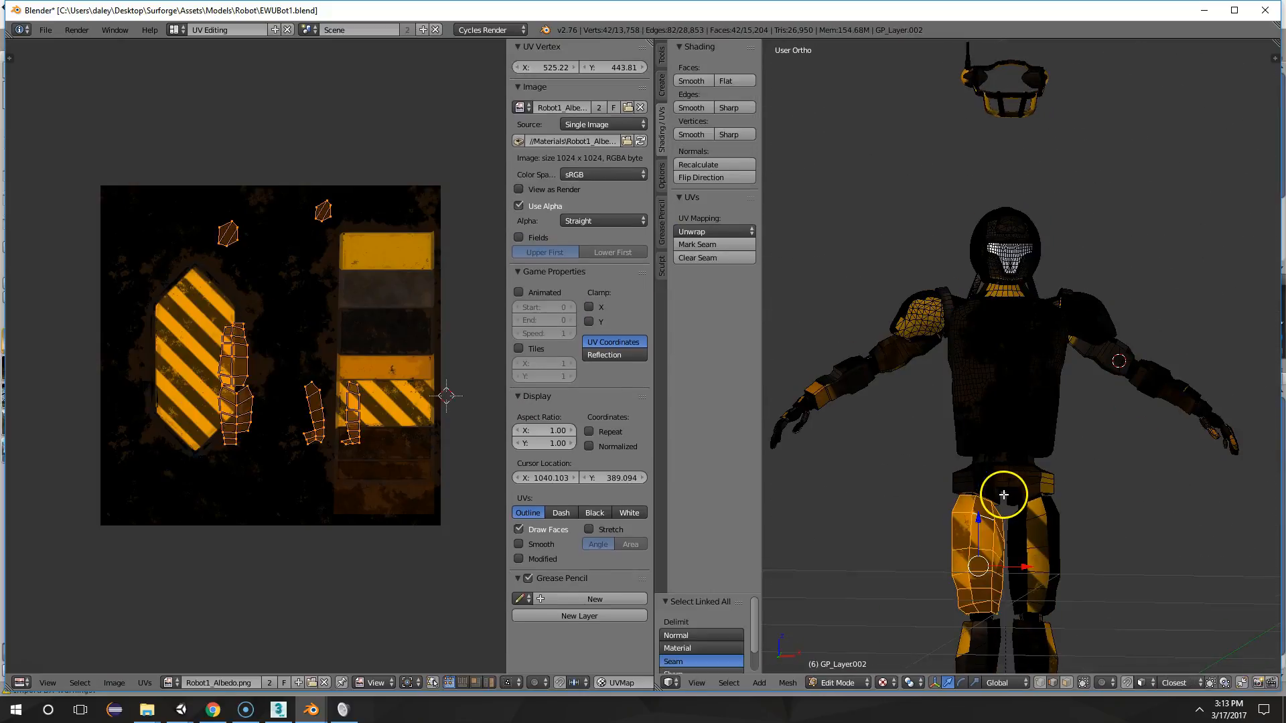
middle_drag(1025, 460, 1007, 497)
key(u)
click(1006, 496)
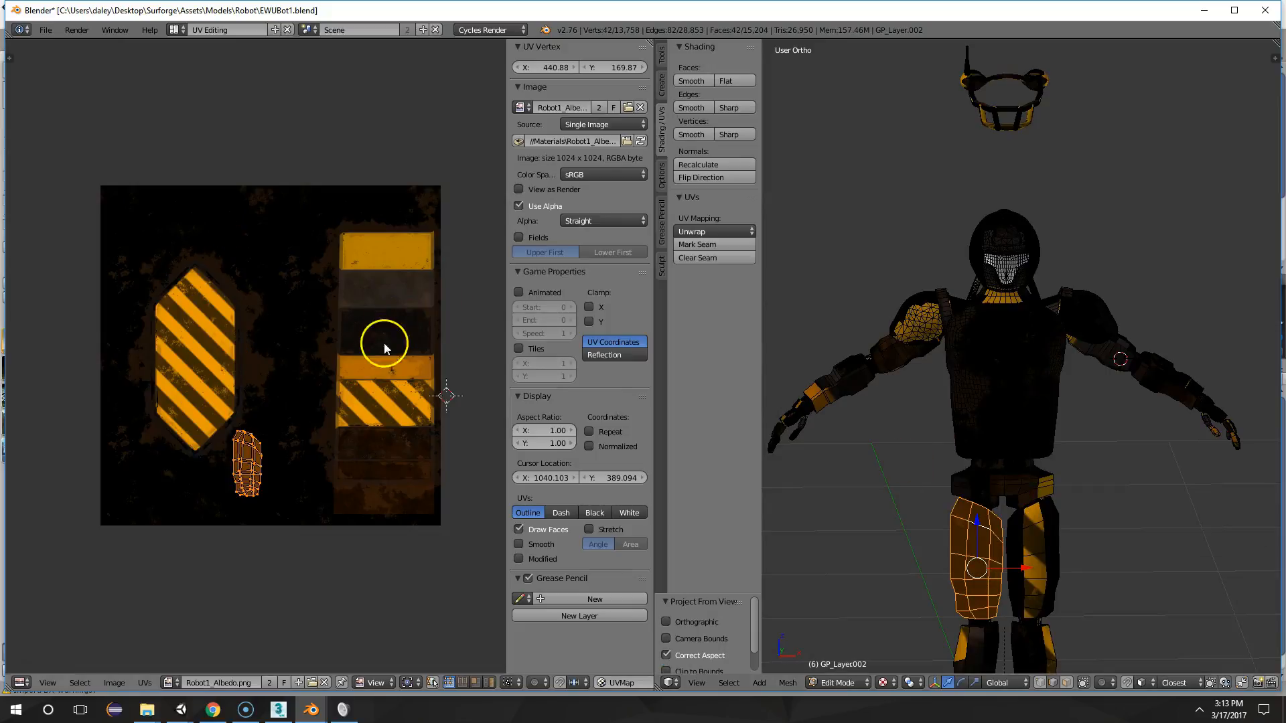
Move the right thigh's UV island by X 0.439, Y 0.280 onto the panel column and enlarge it over three times
key(g)
click(27, 257)
key(s)
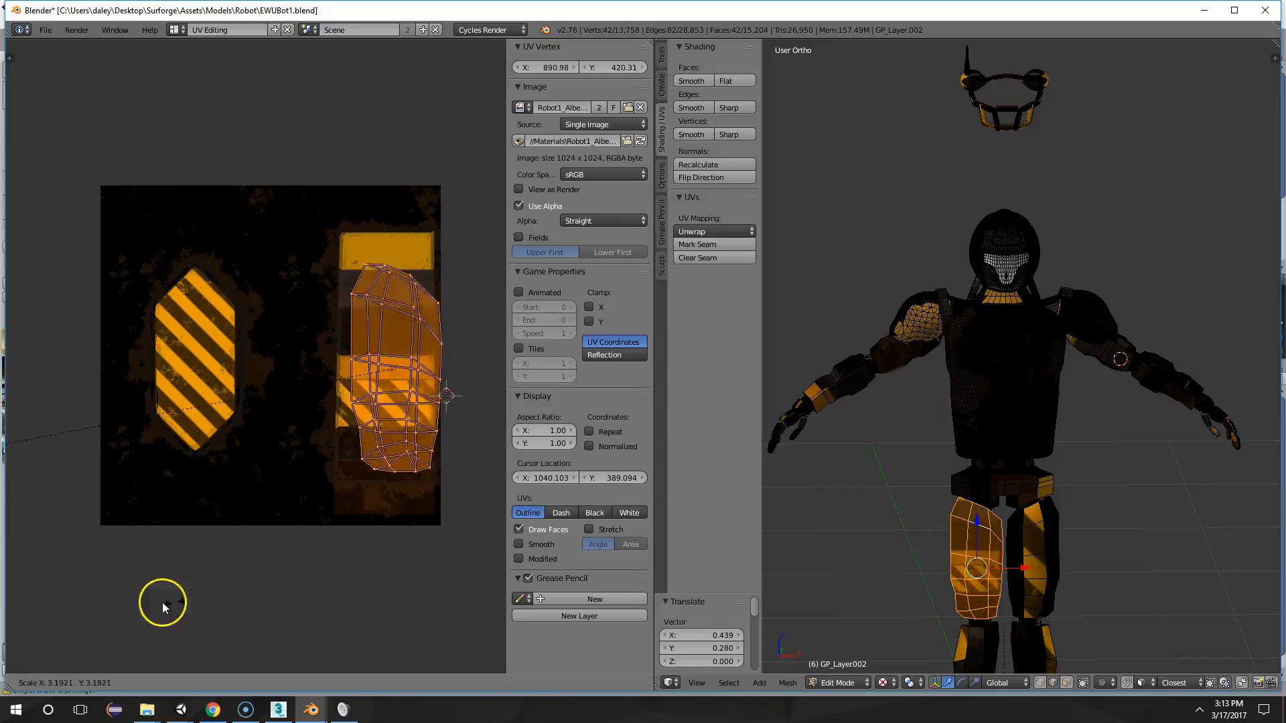
click(73, 606)
key(Tab)
middle_drag(1031, 608, 1091, 605)
Shift the right thigh's UV island to about X 716, Y 369, partly overlapping the panel column, and inspect the leg in Object Mode
key(Tab)
key(g)
click(396, 402)
key(Tab)
middle_drag(1097, 465, 1064, 475)
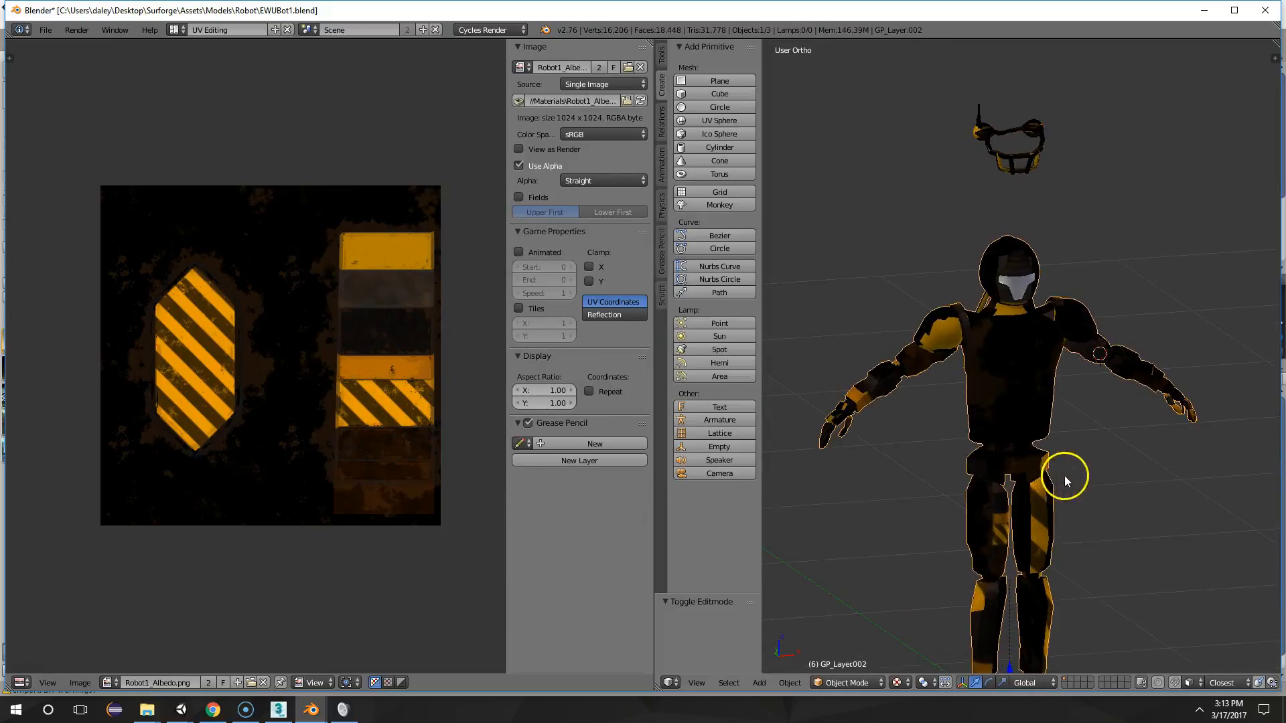
key(Tab)
key(Tab)
scroll(1075, 537, up, 4)
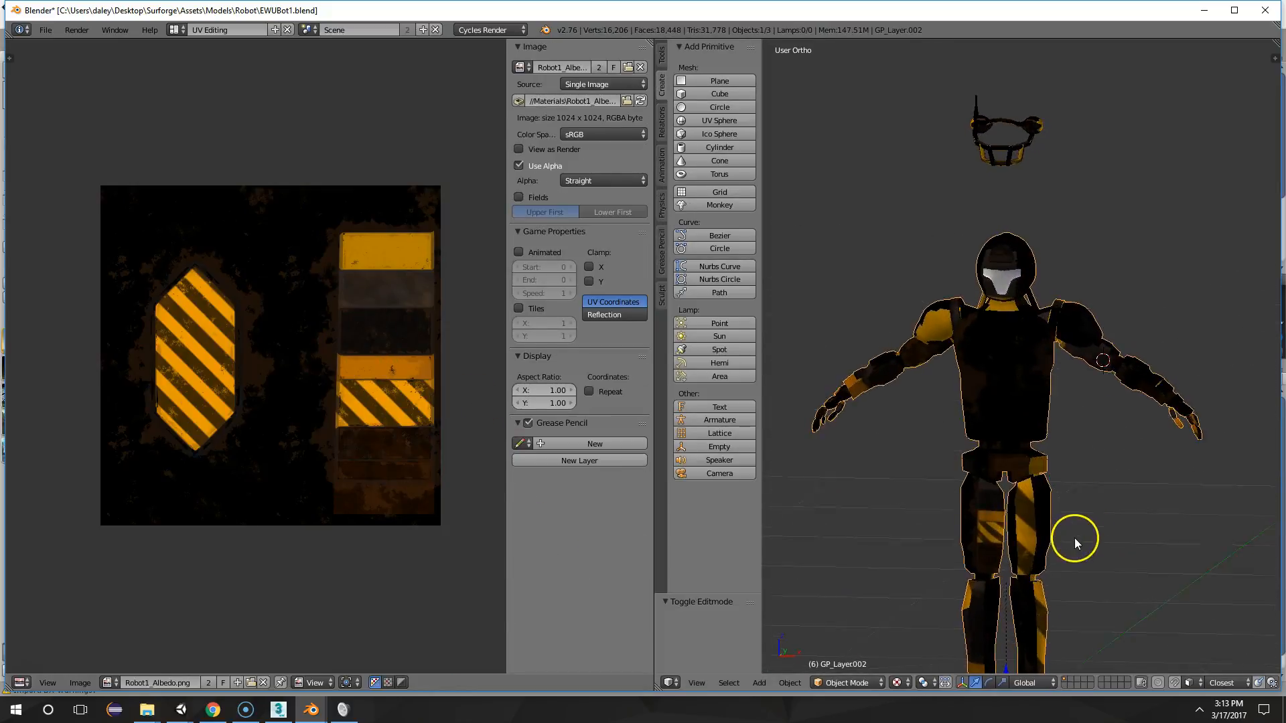
scroll(1051, 396, up, 3)
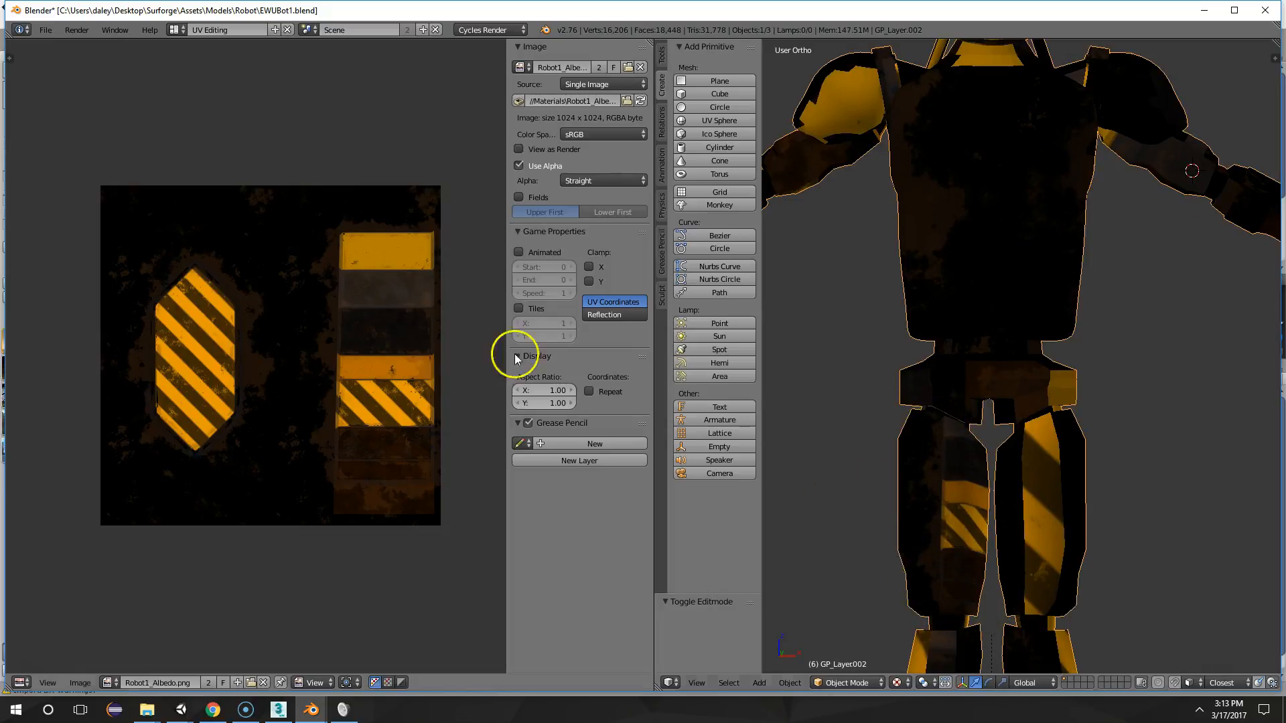
Rotate the right thigh's UV island 180 degrees and inspect the textured leg in Object Mode
key(Tab)
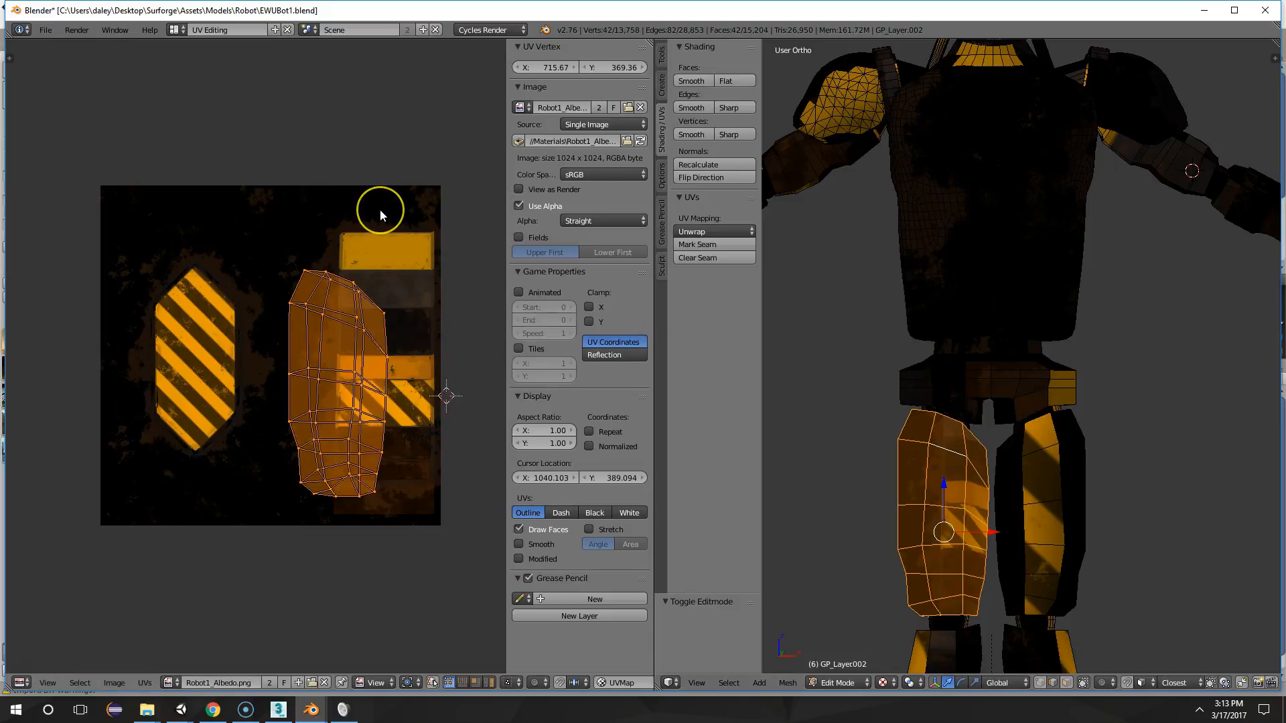
key(r)
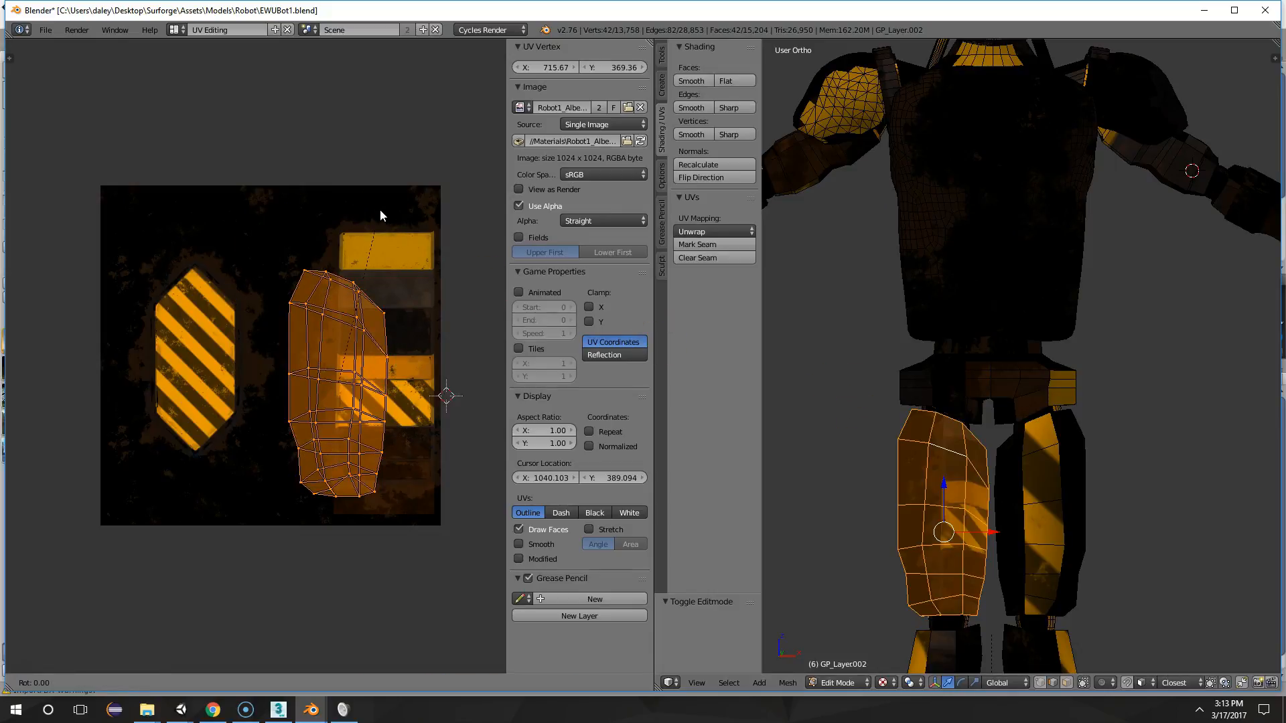
text(180)
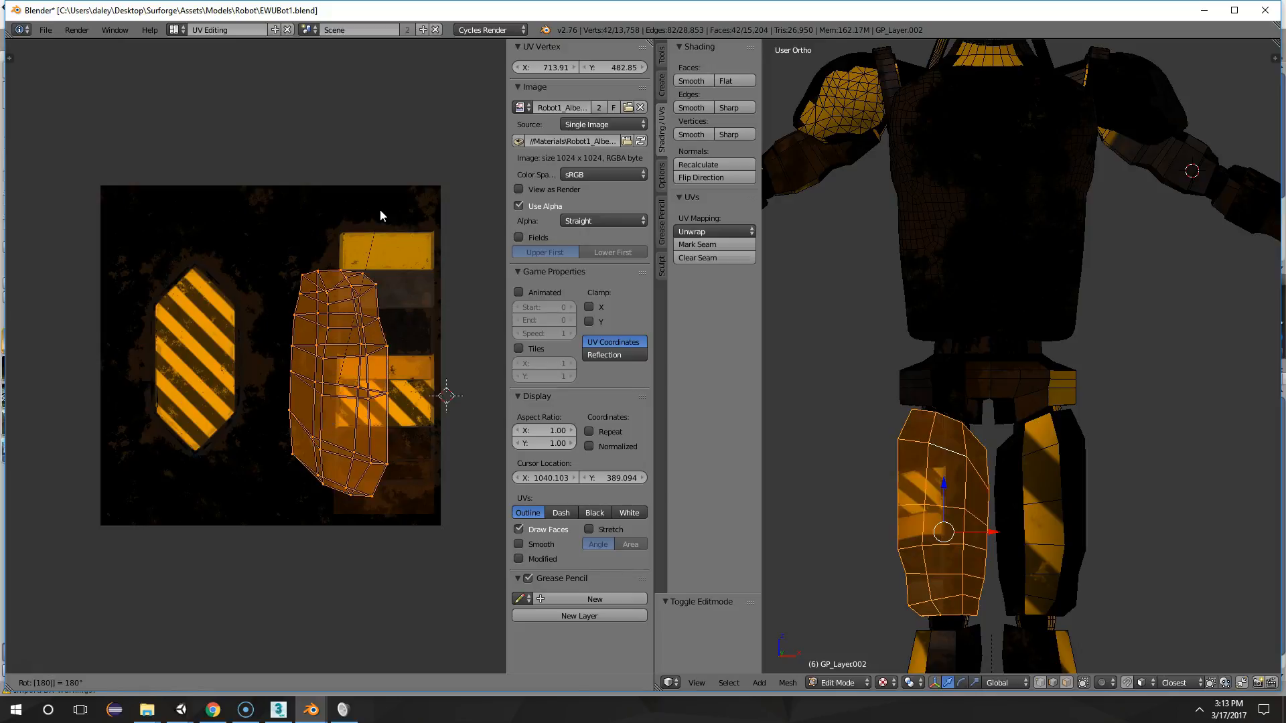
key(Return)
key(Tab)
scroll(1011, 307, down, 3)
middle_drag(1010, 308, 1003, 335)
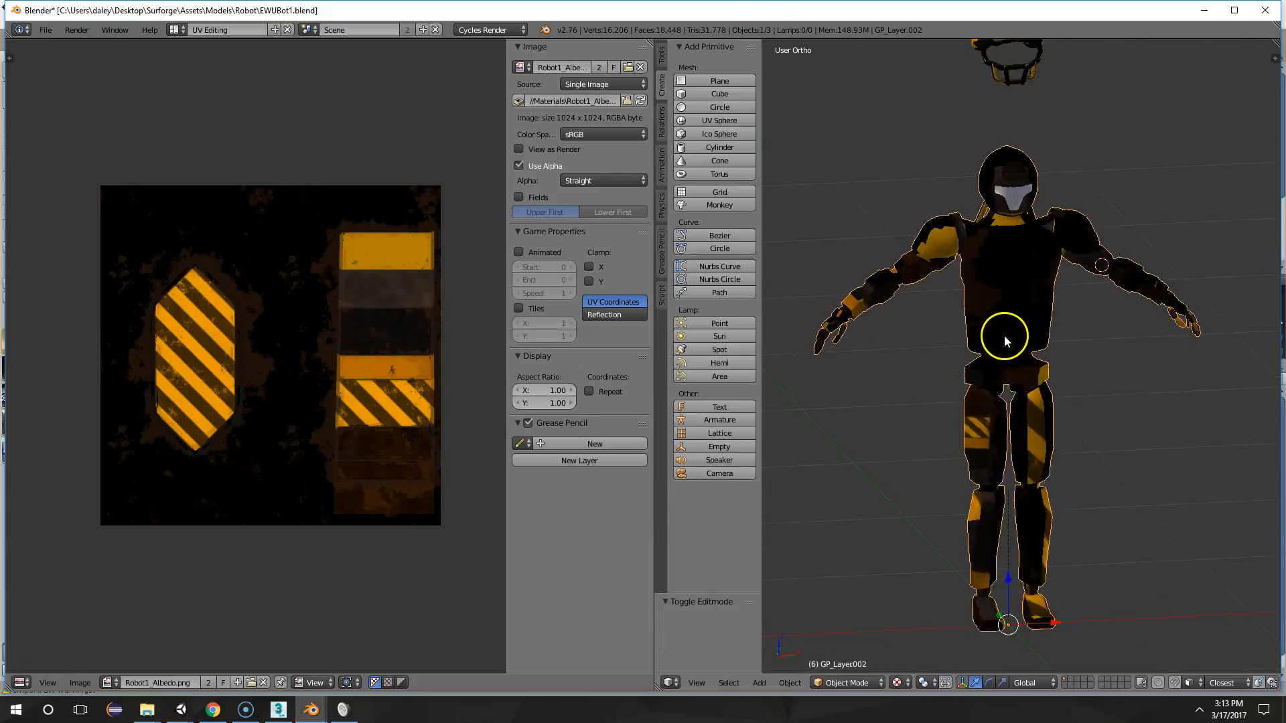
scroll(991, 328, up, 4)
Select only the linked faces of the robot's left thigh in Edit Mode and unwrap them with Project From View
key(Tab)
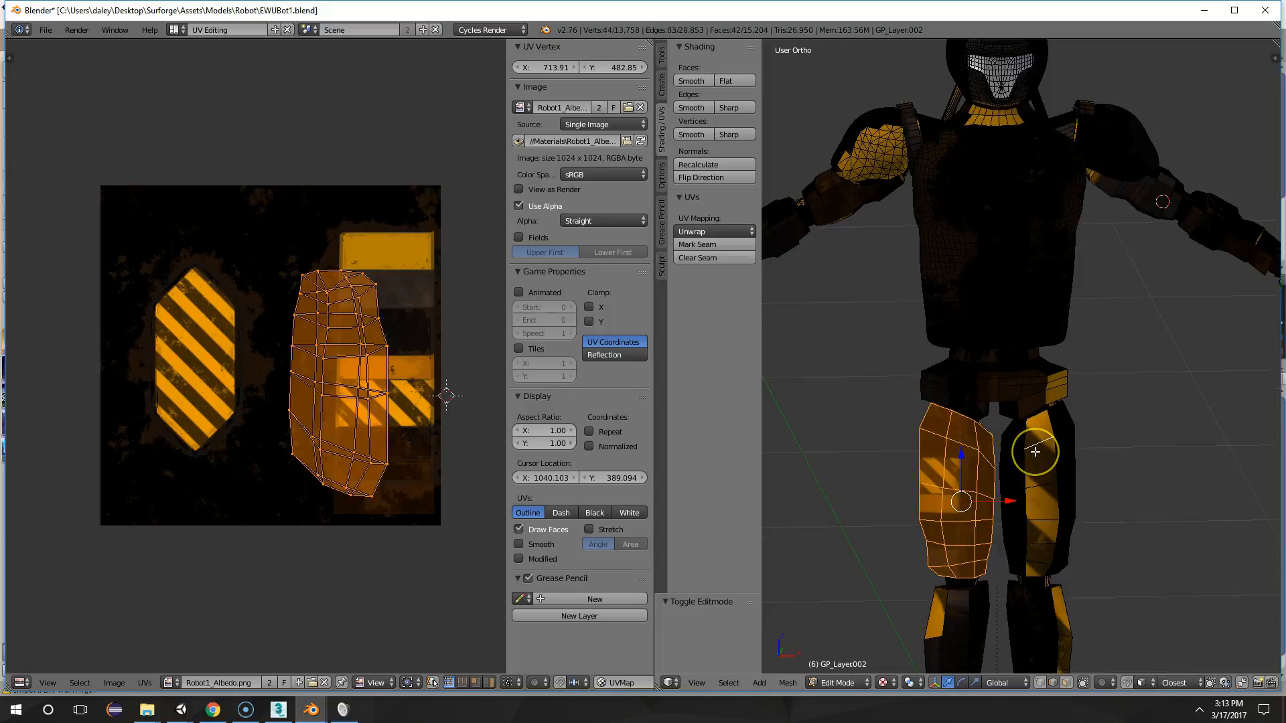
key(ctrl+l)
middle_drag(921, 474, 1017, 440)
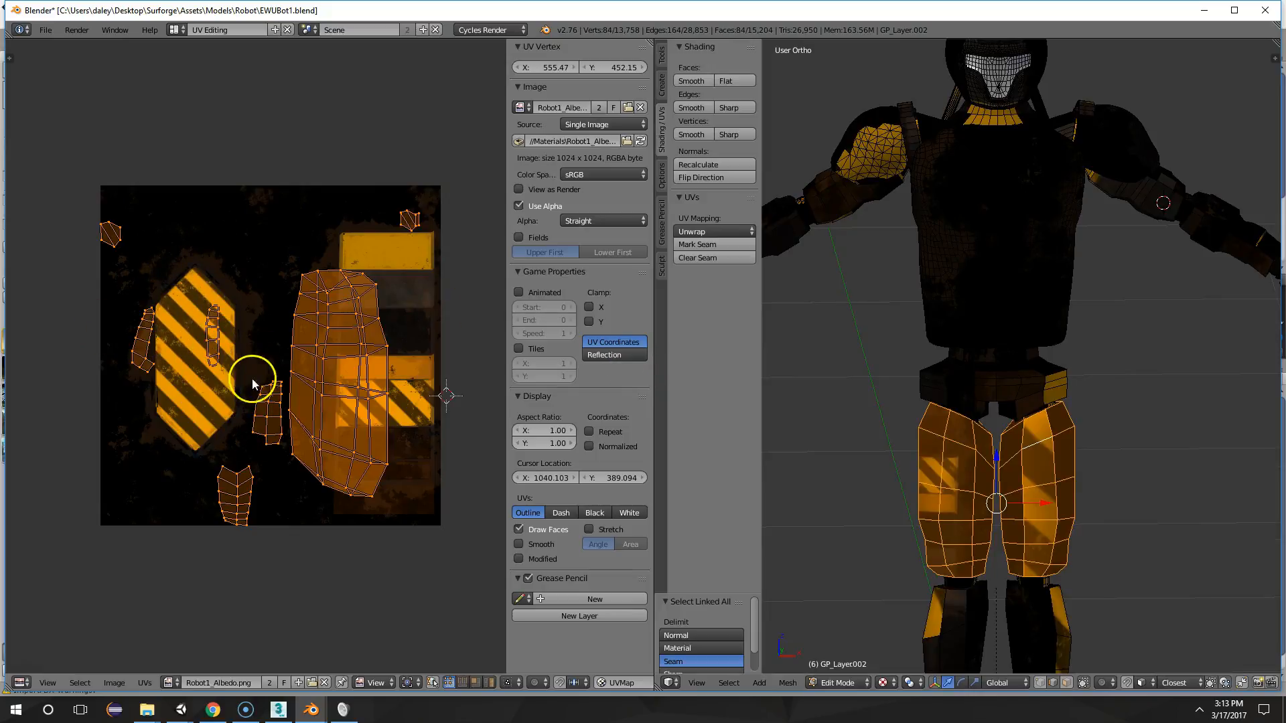
right_click(1047, 510)
key(ctrl+l)
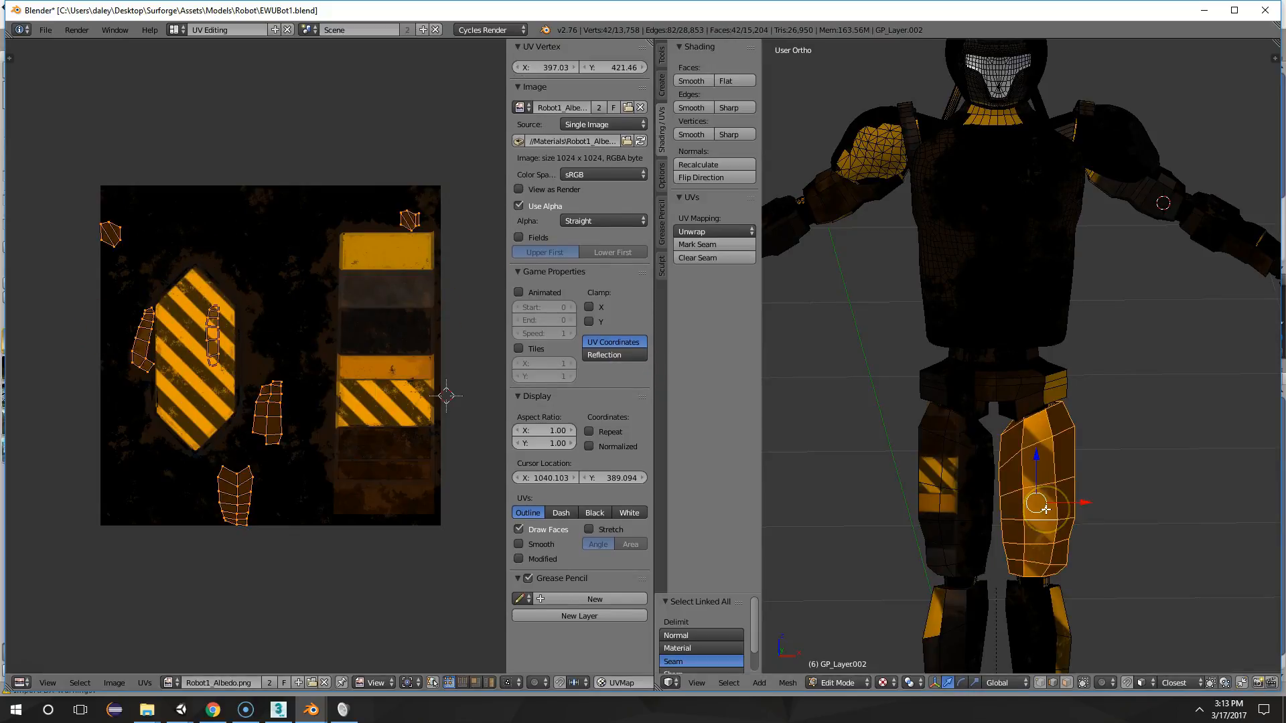
key(u)
click(1046, 510)
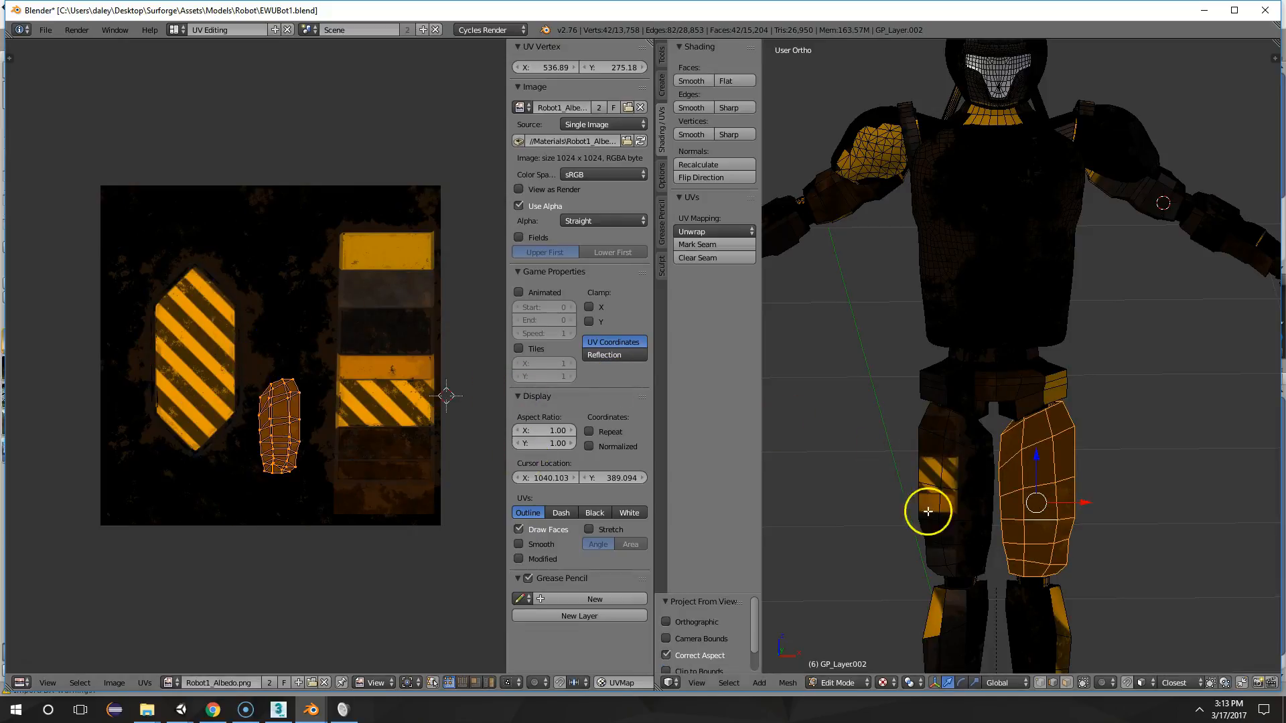
Select the linked faces of both thighs so their UV islands are shown together
right_click(961, 487)
key(ctrl+l)
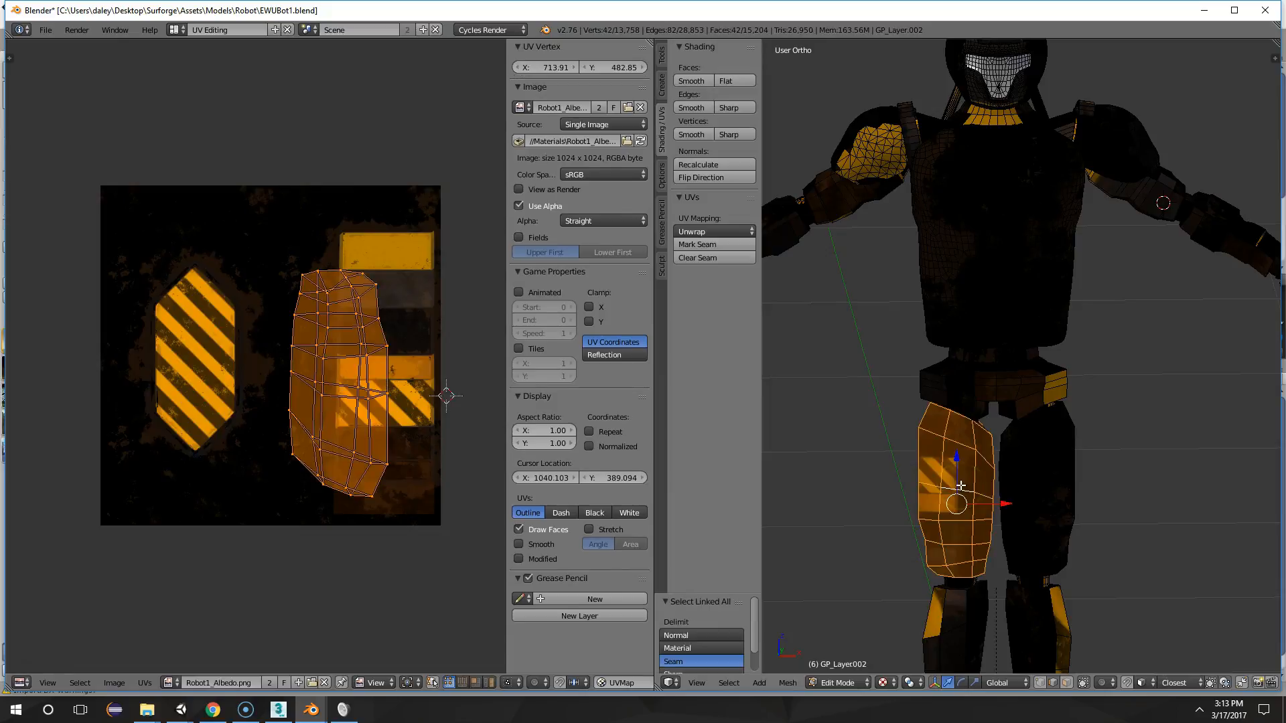
key(ctrl+l)
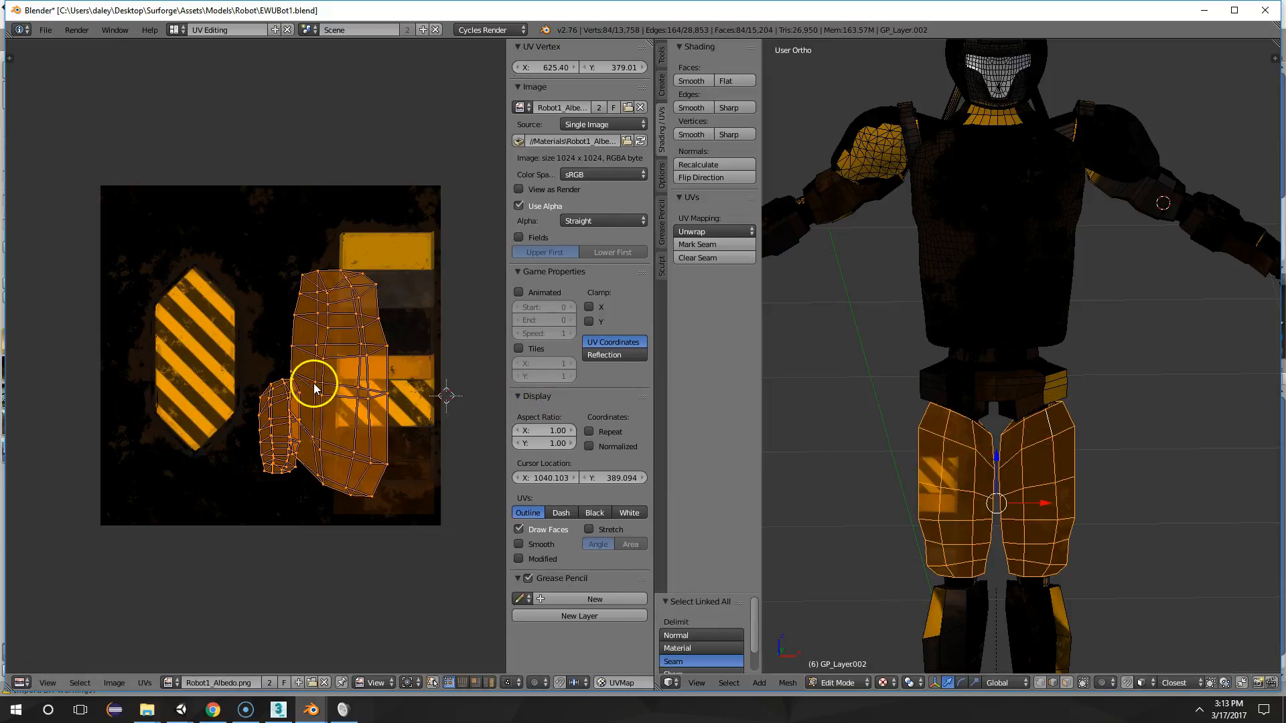
Try to move the right thigh's UV island onto the panel column, and clear the UV selection
right_click(289, 401)
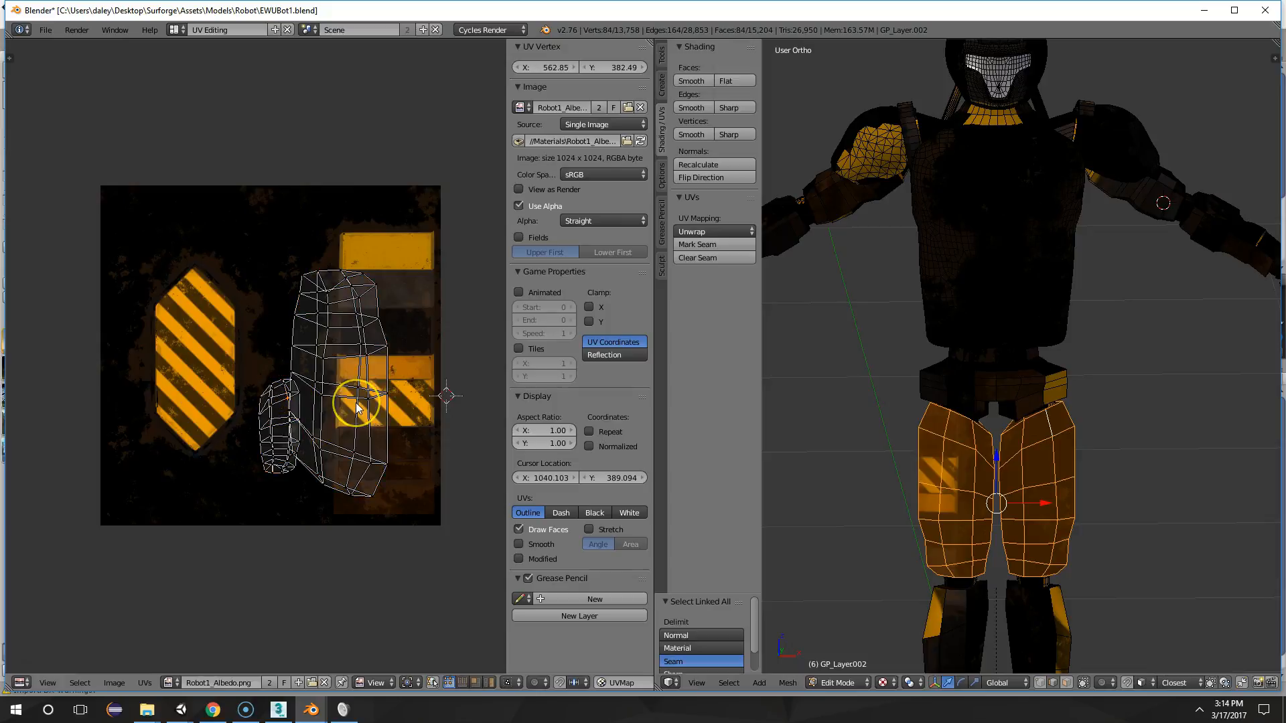
key(l)
key(g)
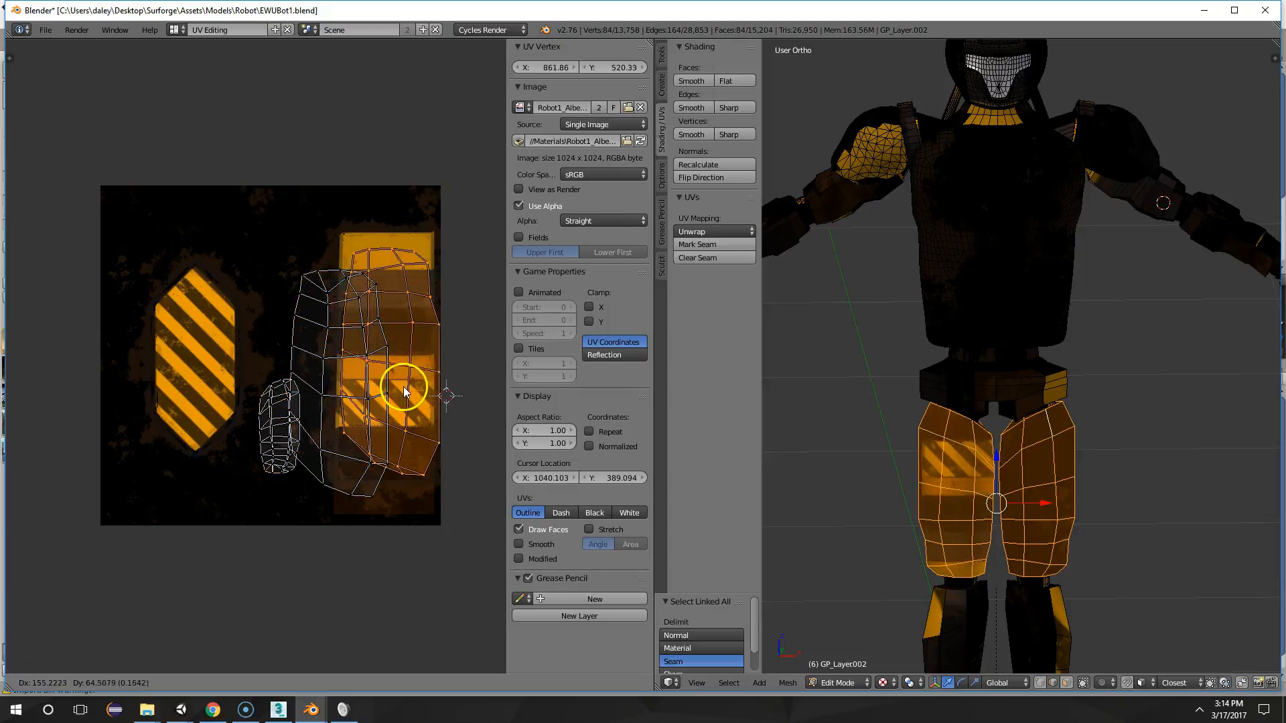
key(Escape)
key(g)
key(Escape)
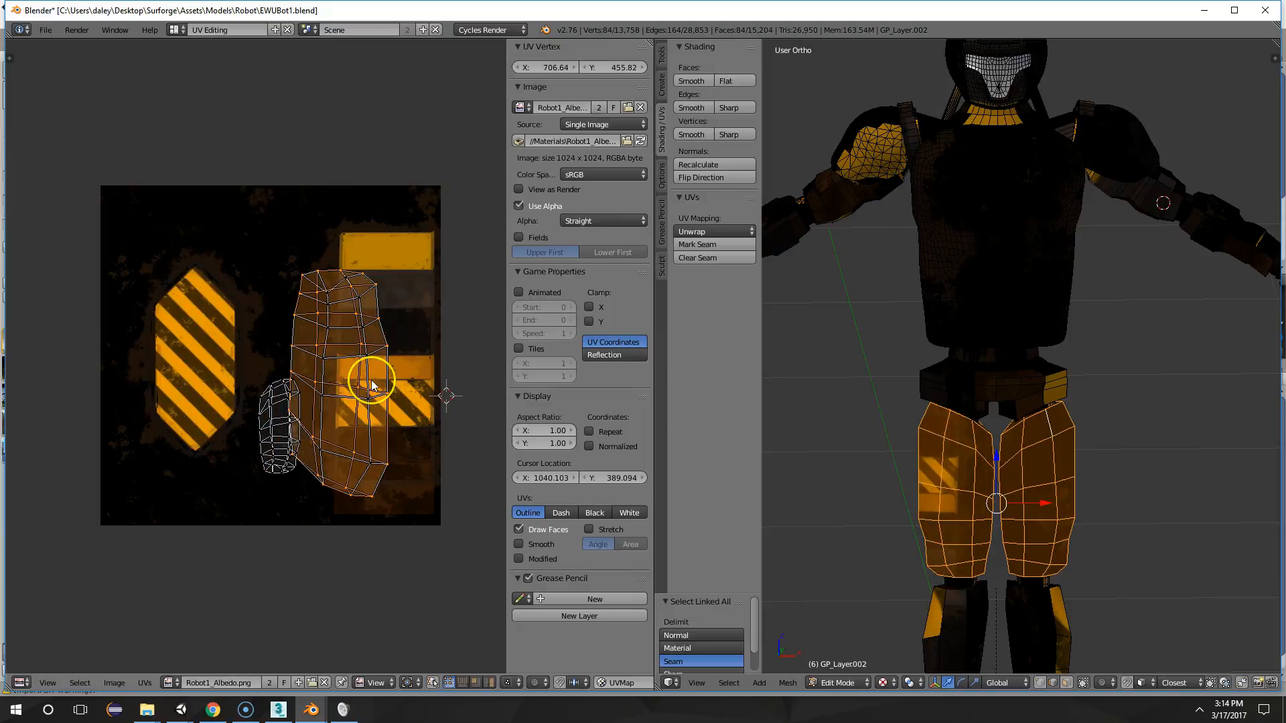
key(a)
scroll(276, 396, up, 3)
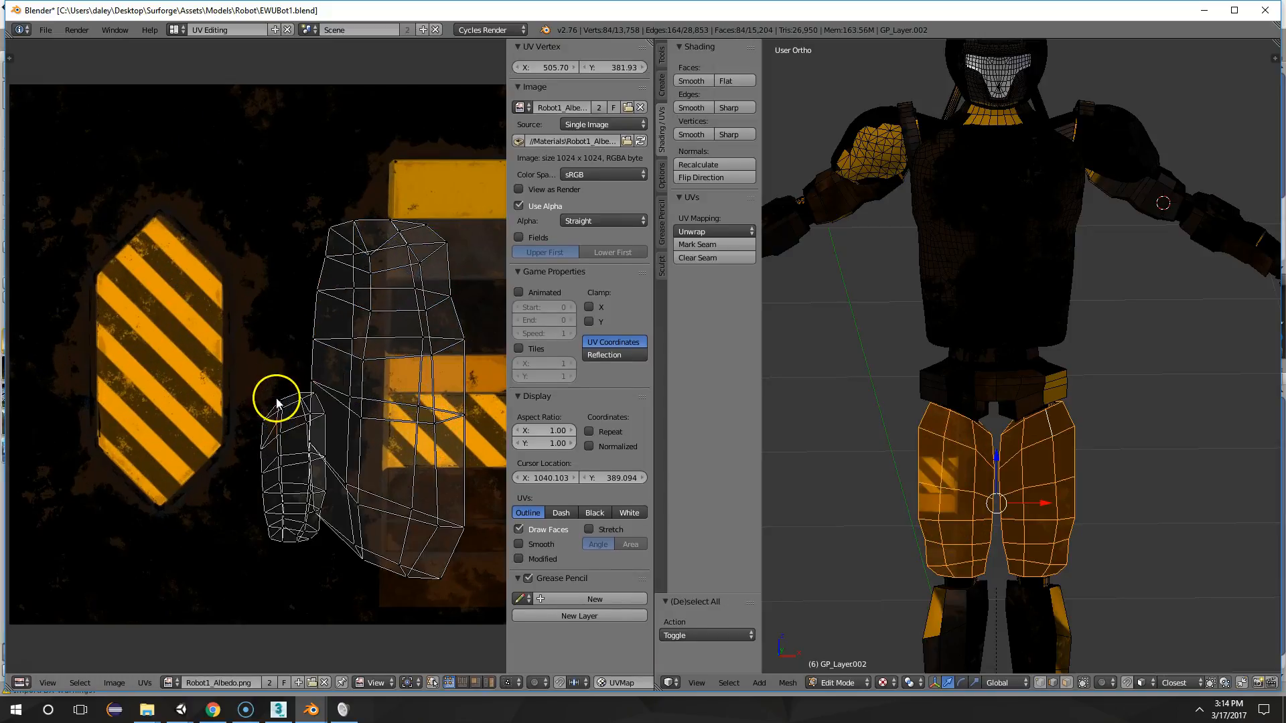
Select only the left thigh's linked faces on the robot and all of their UV points
right_click(1028, 480)
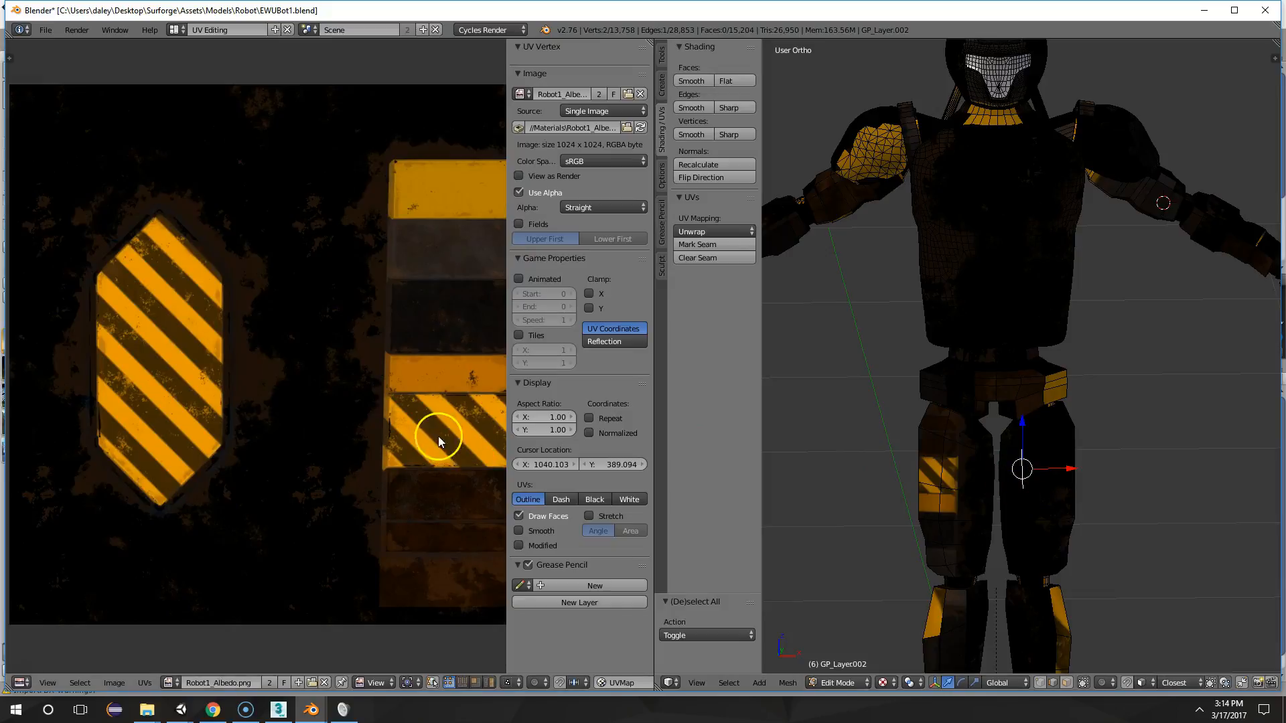
key(g)
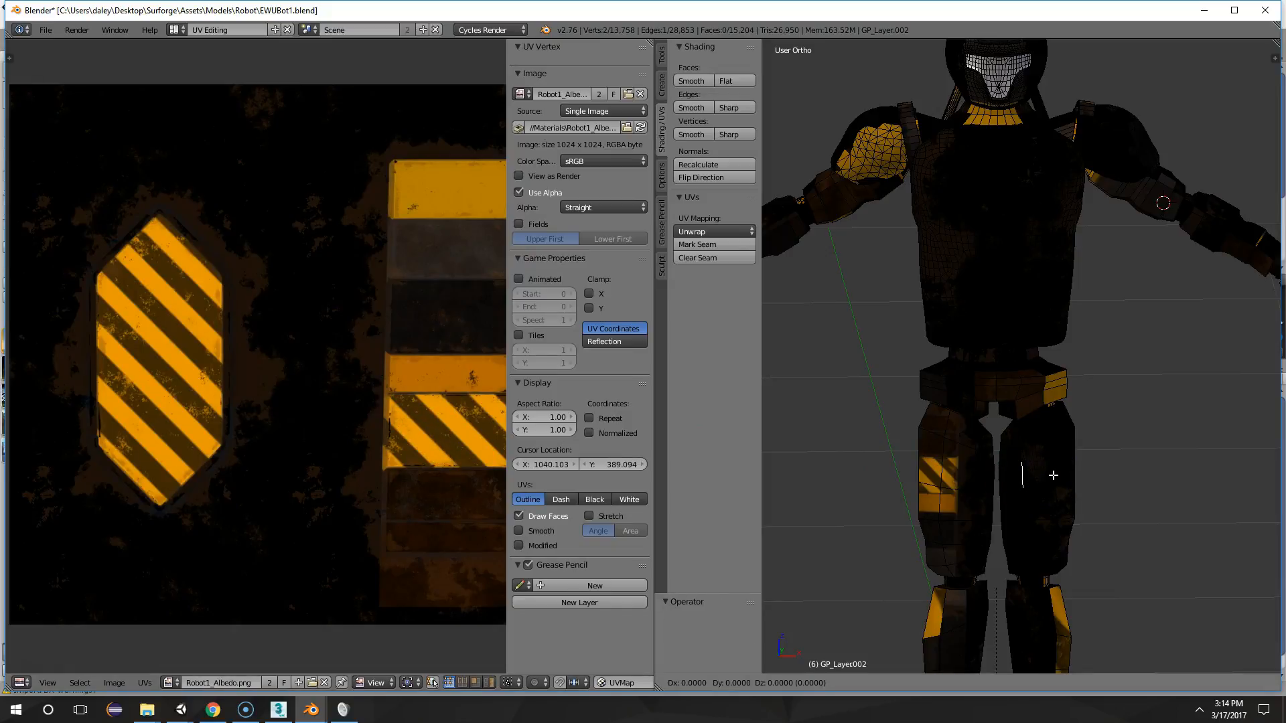
right_click(1055, 476)
key(l)
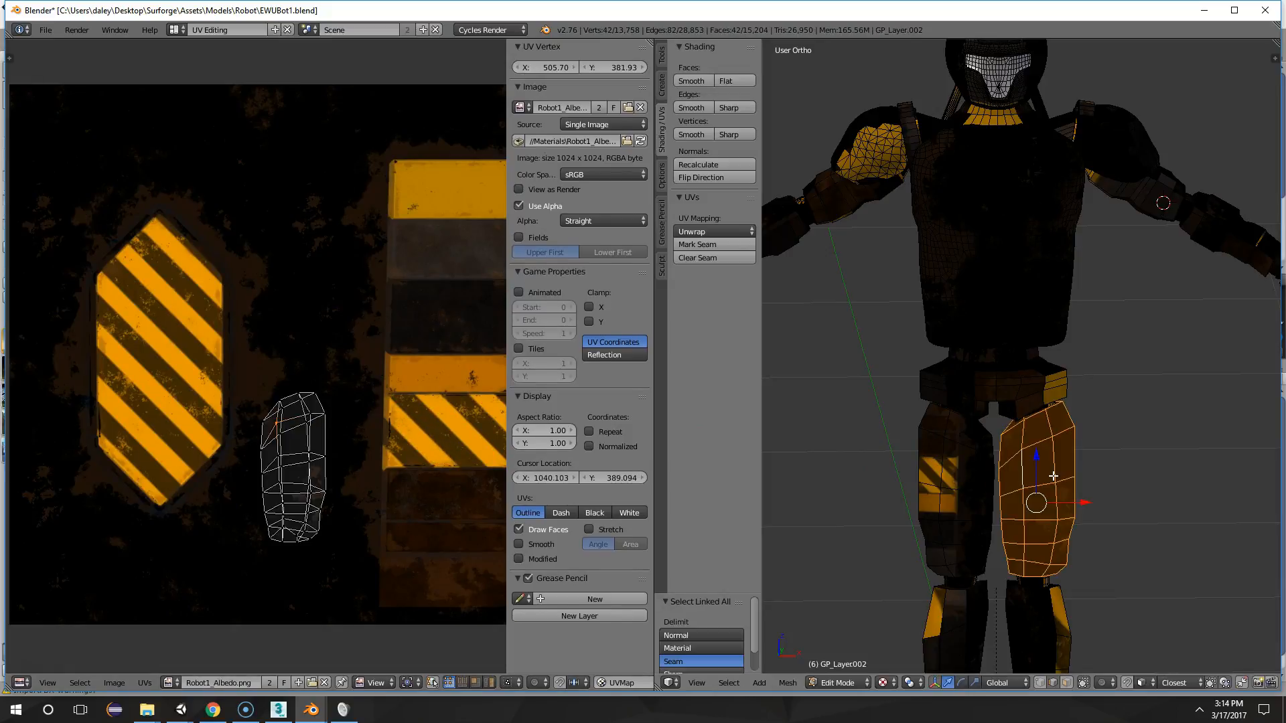
key(a)
key(a)
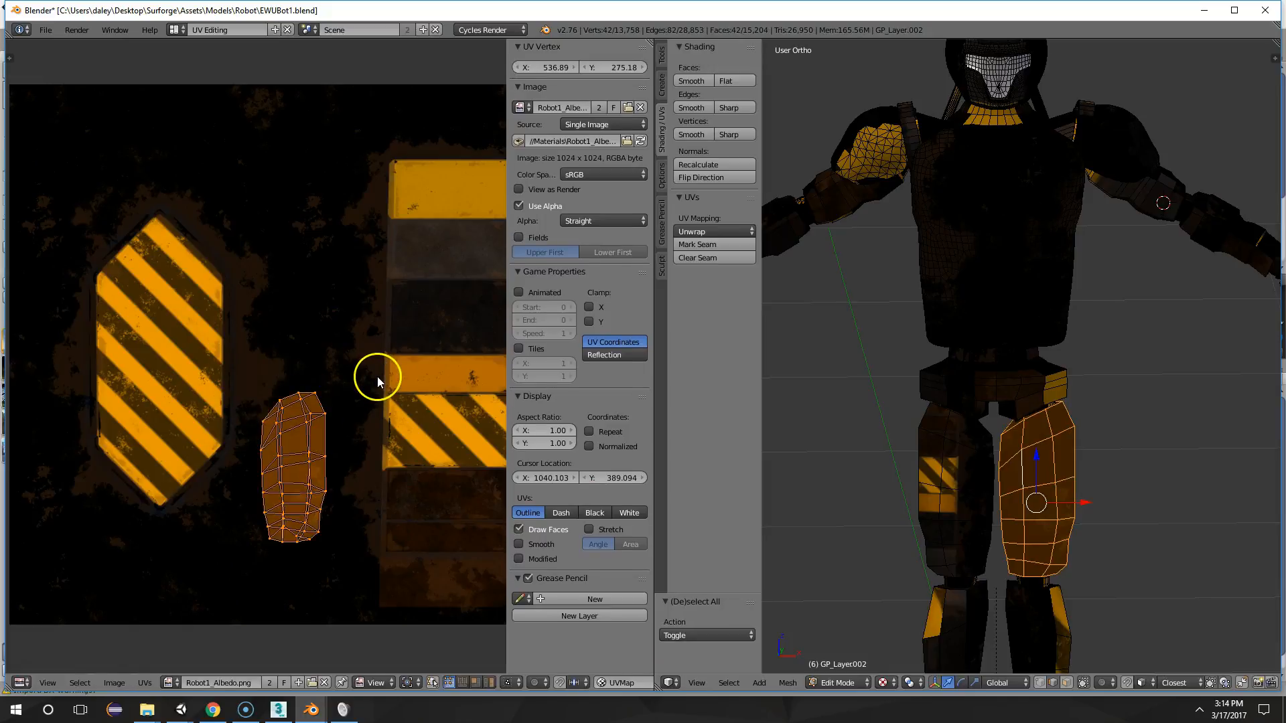
Move the left thigh's UV island onto the hazard-striped hexagonal panel of the texture
key(g)
click(219, 312)
key(Tab)
key(Tab)
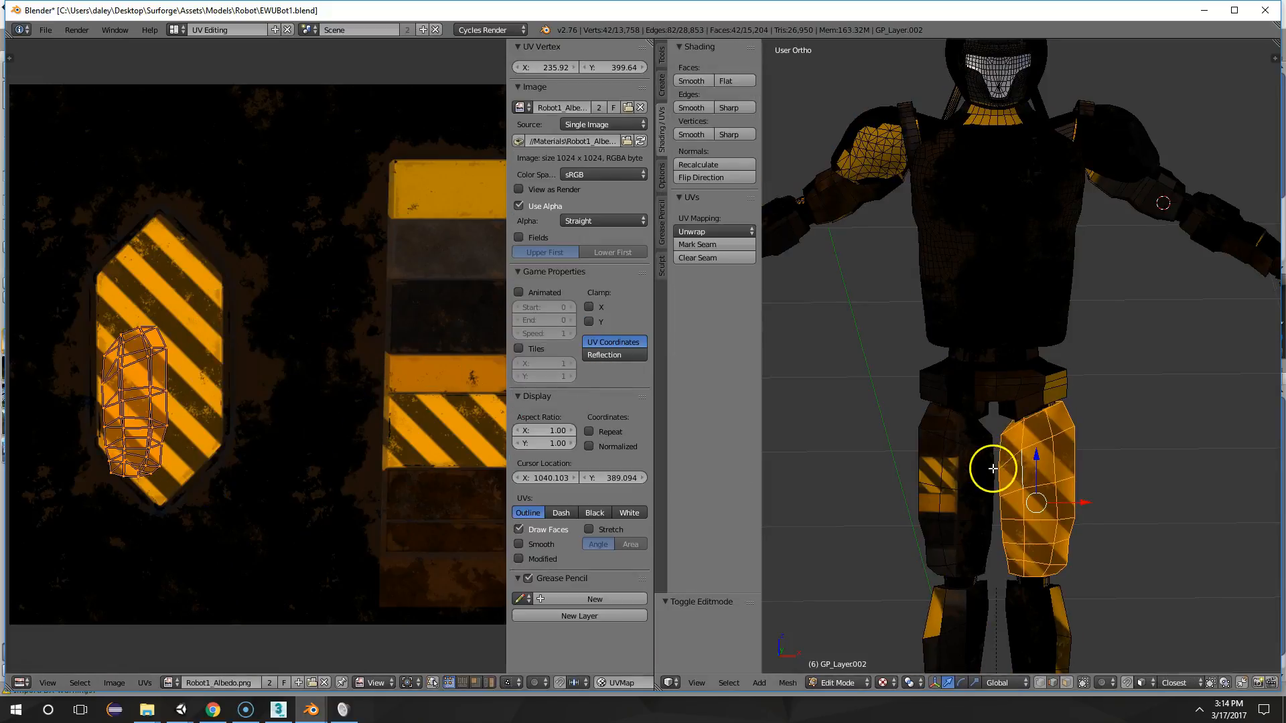
Add the right thigh's linked faces to the selection, and select only the left thigh's UV island on the striped hexagon
key(ctrl+l)
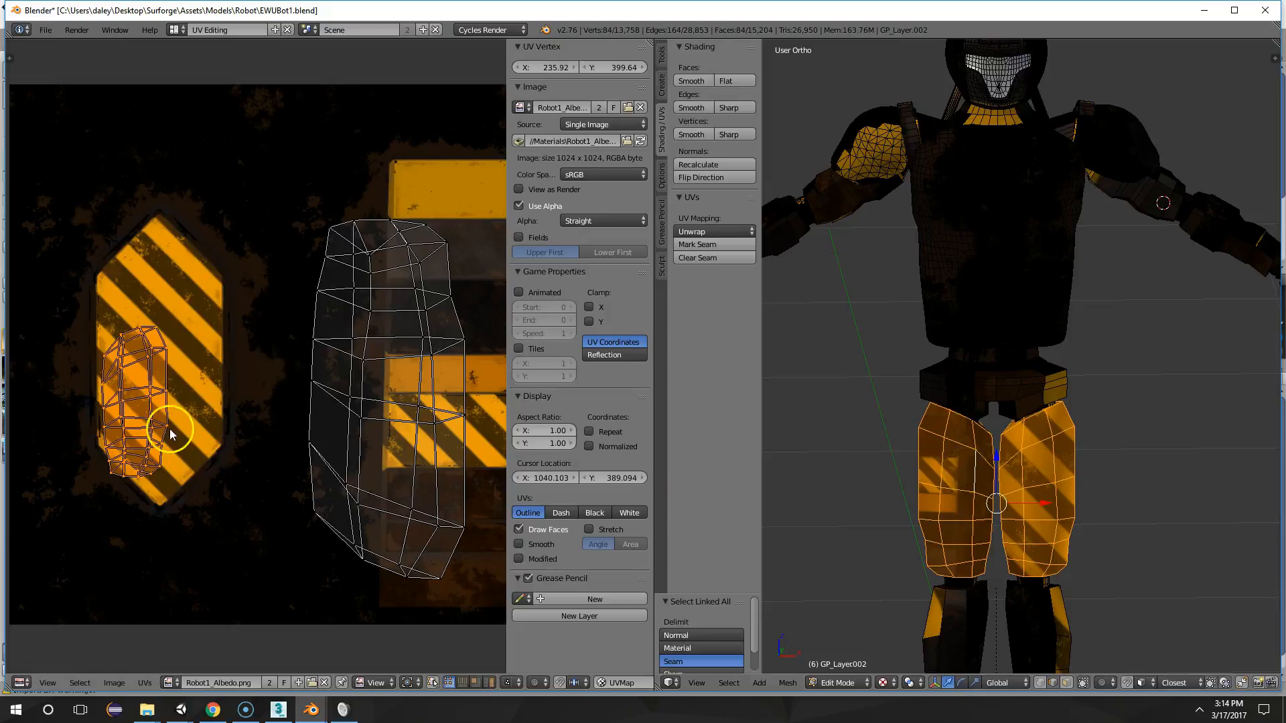
scroll(284, 285, down, 2)
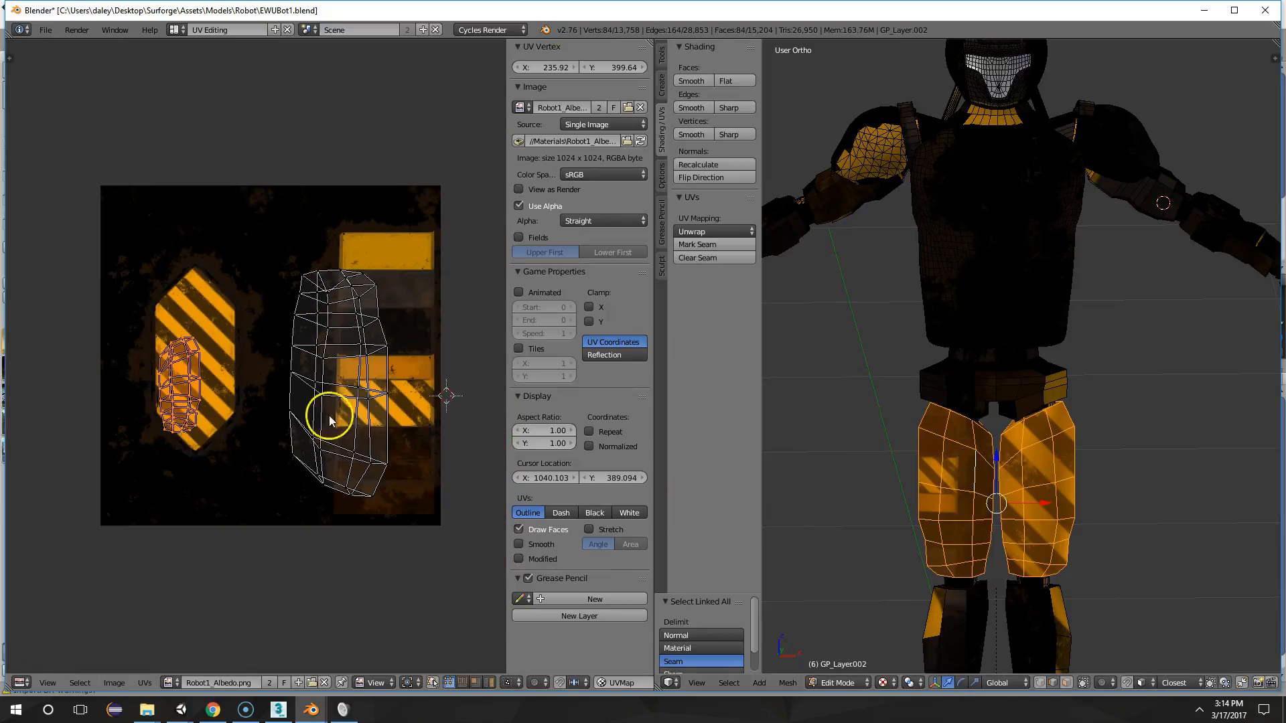
scroll(206, 365, up, 2)
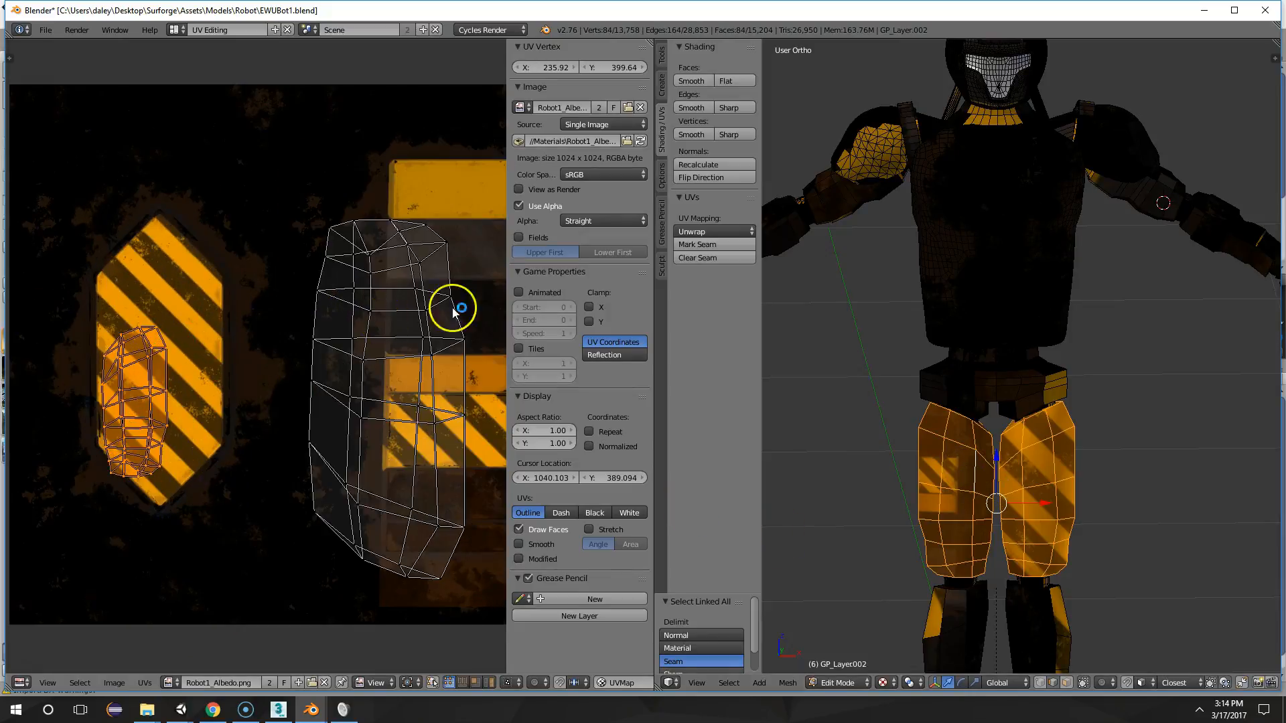
right_click(125, 365)
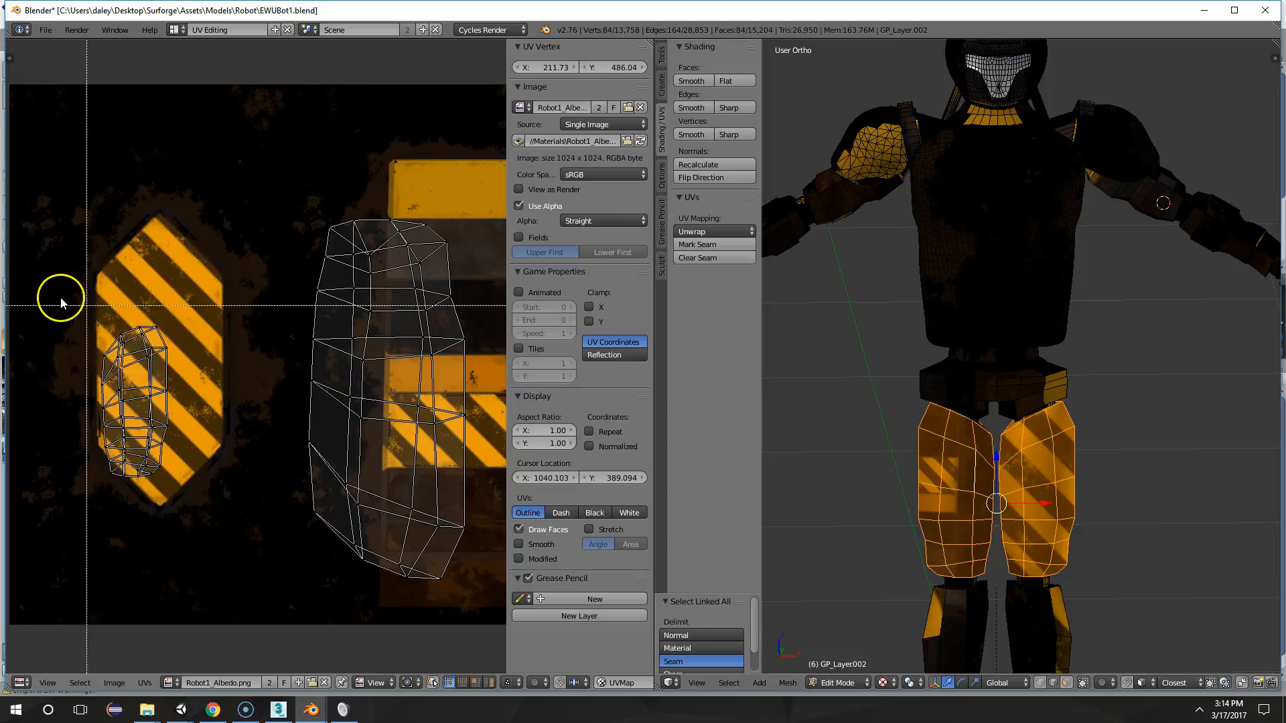
drag(56, 294, 210, 525)
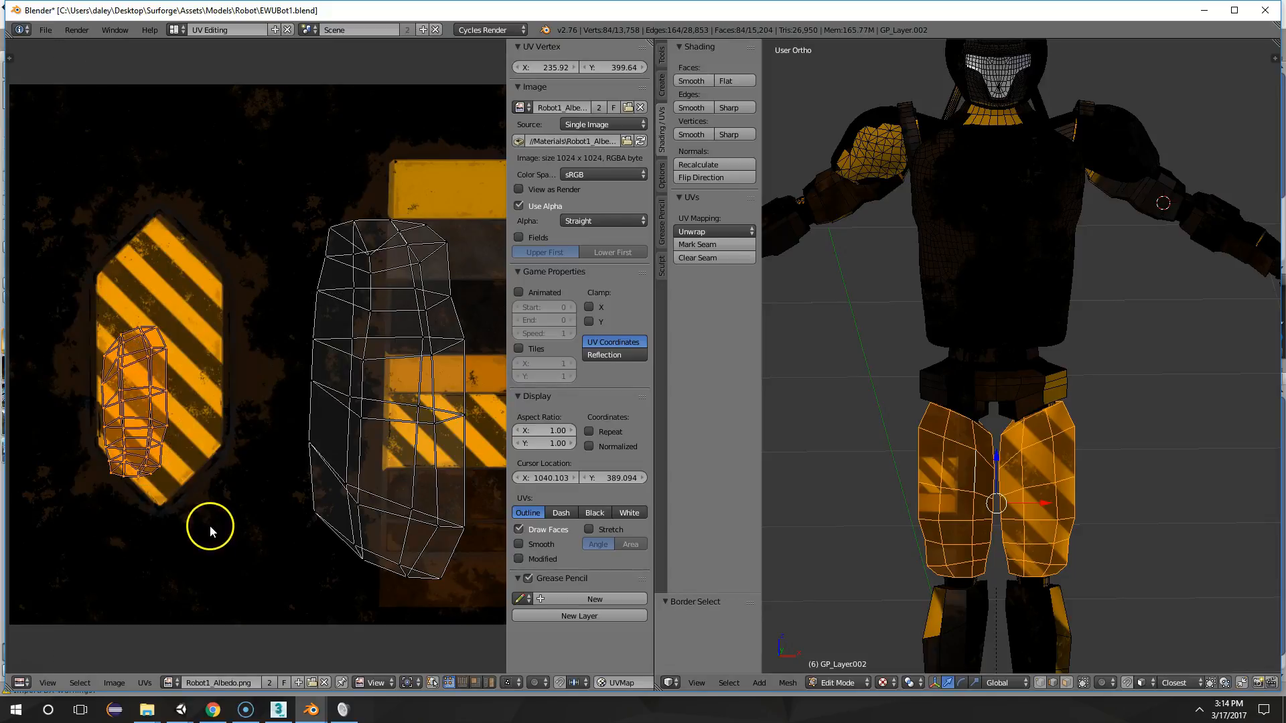
Move the left thigh's UV island onto the right thigh's island and scale it up by about 2.518
key(g)
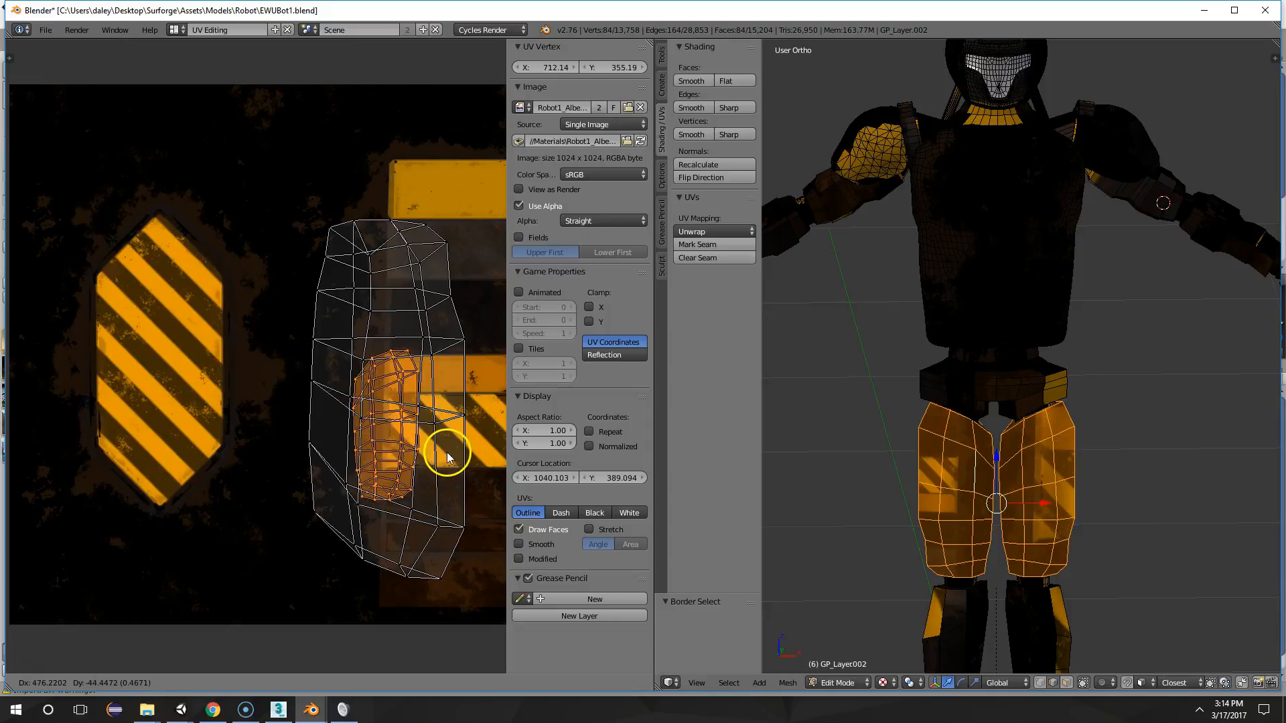
click(458, 448)
key(s)
click(67, 362)
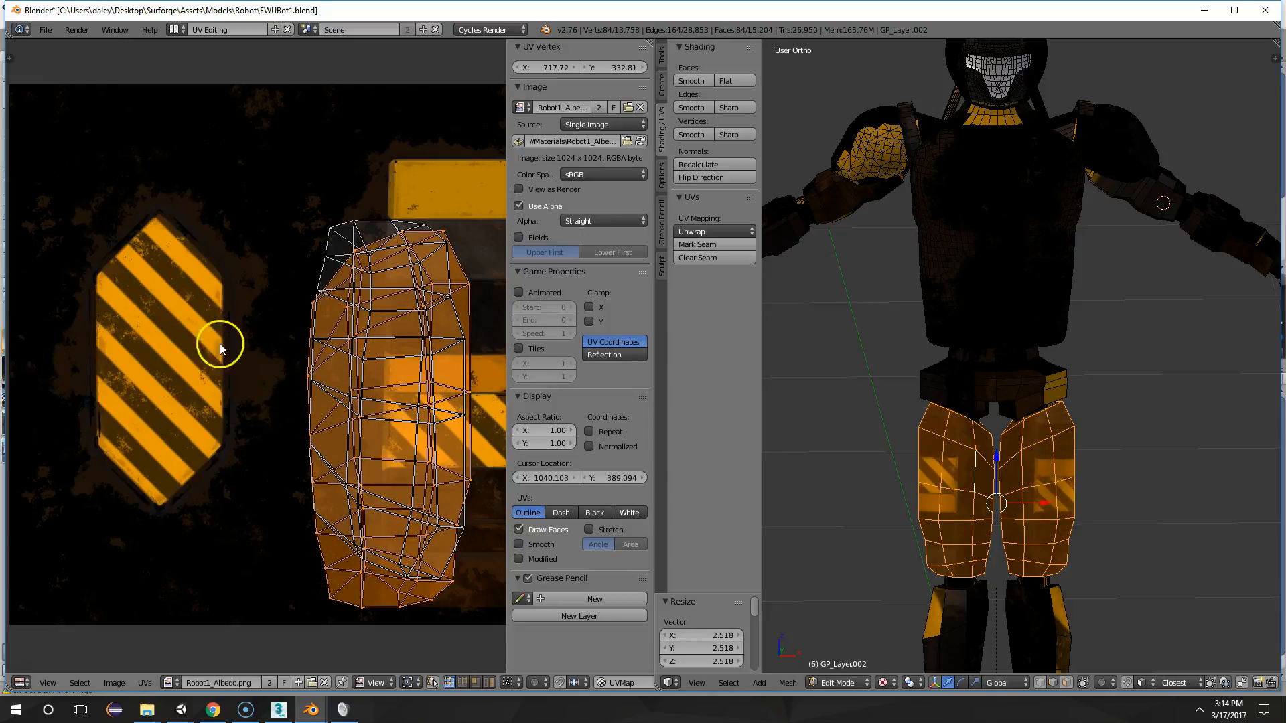
Rotate the left thigh's UV island by 180° and shift it up by about 0.043 over the right thigh's island
key(r)
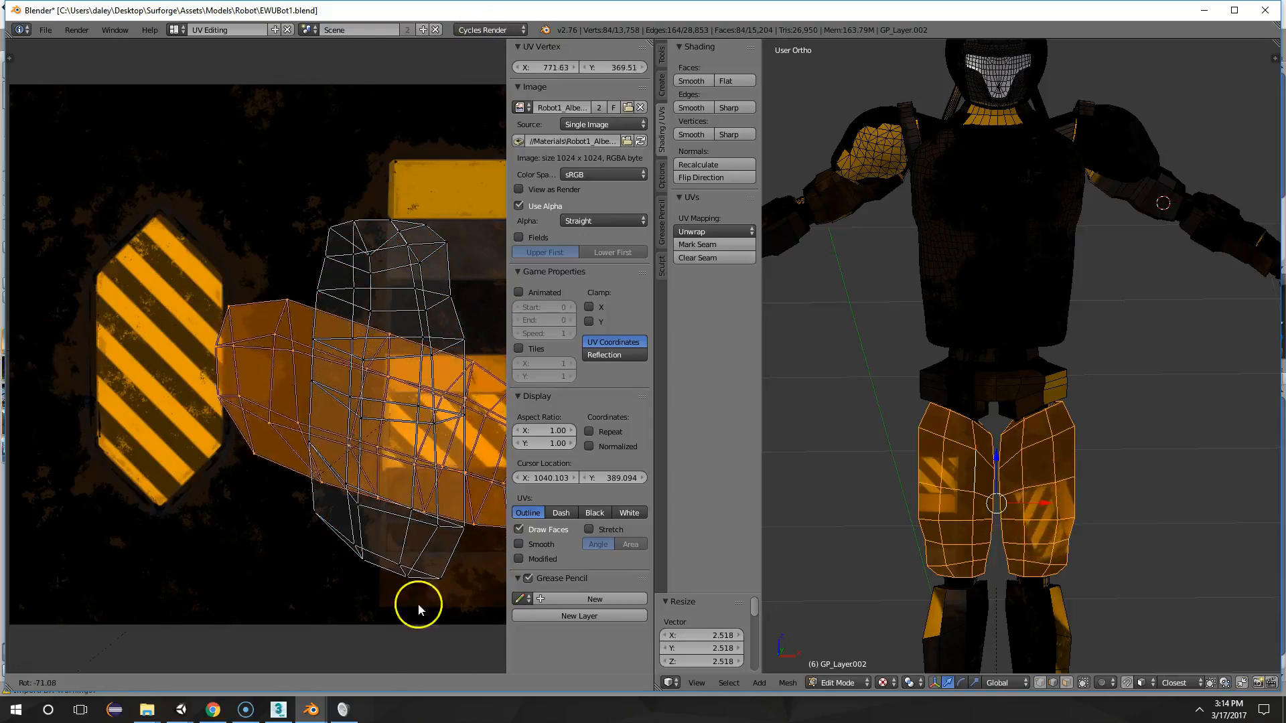
click(375, 623)
text(r180)
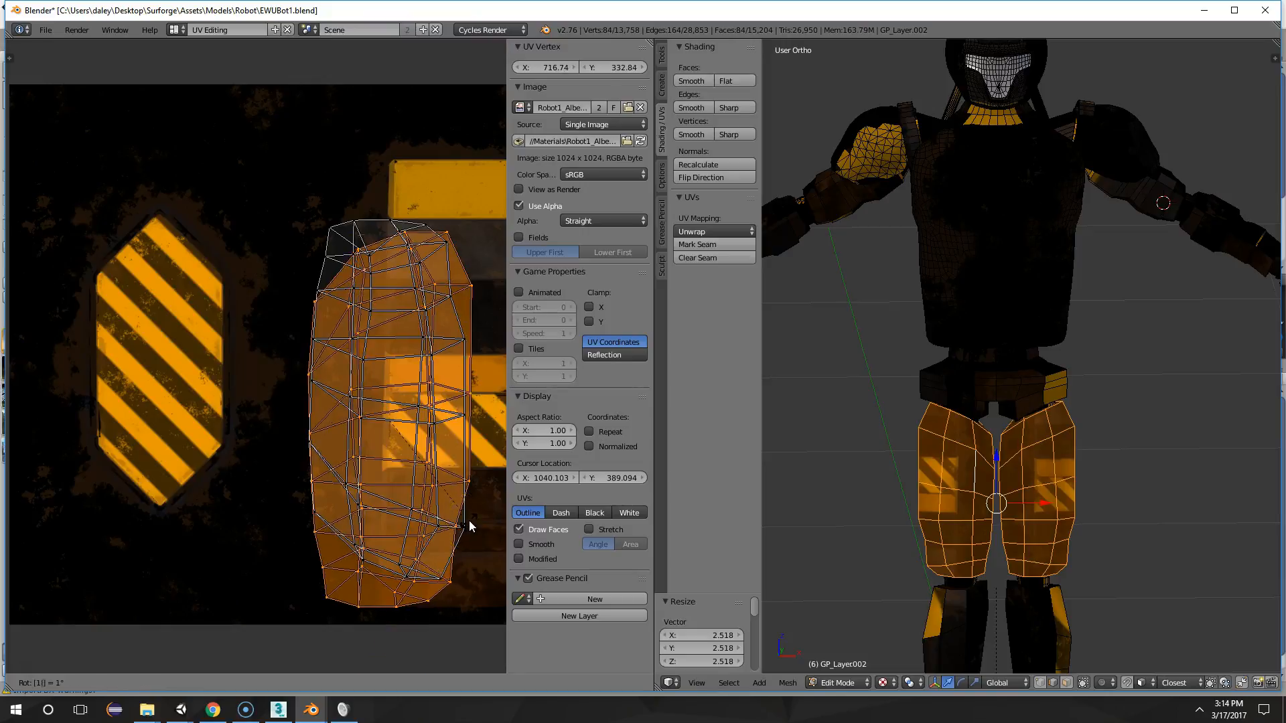
key(Return)
drag(469, 525, 499, 501)
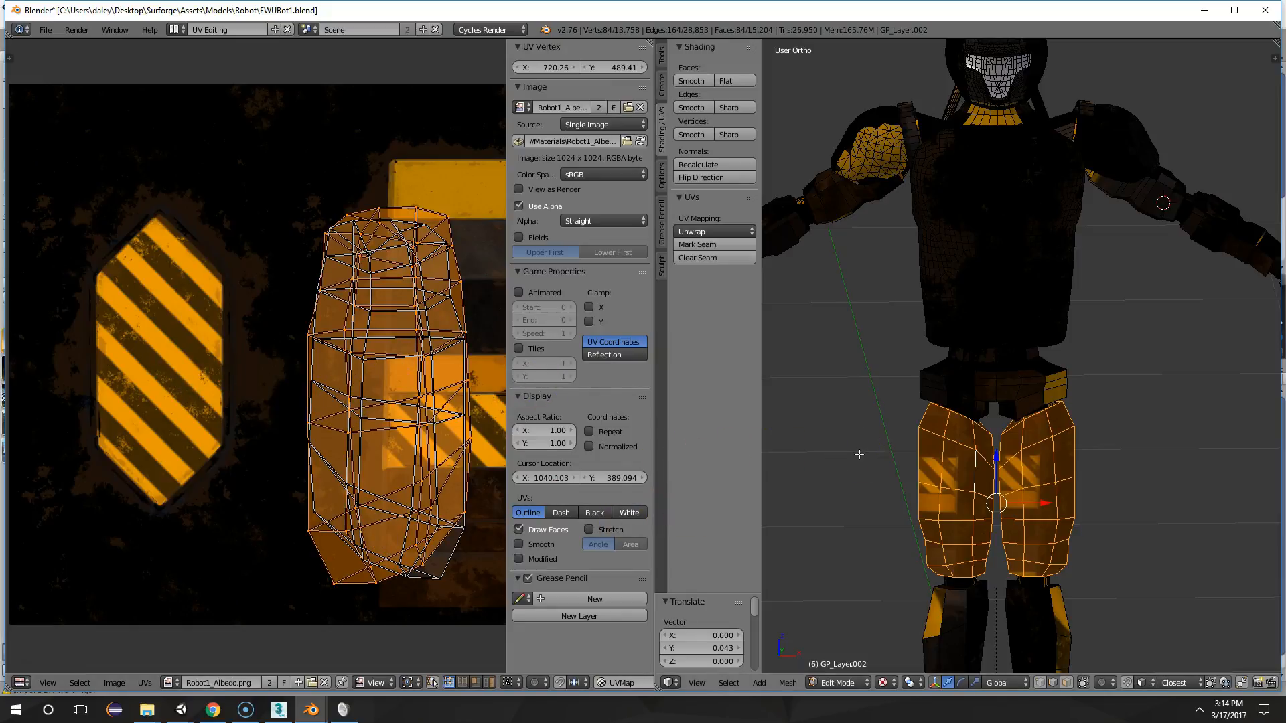
text(s-1)
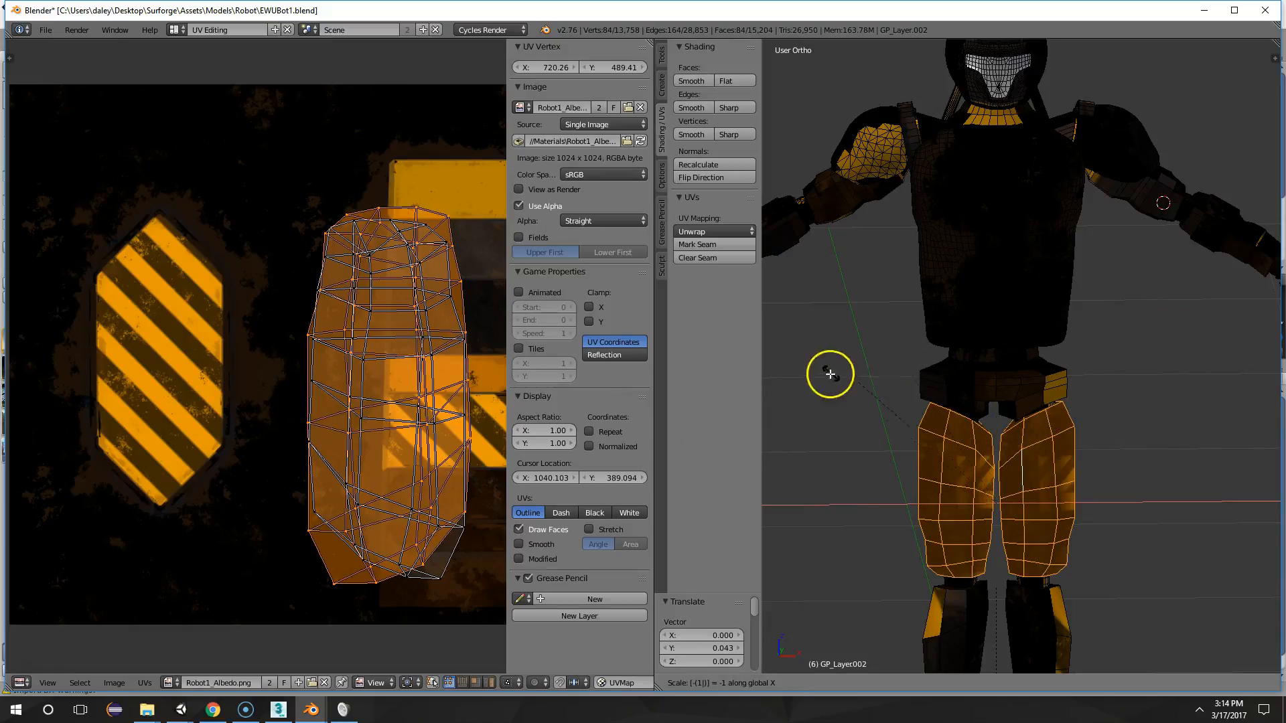
key(Return)
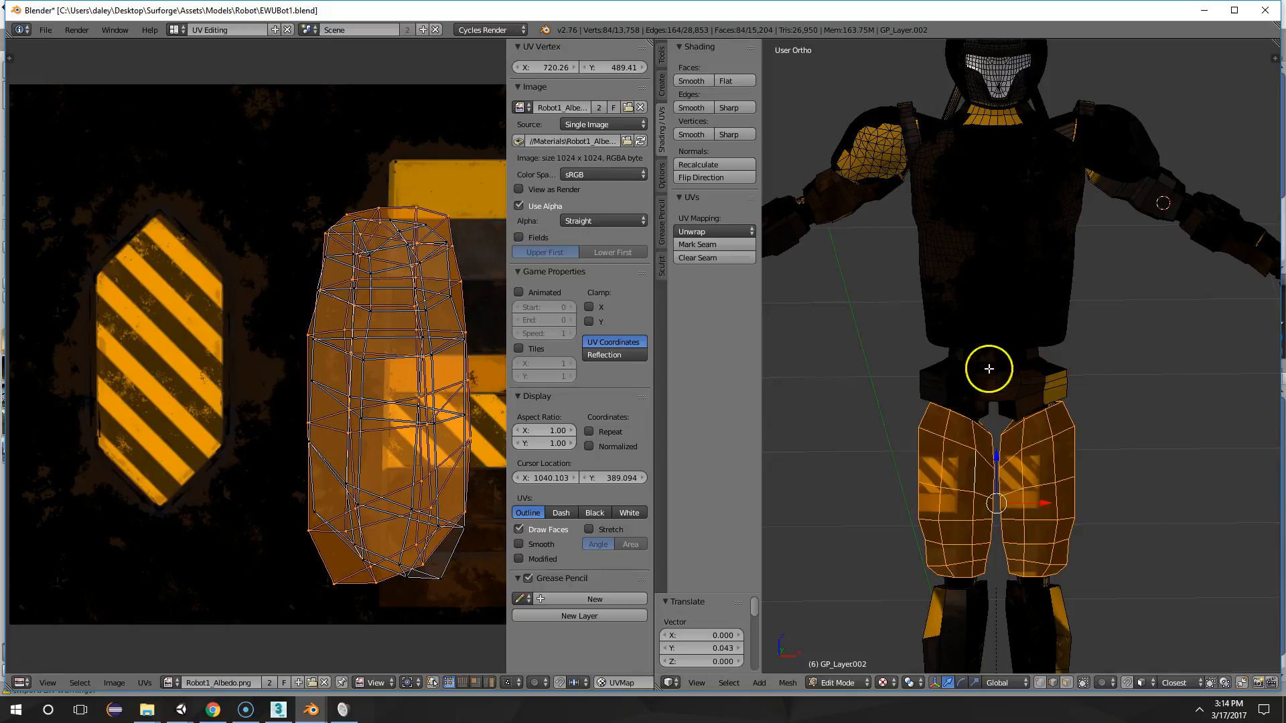
Mirror the left thigh's UV island horizontally by scaling it by -1 along X
middle_drag(372, 286, 318, 261)
scroll(387, 267, up, 1)
scroll(317, 261, down, 1)
scroll(318, 265, down, 1)
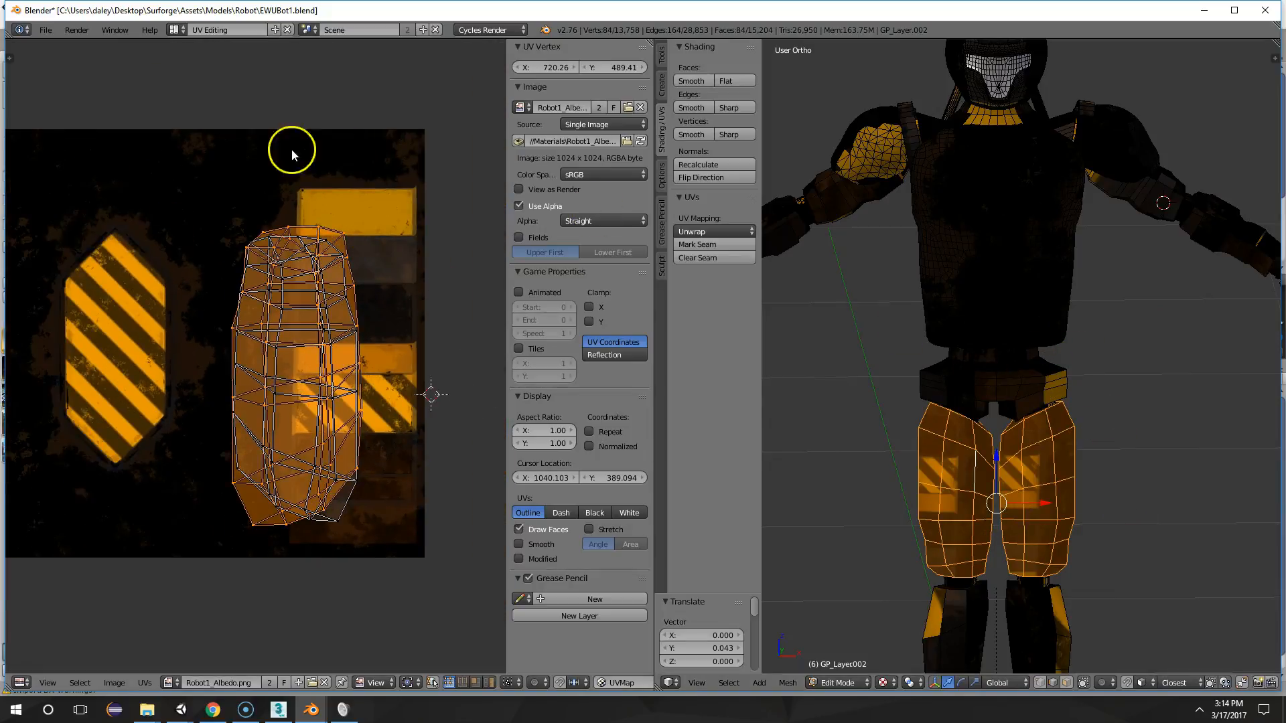
text(s)
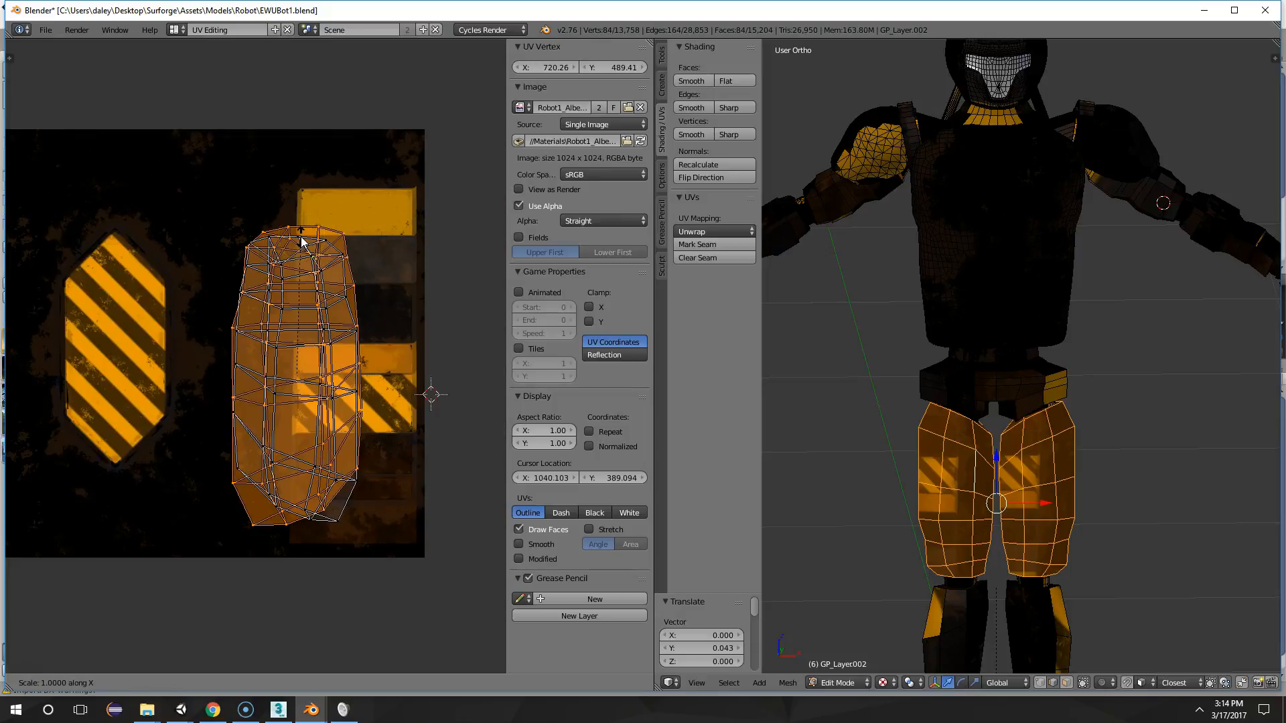
text(x-1)
key(Return)
Scale the mirrored left thigh UV island up by about 1.065 and align it with the right thigh's island
key(s)
click(343, 248)
key(s)
click(349, 238)
key(g)
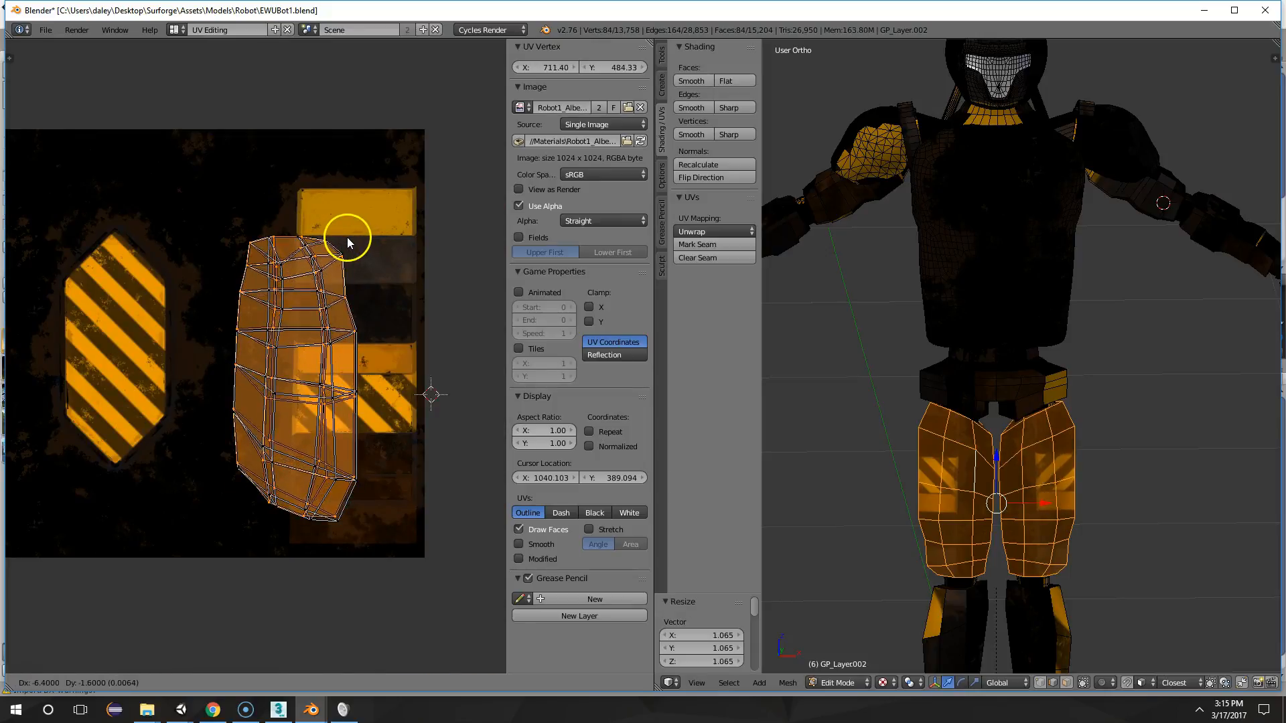
click(346, 237)
right_click(344, 281)
key(g)
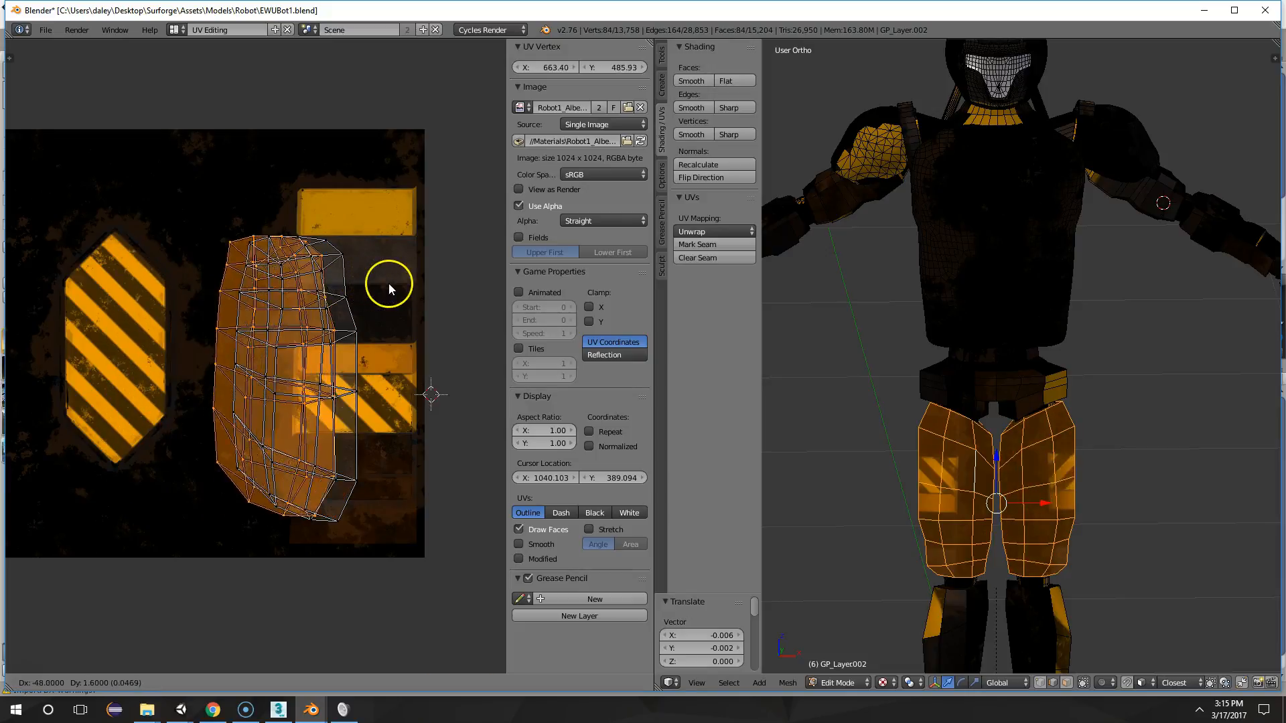
click(399, 284)
Compare the stripe placement on both thighs in Object Mode, and return to Edit Mode
key(Tab)
scroll(1095, 426, down, 1)
middle_drag(1098, 427, 995, 397)
scroll(1063, 463, down, 1)
middle_drag(1062, 463, 1115, 416)
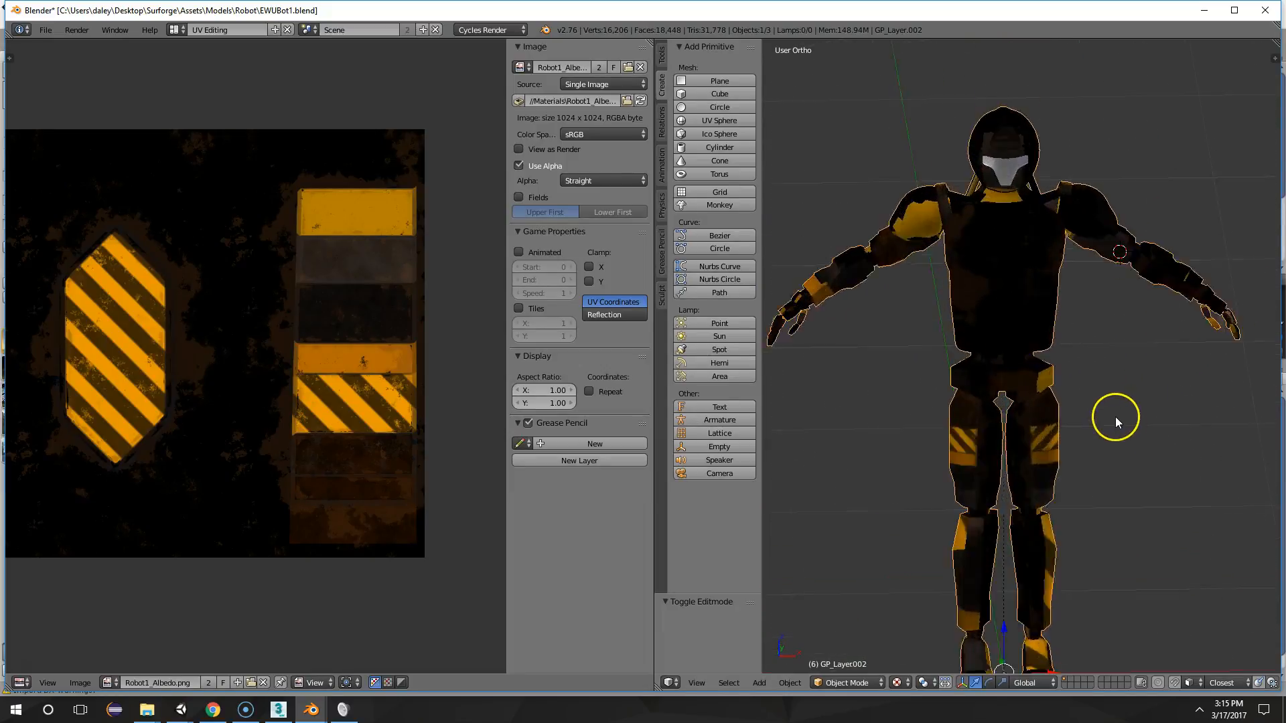
scroll(1084, 411, up, 2)
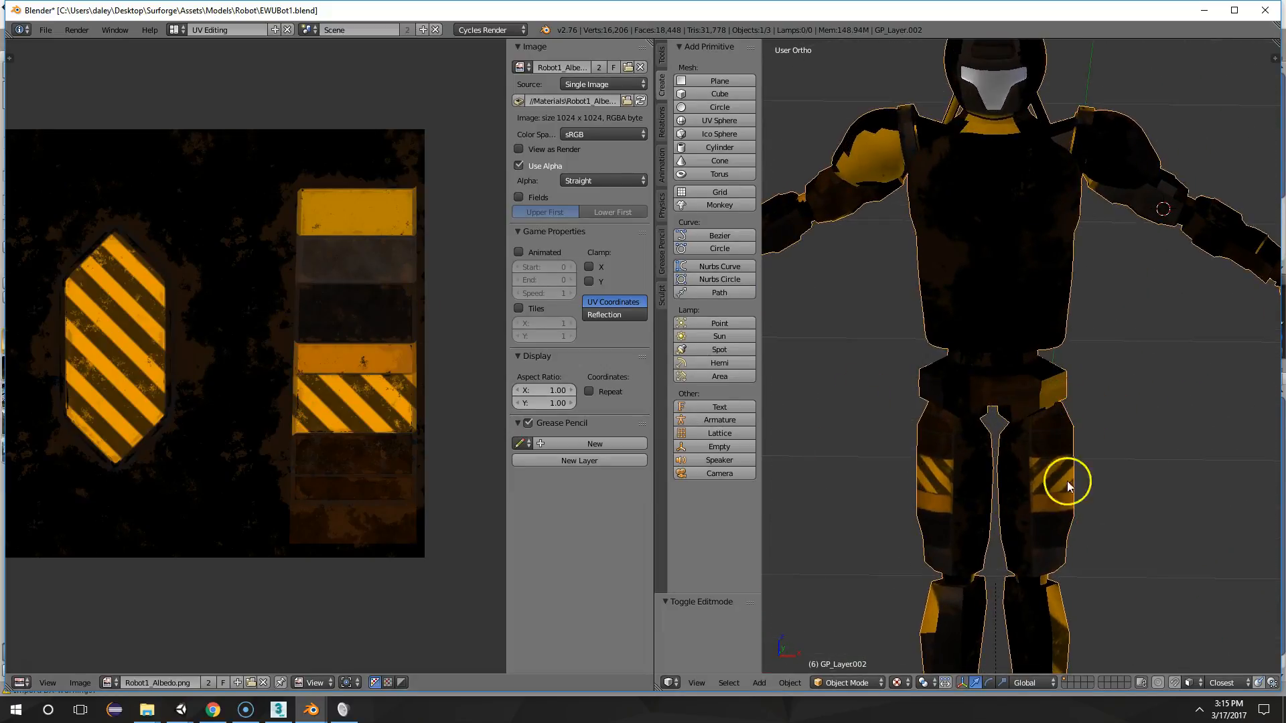
key(Tab)
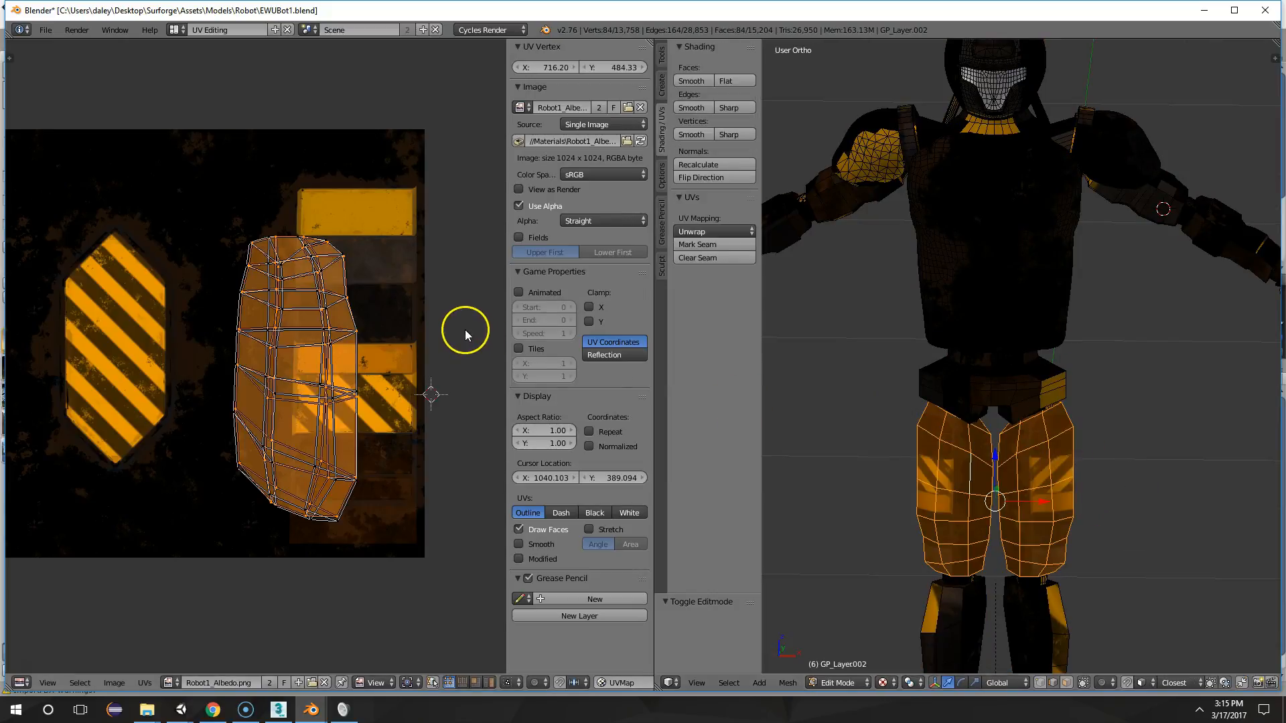
Rotate the left thigh's UV island by about 1.9° and shift it left by about 50 pixels
key(r)
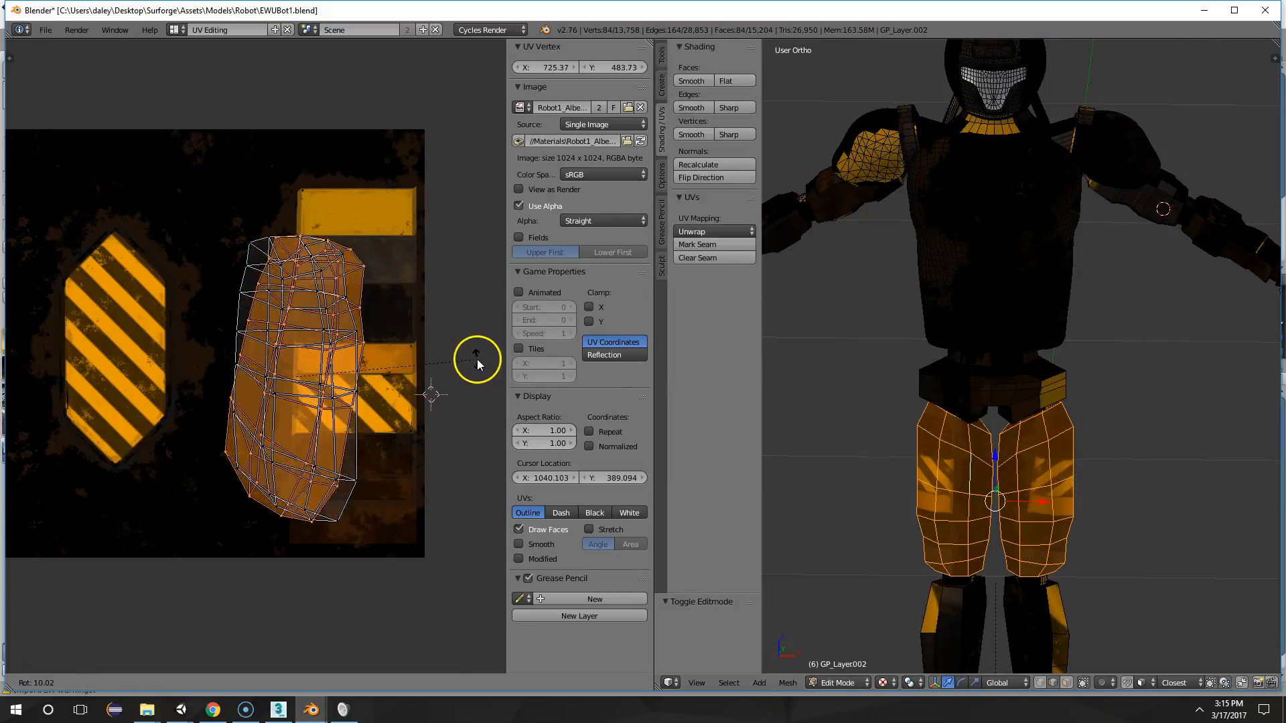
click(468, 340)
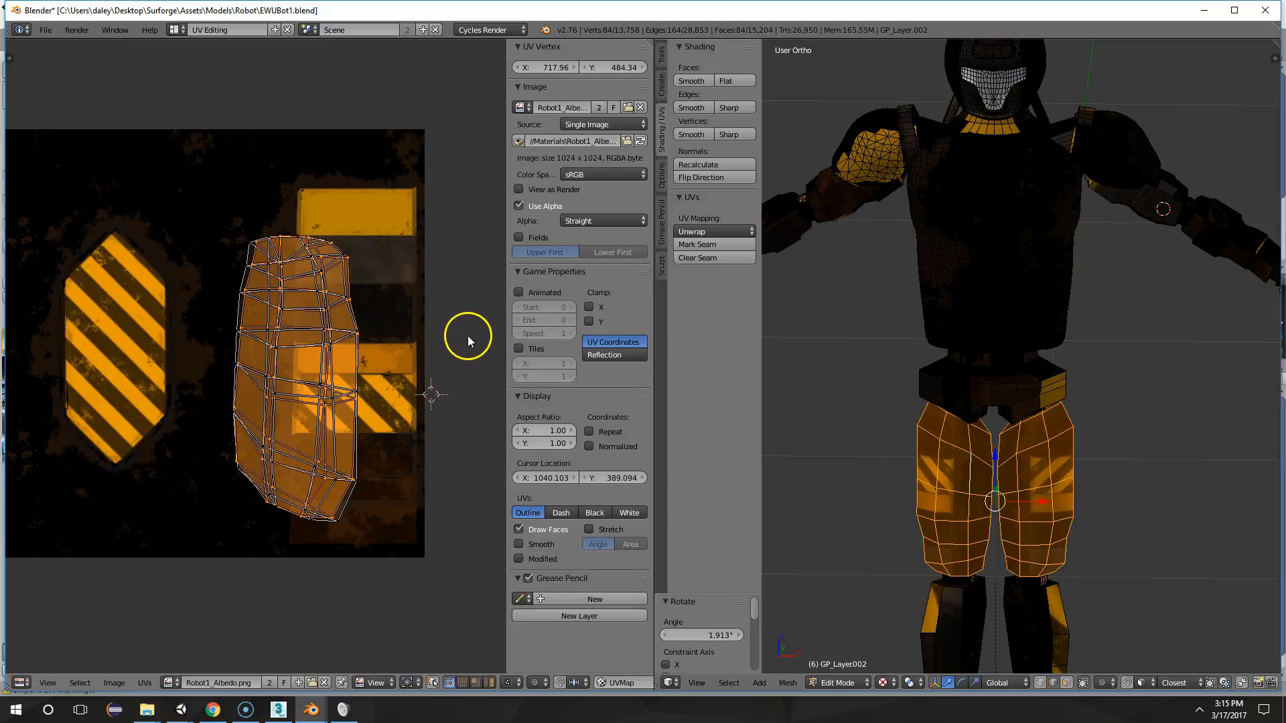
key(g)
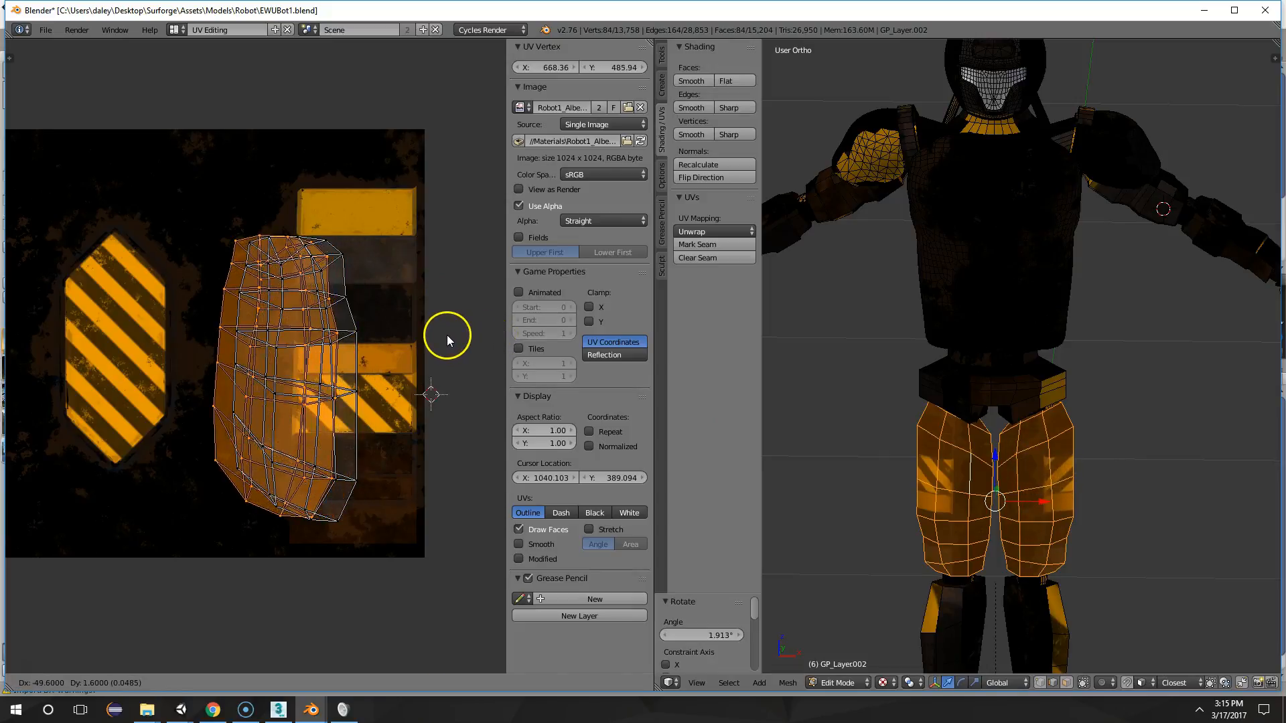
click(447, 335)
Examine the textured thighs from the front and side, in Object Mode and in Edit Mode
key(Tab)
scroll(1066, 369, down, 2)
middle_drag(1100, 364, 925, 304)
scroll(1122, 354, up, 5)
scroll(1132, 348, down, 3)
scroll(842, 296, up, 2)
scroll(1167, 320, down, 3)
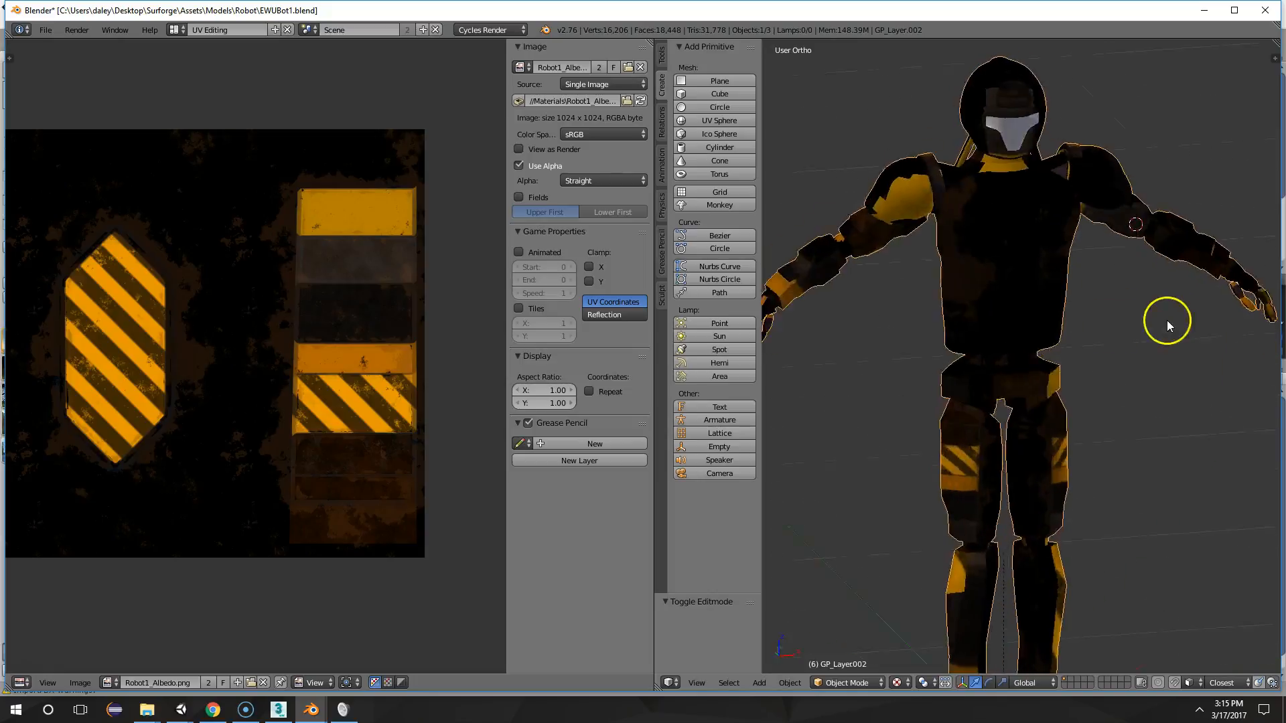
scroll(1197, 397, up, 3)
middle_drag(1196, 397, 985, 443)
key(Tab)
mouse_move(989, 509)
middle_down()
mouse_move(1030, 525)
mouse_move(984, 516)
middle_up()
key(Tab)
Select all linked faces of the robot's helmet in Edit Mode
key(Tab)
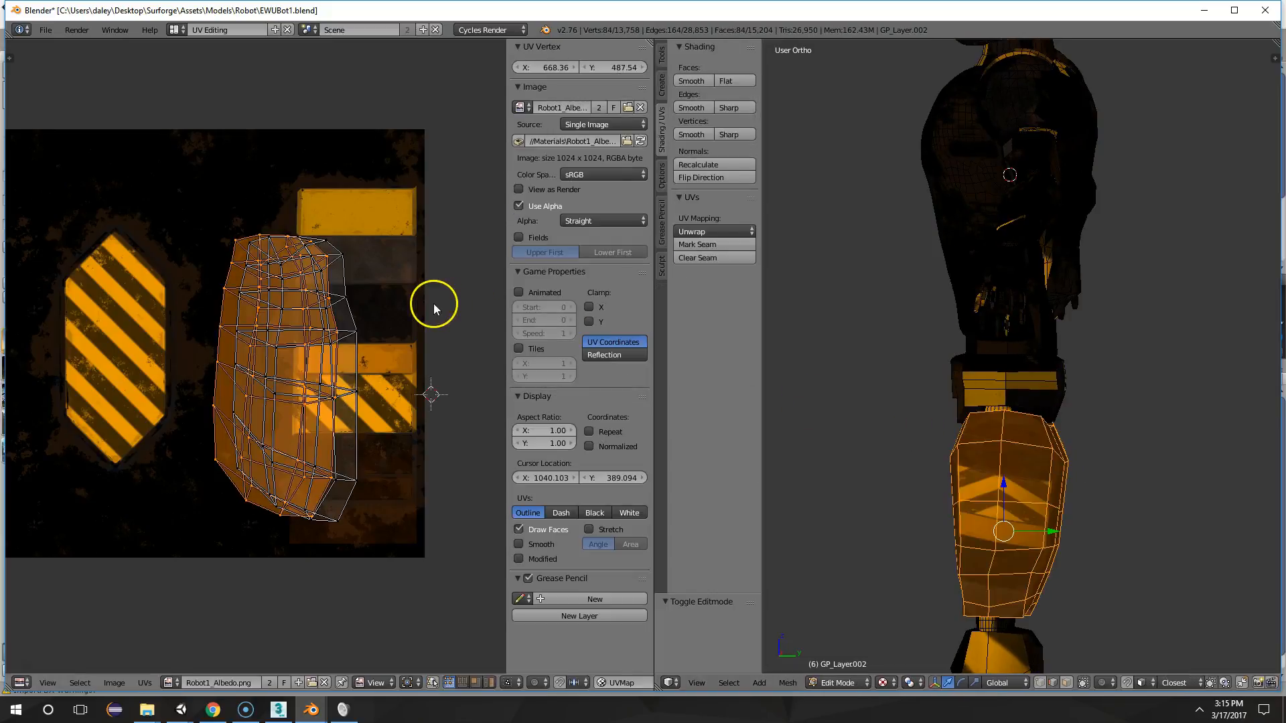
middle_drag(936, 433, 1103, 241)
key(Tab)
key(Tab)
right_click(1059, 234)
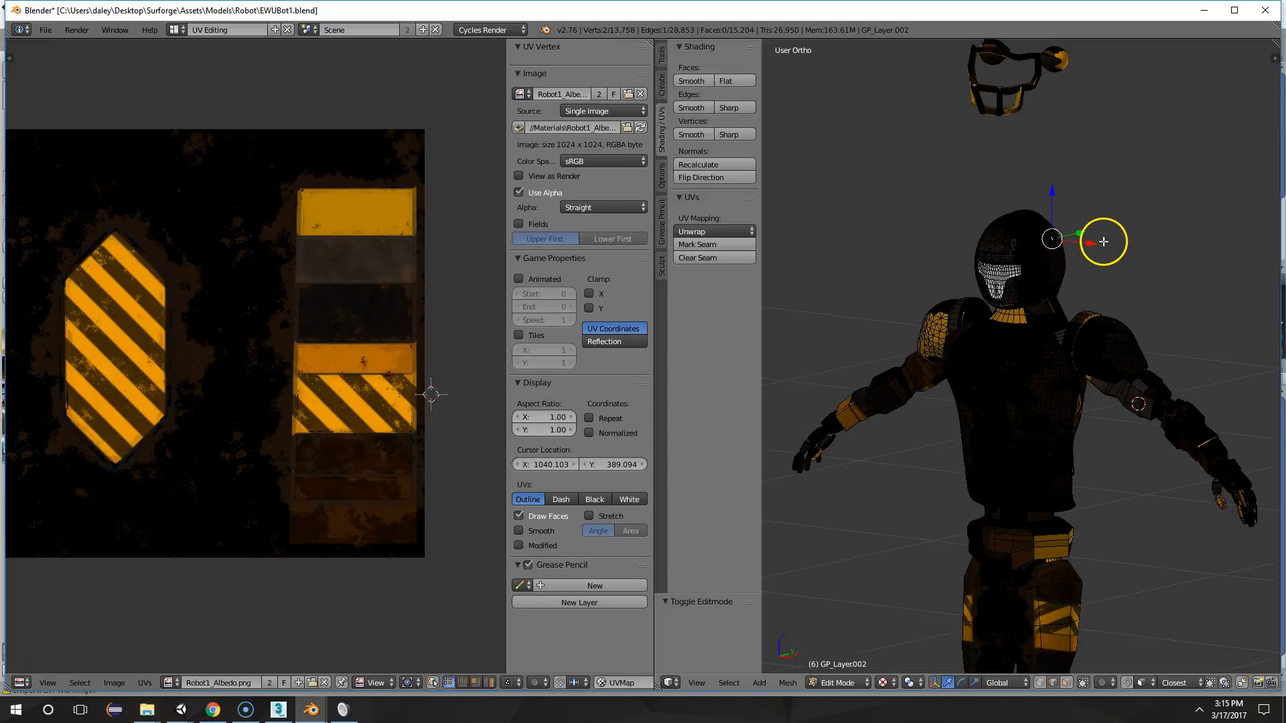
key(ctrl+l)
middle_drag(941, 228, 1276, 311)
key(Tab)
key(Tab)
middle_drag(1016, 338, 1011, 324)
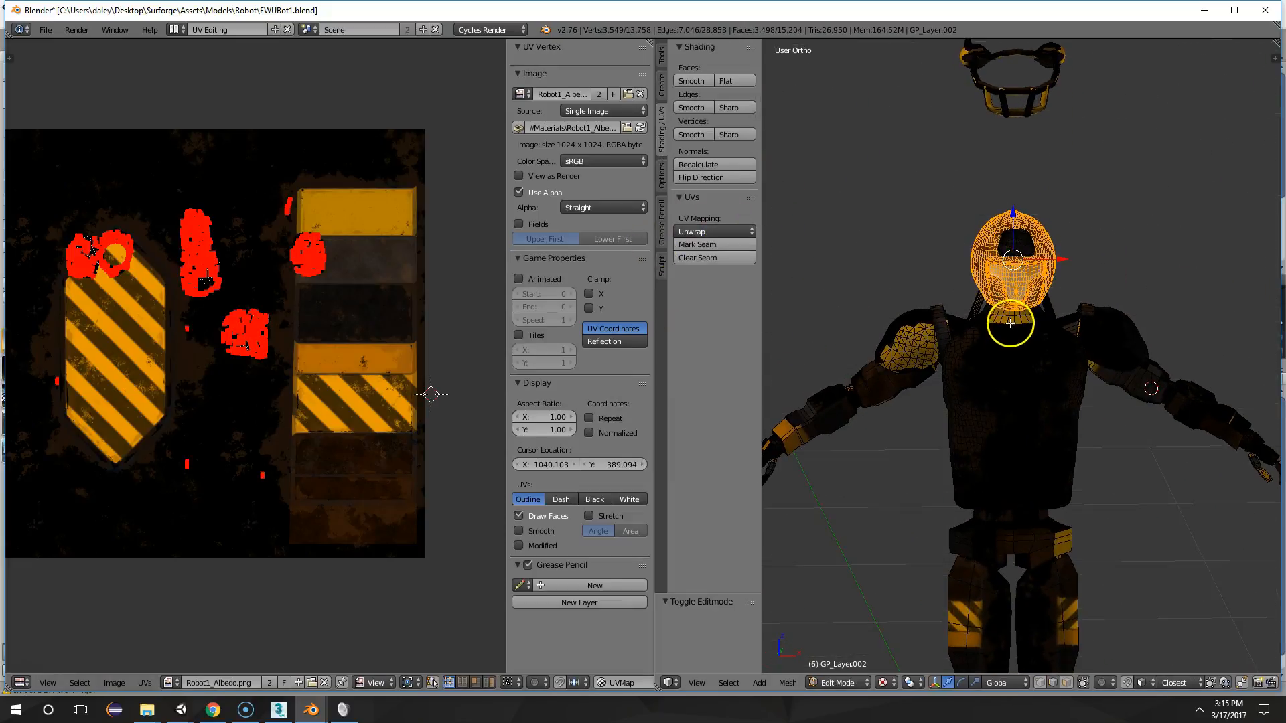
Unwrap the helmet with Project From View from the front orthographic view and check the projected texture
key(KP_1)
key(u)
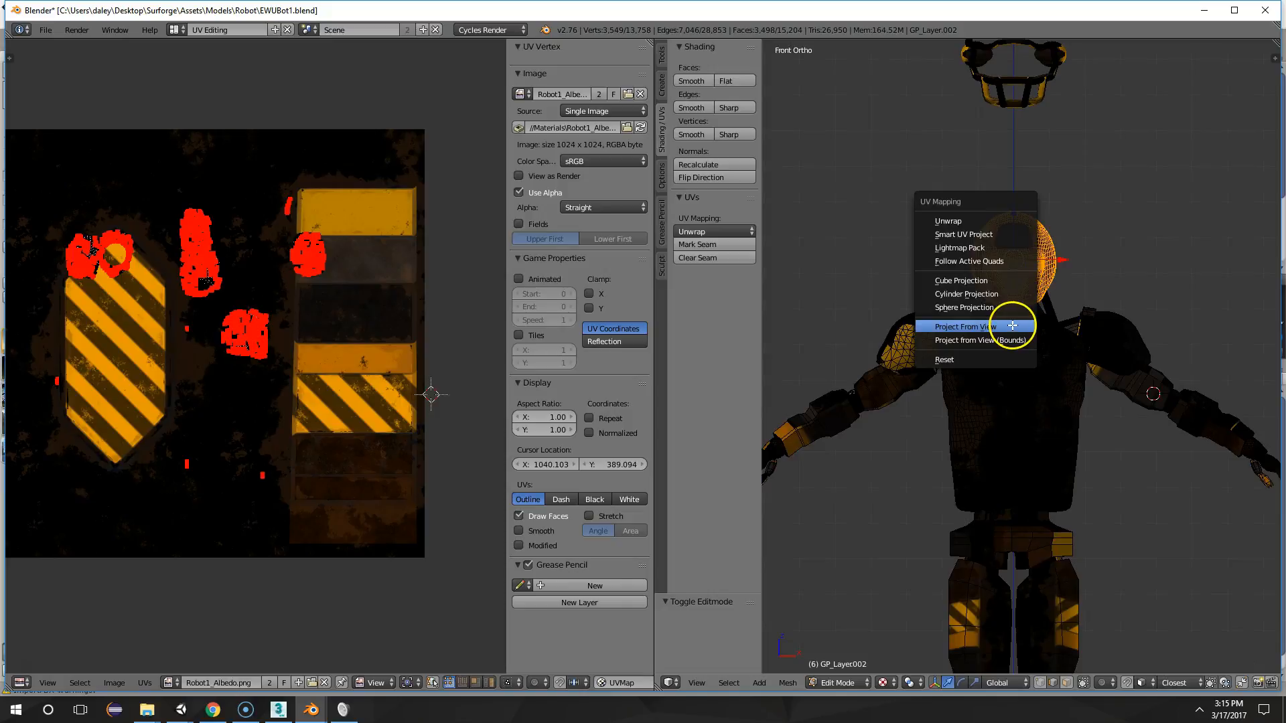
click(1012, 327)
key(Tab)
middle_drag(1170, 263, 971, 261)
key(Tab)
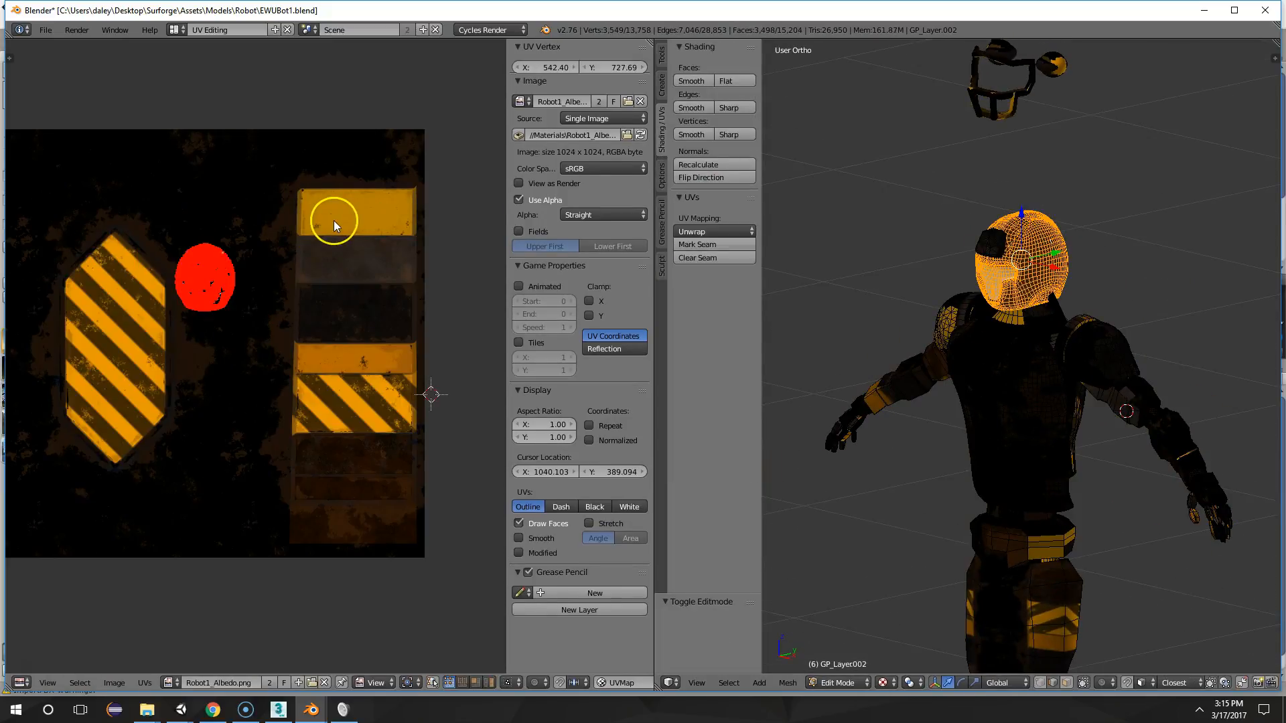
Select all of the helmet's UVs, move the island onto the hazard-striped hexagonal panel and inspect the helmet
key(a)
key(g)
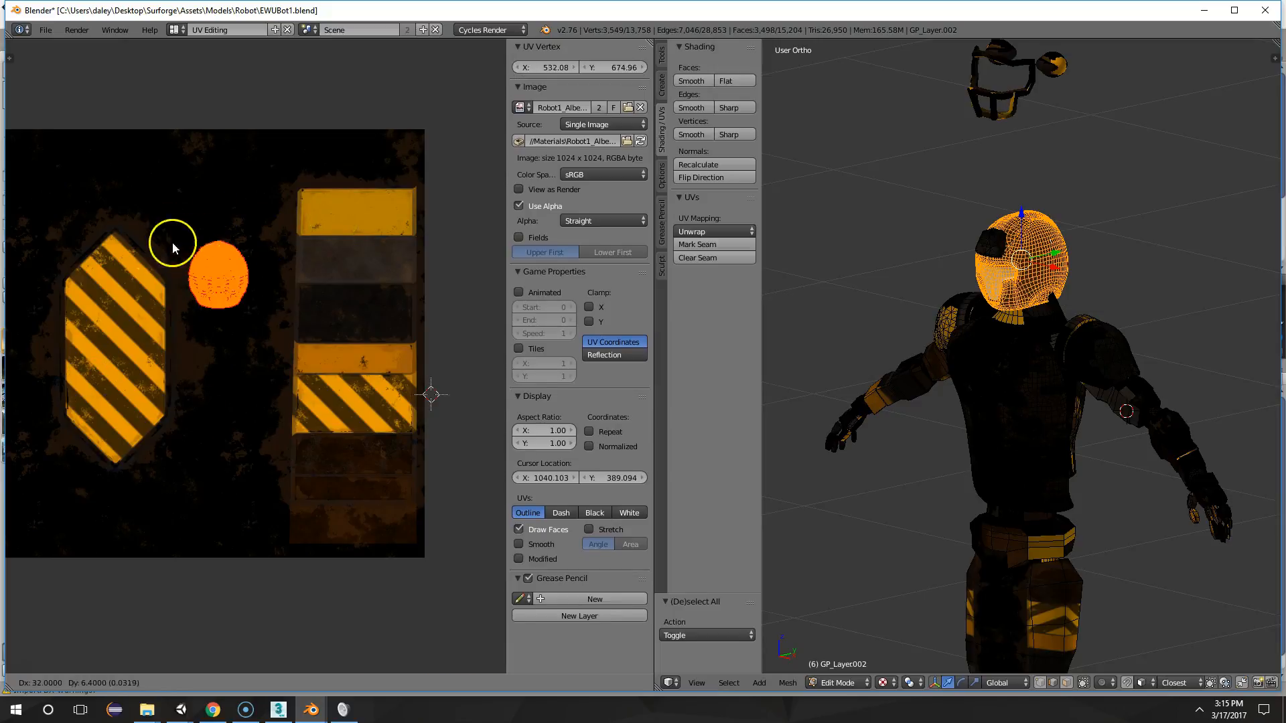
click(91, 282)
key(Tab)
middle_drag(995, 249, 960, 201)
scroll(1006, 229, up, 4)
middle_drag(1065, 167, 1123, 315)
scroll(1152, 302, up, 2)
key(Tab)
middle_drag(1186, 290, 991, 221)
Move the helmet's UV island to the dark rusty area beside the orange panel and inspect the helmet
key(g)
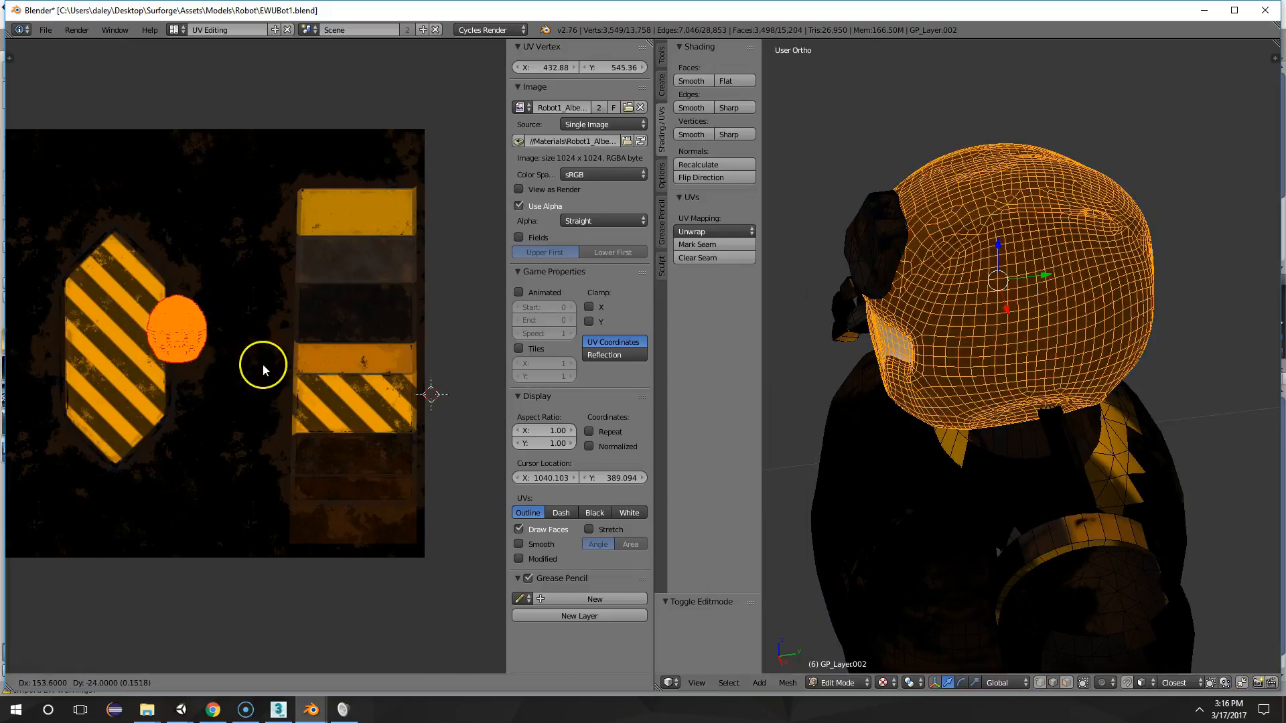
click(351, 365)
key(Tab)
scroll(1120, 344, up, 6)
scroll(1148, 335, down, 5)
middle_drag(1149, 336, 1035, 311)
key(Tab)
Move the helmet's UV island onto the dark brown panel below the stripes in the panel column and check the helmet
key(g)
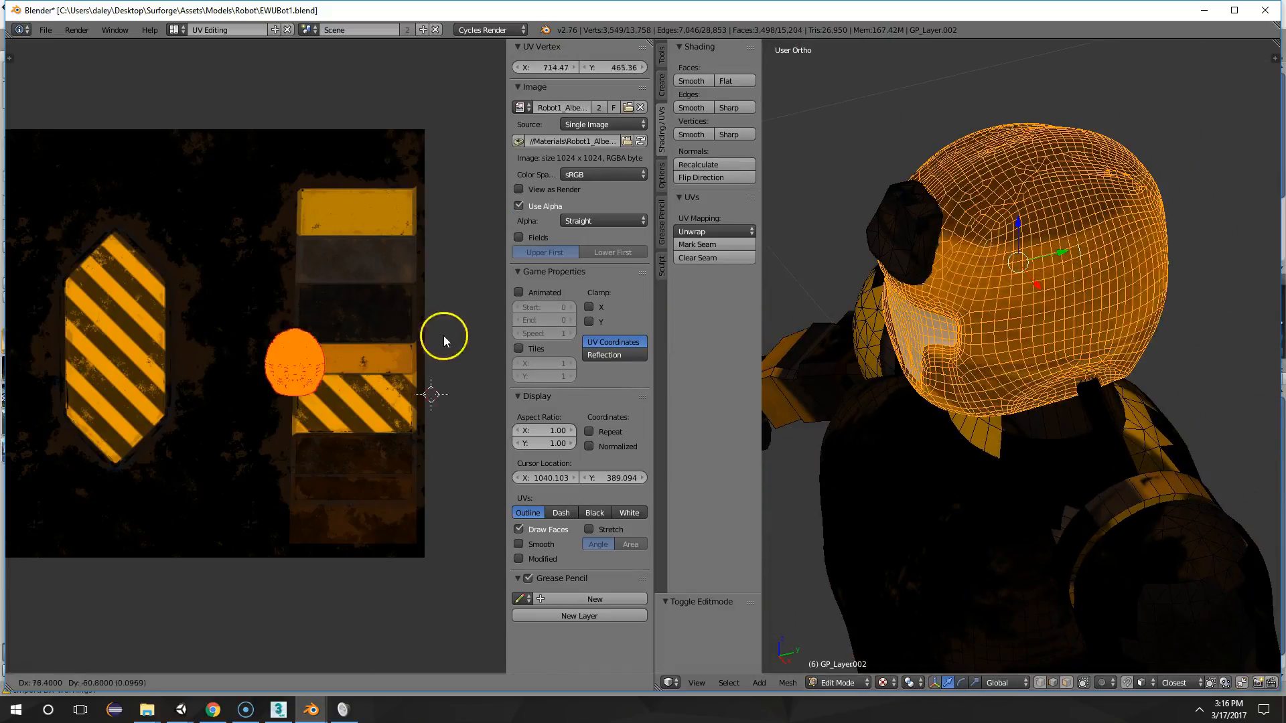
click(467, 430)
key(Tab)
scroll(1061, 352, down, 4)
middle_drag(1061, 352, 1134, 339)
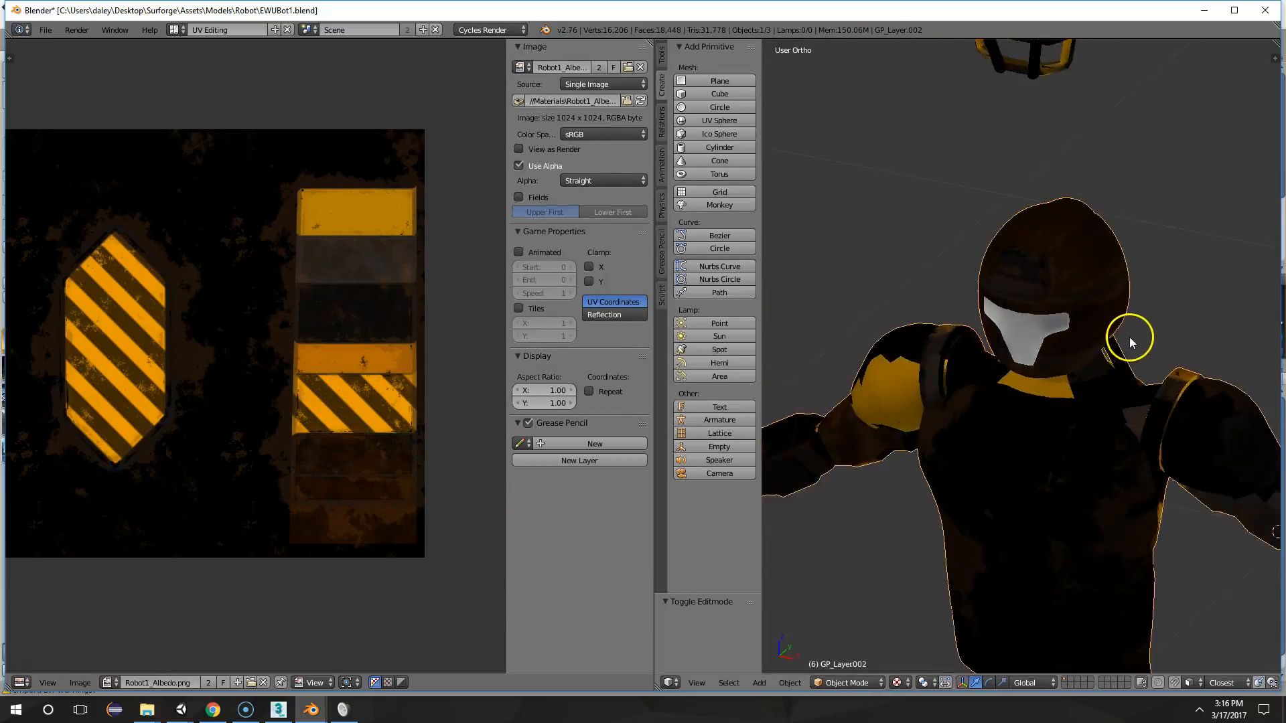
Unwrap the helmet with Cube Projection and inspect the texture on the model
key(Tab)
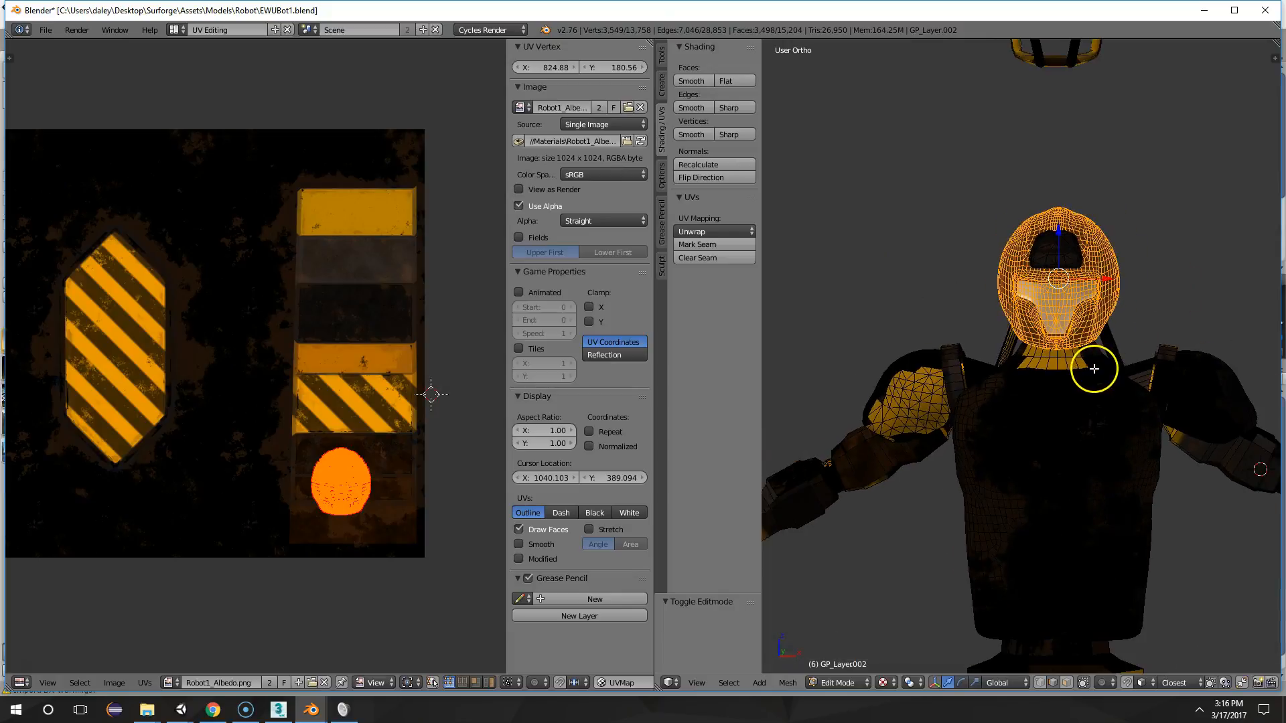
key(u)
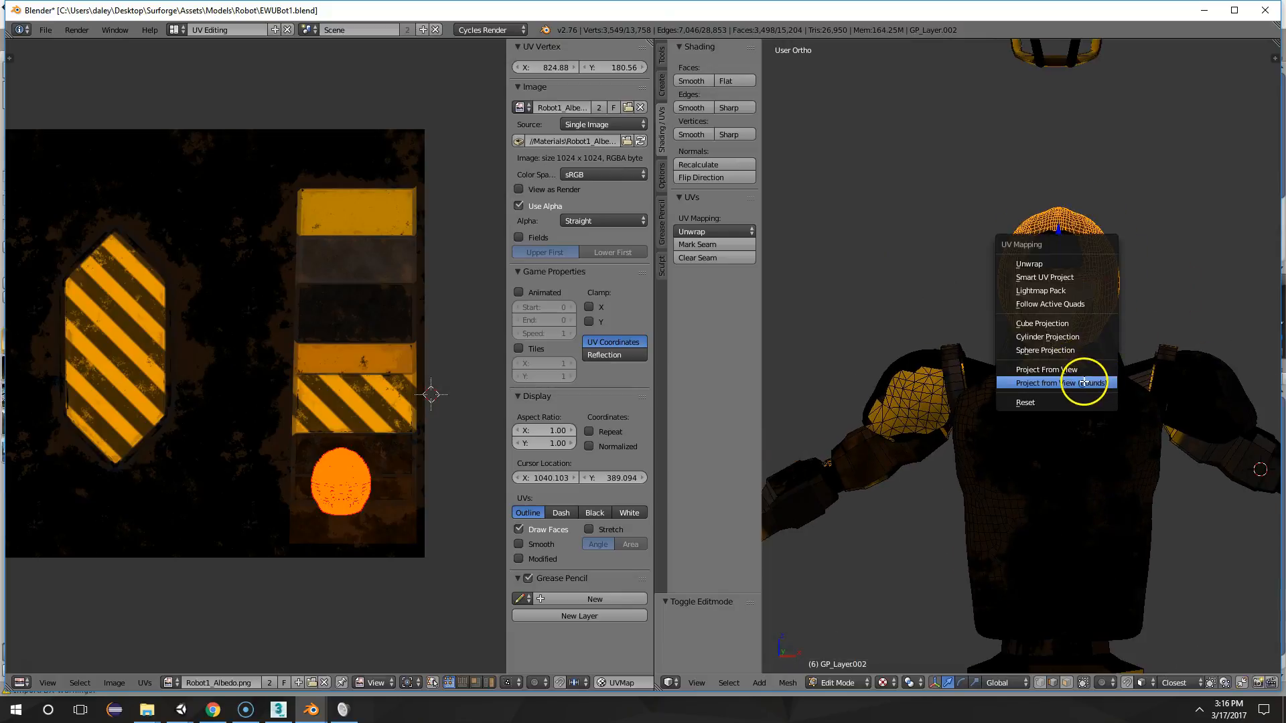
click(1050, 322)
middle_drag(965, 304, 1042, 338)
key(Tab)
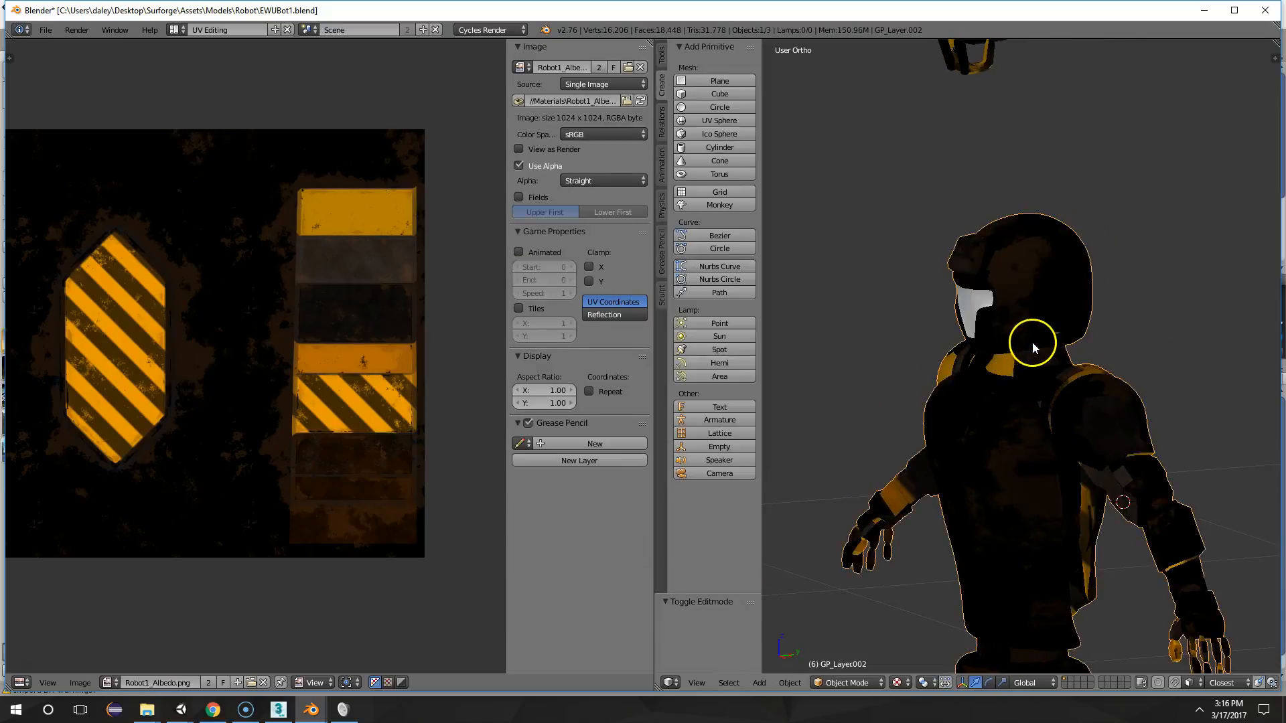
Move the helmet's cube-projected UVs onto the hazard-striped hexagonal panel and inspect the helmet
key(Tab)
key(g)
click(109, 339)
key(Tab)
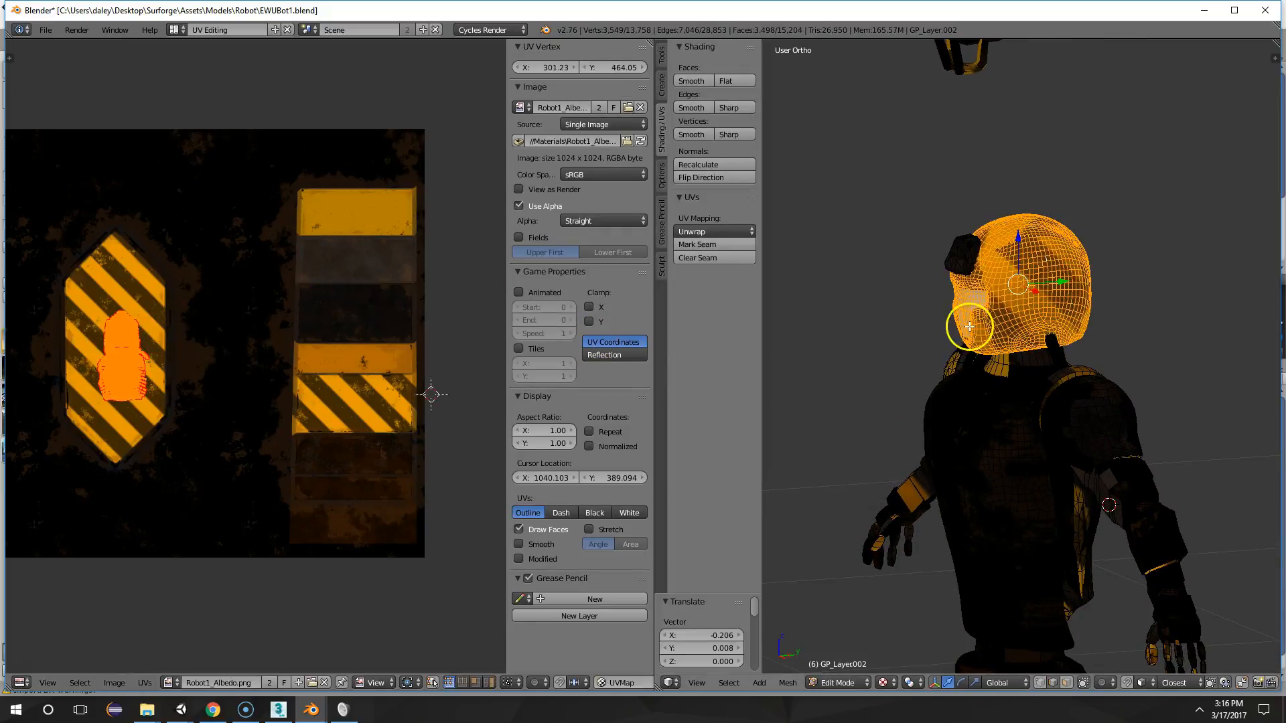
middle_drag(974, 333, 1001, 374)
Unwrap the helmet with Cylinder Projection, reapplying it from a near-front view
key(Tab)
key(u)
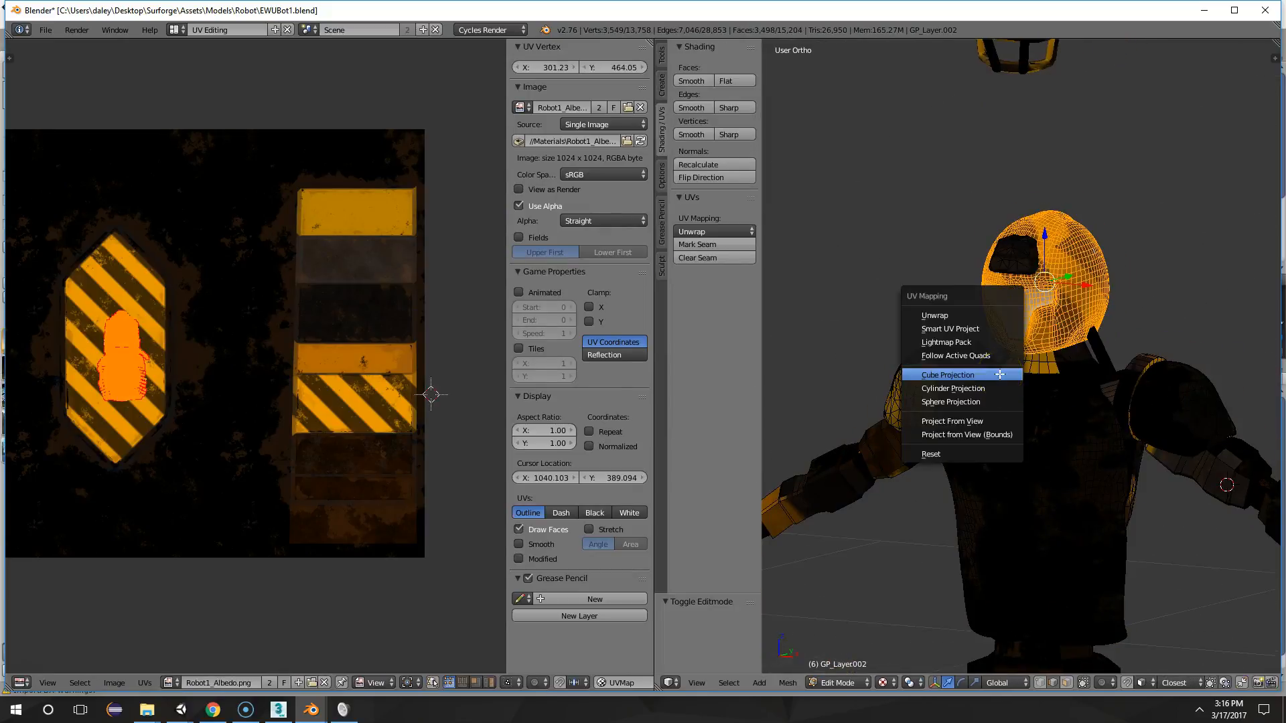
click(969, 387)
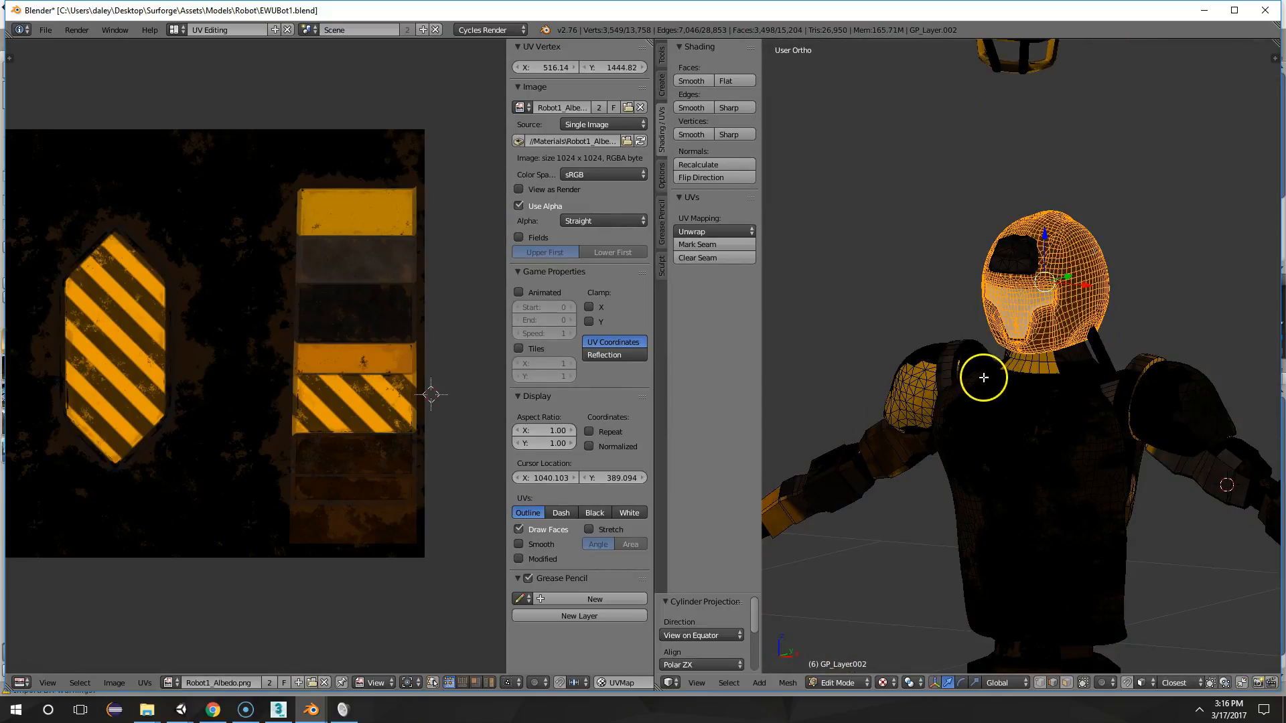
key(Tab)
key(Tab)
key(a)
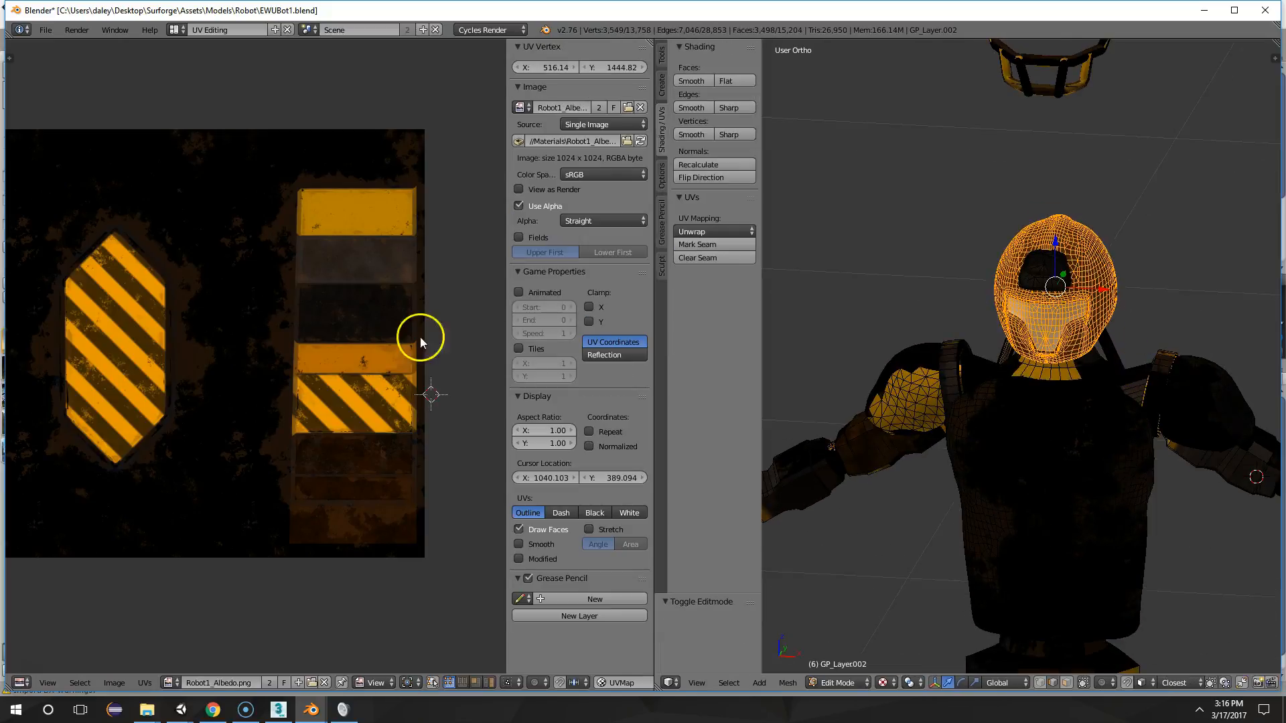
middle_drag(1011, 353, 1039, 339)
key(u)
click(1045, 346)
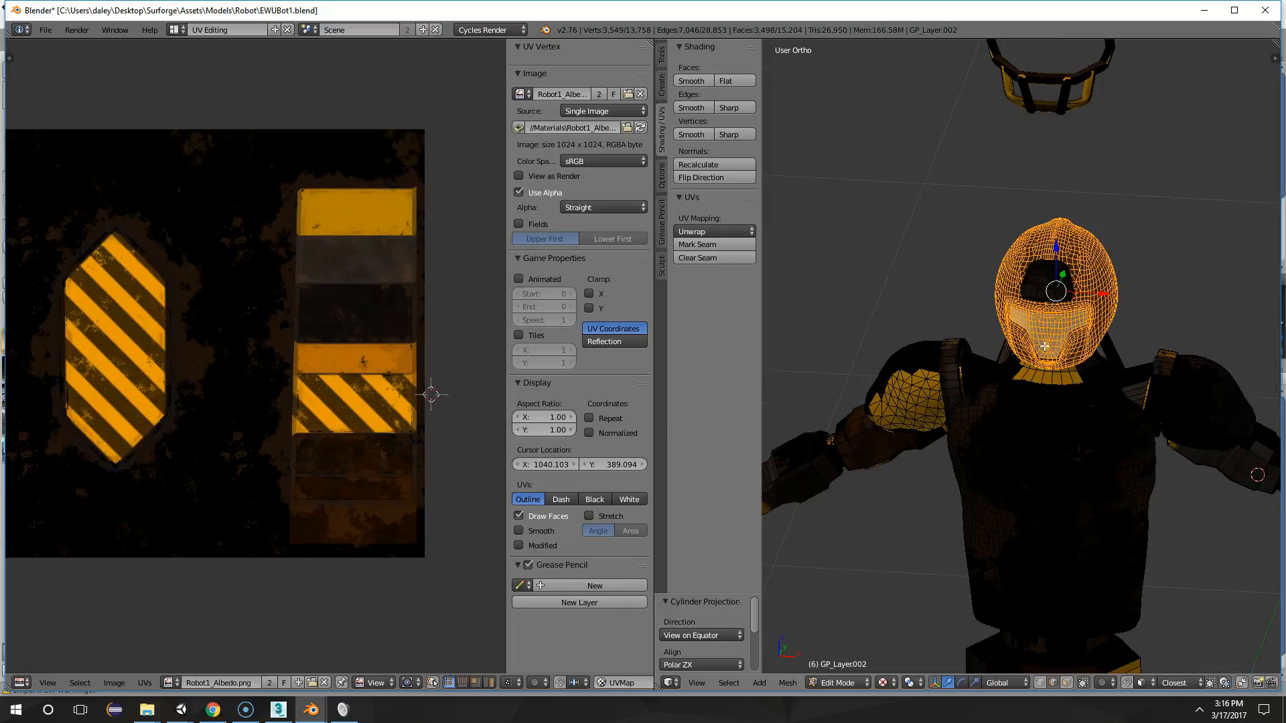
Select all of the cylinder-projected helmet UVs, move them onto the hazard-striped hexagonal panel and inspect the helmet
scroll(452, 311, down, 1)
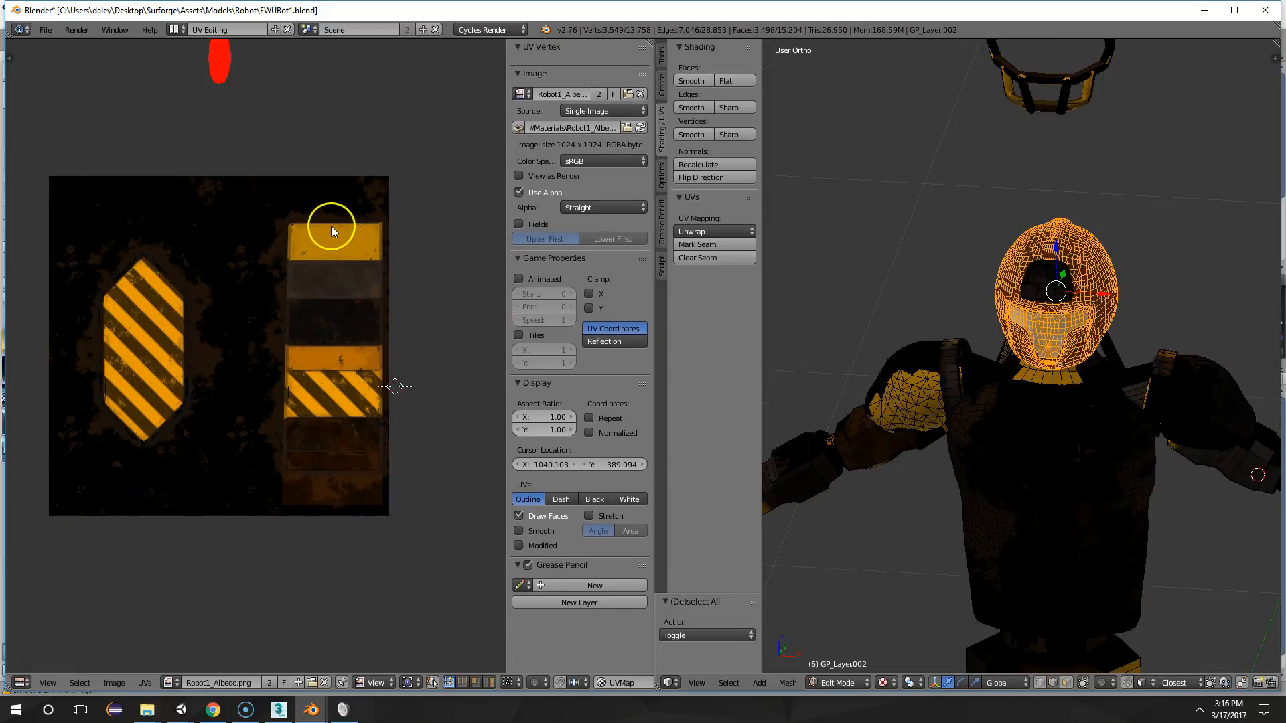
key(a)
key(g)
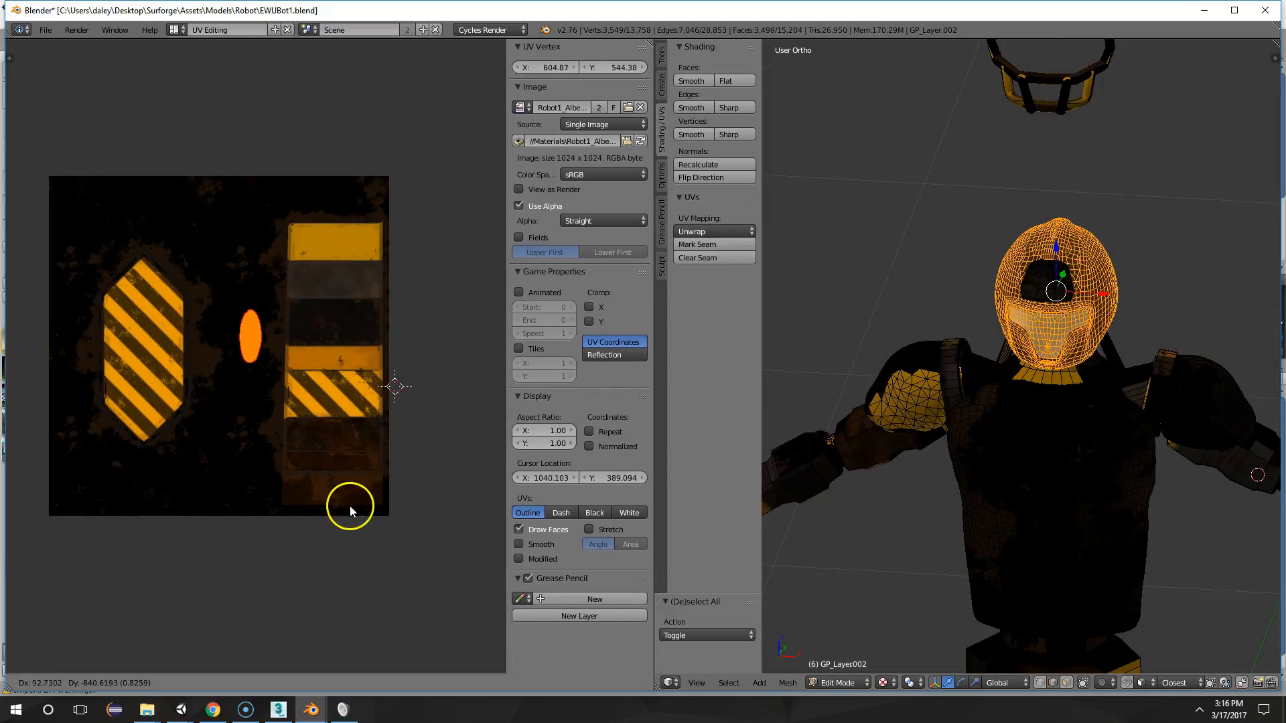
click(268, 511)
key(Tab)
middle_drag(1063, 345, 1056, 307)
key(Tab)
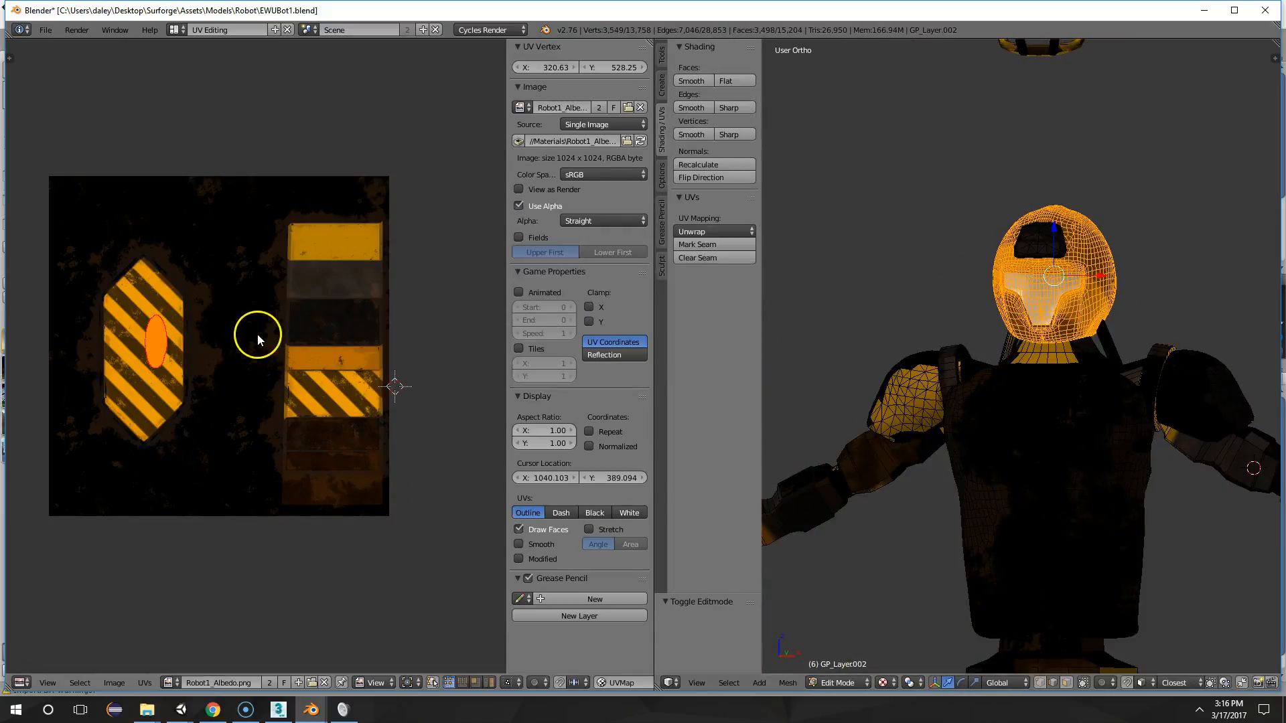
key(s)
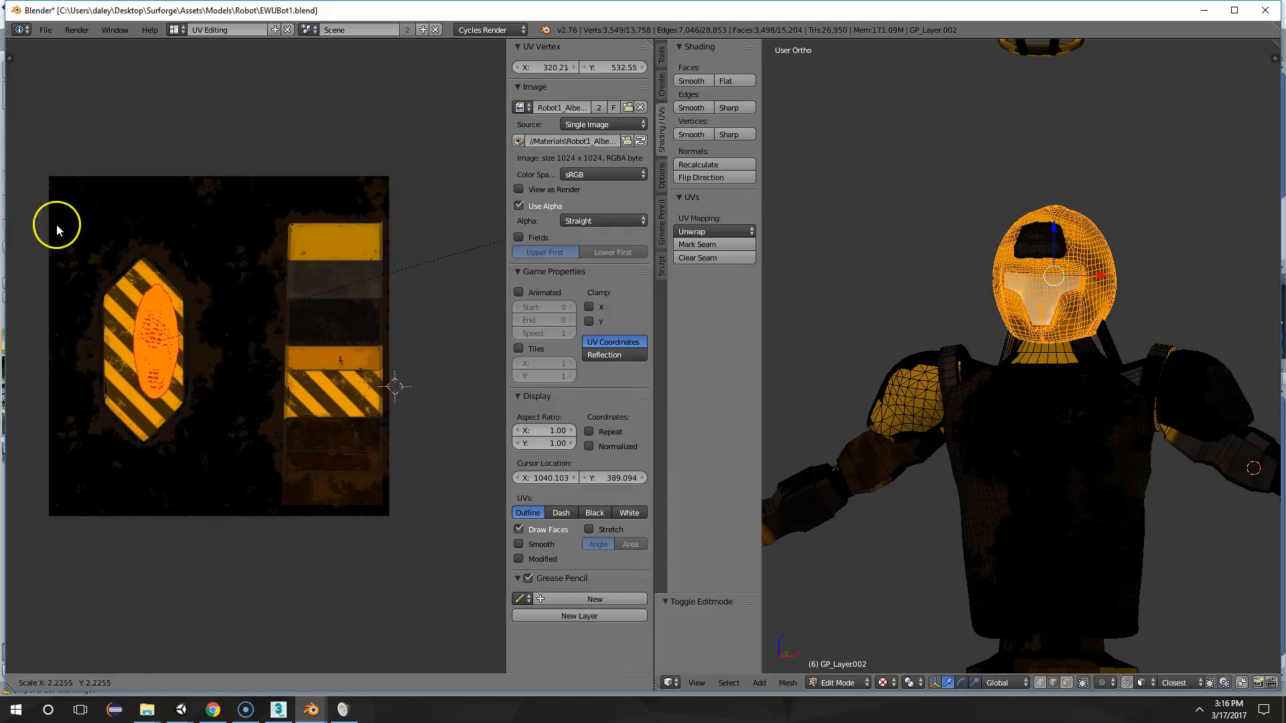
right_click(393, 178)
Examine the helmet's texture up close from the front, side and back
scroll(1146, 257, up, 2)
key(Tab)
middle_drag(1133, 263, 971, 148)
scroll(972, 147, up, 2)
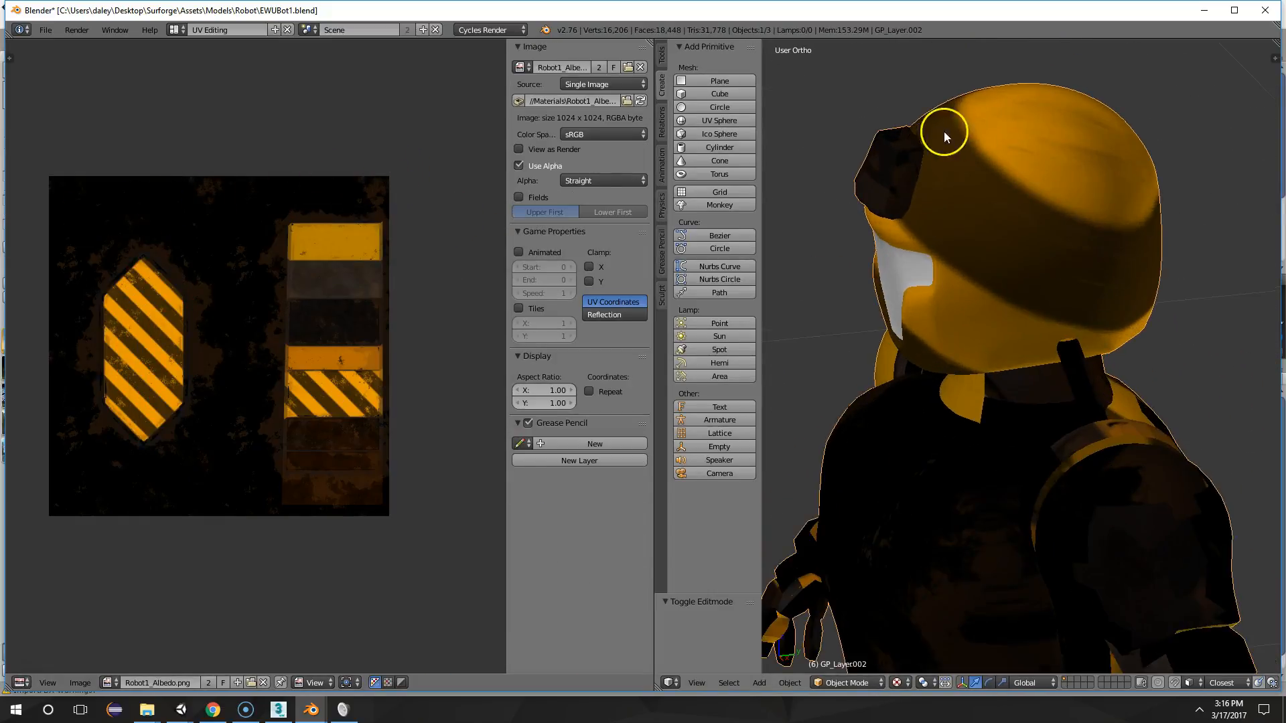
middle_drag(895, 246, 1097, 138)
scroll(1099, 146, up, 2)
middle_drag(1057, 216, 984, 290)
middle_drag(1072, 293, 1128, 242)
Scale the helmet's UV island up by a factor of 6.45 and inspect the stripes on the helmet
key(Tab)
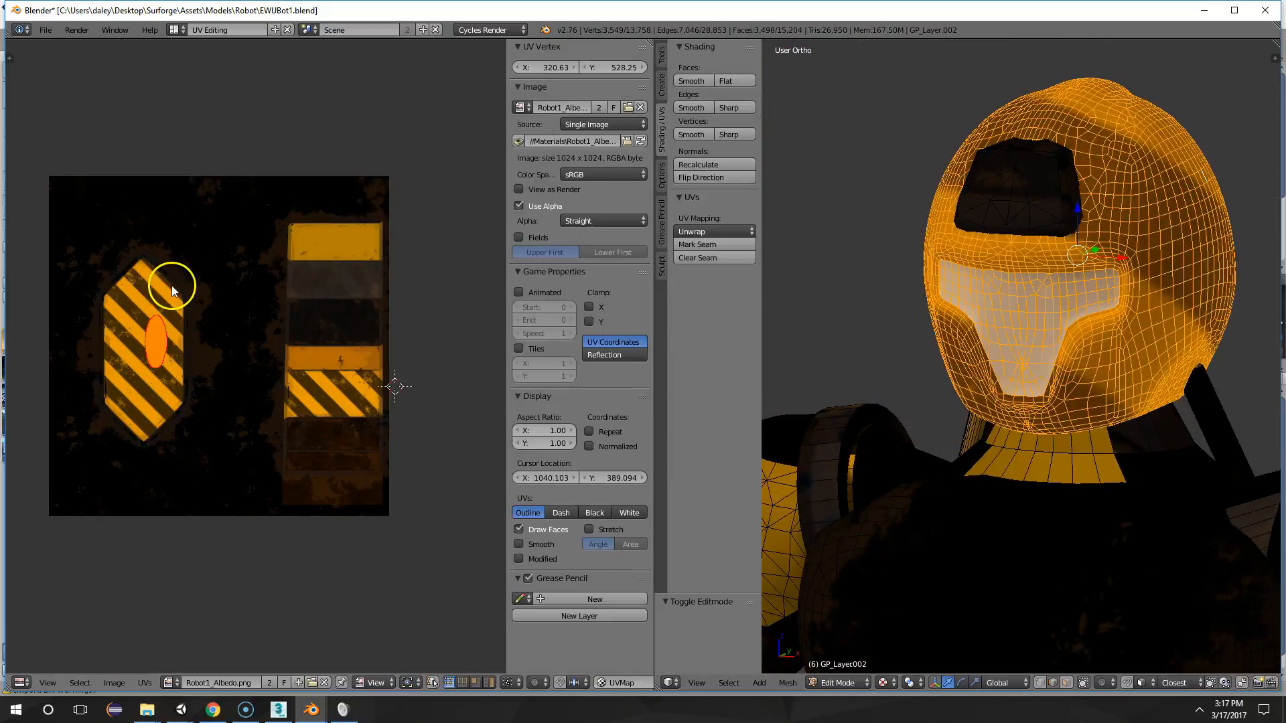
key(s)
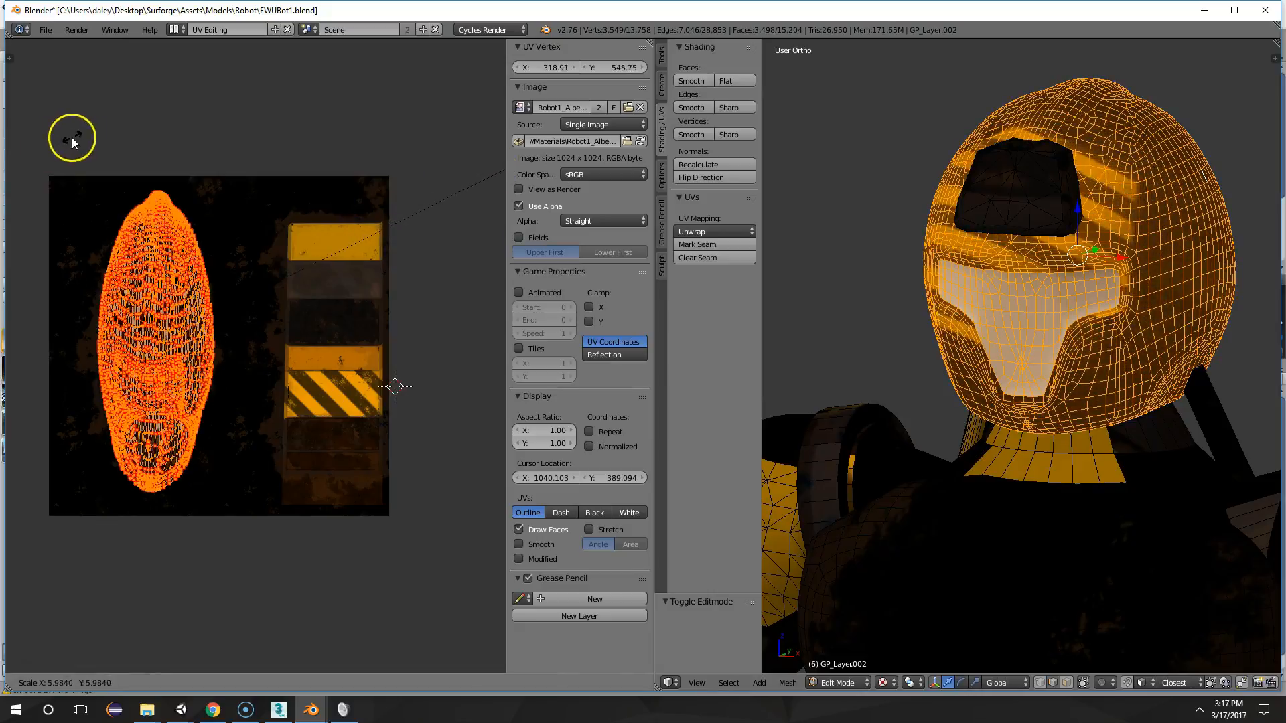
click(106, 130)
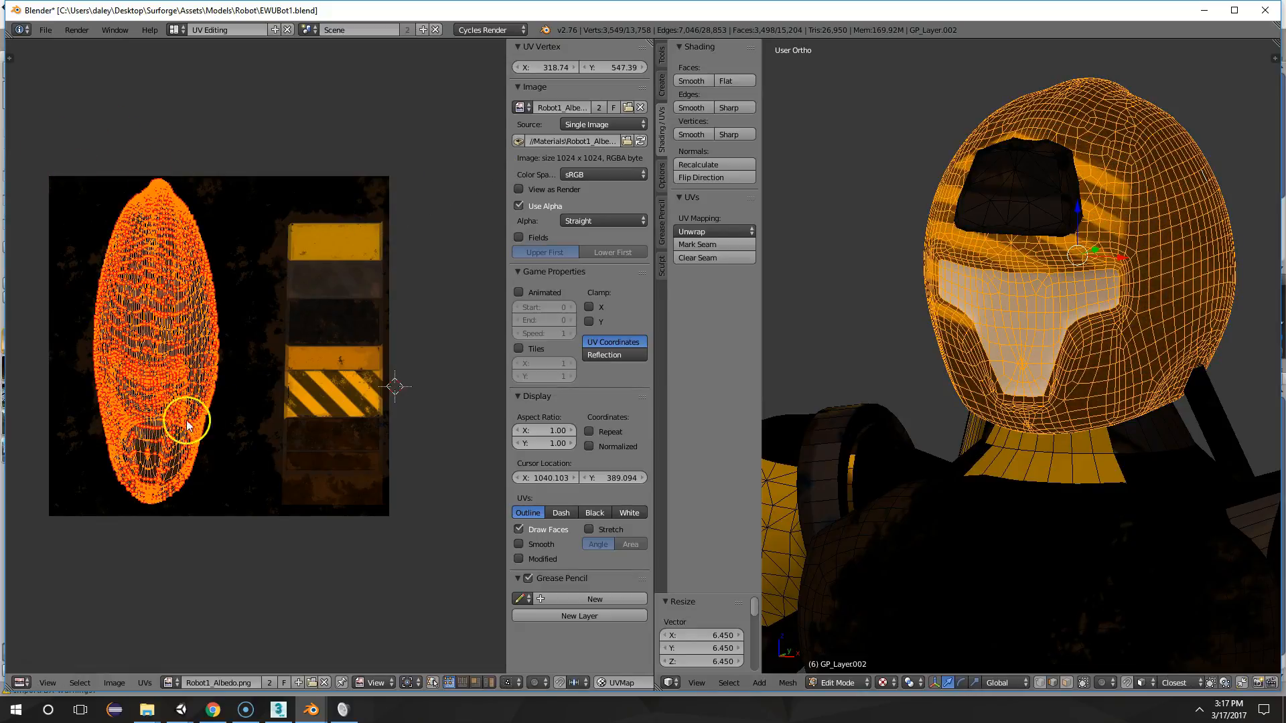
scroll(186, 424, up, 2)
scroll(1181, 321, down, 1)
key(Tab)
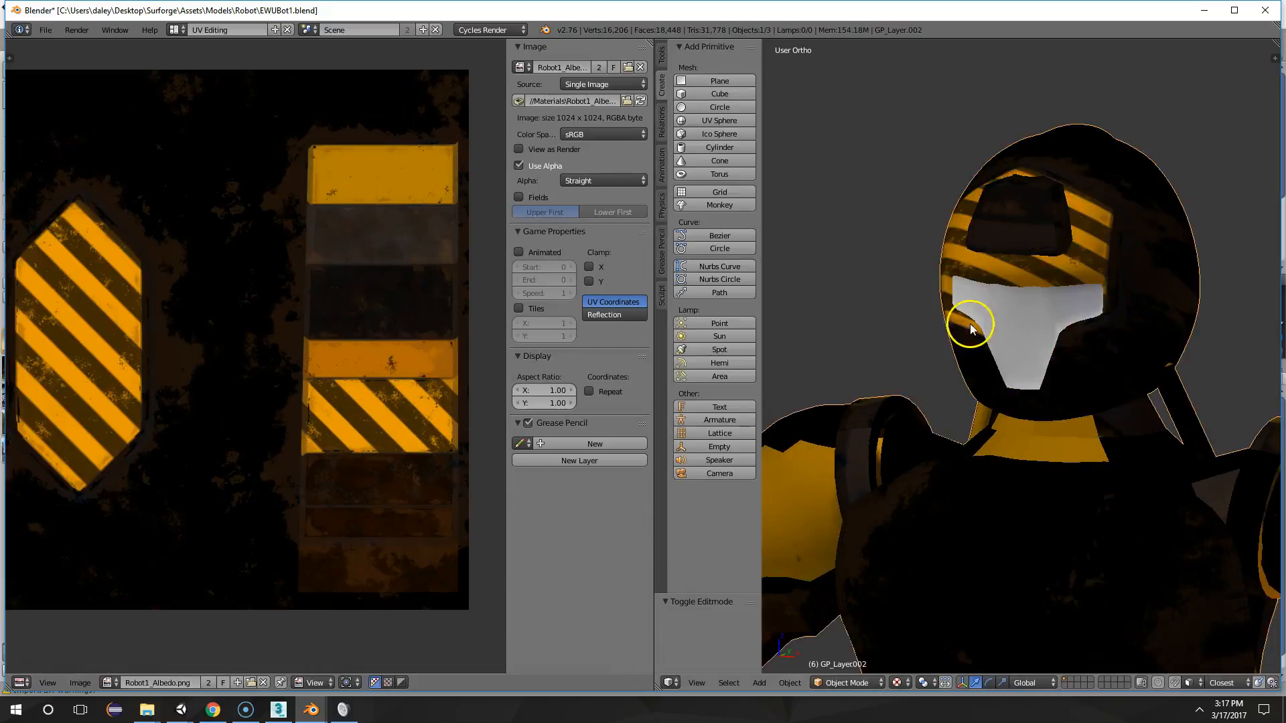
middle_drag(971, 327, 1043, 327)
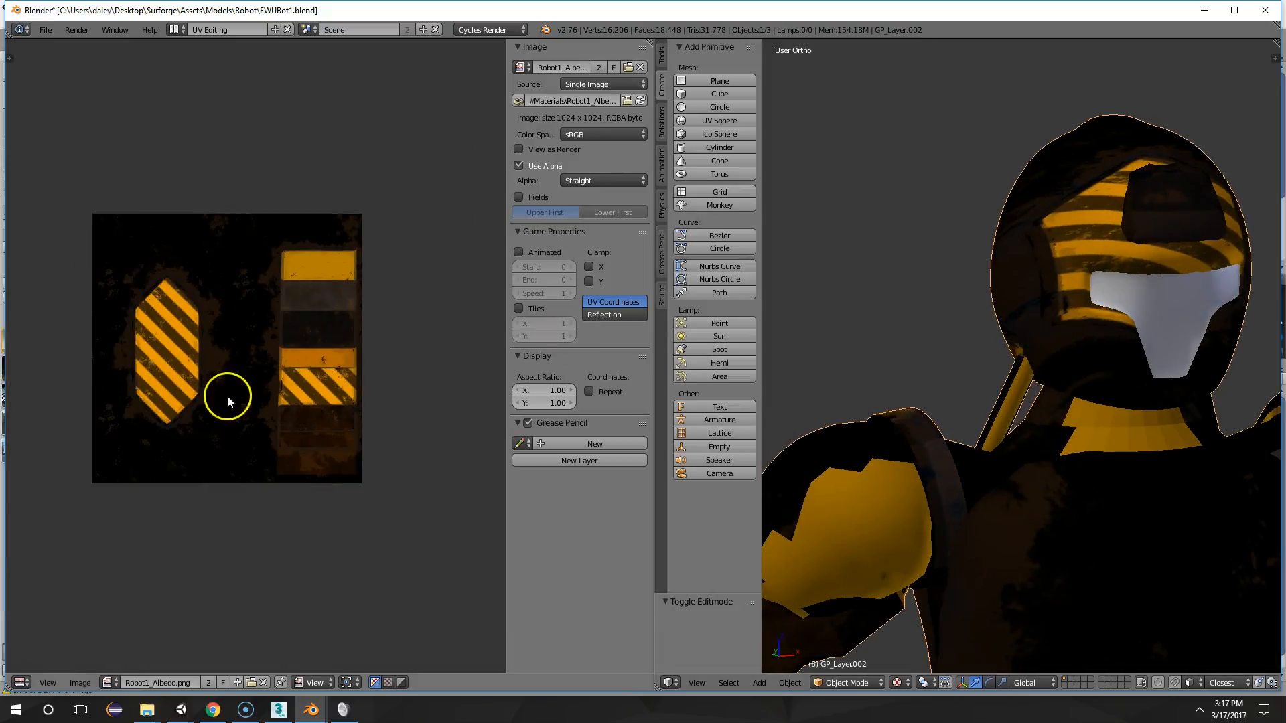
key(Tab)
middle_drag(1143, 342, 1099, 355)
key(Tab)
scroll(1076, 400, down, 4)
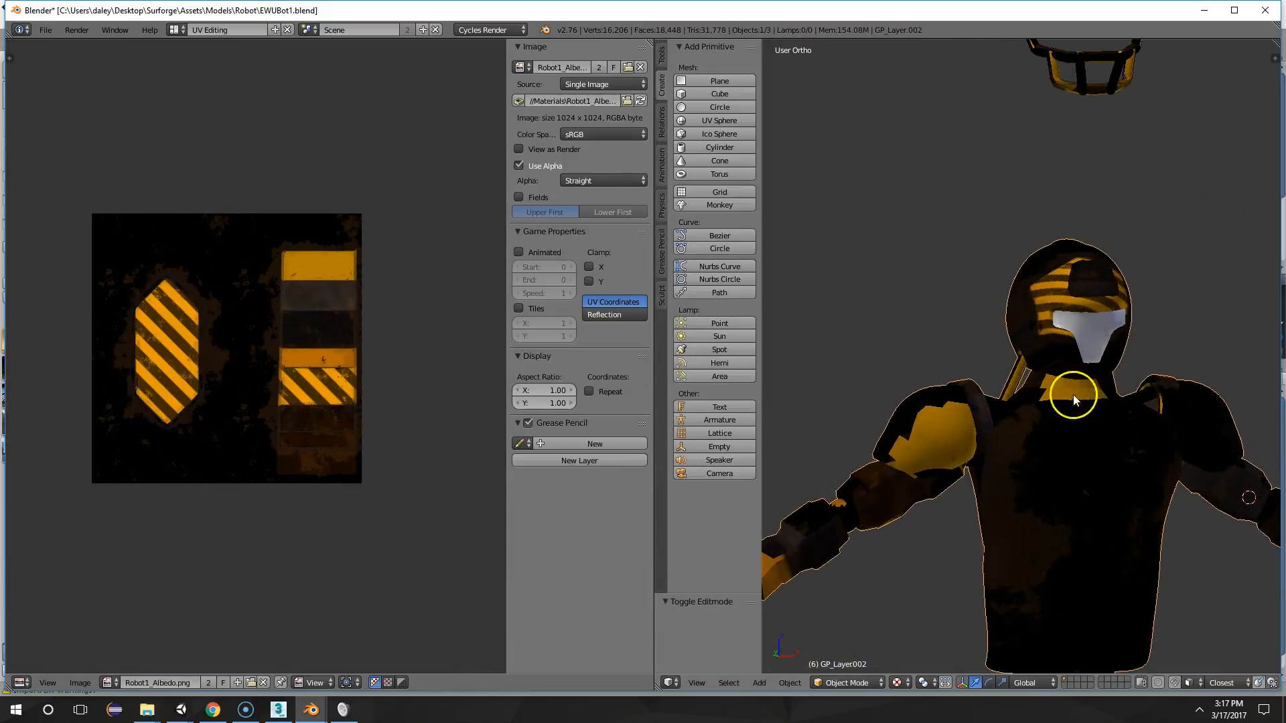
Rotate the helmet's UV island by -19.971°, scale it down slightly and check the helmet from another angle
key(Tab)
key(r)
click(460, 275)
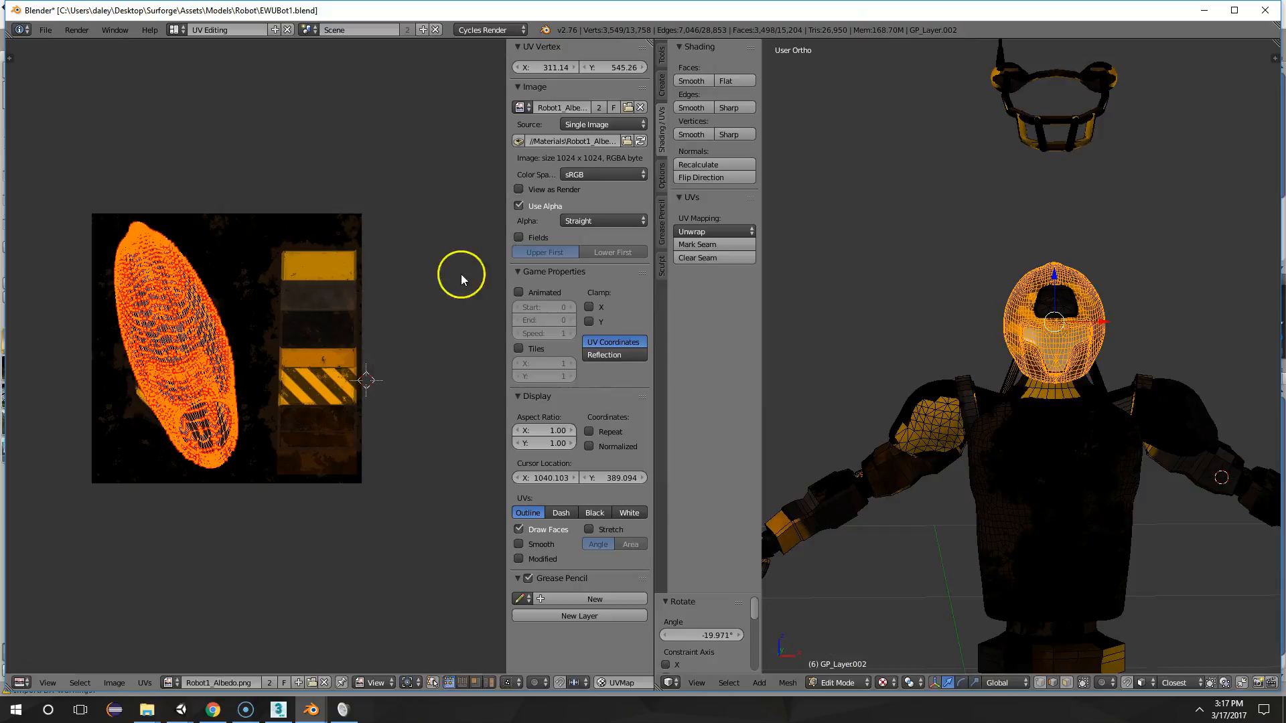
key(s)
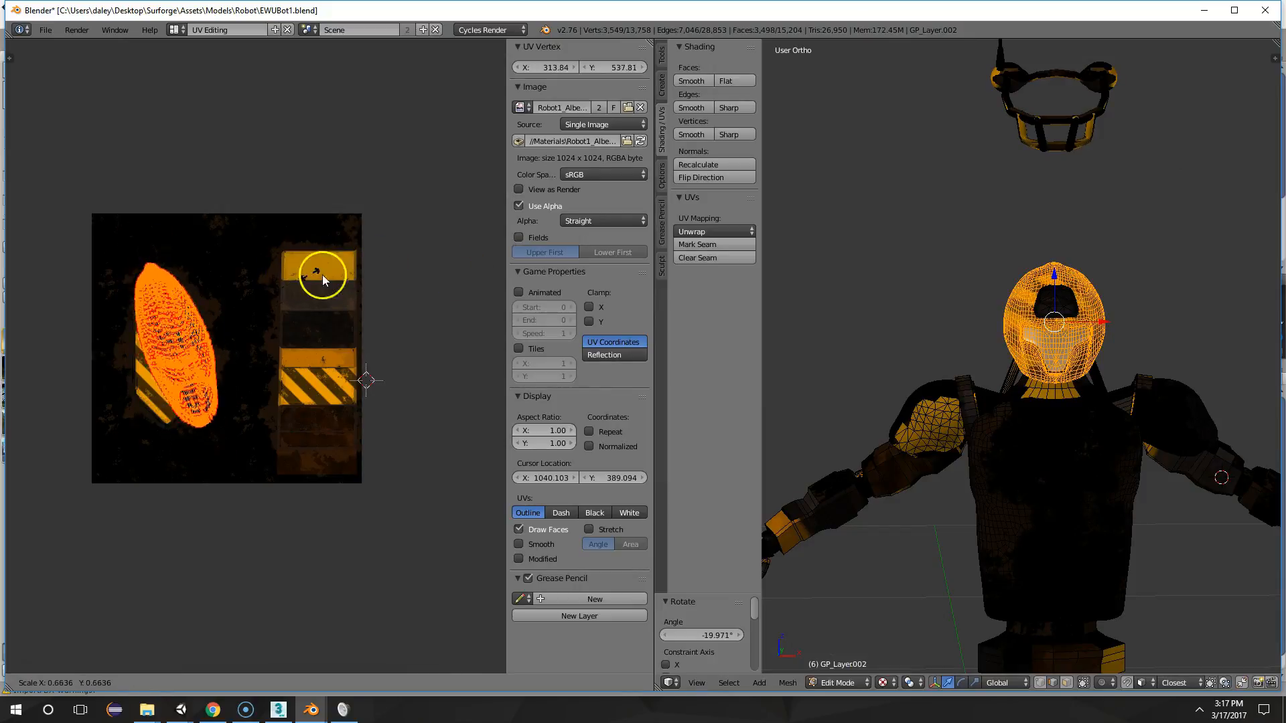
click(372, 269)
middle_drag(375, 268, 400, 272)
key(Tab)
middle_drag(1072, 347, 904, 365)
Move the tilted helmet UV island over the panel column and check the helmet
key(Tab)
key(g)
click(402, 345)
key(Tab)
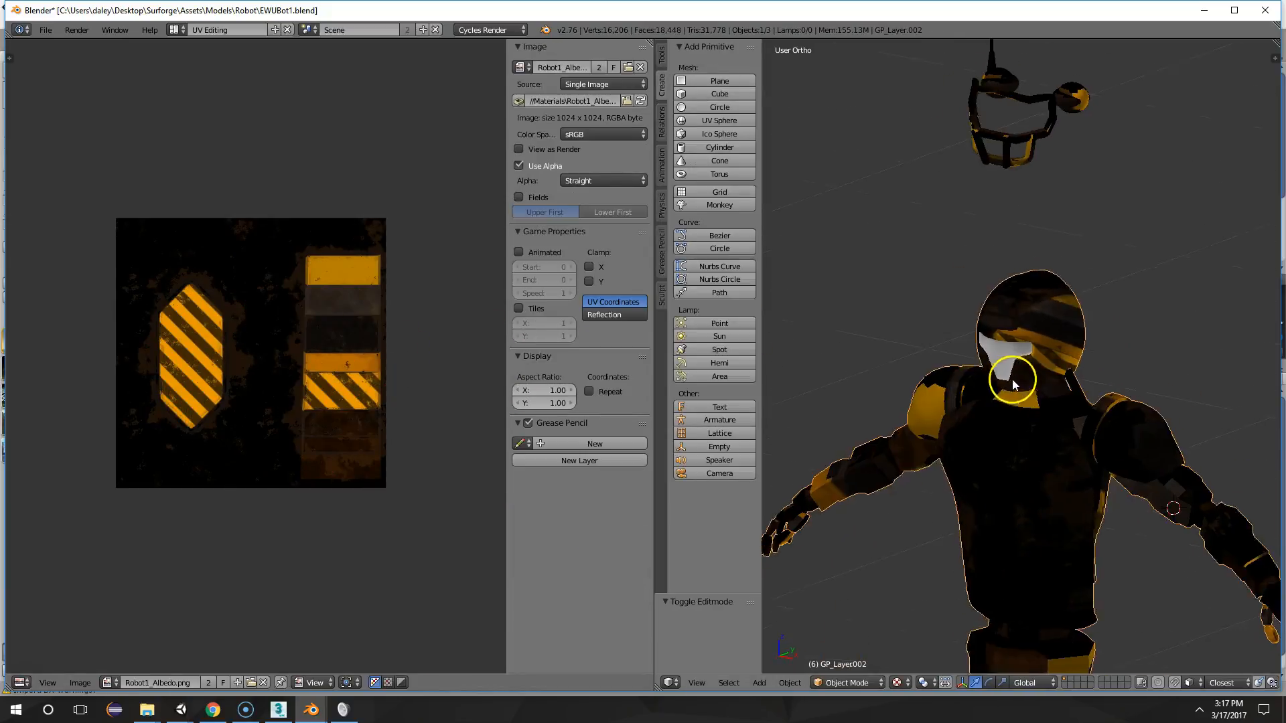
Rotate the helmet's UV island upright by about 18°, shrink it and move it between the hexagonal panel and the panel column
key(Tab)
key(r)
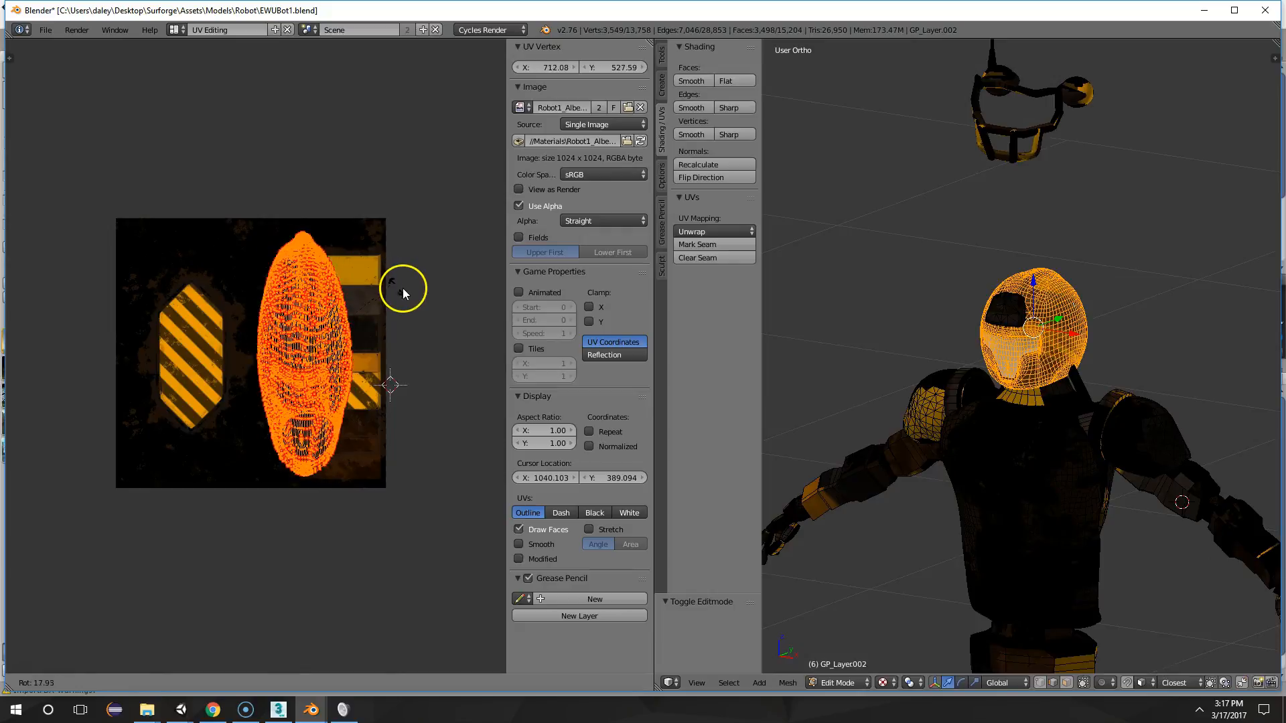
click(404, 289)
key(s)
click(364, 288)
key(g)
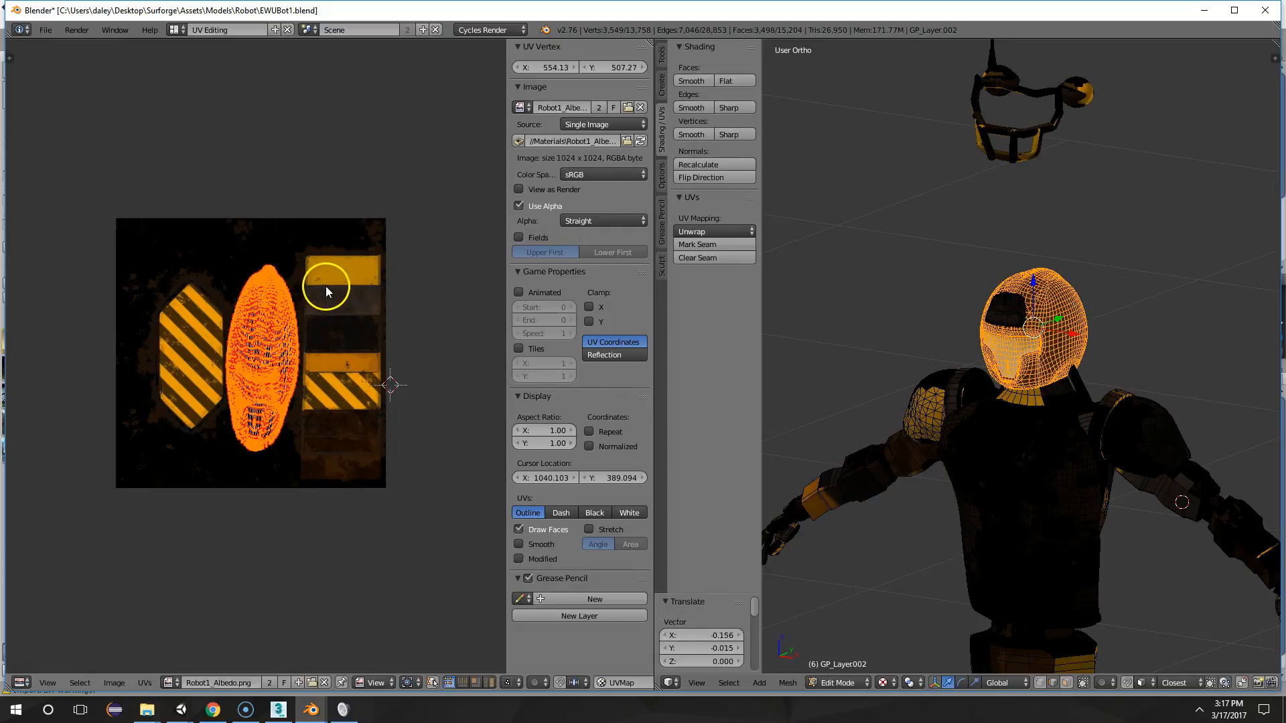
click(320, 282)
key(Tab)
middle_drag(1096, 410, 1045, 308)
scroll(879, 434, up, 3)
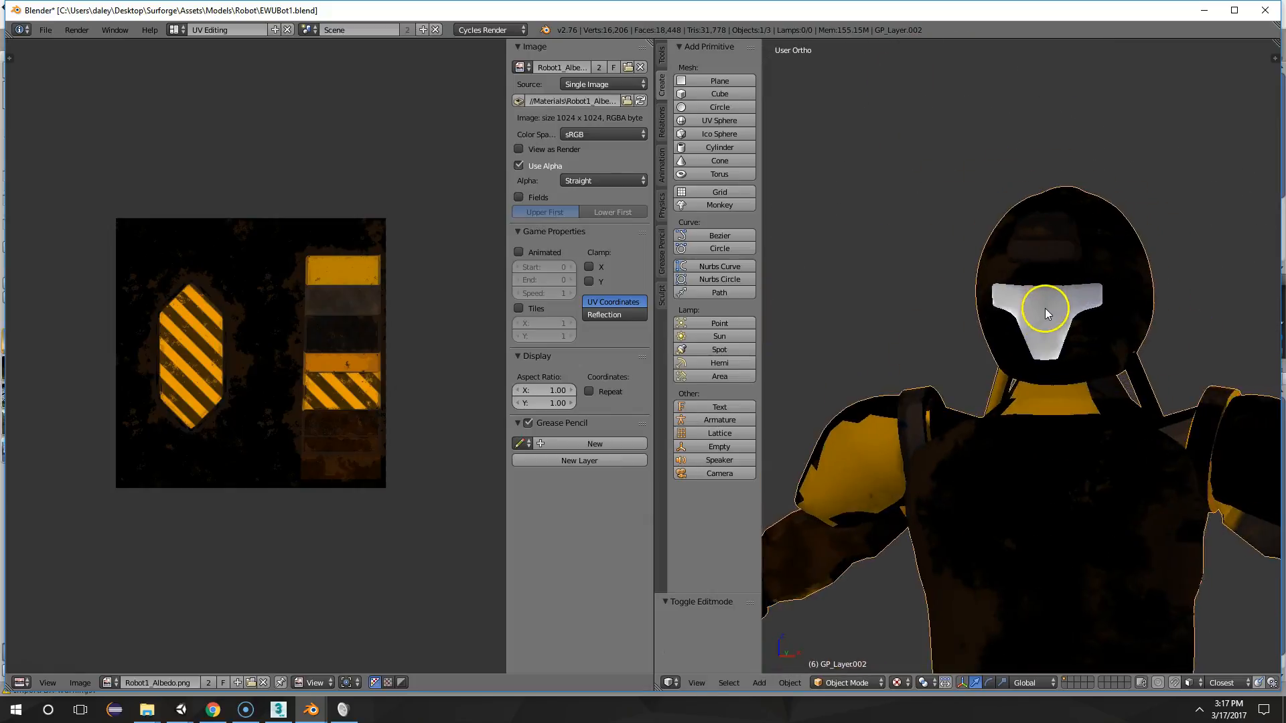
Rotate the helmet's UV island to a steep tilt, move it to the lower part of the texture and inspect the helmet
key(Tab)
key(r)
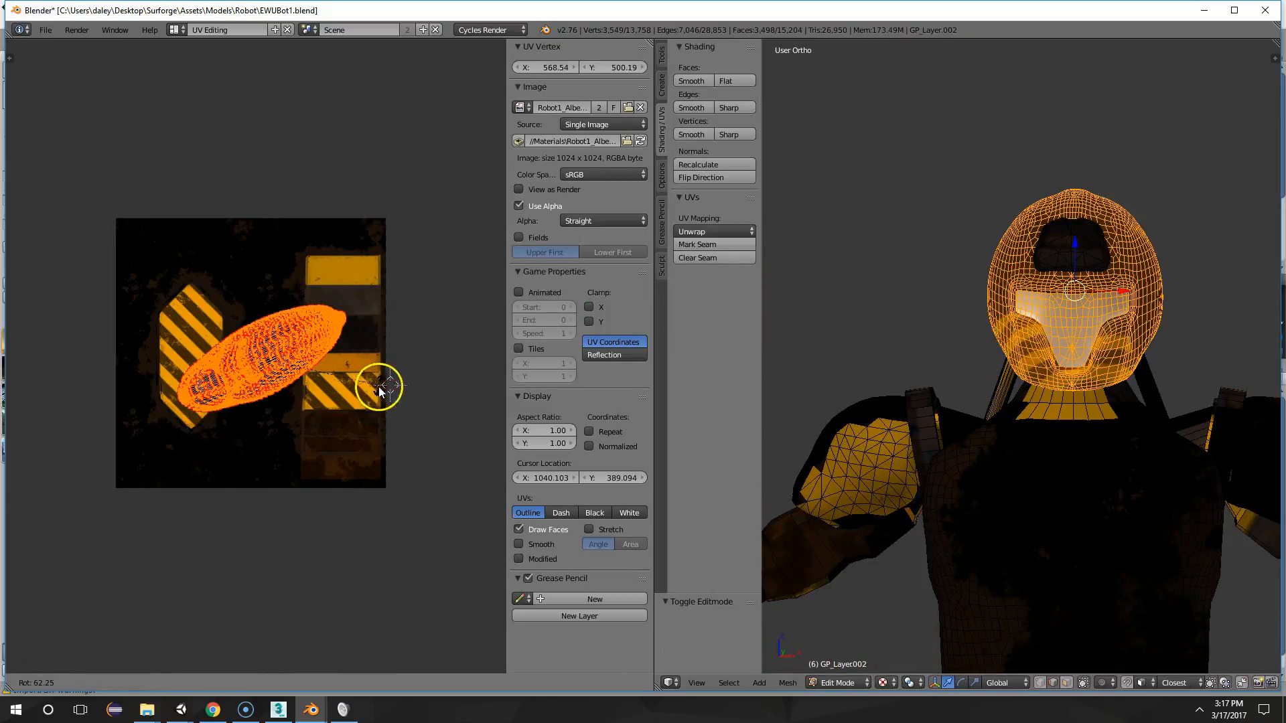
click(373, 416)
key(g)
click(377, 506)
key(Tab)
middle_drag(1126, 431, 981, 410)
Rotate the helmet's UV island nearly upright, move it over the inner edge of the panel column and inspect the helmet
key(Tab)
key(r)
click(253, 290)
key(g)
click(282, 235)
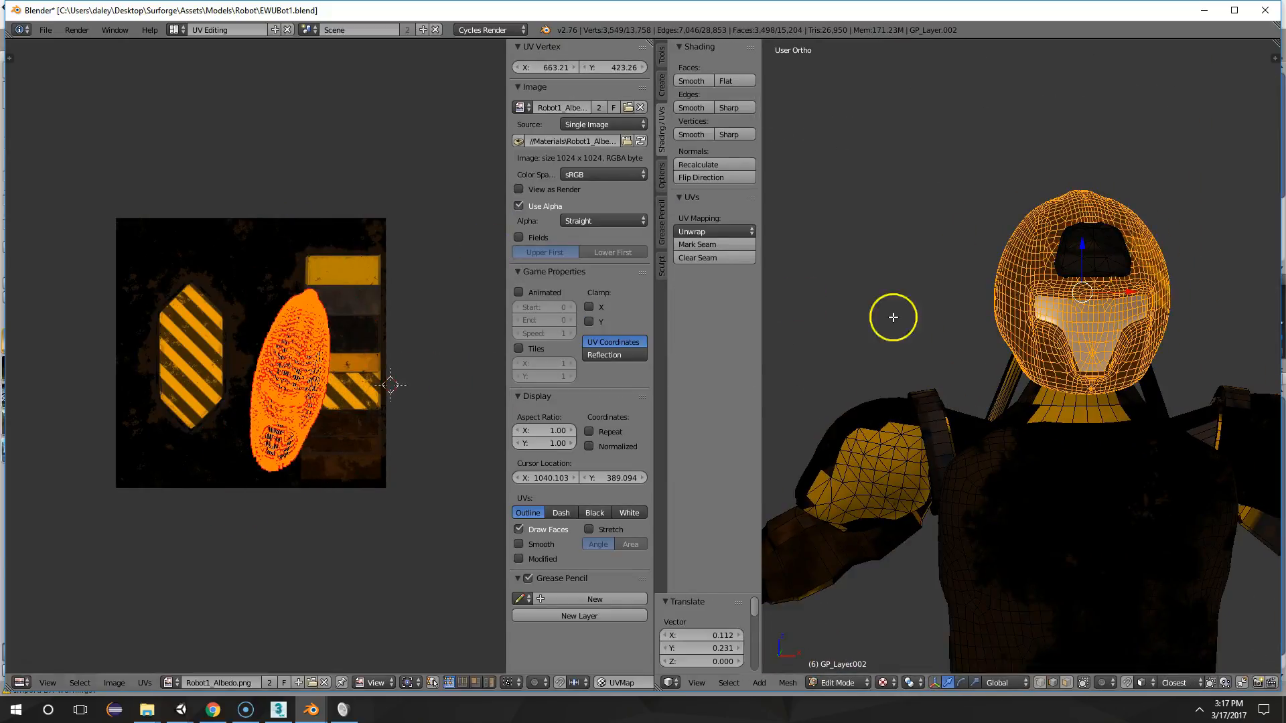
key(Tab)
middle_drag(971, 354, 1177, 434)
scroll(1161, 500, down, 5)
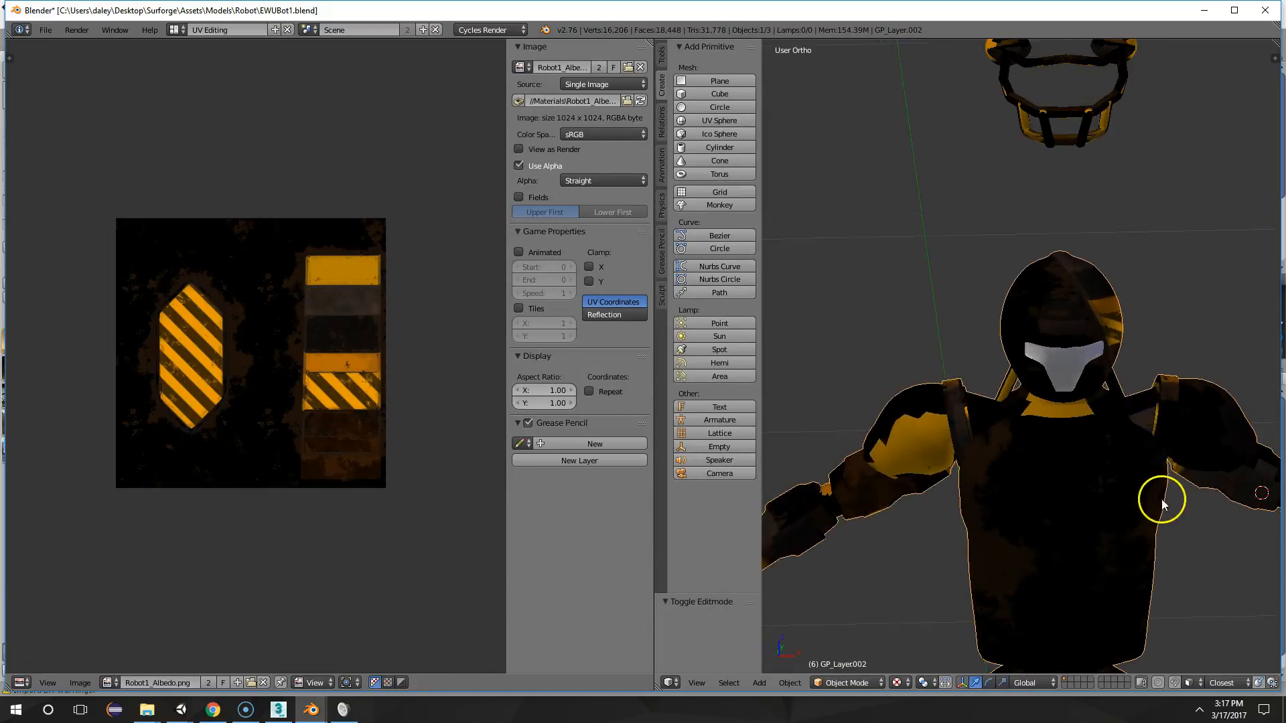
Straighten the helmet's UV island by about -13° between the hexagon and the panel column, and check the helmet
key(Tab)
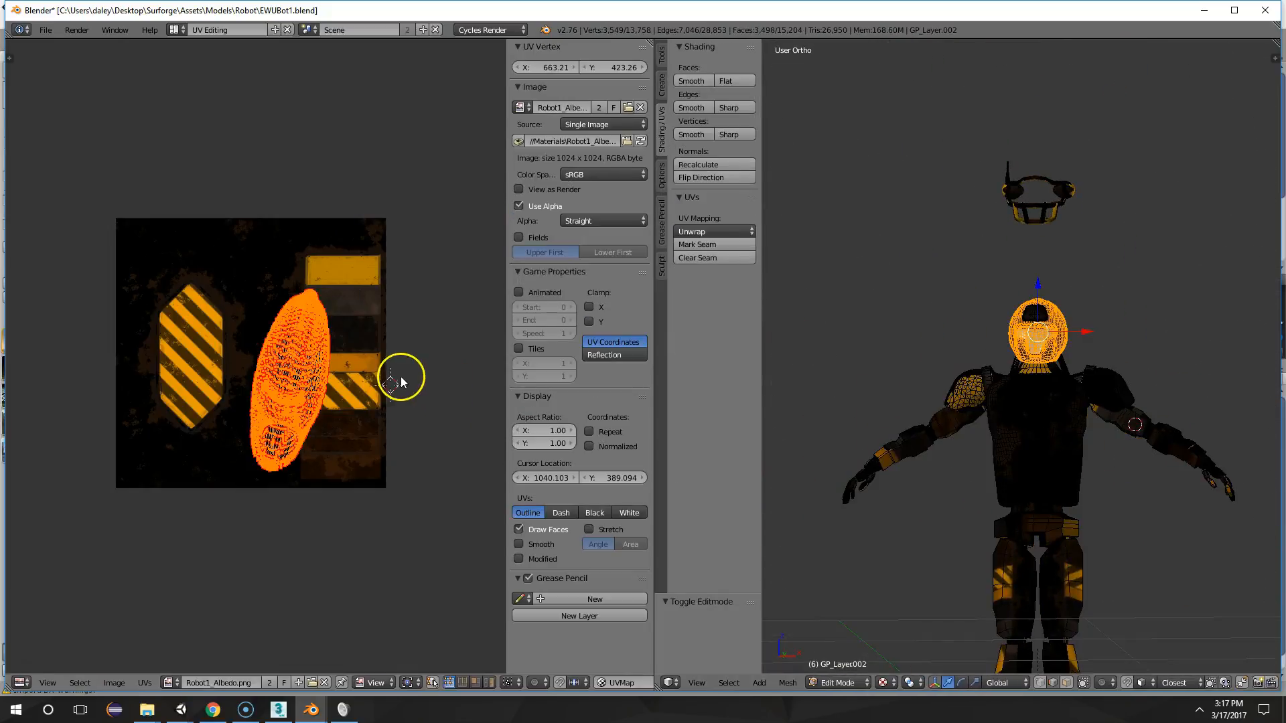
key(r)
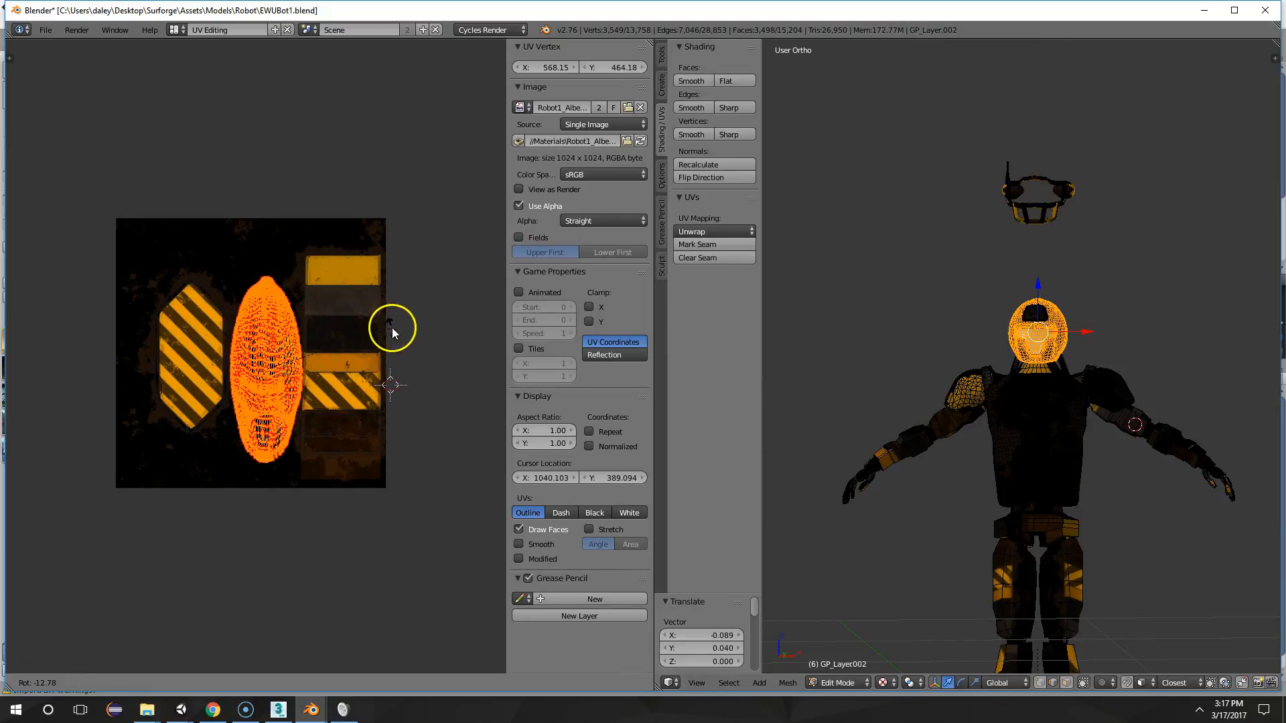
click(392, 328)
key(Tab)
middle_drag(1272, 459, 999, 402)
Rotate the helmet's UV island nearly horizontal and place it over the dark brown area at the base of the panel column
key(Tab)
key(g)
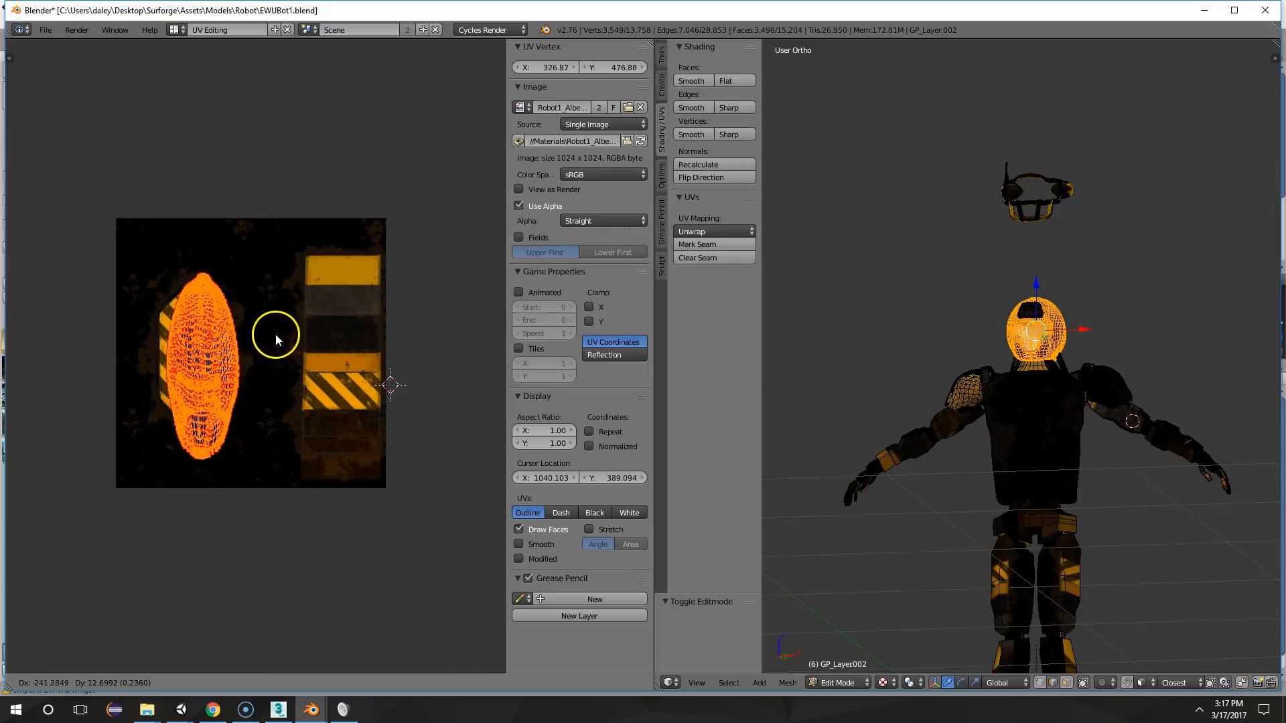
click(340, 377)
key(r)
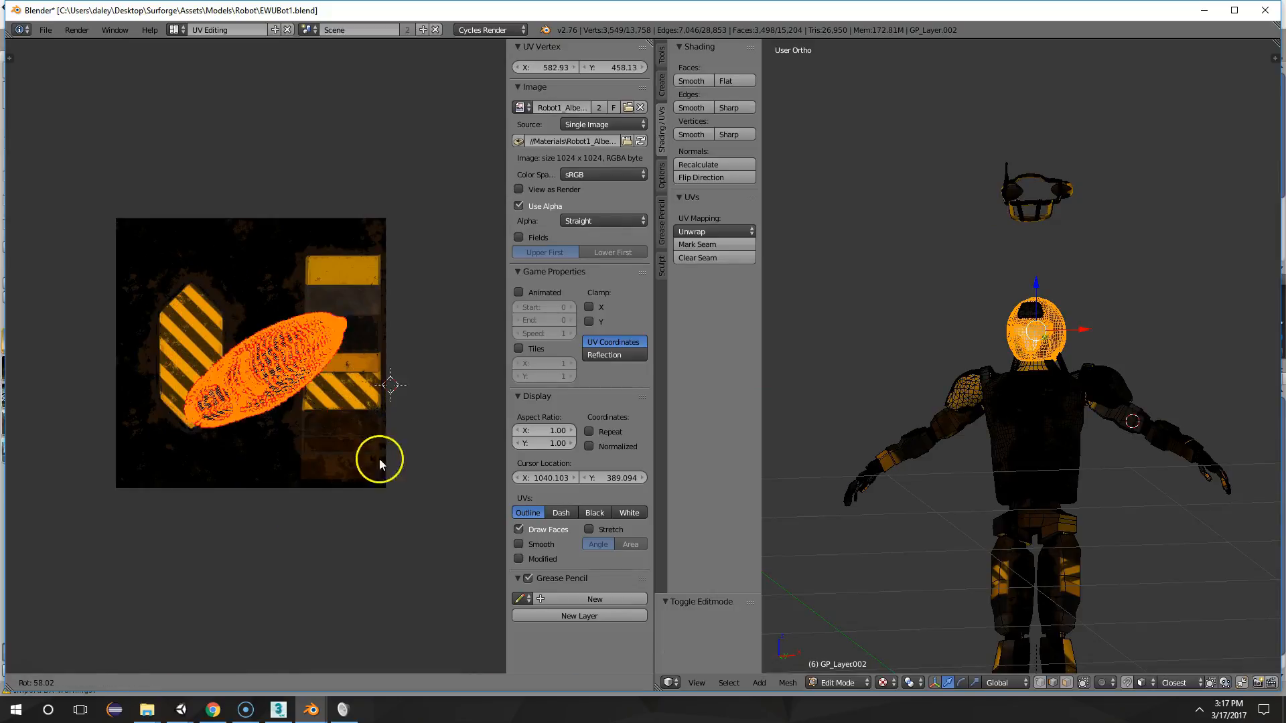
click(376, 579)
key(Tab)
Examine the retextured helmet and the robot's body from several angles and distances
mouse_move(1106, 460)
middle_down()
mouse_move(911, 470)
mouse_move(896, 612)
mouse_move(1237, 542)
mouse_move(1140, 504)
mouse_move(1149, 489)
mouse_move(956, 482)
mouse_move(1192, 474)
mouse_move(1105, 460)
middle_up()
scroll(1127, 477, down, 2)
scroll(1106, 459, up, 3)
middle_drag(1036, 295, 954, 309)
key(Tab)
key(Tab)
middle_drag(1056, 393, 1083, 523)
scroll(1108, 397, up, 1)
scroll(974, 469, up, 2)
scroll(1165, 489, down, 2)
scroll(1017, 384, up, 4)
middle_drag(962, 236, 995, 296)
scroll(995, 296, down, 2)
middle_drag(917, 286, 1068, 315)
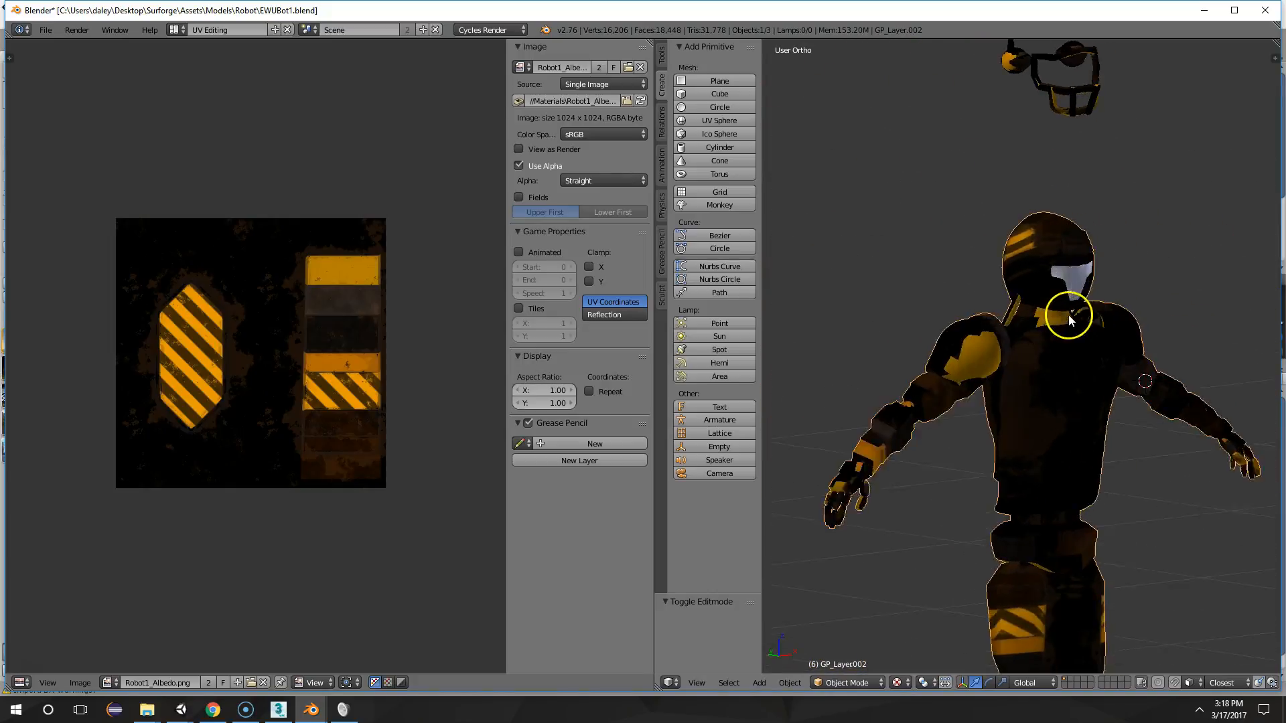
Try to remap the helmet's UVs with Follow Active Quads using the Length Average edge length mode
key(Tab)
middle_drag(1039, 250, 981, 232)
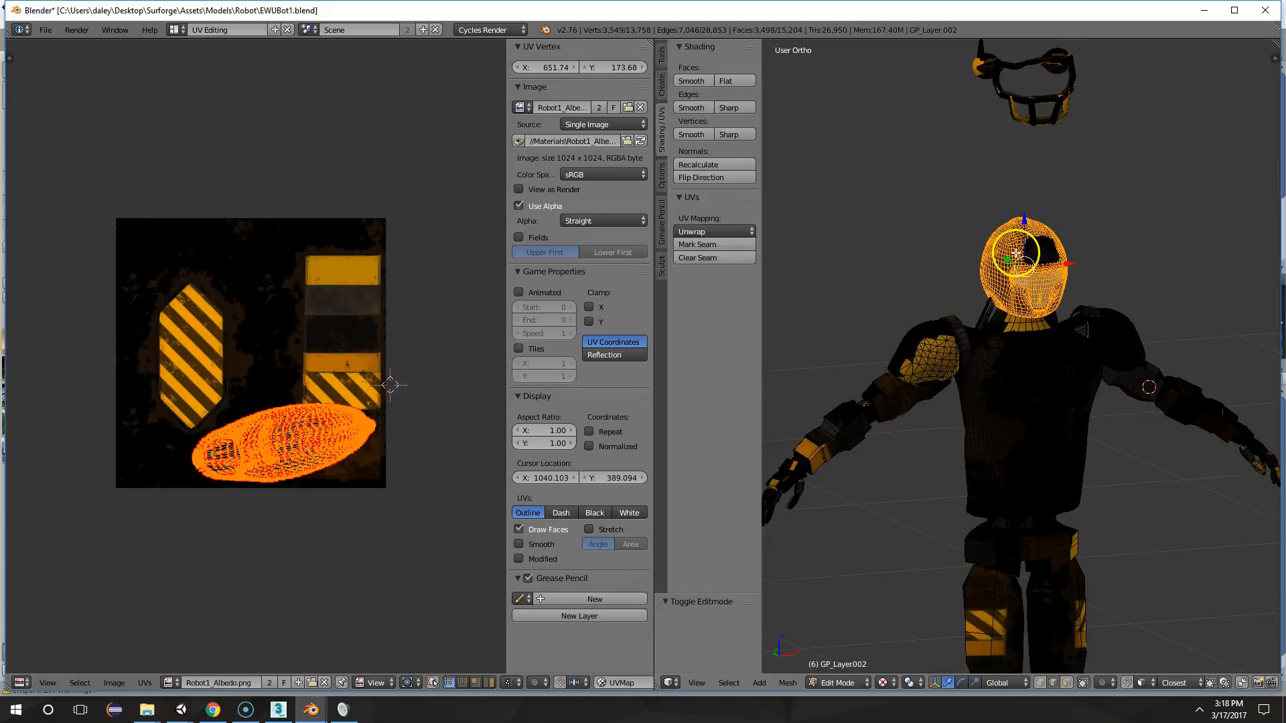
key(u)
click(986, 222)
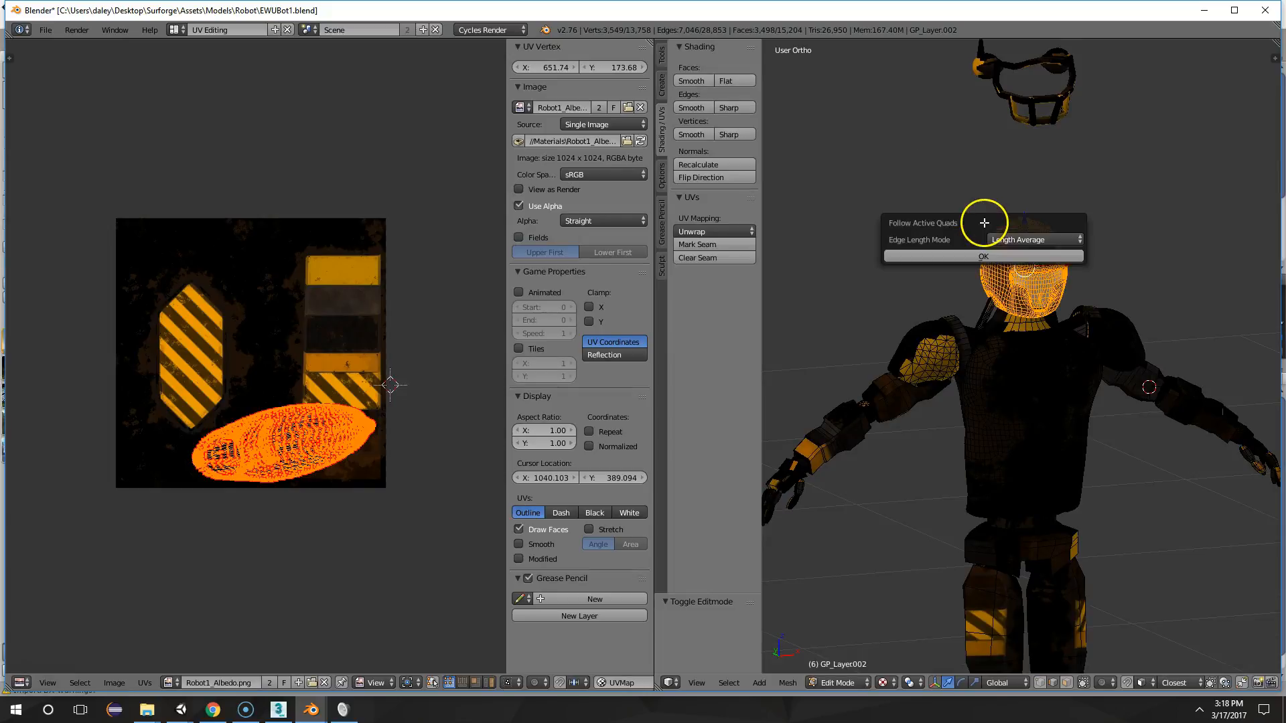
click(990, 254)
middle_drag(1023, 261, 1071, 279)
Unwrap the helmet's faces with the standard Unwrap projection
key(u)
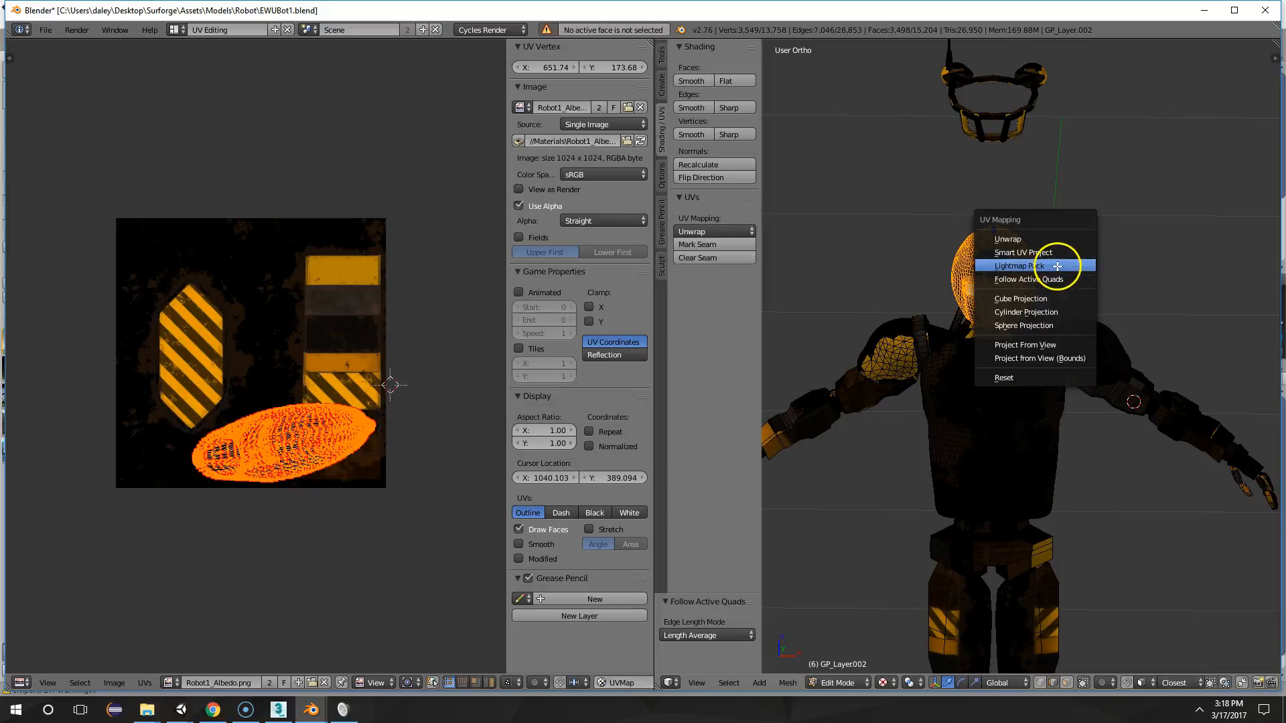
scroll(916, 250, up, 10)
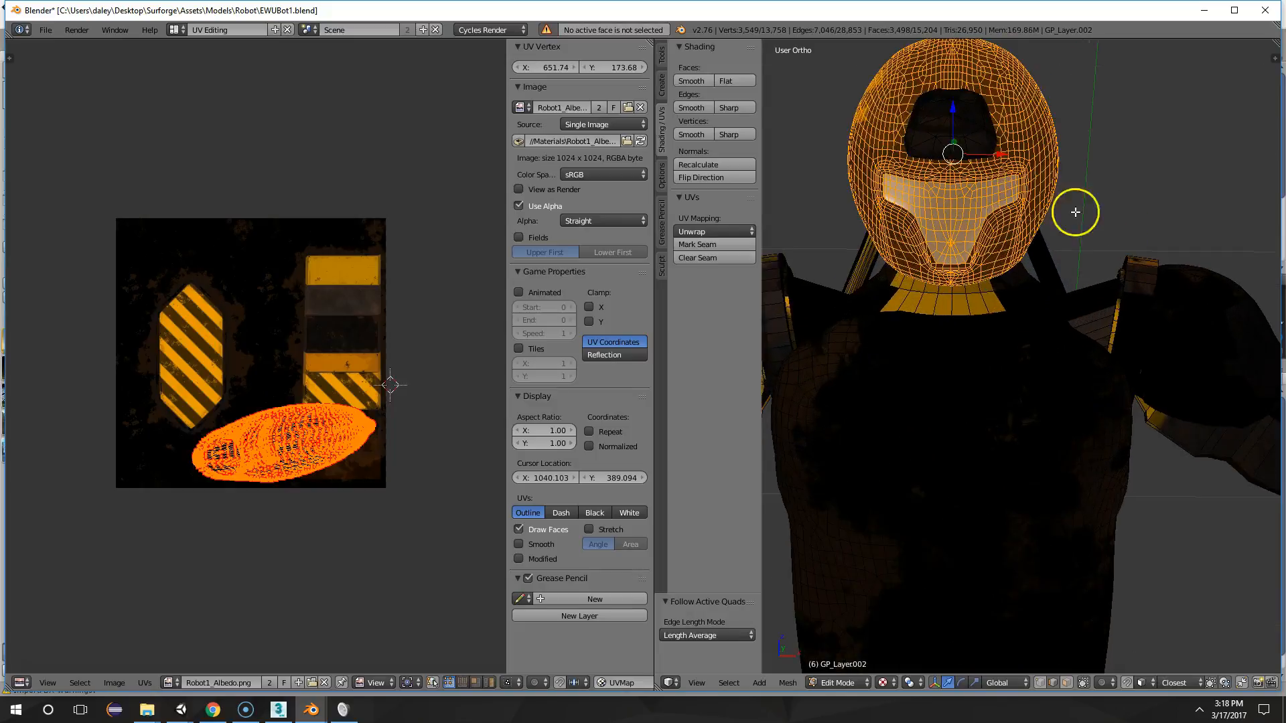
key(u)
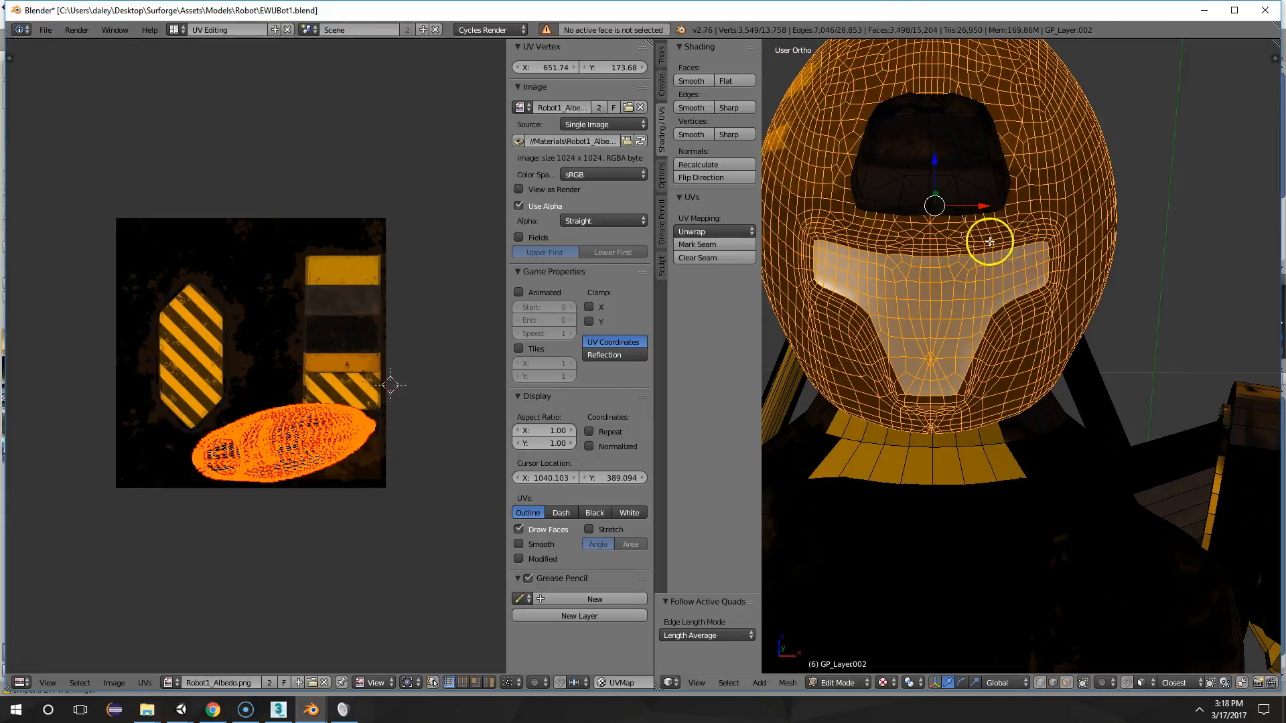
key(u)
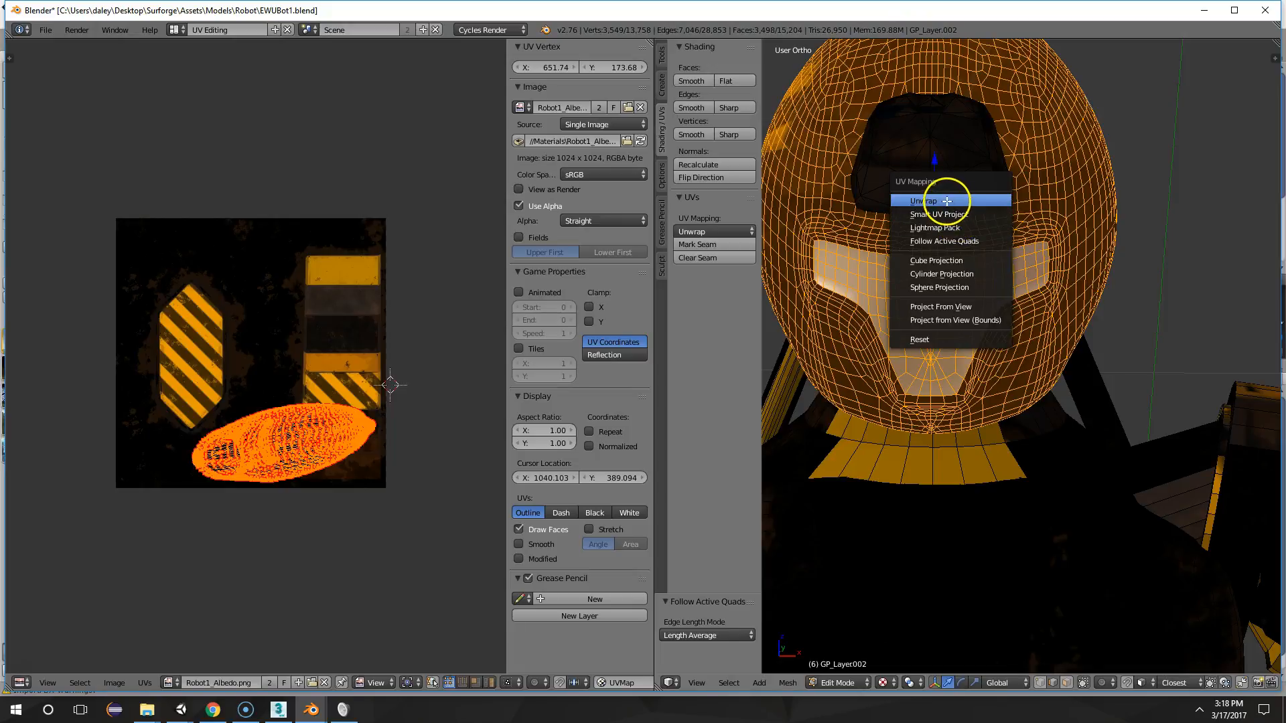
click(895, 205)
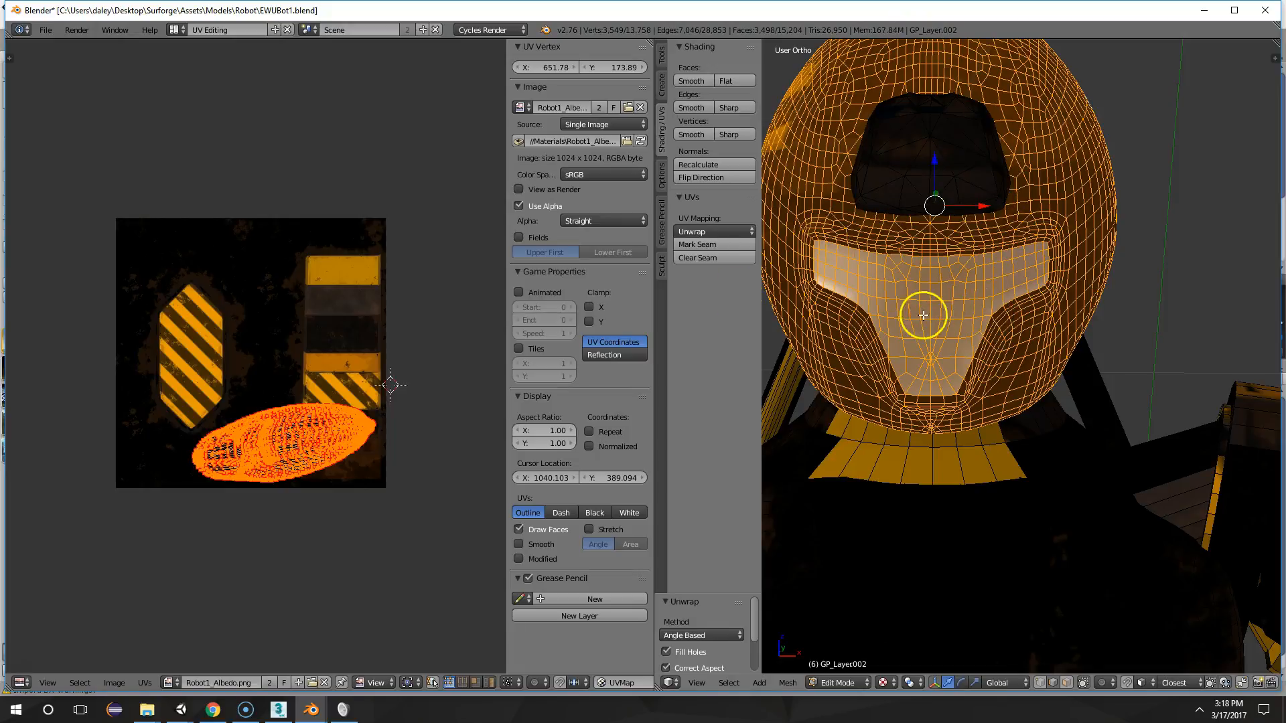
Apply Smart UV Project to the helmet with angle limit 66 and island margin 0, and check its texture
key(u)
click(963, 283)
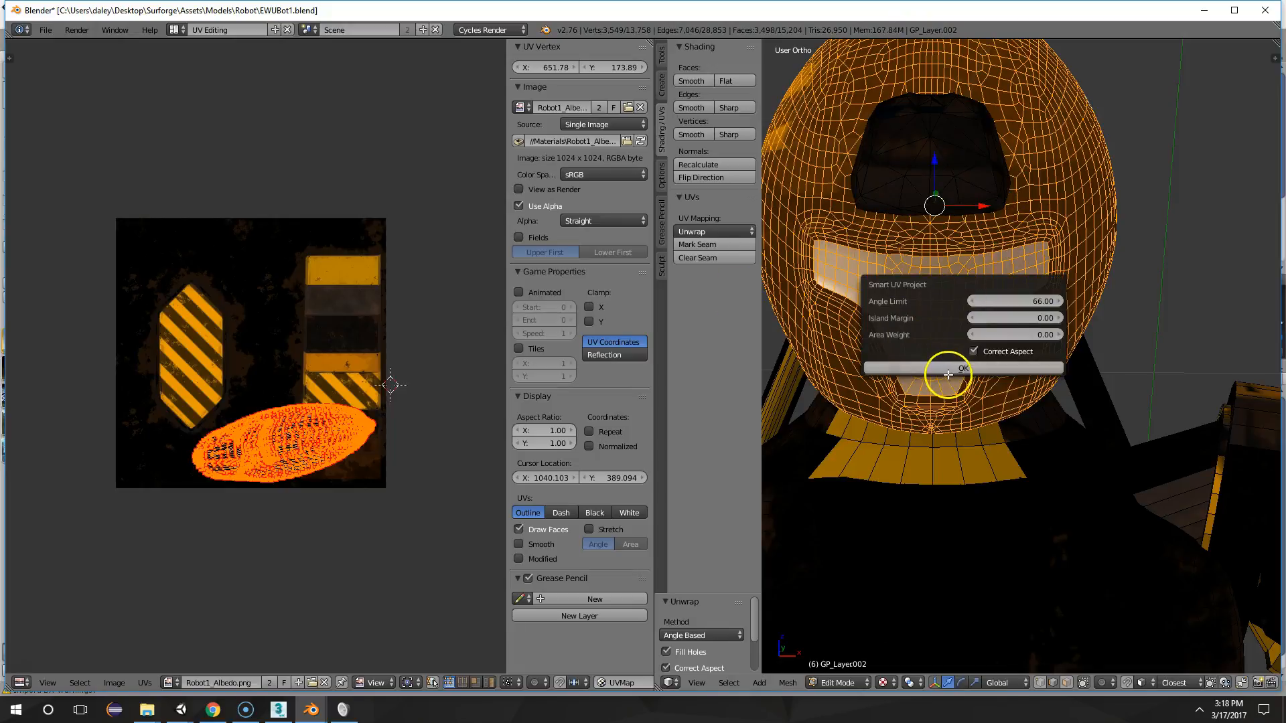
click(950, 369)
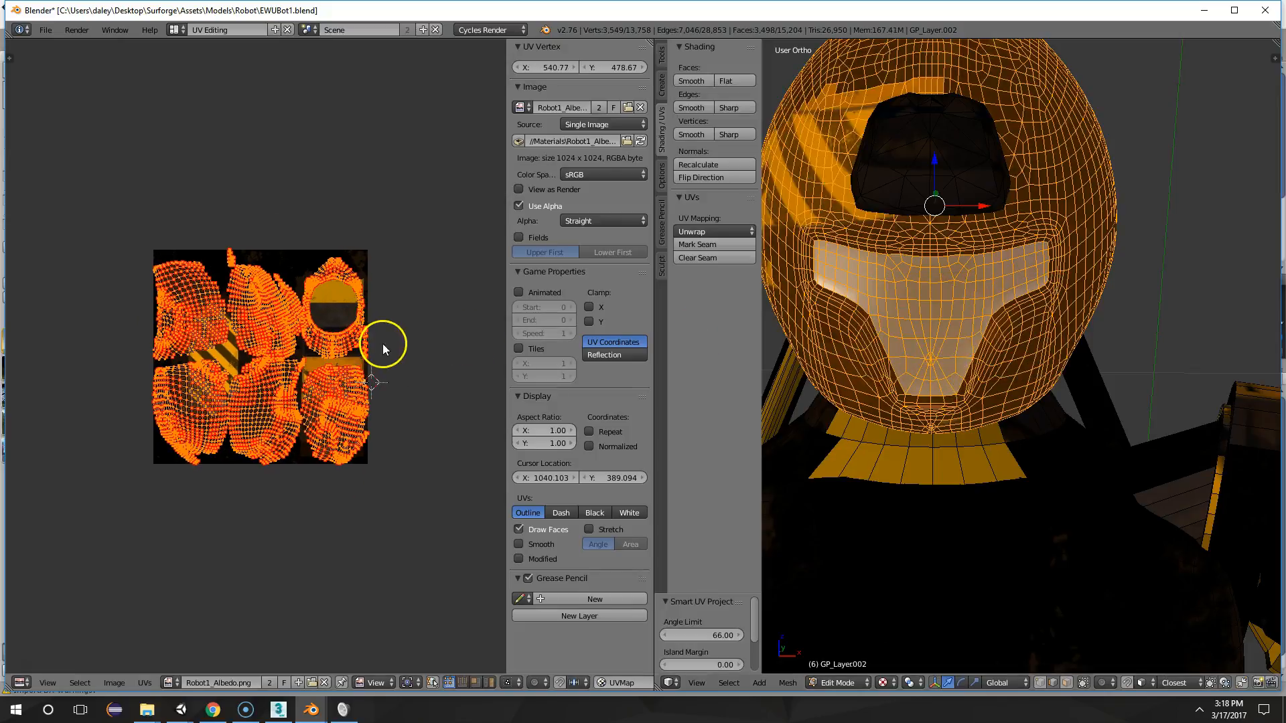
key(Tab)
middle_drag(990, 293, 932, 300)
key(Tab)
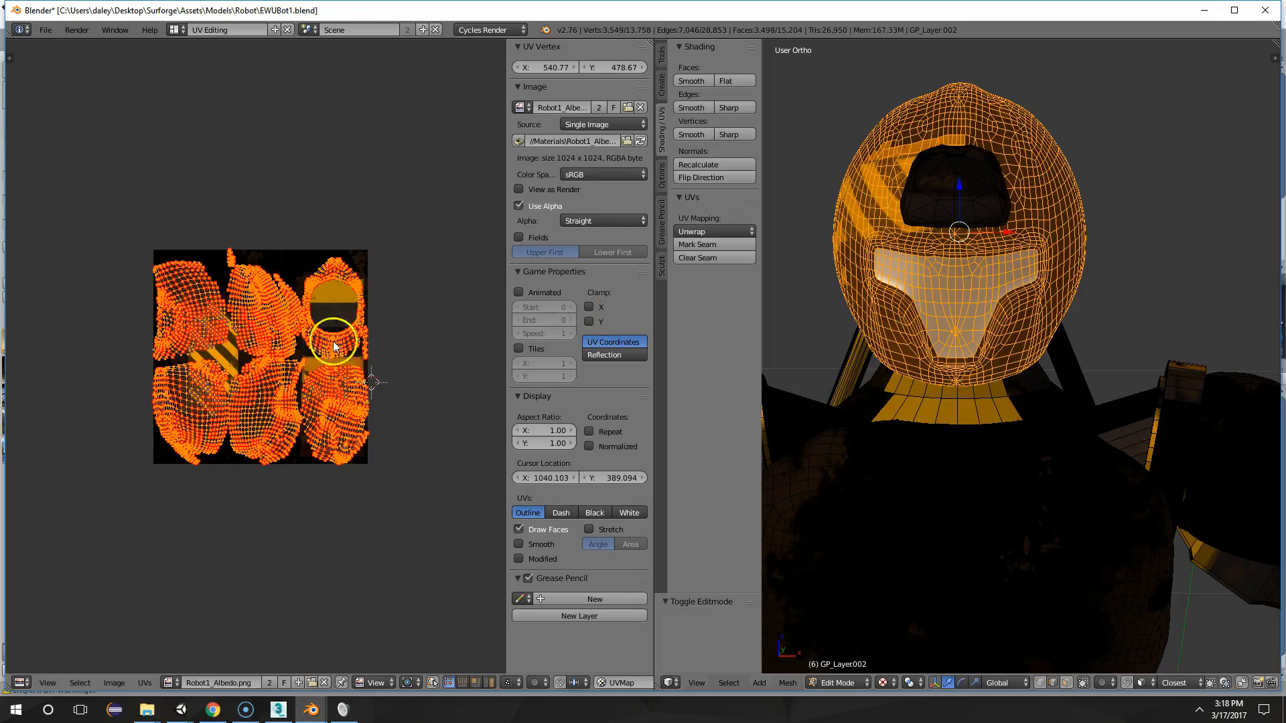
Shift all of the helmet's UV islands away from the panel column, shrink them as a group, and check the helmet
key(a)
key(a)
key(g)
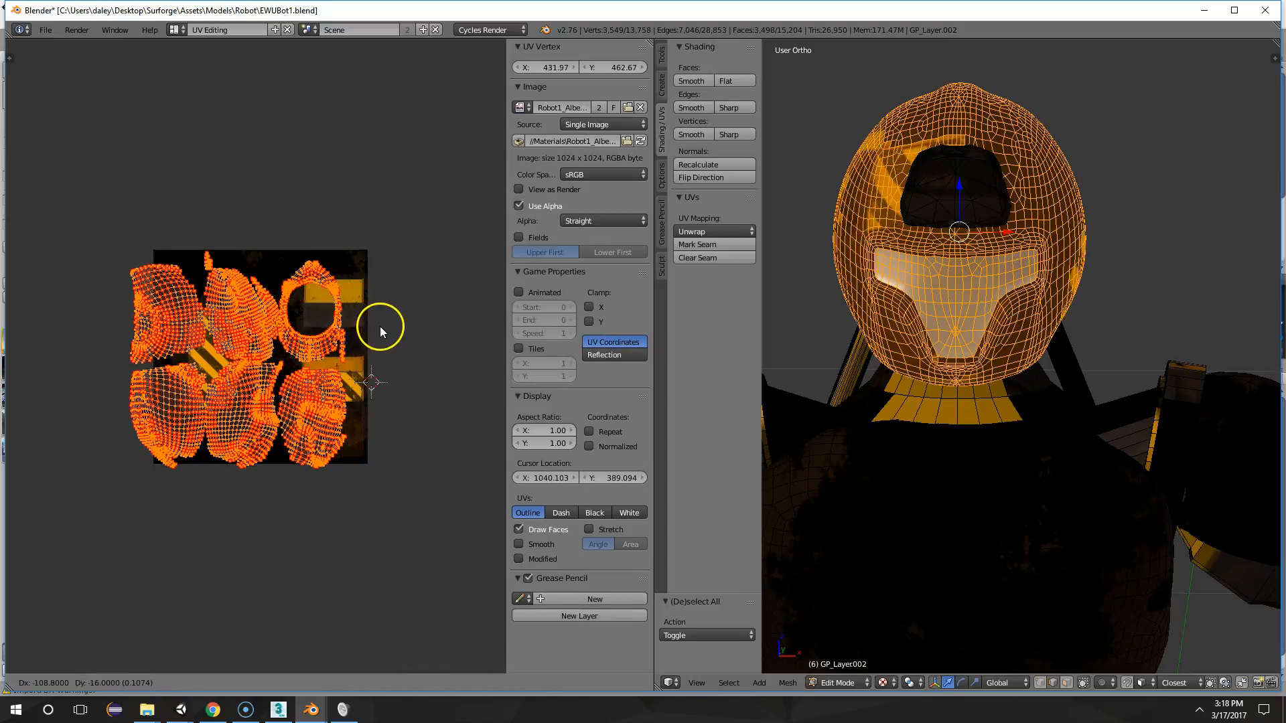
click(380, 327)
key(Tab)
middle_drag(1065, 345, 1042, 368)
key(Tab)
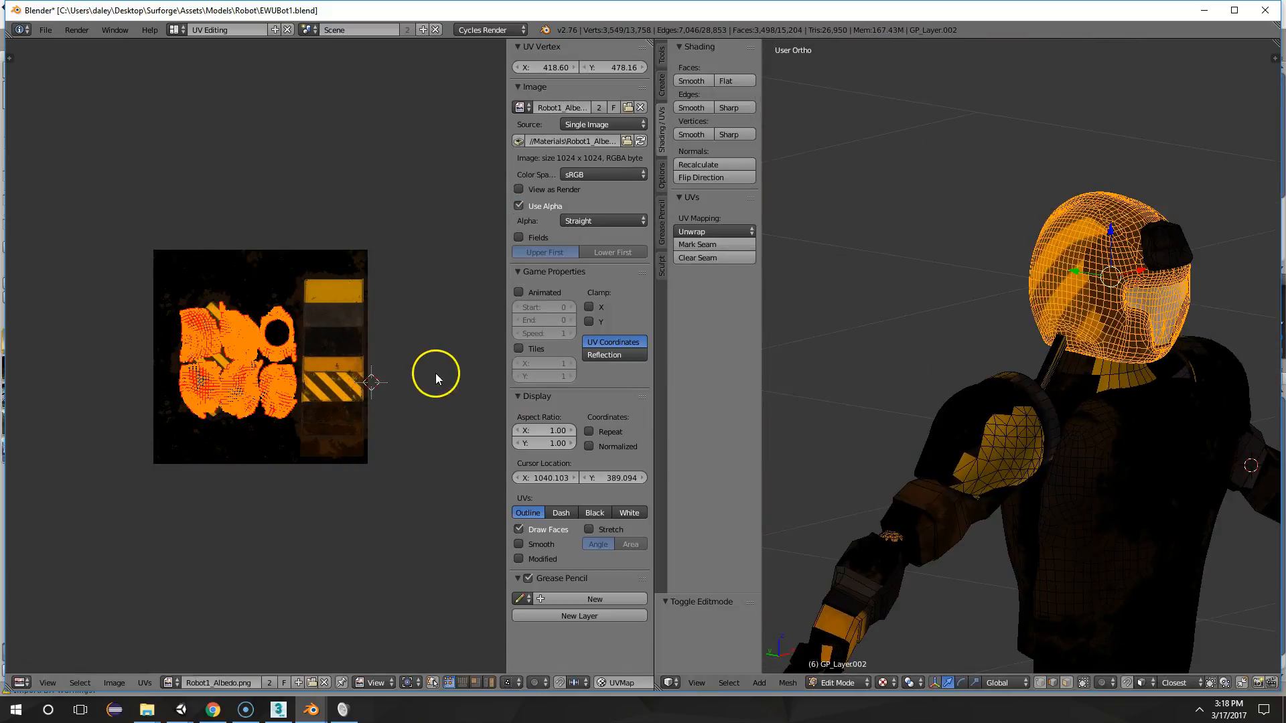
Move the helmet's UV islands over the lower half of the panel column and inspect the helmet
key(g)
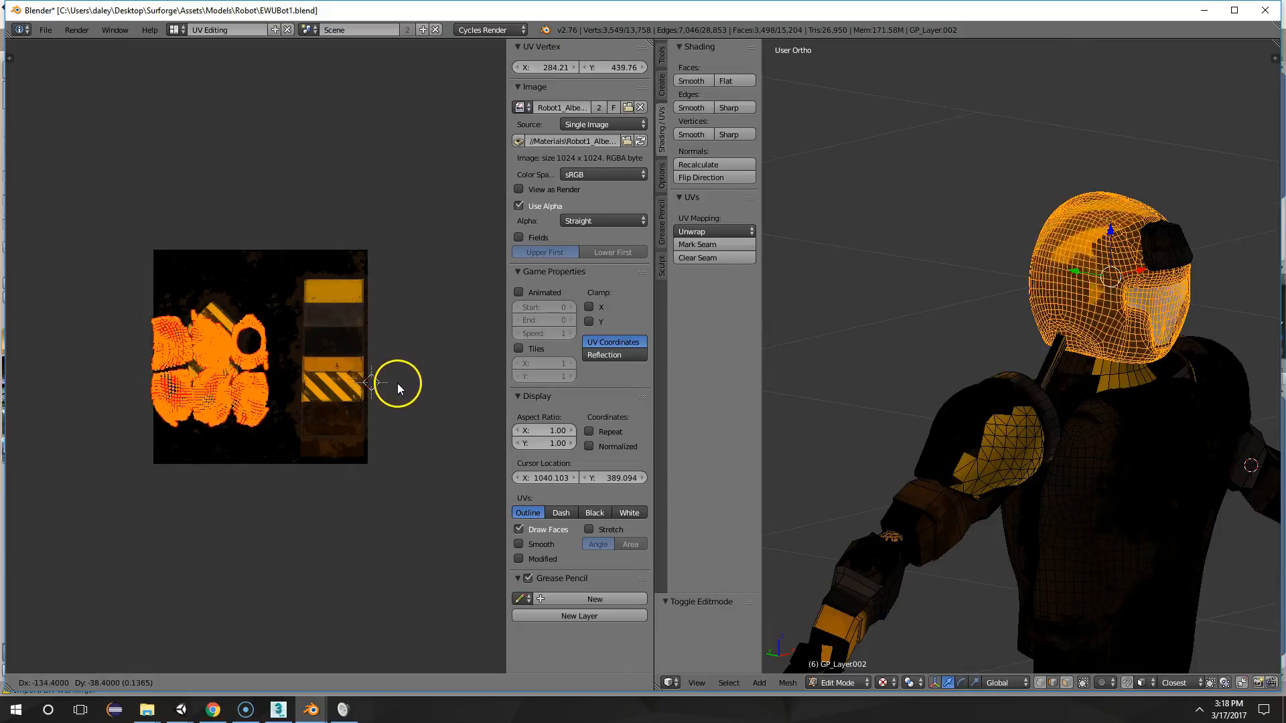
click(493, 403)
key(Tab)
middle_drag(1126, 393, 990, 387)
Scale the helmet's UV islands down to about 0.82 and check the helmet's texture
key(Tab)
key(s)
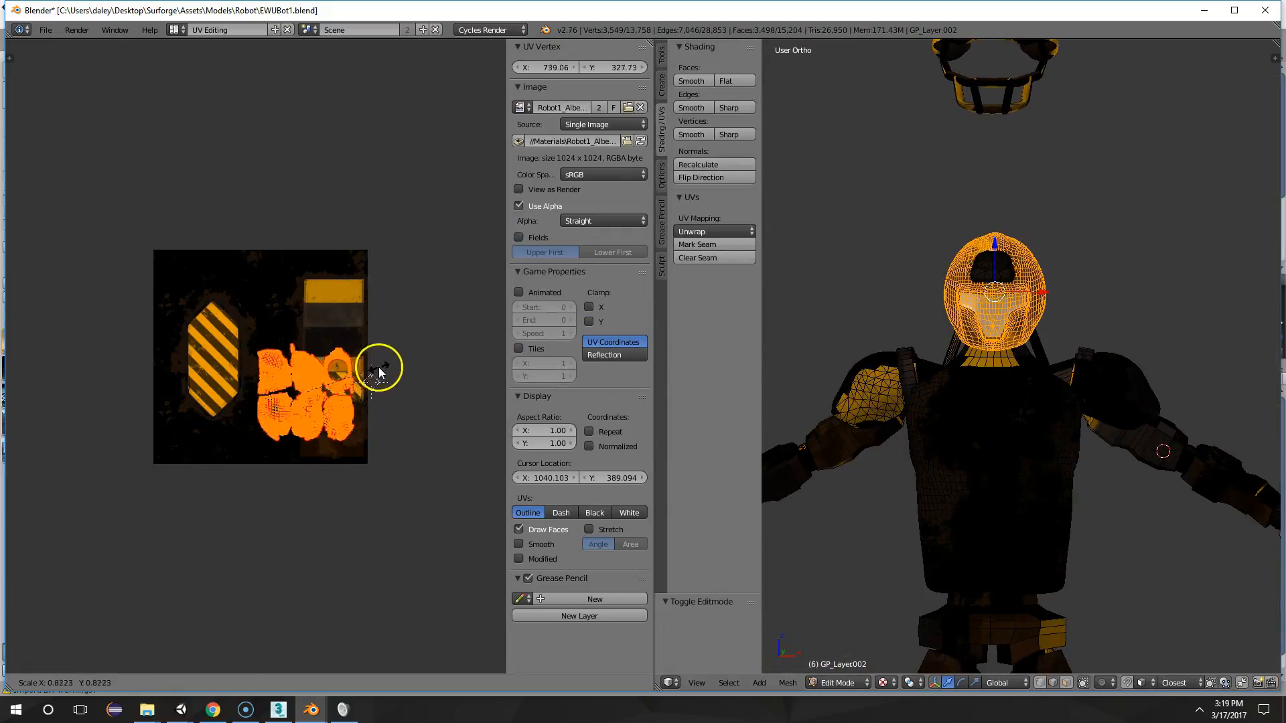
click(382, 372)
key(Tab)
middle_drag(898, 396, 1038, 406)
Fit the helmet's UV islands to the panel column's width over its dark brown base, and view the helmet
key(Tab)
key(g)
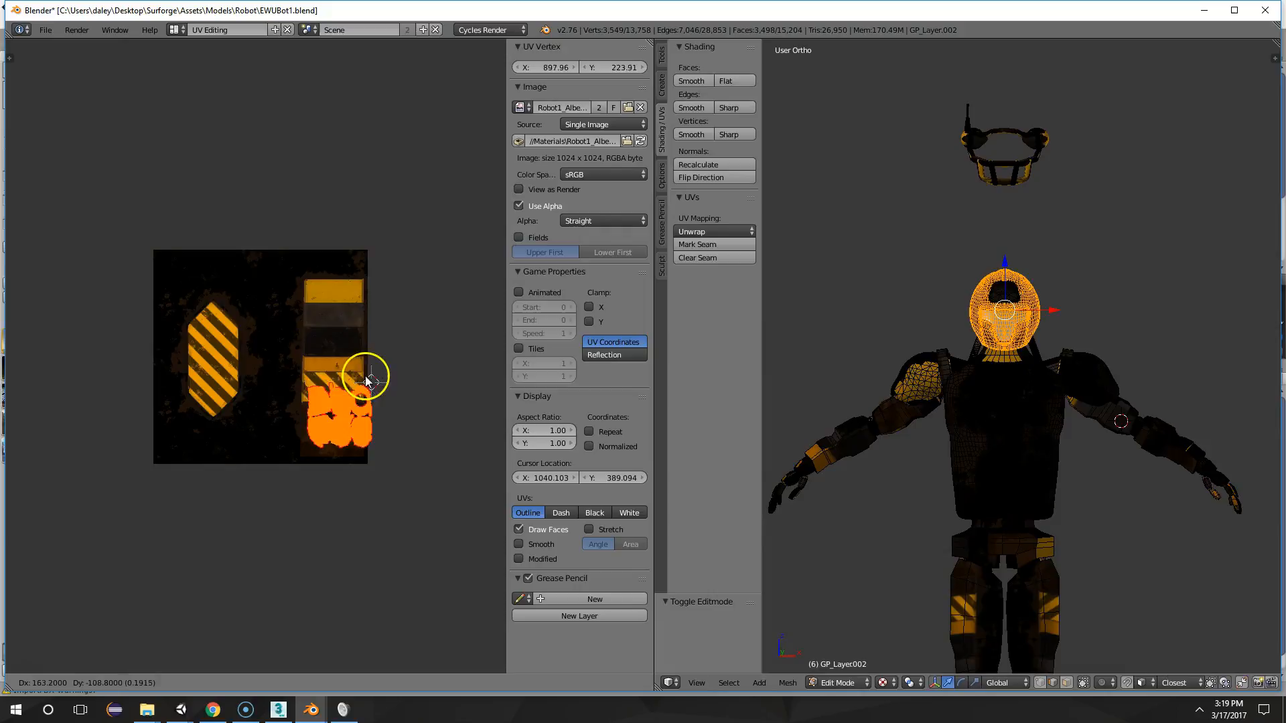
click(356, 371)
key(Tab)
middle_drag(862, 388, 946, 410)
Try the helmet's UV islands over the orange and striped bands of the panel column, and view the robot
key(Tab)
key(g)
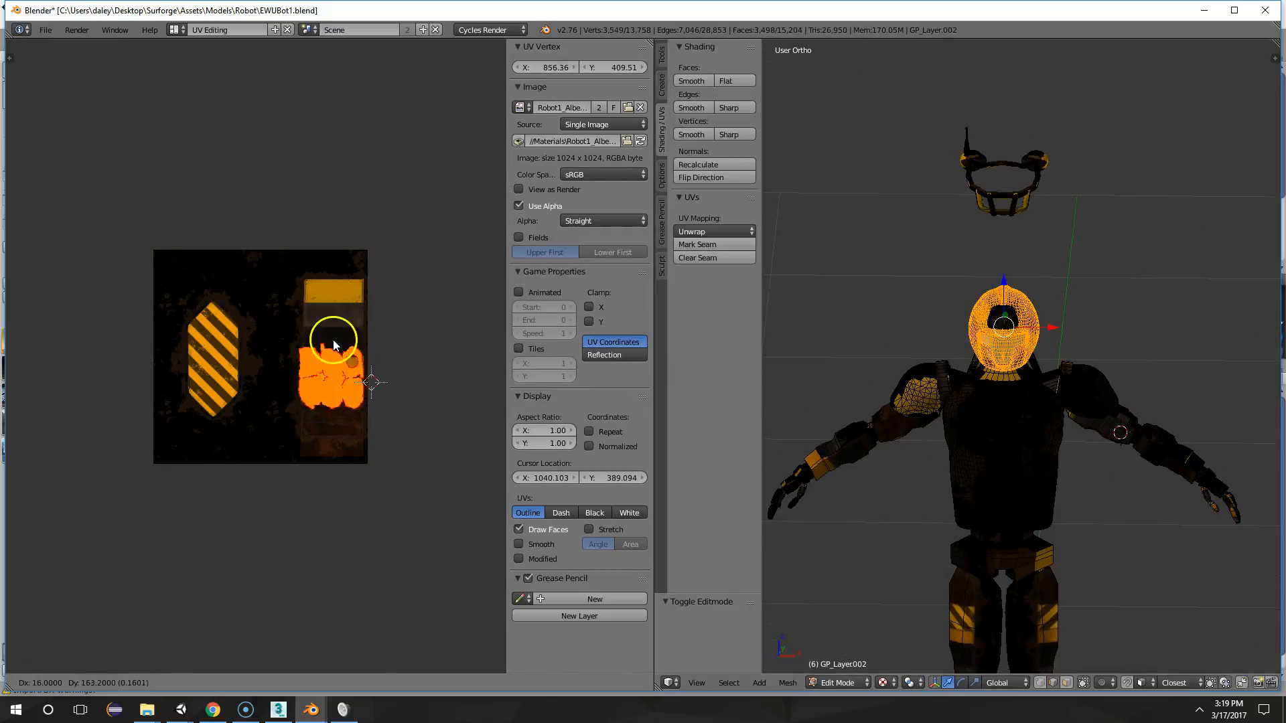
click(335, 335)
key(Tab)
mouse_move(1006, 420)
middle_down()
mouse_move(1088, 409)
mouse_move(958, 363)
mouse_move(1111, 402)
mouse_move(1056, 395)
middle_up()
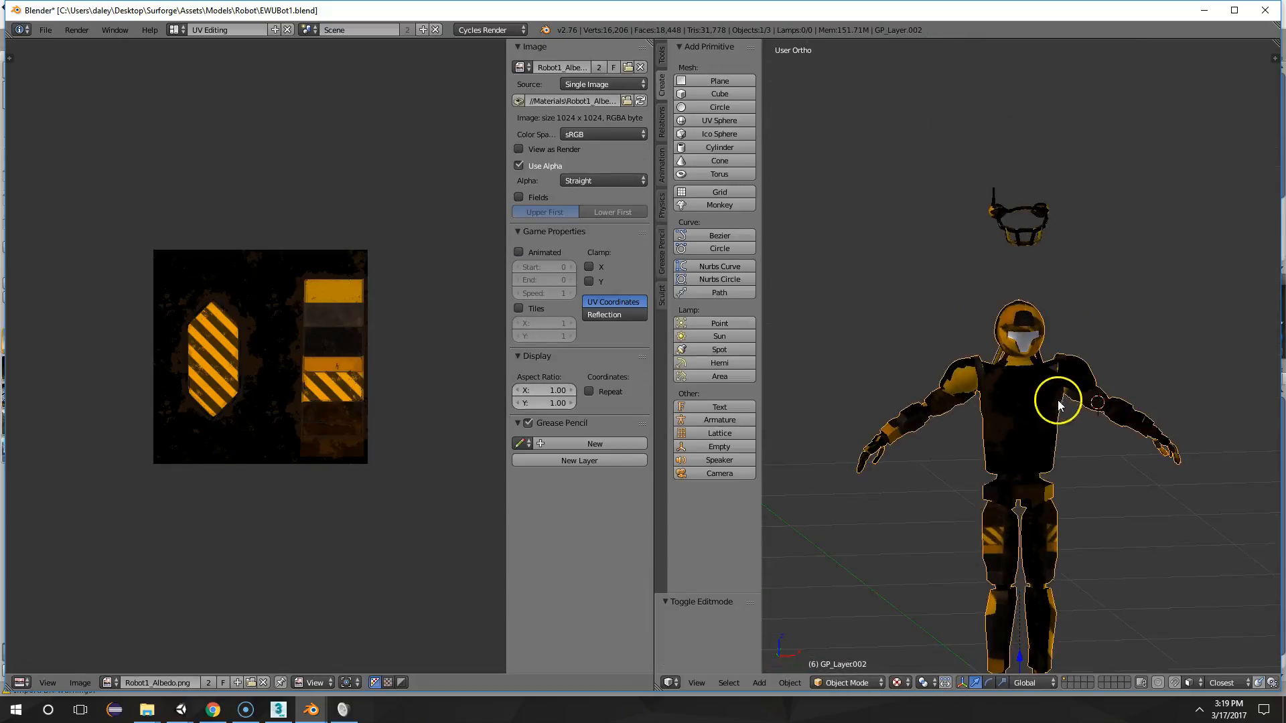
Try several other placements of the helmet's UV islands across the texture, checking the helmet after each one
key(Tab)
key(g)
click(399, 318)
key(Tab)
middle_drag(951, 418, 976, 439)
key(Tab)
key(g)
click(473, 370)
key(Tab)
key(Tab)
key(g)
click(416, 382)
key(Tab)
middle_drag(1060, 482, 1005, 484)
key(Tab)
key(g)
click(428, 311)
Move the helmet's UV islands onto the dark brown base of the panel column and view the robot from the side
key(Tab)
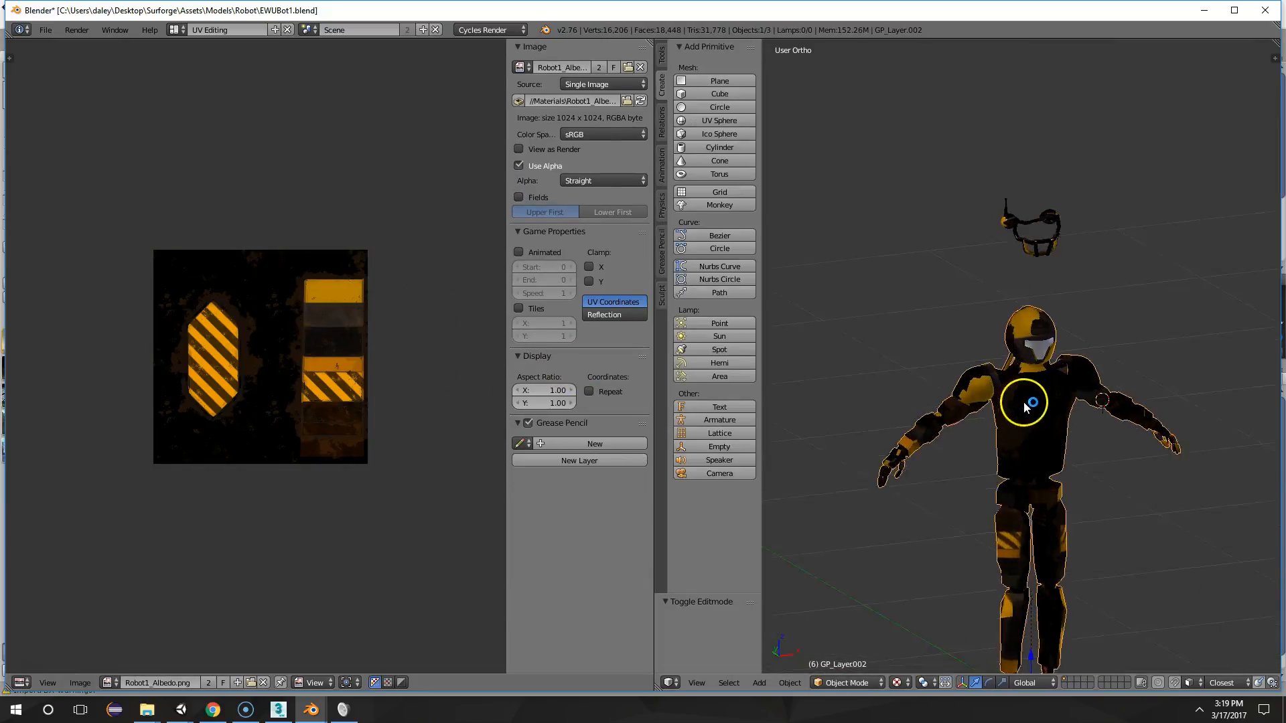
middle_drag(1025, 402, 946, 396)
key(Tab)
key(g)
click(366, 488)
key(Tab)
mouse_move(984, 462)
middle_down()
mouse_move(972, 459)
mouse_move(1212, 448)
mouse_move(1256, 460)
middle_up()
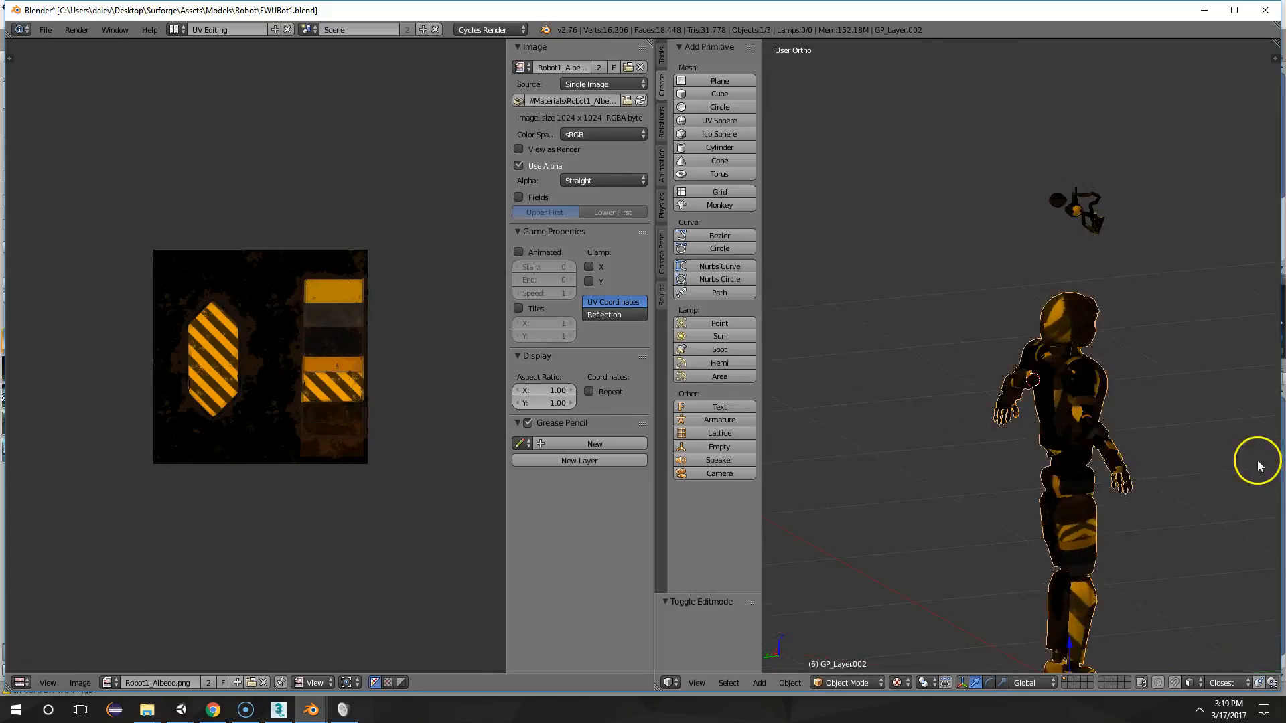
Rotate the helmet's UV islands by about -85° and inspect the helmet from several angles
key(Tab)
key(r)
click(347, 258)
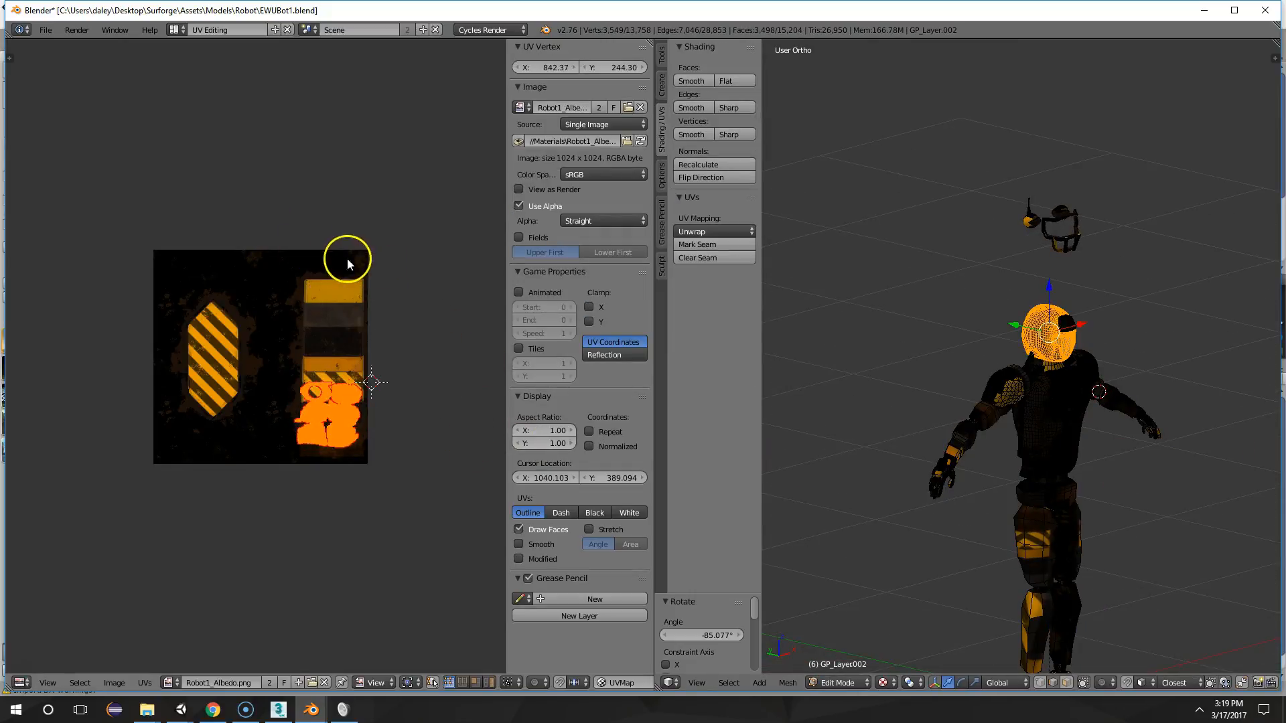
key(Tab)
middle_drag(1175, 458, 1005, 267)
scroll(1033, 268, up, 1)
scroll(1005, 266, down, 2)
middle_drag(1043, 335, 1035, 389)
middle_drag(993, 315, 1047, 322)
key(Tab)
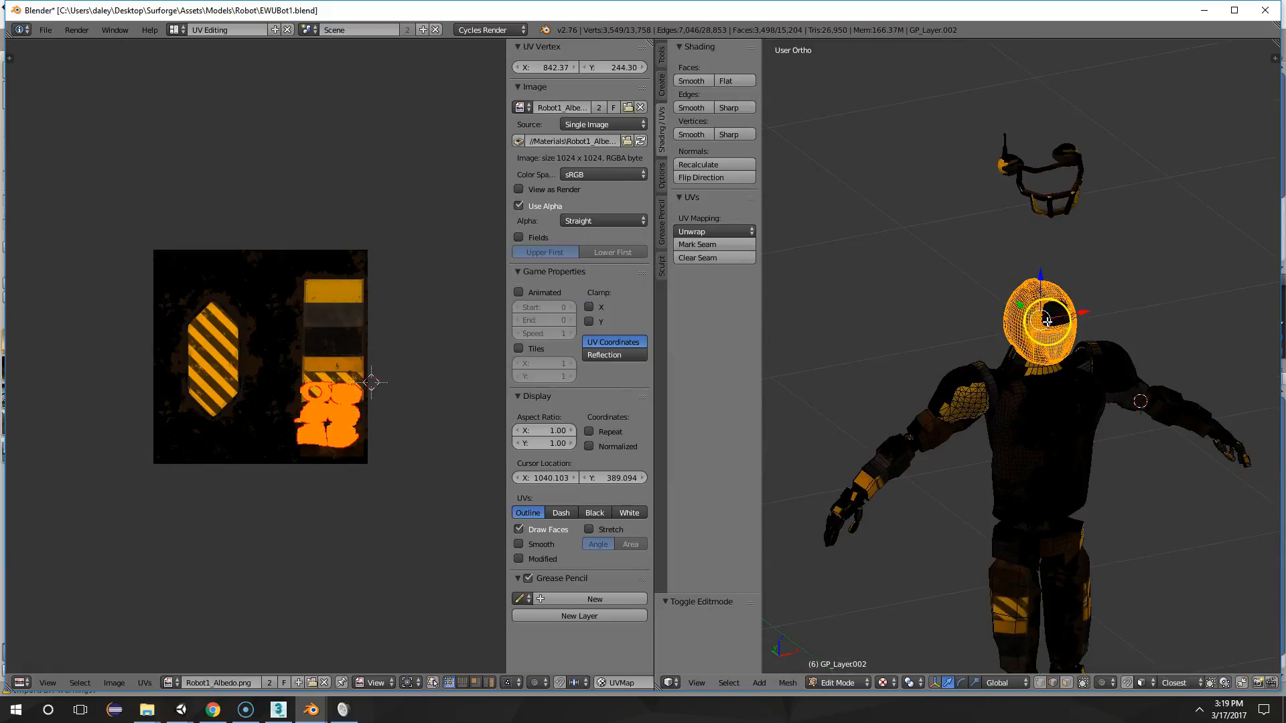
key(Tab)
Lower the floating face guard along the Z axis onto the robot's helmet and examine how it fits
right_click(1050, 186)
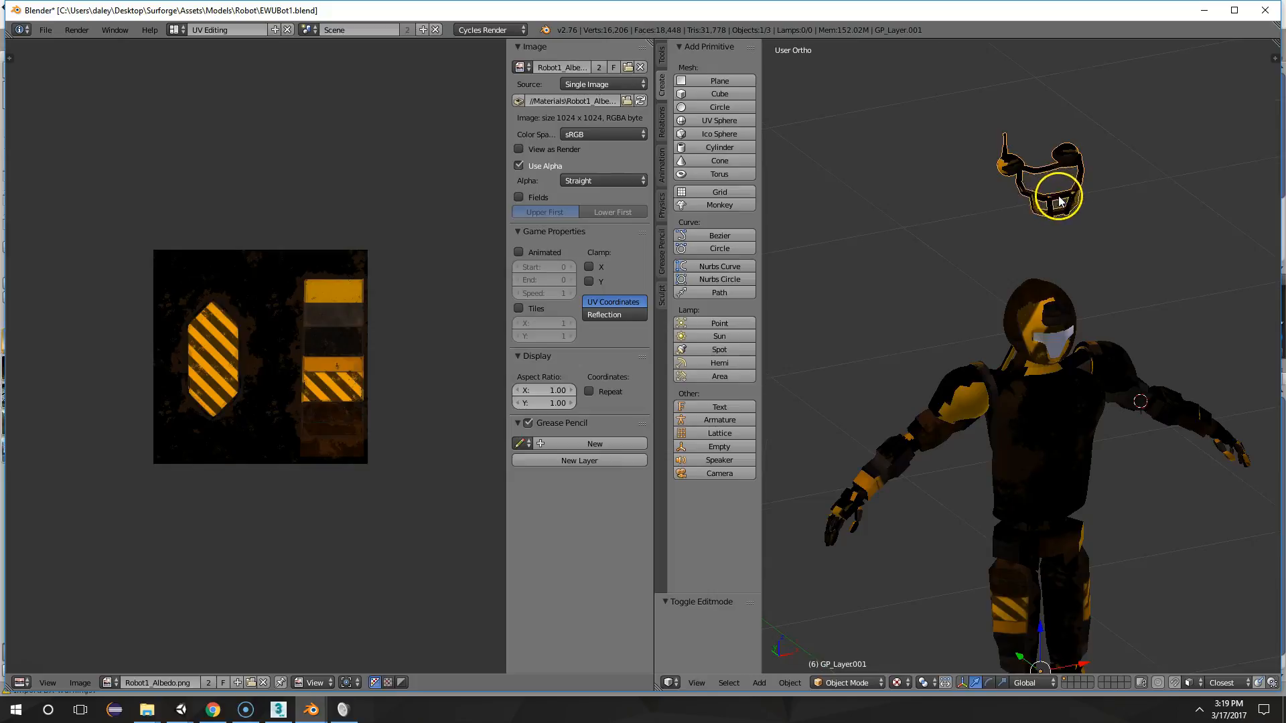
key(g)
key(z)
click(1087, 348)
mouse_move(1086, 348)
middle_down()
mouse_move(1166, 315)
mouse_move(1039, 307)
mouse_move(1087, 322)
middle_up()
key(Tab)
scroll(1103, 322, up, 1)
scroll(1011, 315, up, 2)
scroll(1007, 299, up, 2)
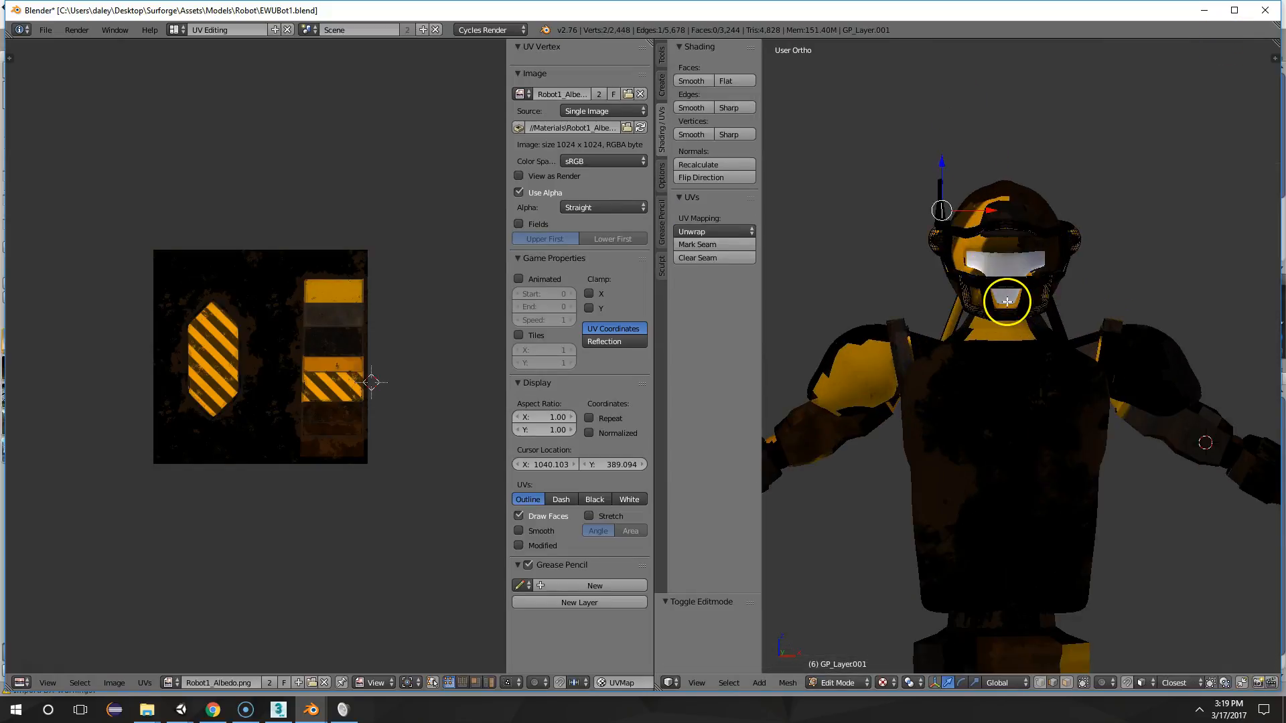
key(Tab)
middle_drag(1007, 301, 1027, 277)
key(Tab)
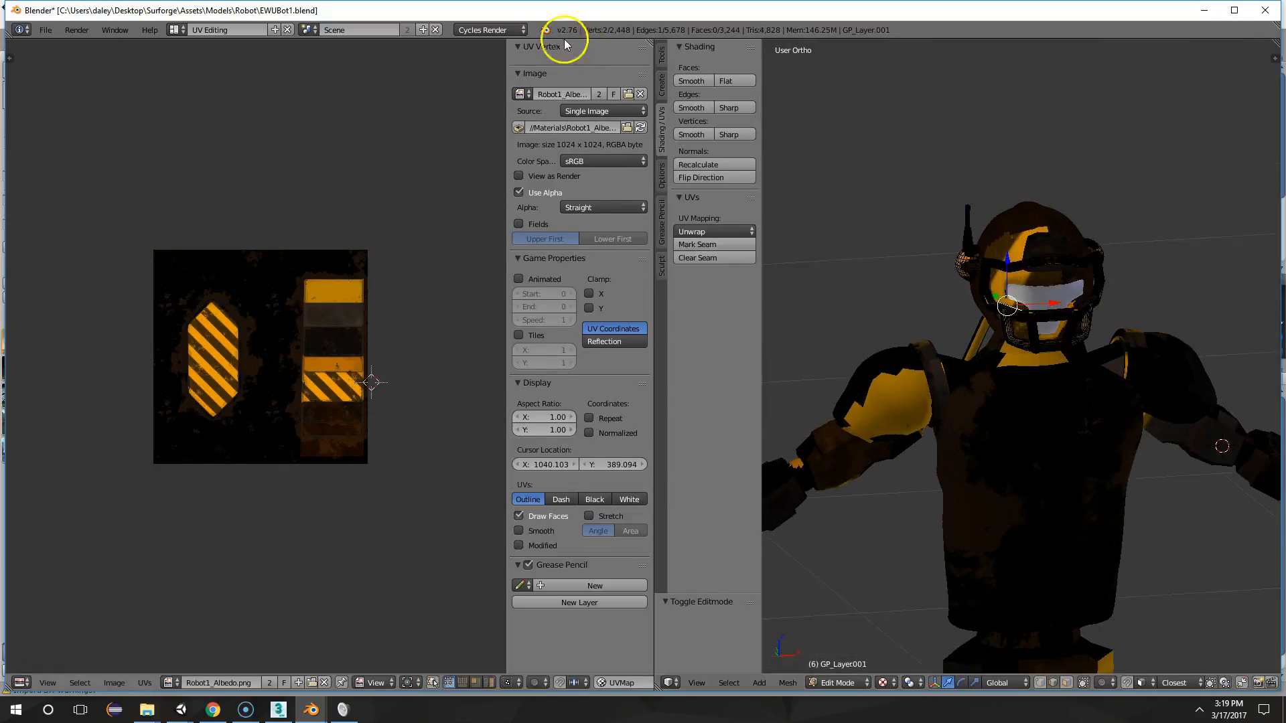
Switch the screen layout to Default
click(175, 29)
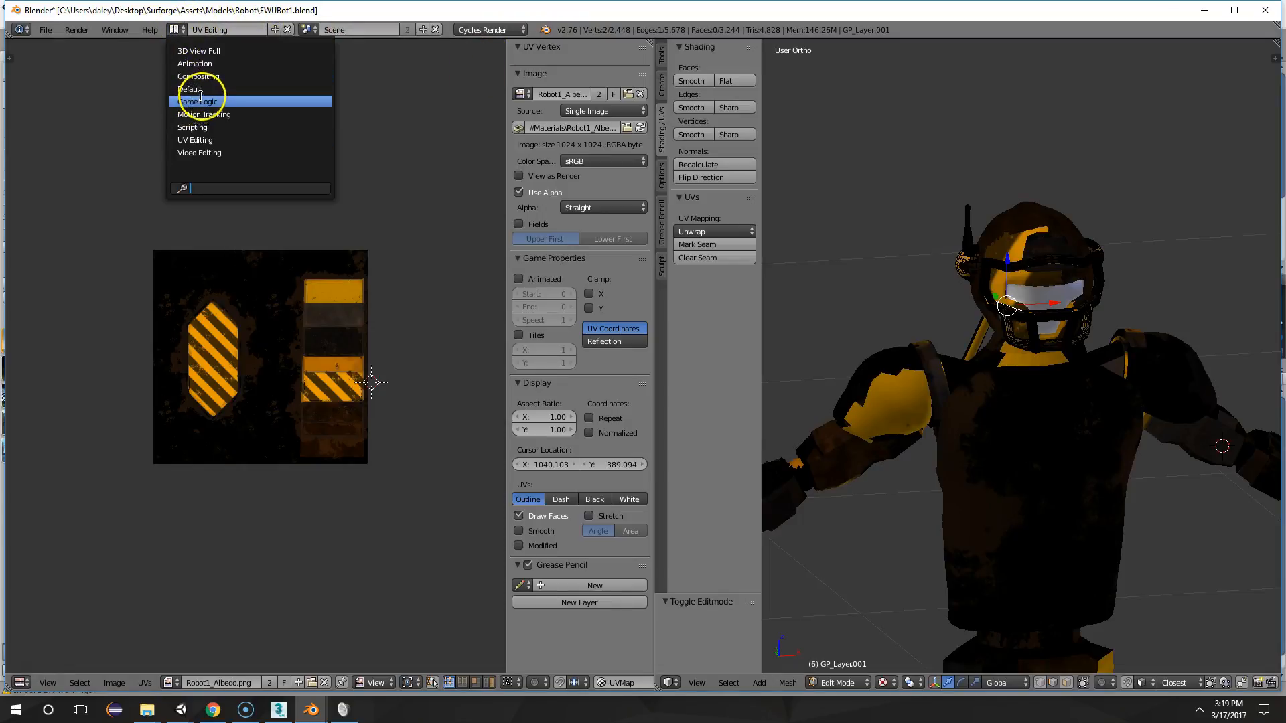
click(199, 100)
click(178, 30)
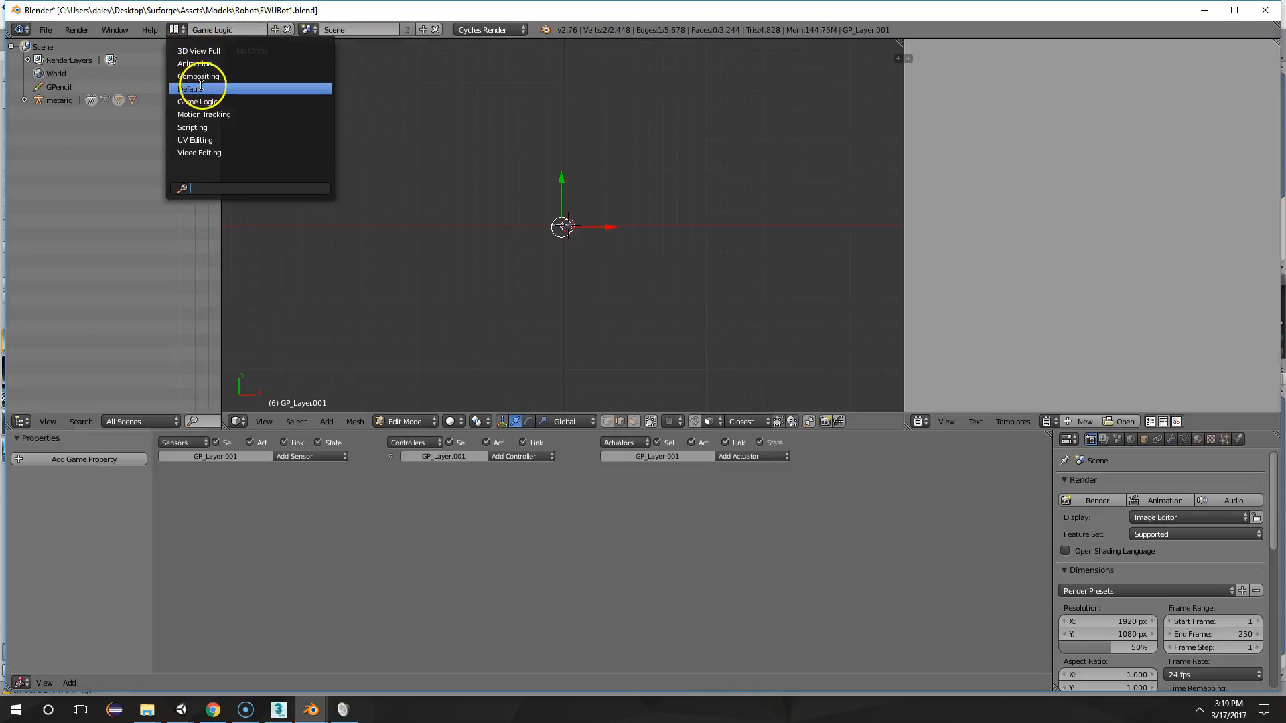
click(194, 89)
Select the robot's body mesh instead of the face guard and open it in Edit Mode, close to the helmet
key(Tab)
right_click(564, 138)
key(Tab)
shift+middle_drag(565, 134, 618, 282)
scroll(583, 155, up, 2)
scroll(619, 282, up, 4)
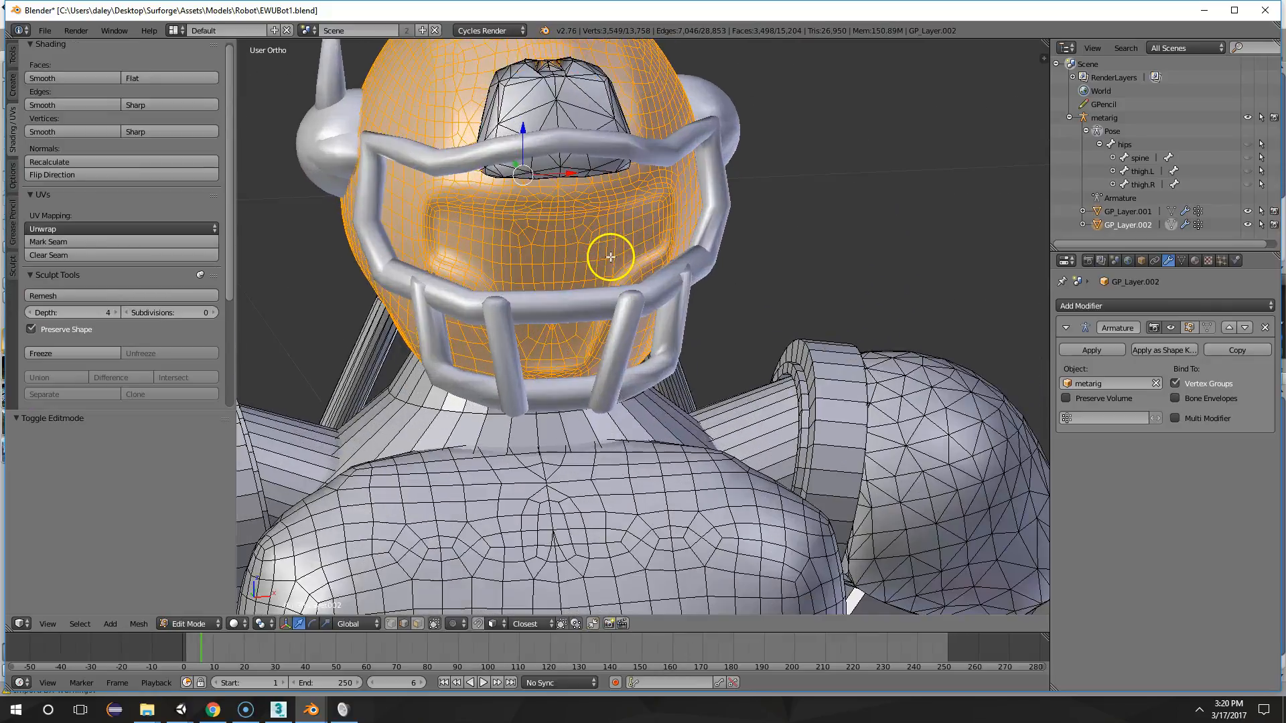
Return to Object Mode, show the robot with textured viewport shading and look closely at the helmet and visor
key(Tab)
scroll(747, 238, up, 1)
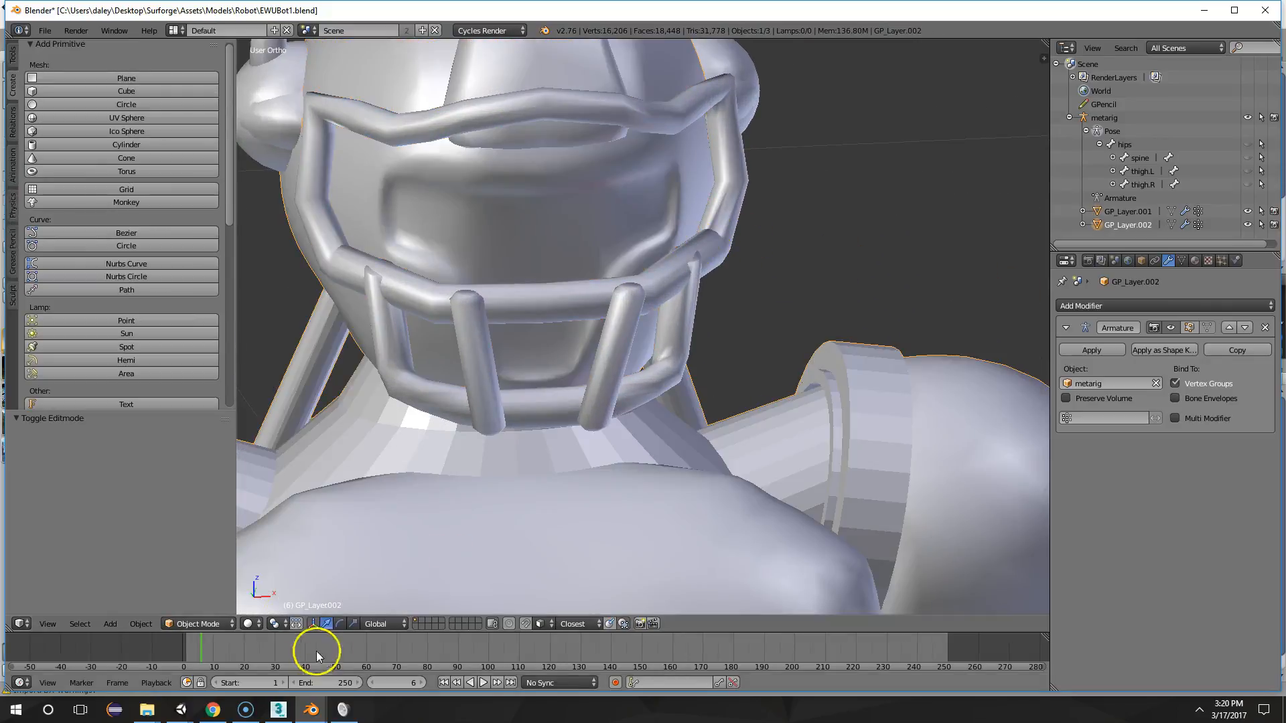
click(258, 624)
click(265, 540)
middle_drag(552, 328, 625, 211)
scroll(703, 424, down, 3)
scroll(704, 423, down, 2)
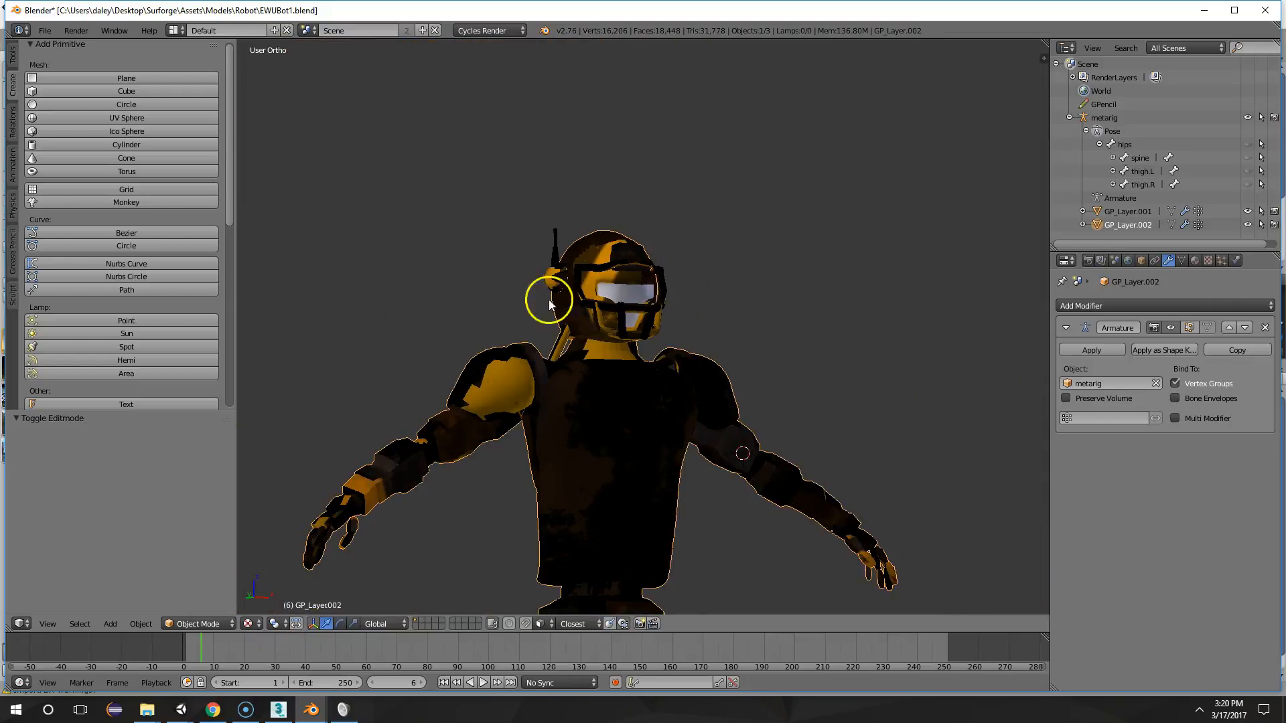
scroll(616, 270, up, 5)
scroll(598, 171, up, 3)
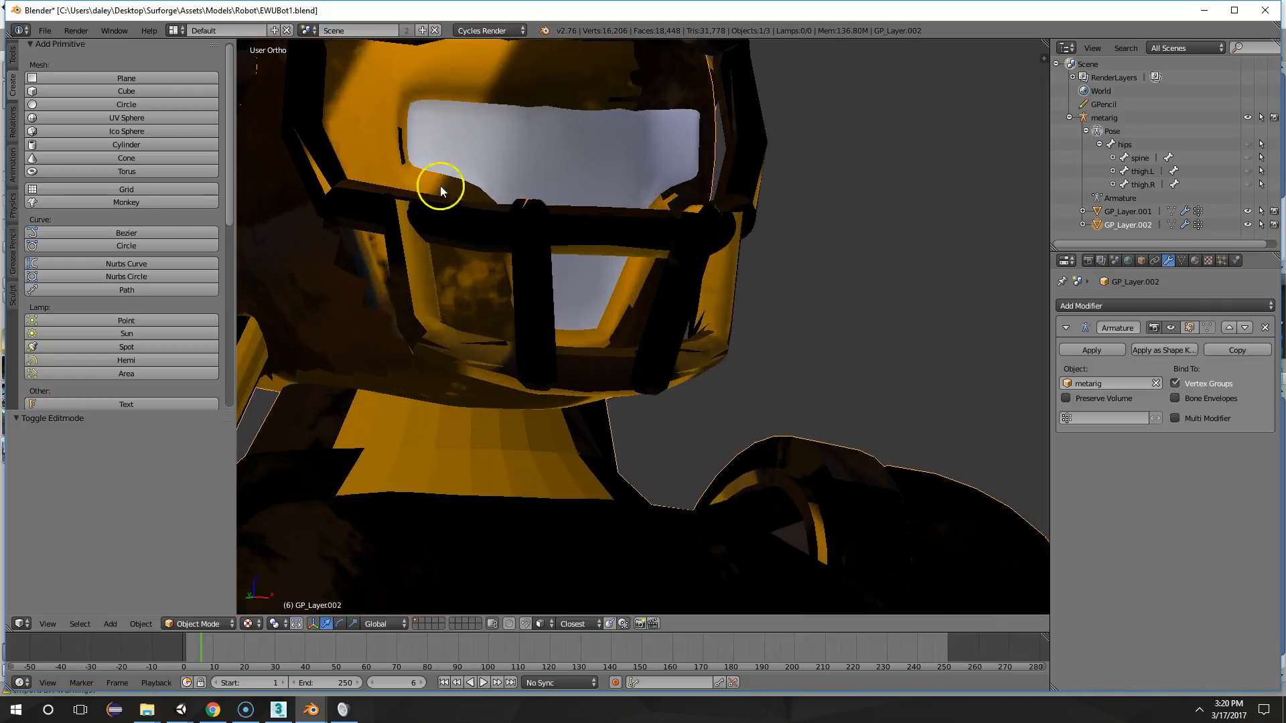
Enter Edit Mode on the robot's body and clear the helmet's selection around the visor
key(Tab)
middle_drag(500, 167, 572, 173)
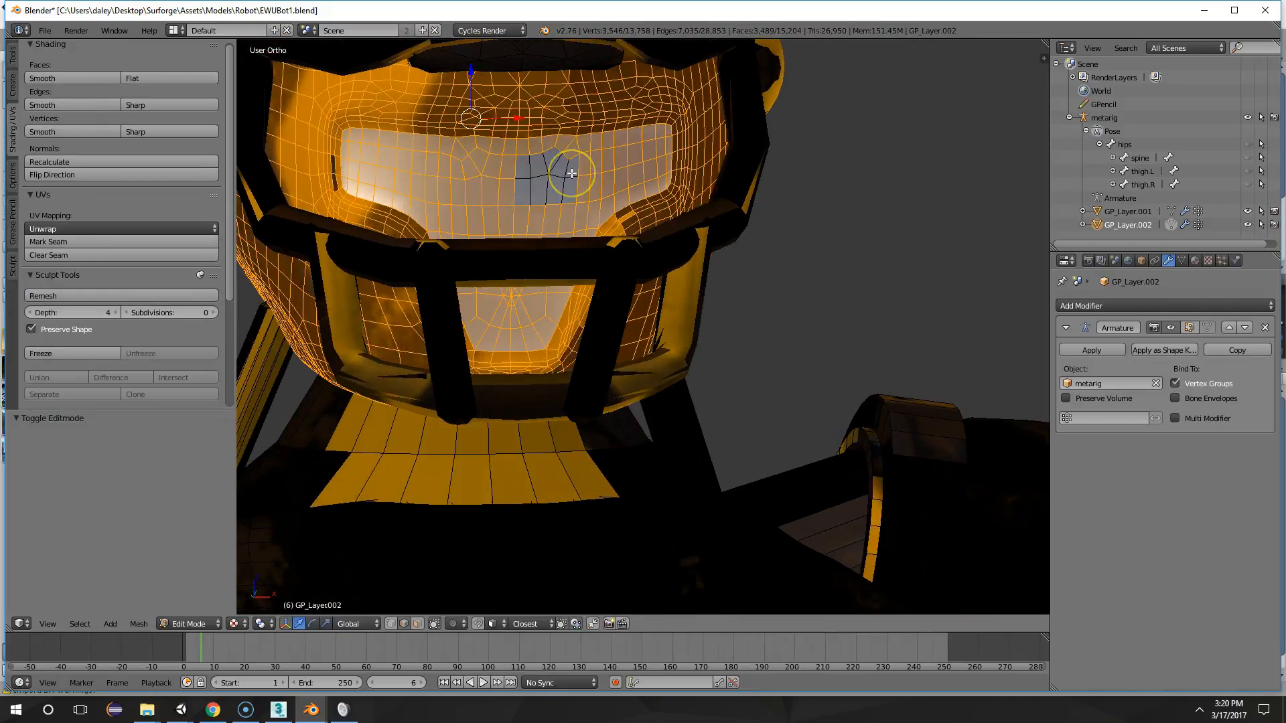
key(a)
middle_drag(488, 126, 563, 214)
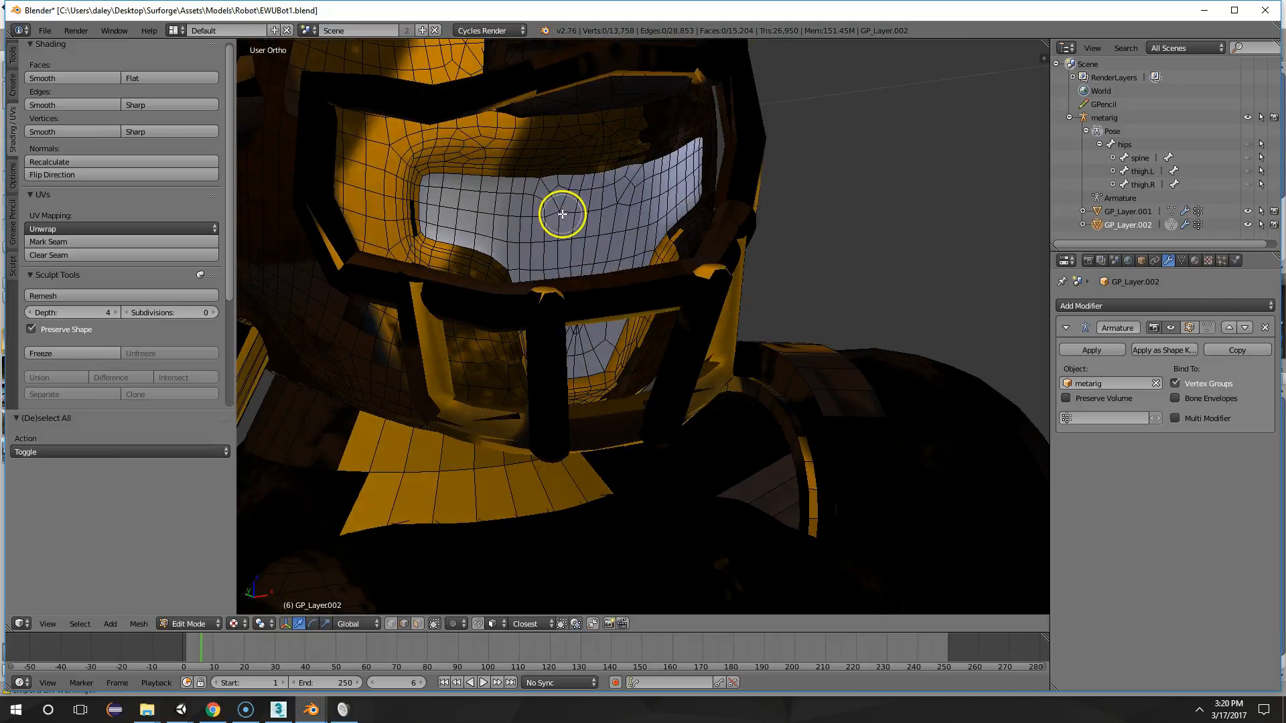
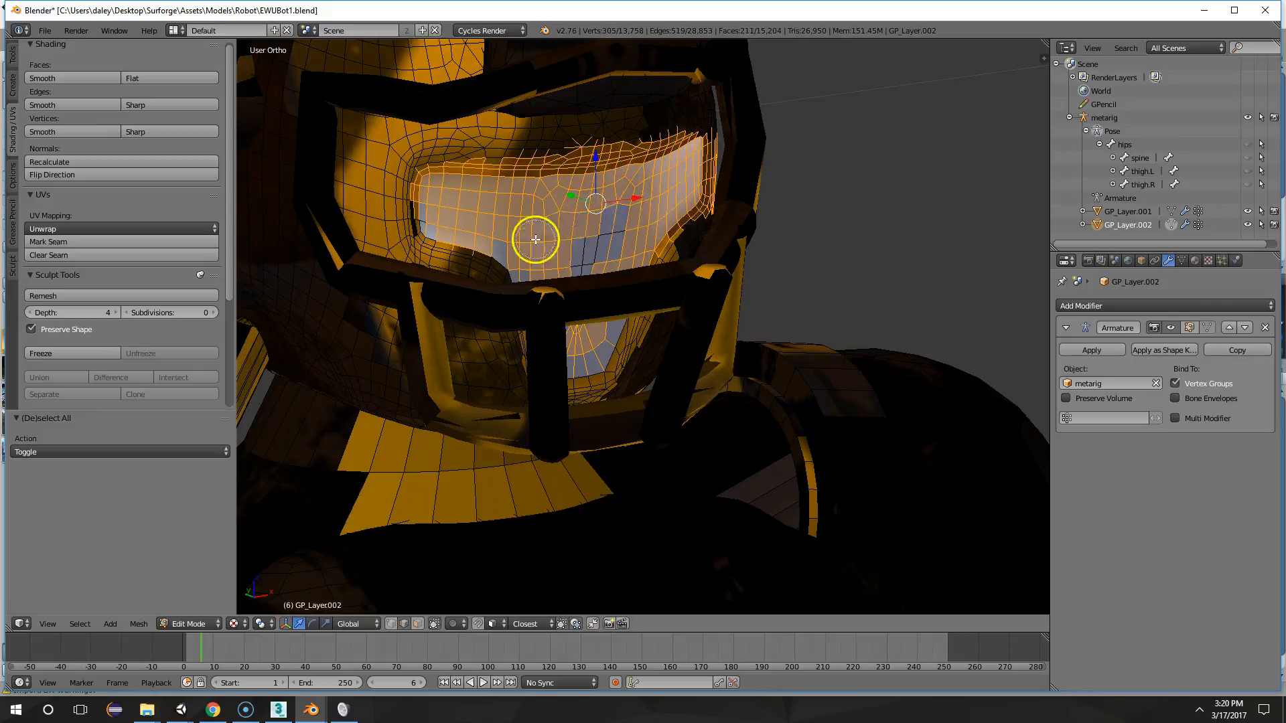
Show the material slots of the robot's body mesh and select the Face slot
scroll(648, 274, down, 4)
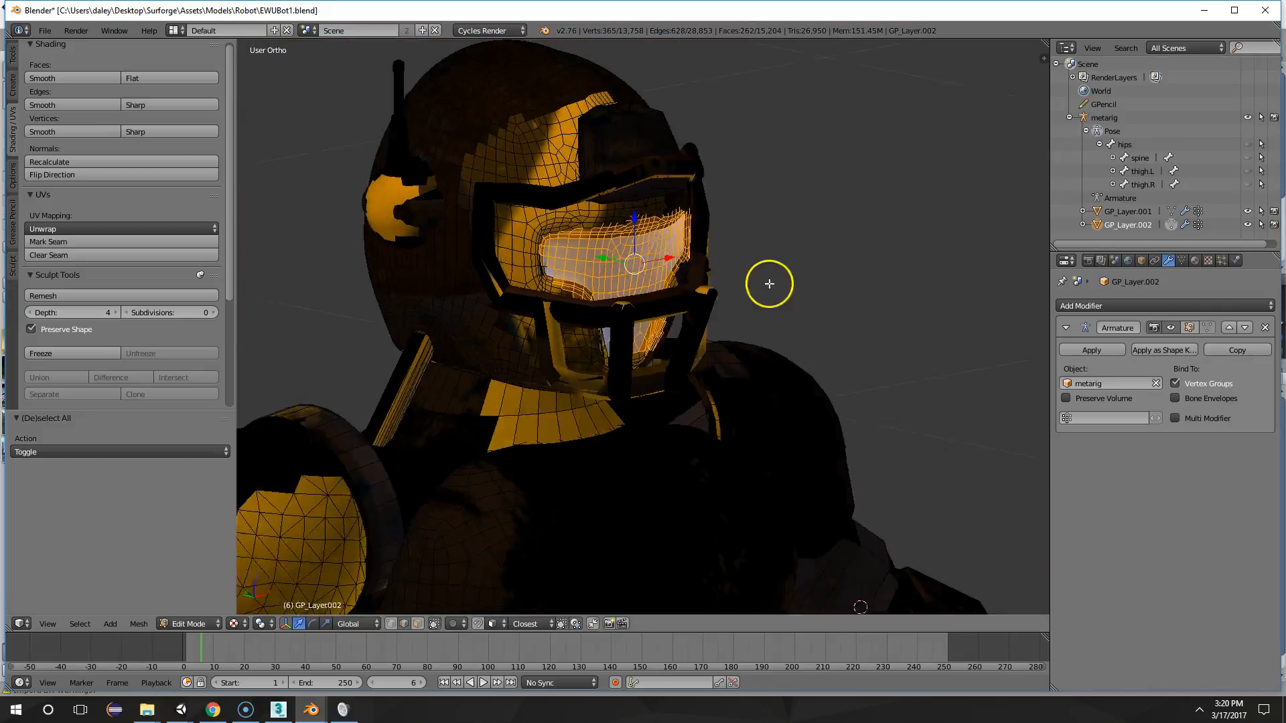
click(1193, 263)
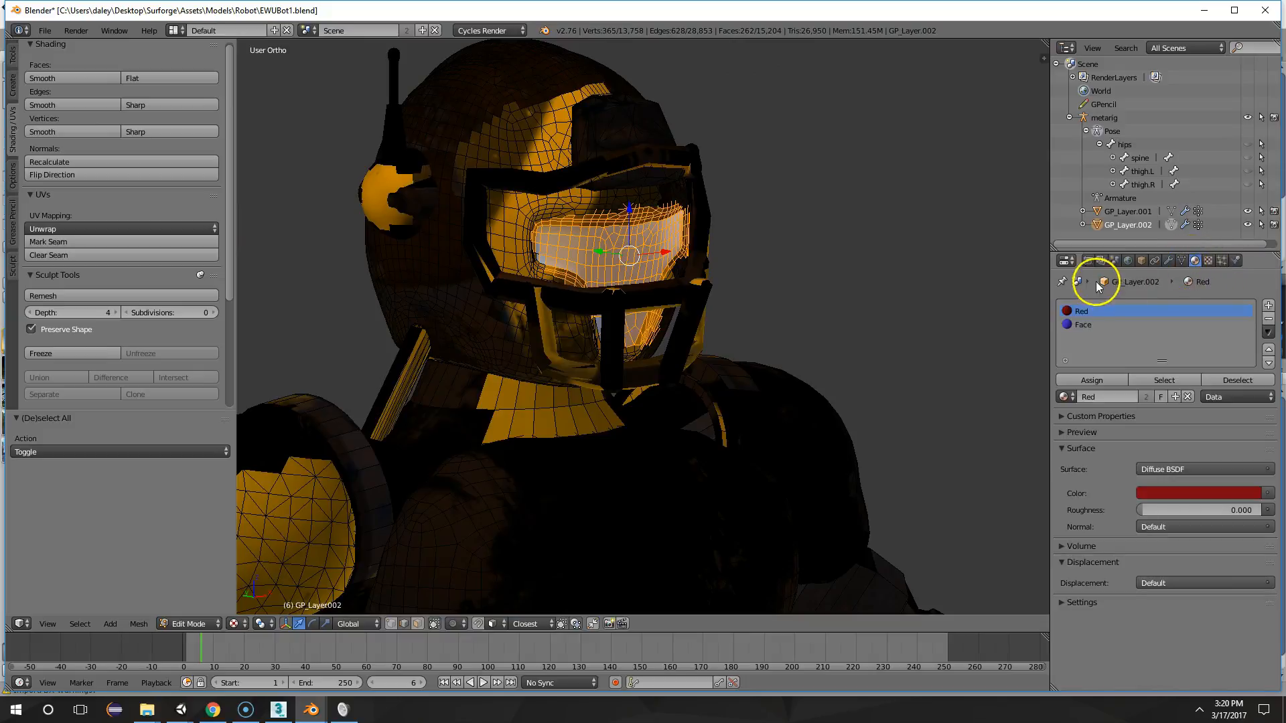
double_click(1092, 320)
click(1097, 324)
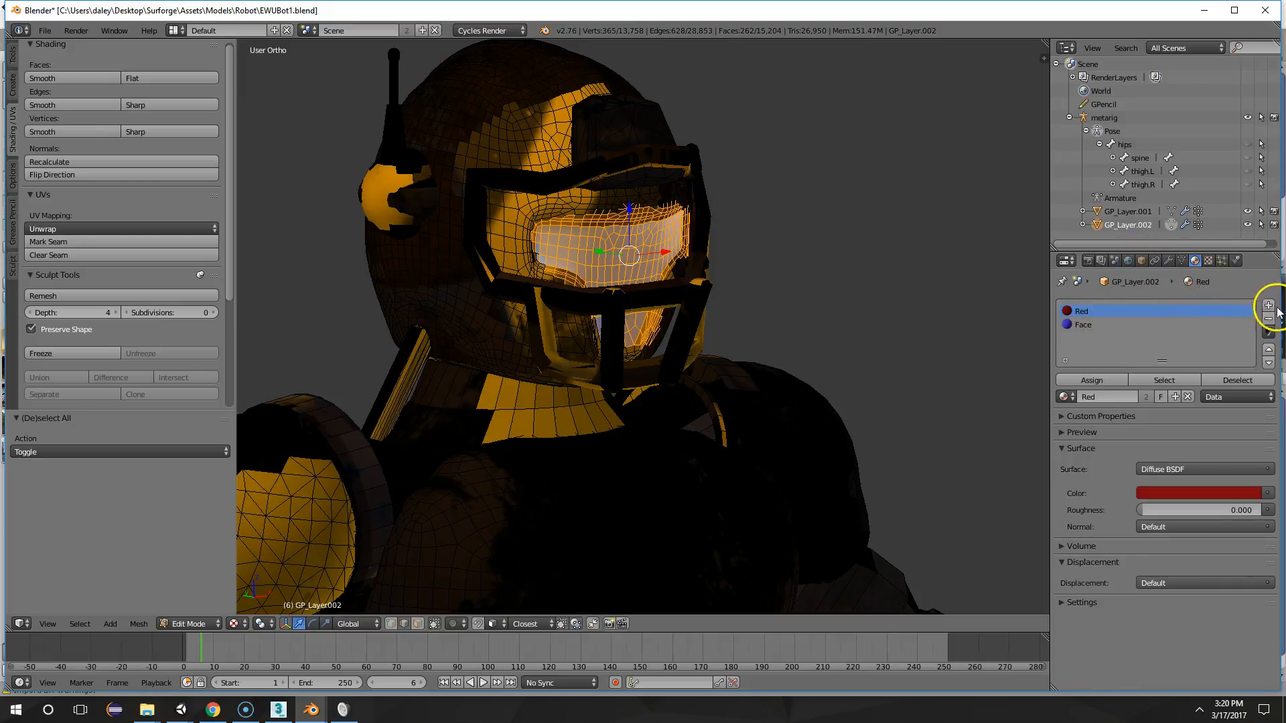
click(1108, 326)
middle_drag(864, 288, 790, 283)
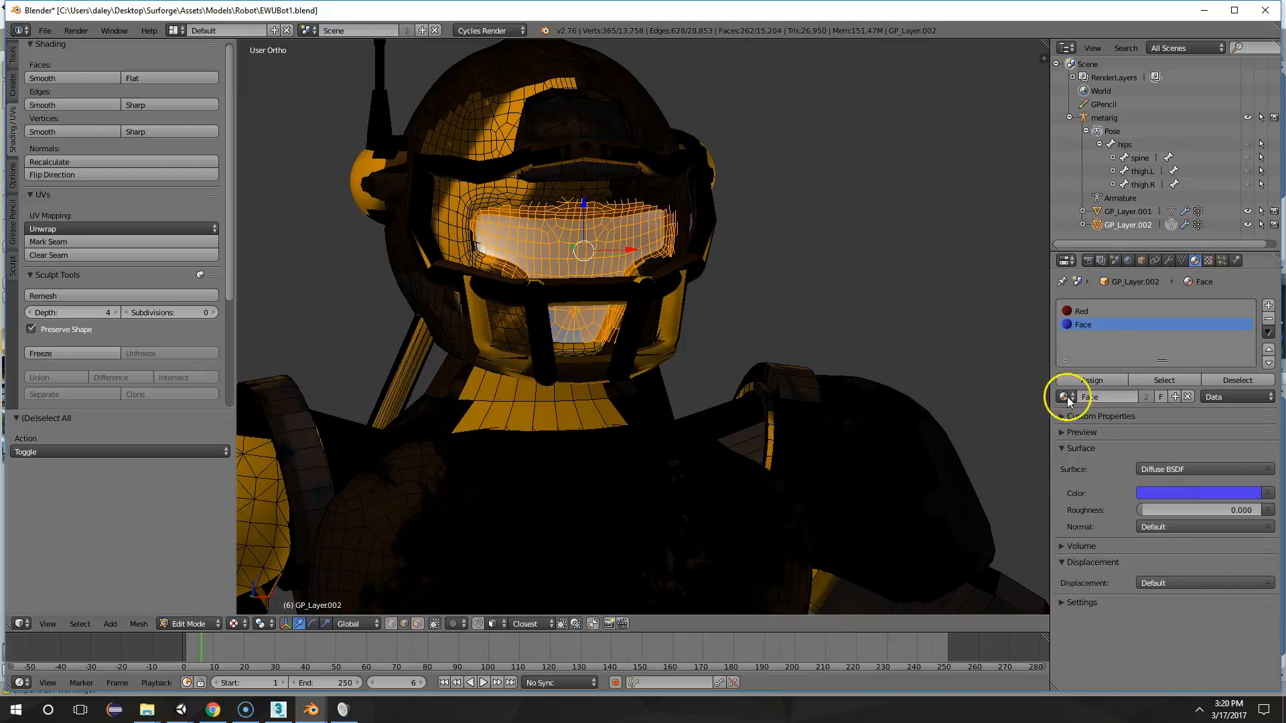
Return to Object Mode and examine the textured helmet, face guard and visor up close
key(Tab)
middle_drag(831, 288, 874, 287)
scroll(862, 284, up, 1)
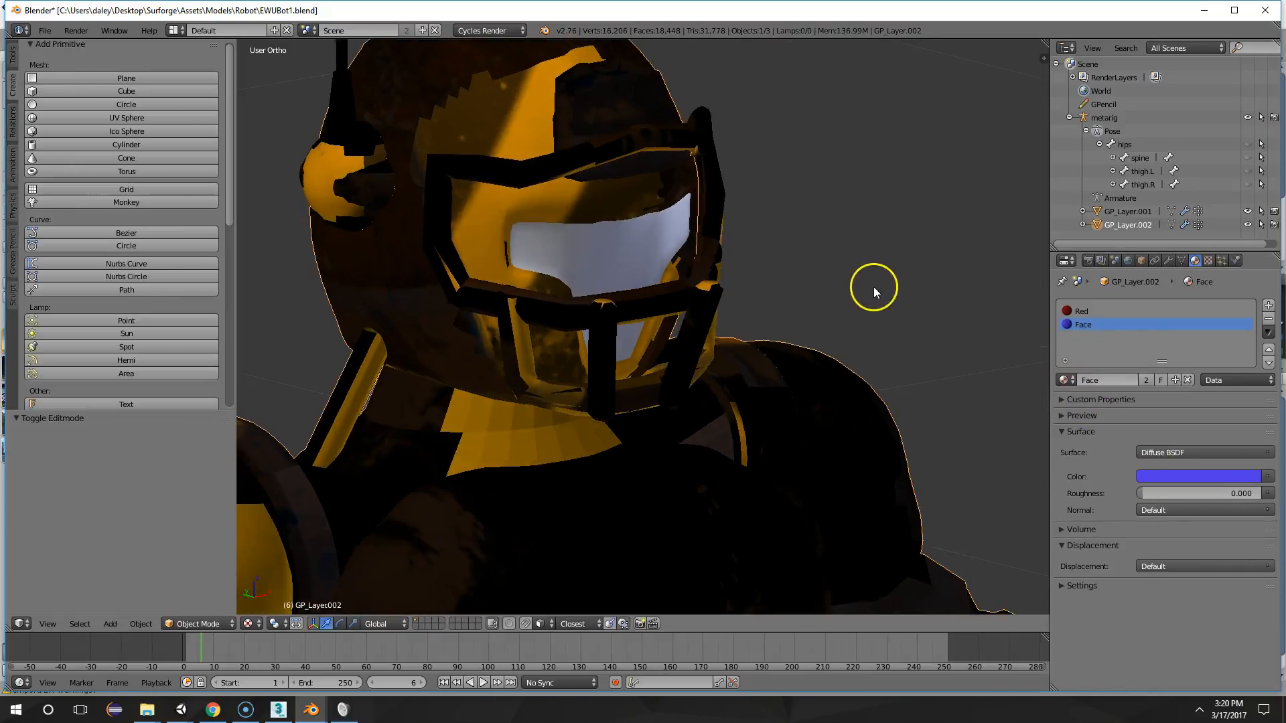
scroll(823, 242, down, 3)
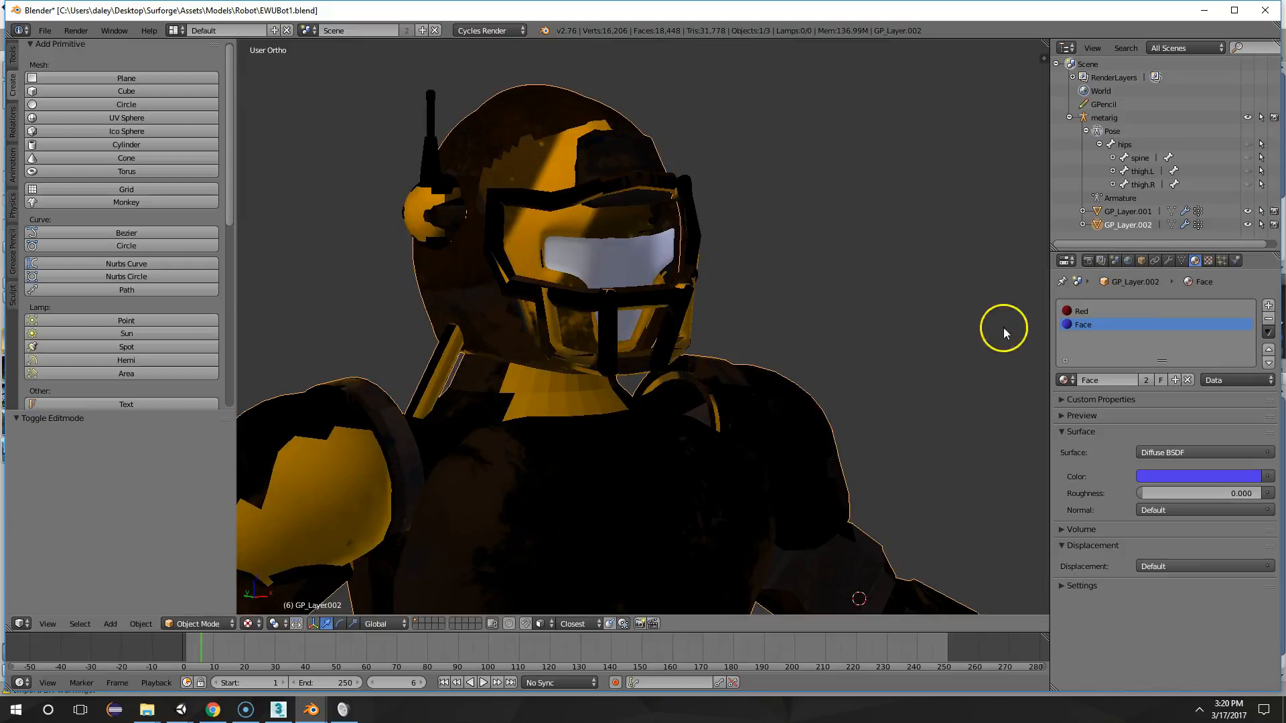
scroll(718, 247, up, 6)
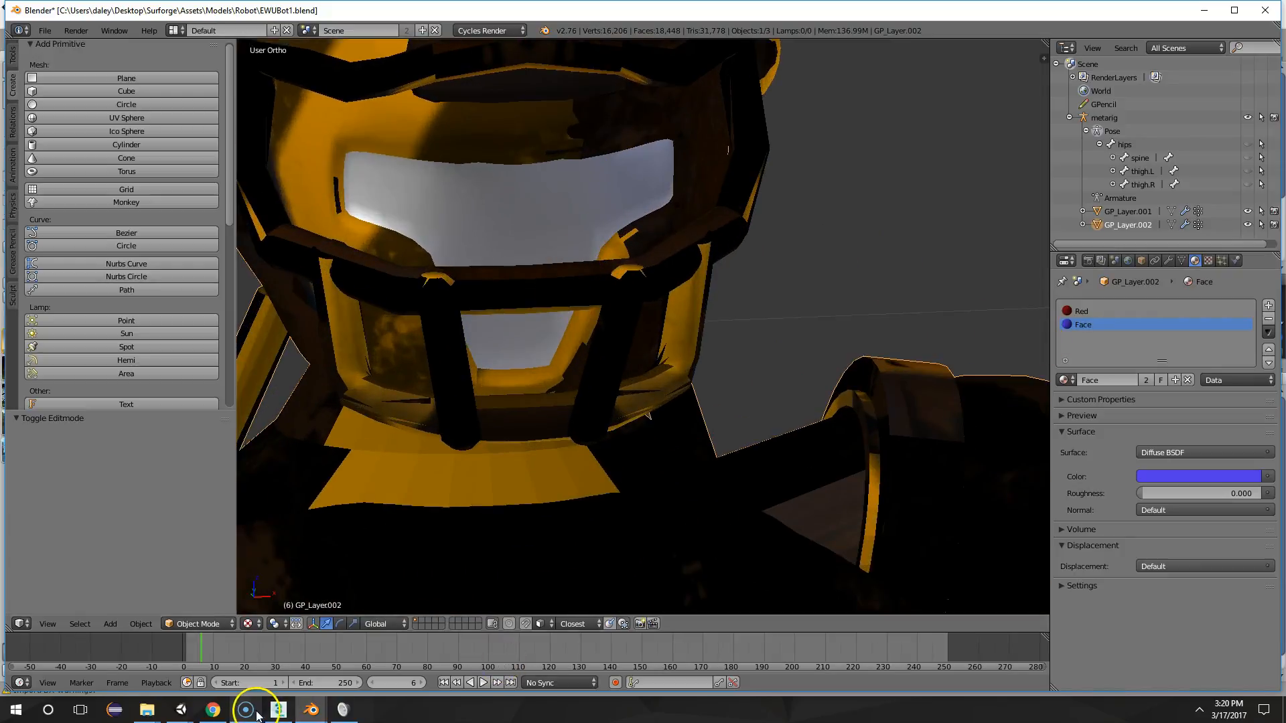
Switch to the Angle3 scene in Unity, expand Robot14 and locate the Chest material assigned to GP_Layer_001
mouse_move(181, 709)
click(121, 664)
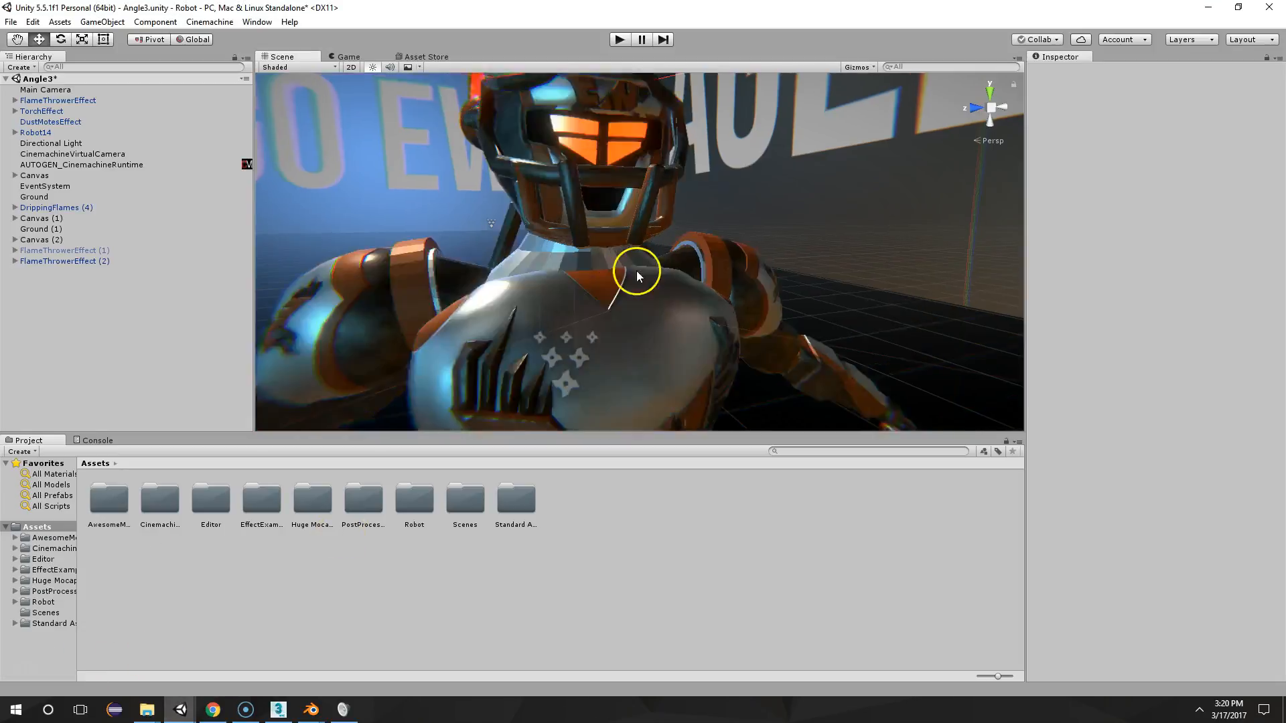
scroll(636, 281, down, 5)
scroll(575, 309, up, 2)
click(572, 319)
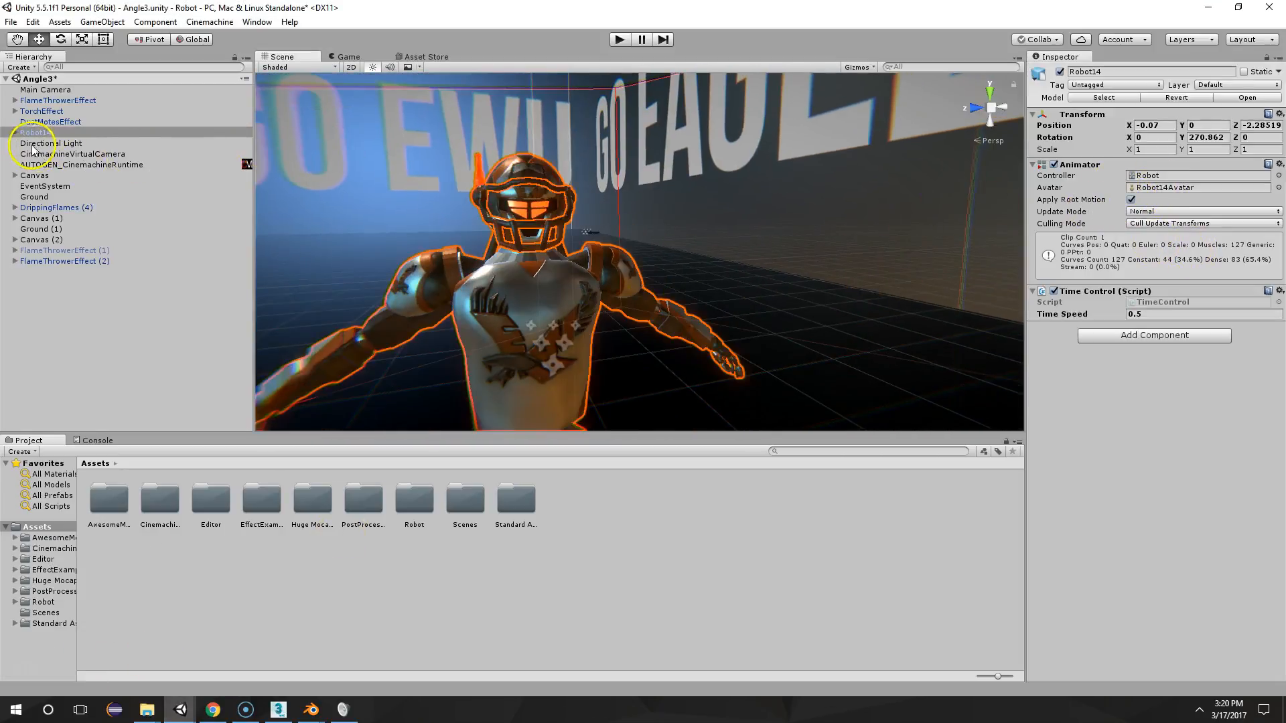
click(15, 132)
click(57, 143)
click(1184, 235)
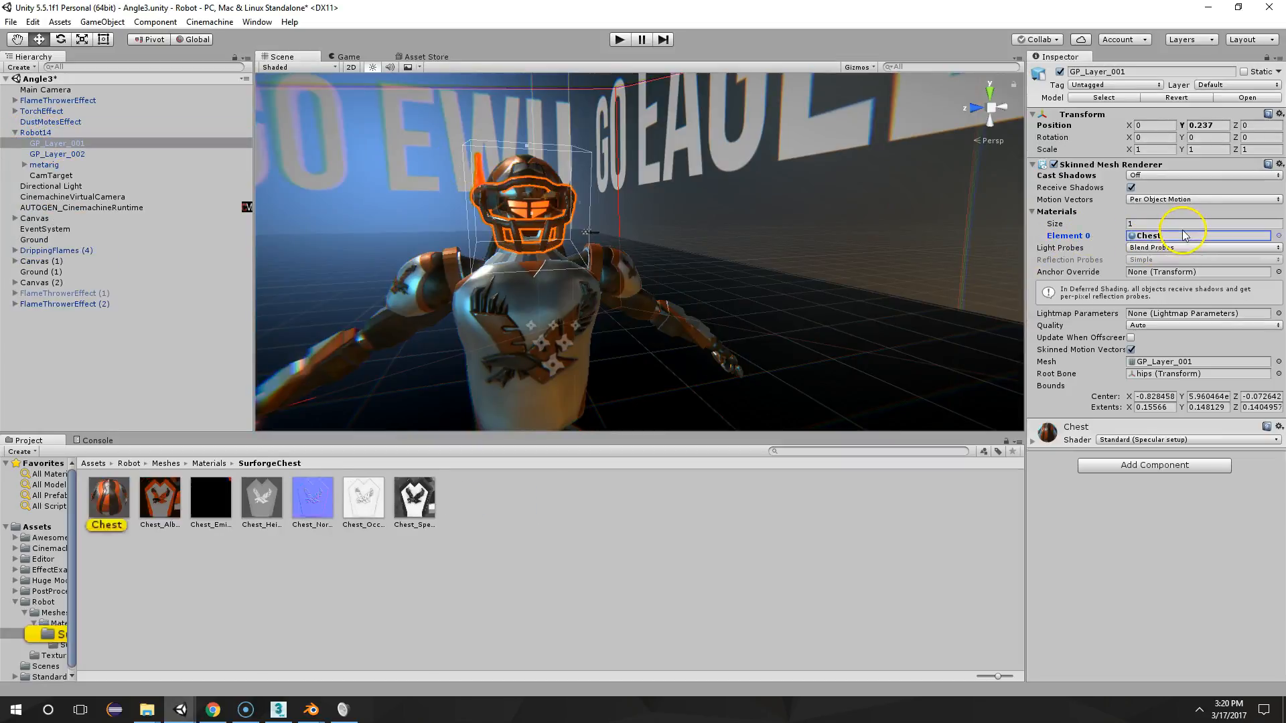
Compare the material elements assigned to the robot's GP_Layer_001 face guard and GP_Layer_002 body meshes
scroll(511, 279, up, 5)
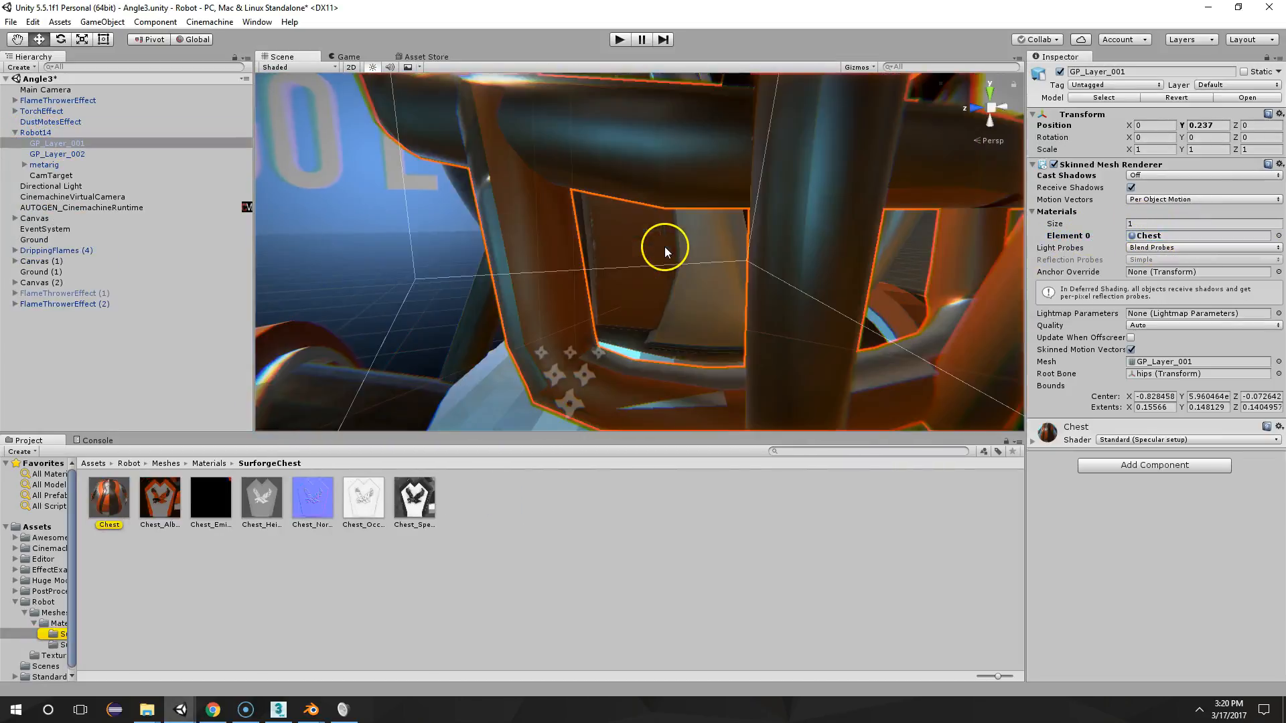
scroll(665, 252, down, 5)
drag(109, 497, 930, 214)
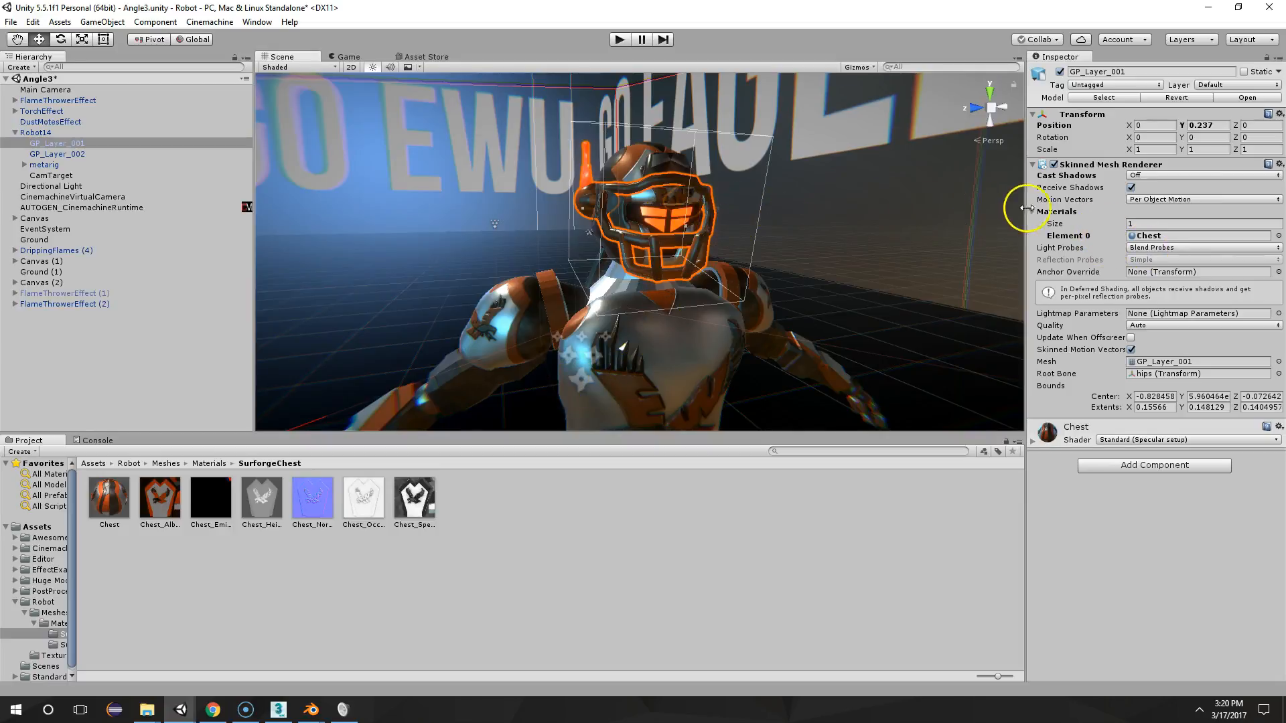
click(118, 144)
click(89, 153)
click(87, 144)
click(87, 153)
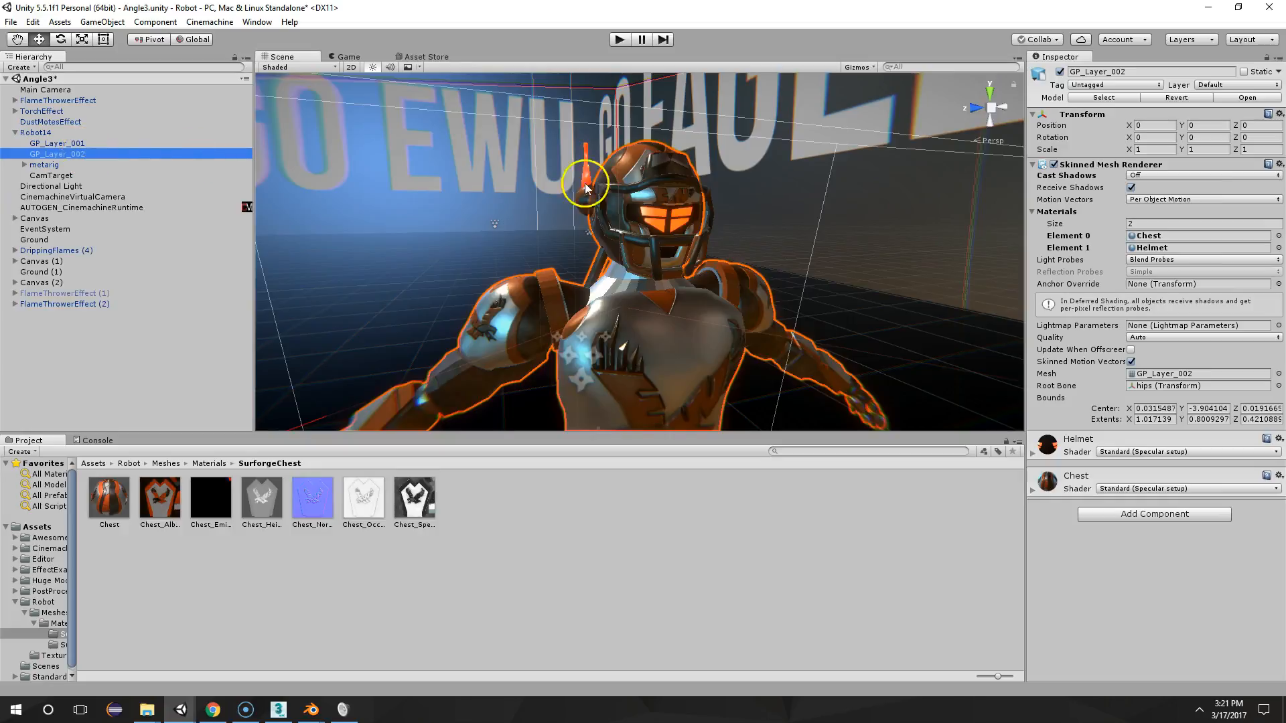
click(99, 144)
click(98, 153)
click(95, 144)
click(92, 154)
click(98, 143)
click(102, 155)
click(102, 143)
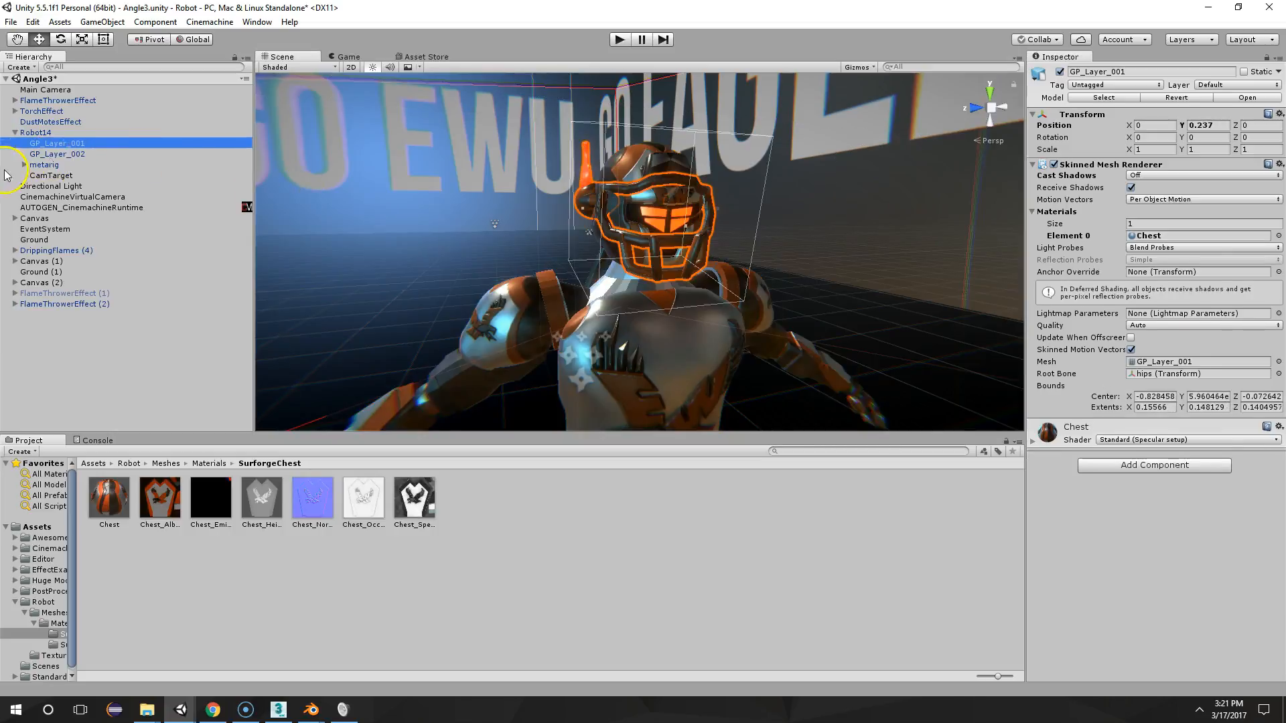
click(57, 154)
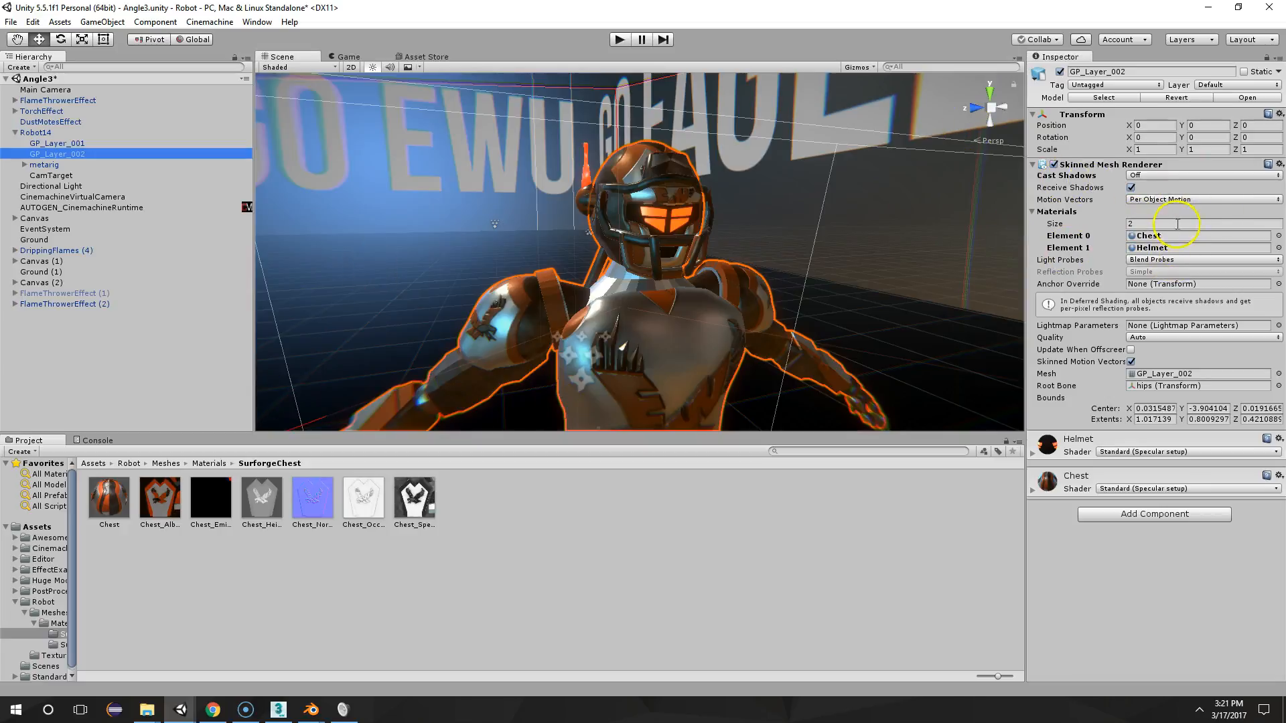
Look at EWUBot1.blend in Blender briefly and return to the Angle3 scene in Unity
mouse_move(311, 707)
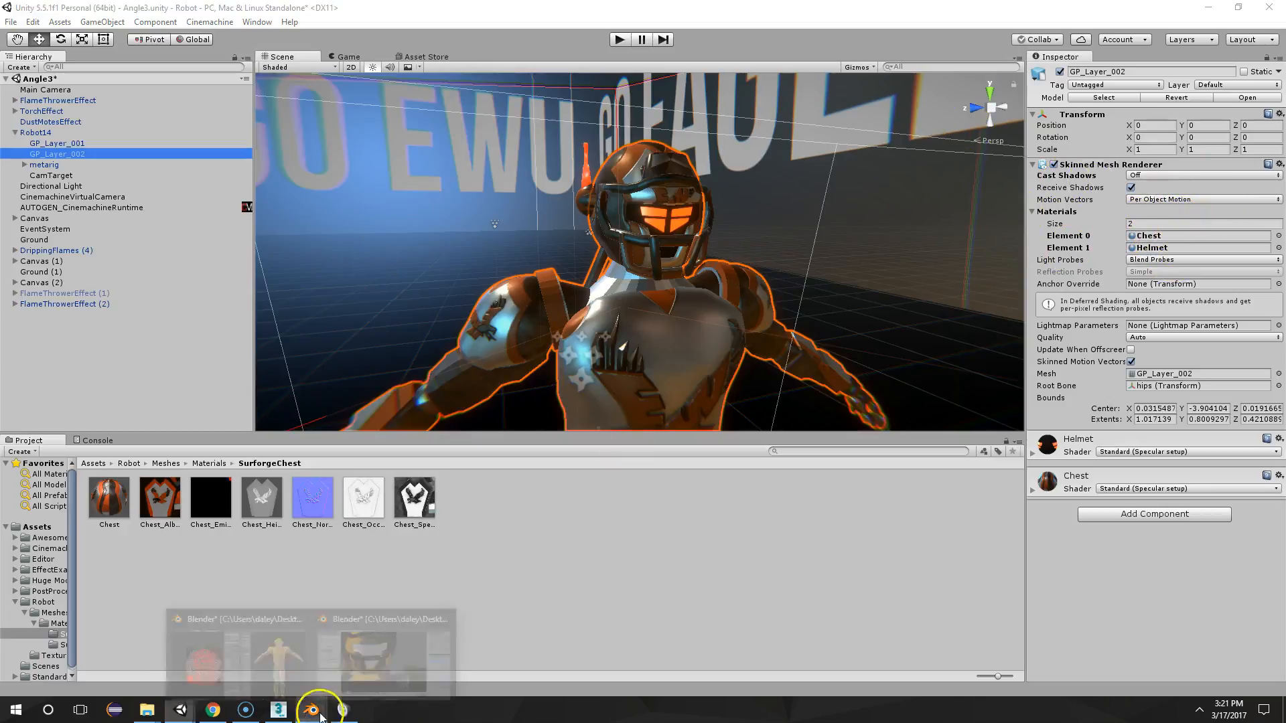
click(339, 613)
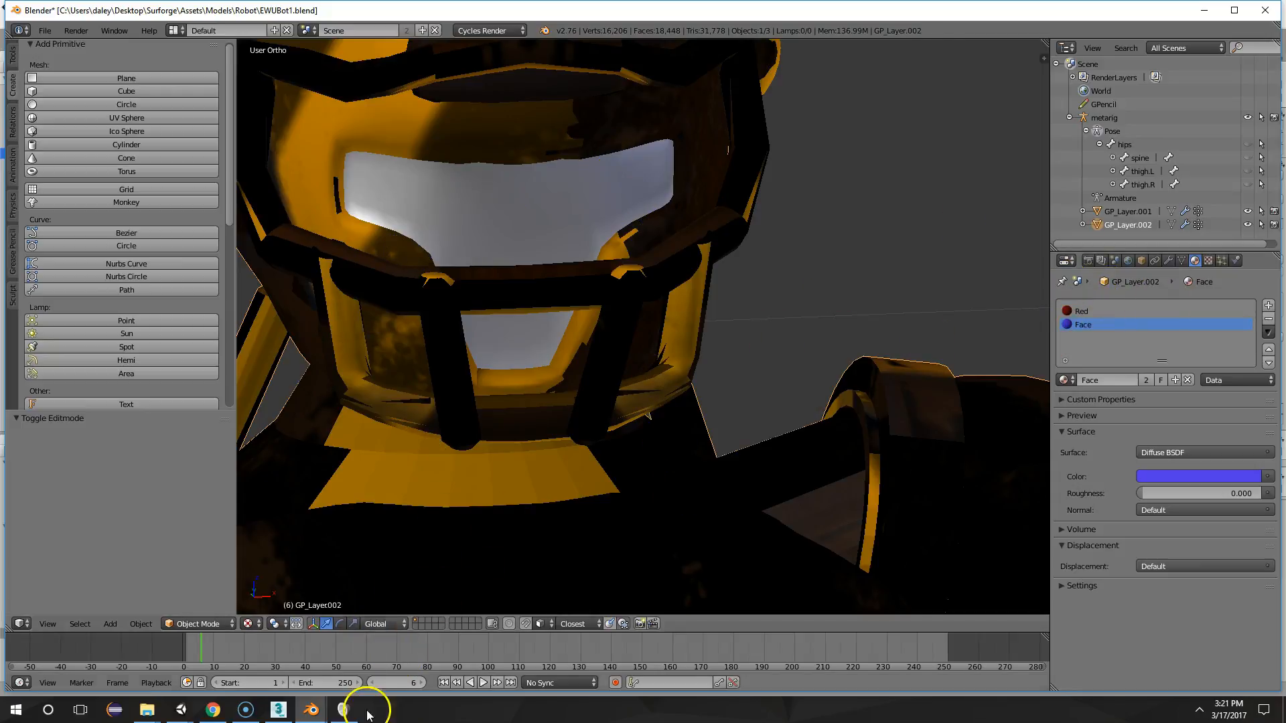
mouse_move(180, 709)
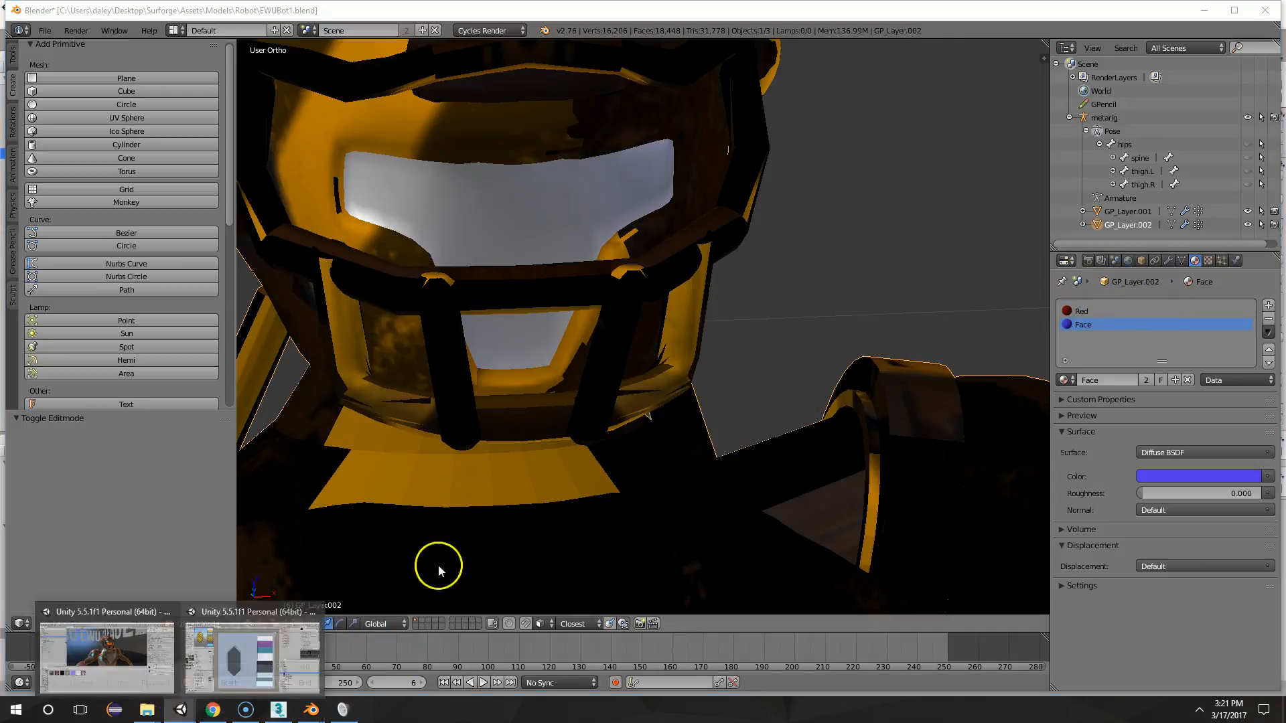
click(164, 640)
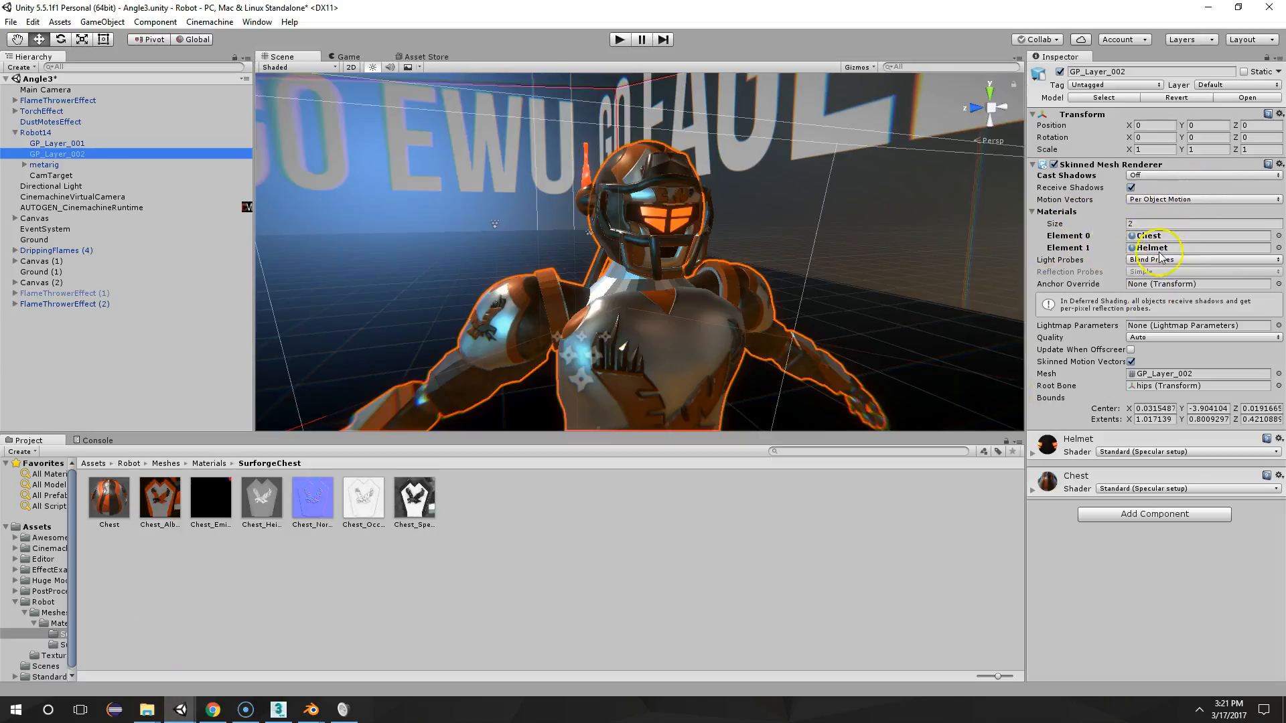
Examine the materials on the robot's helmet, chest and full body from several angles in the Unity scene
scroll(804, 268, down, 5)
middle_drag(766, 304, 776, 271)
scroll(777, 280, up, 5)
scroll(780, 267, down, 2)
scroll(777, 271, up, 5)
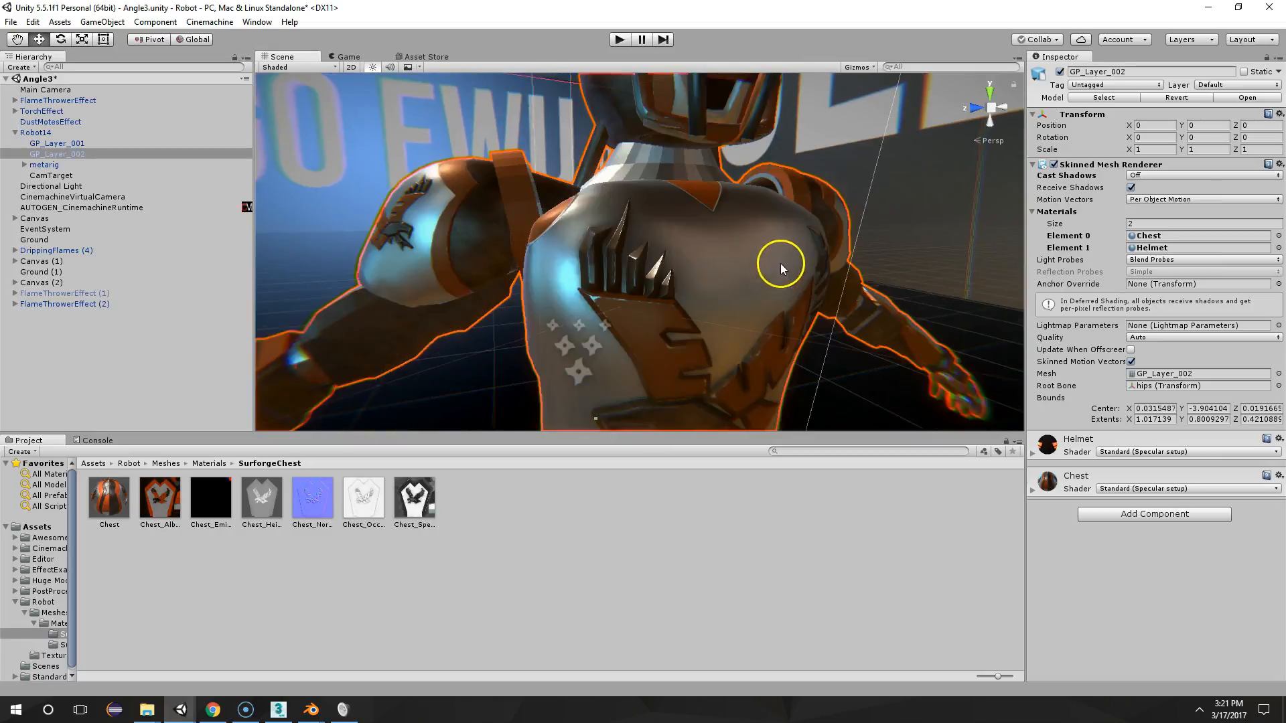
scroll(873, 200, down, 5)
scroll(873, 203, up, 3)
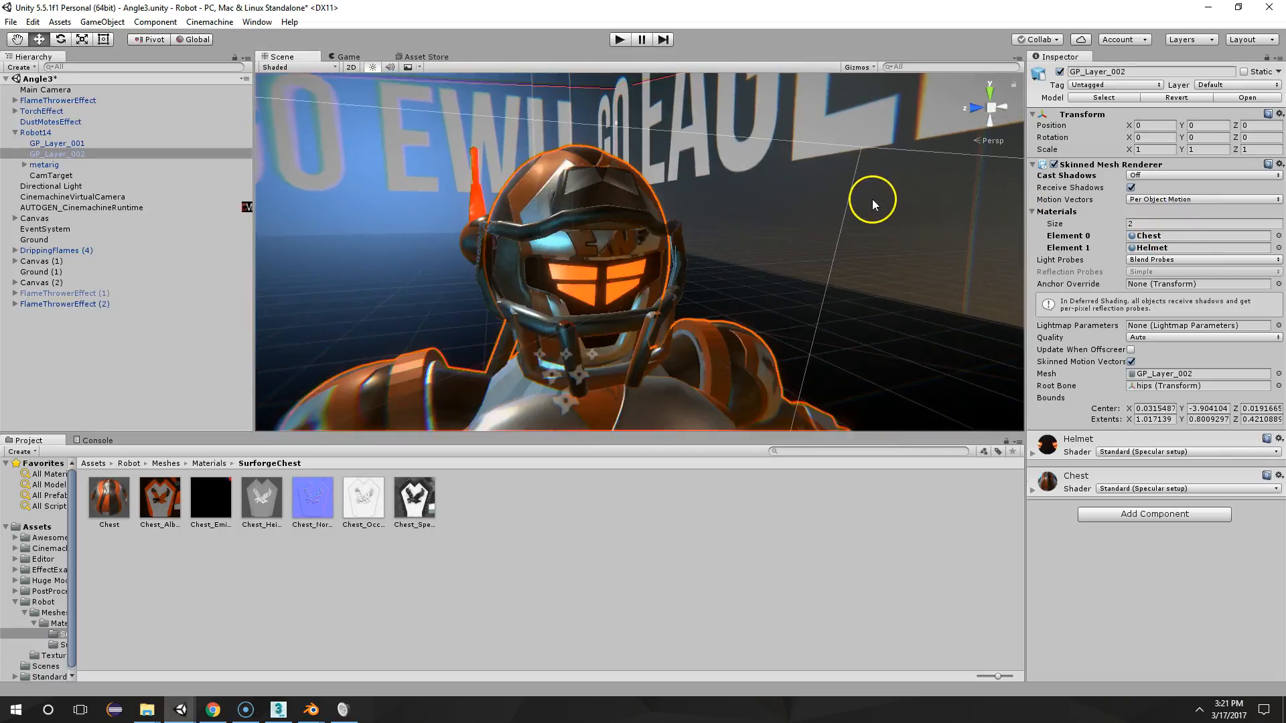
alt+drag(873, 204, 819, 212)
scroll(819, 218, down, 3)
middle_drag(818, 220, 818, 213)
scroll(818, 213, up, 2)
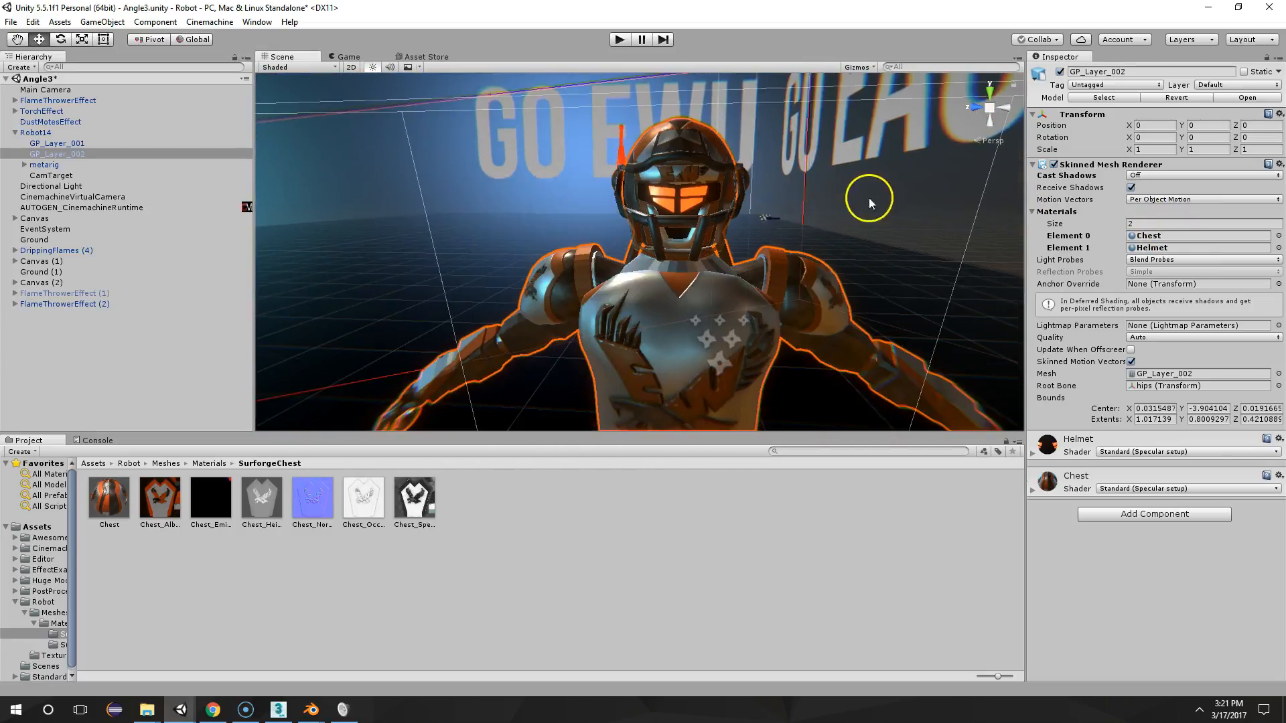
right_drag(870, 203, 922, 194)
scroll(849, 197, up, 3)
middle_drag(849, 193, 880, 197)
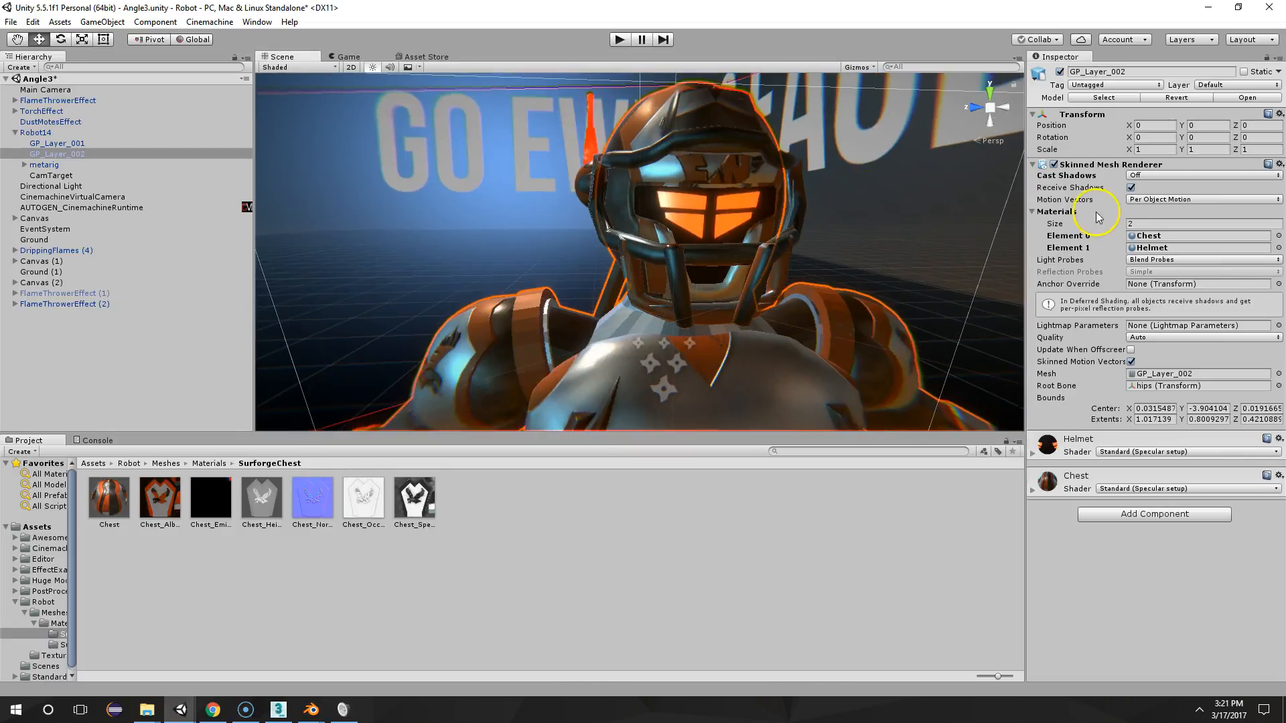
scroll(789, 220, down, 3)
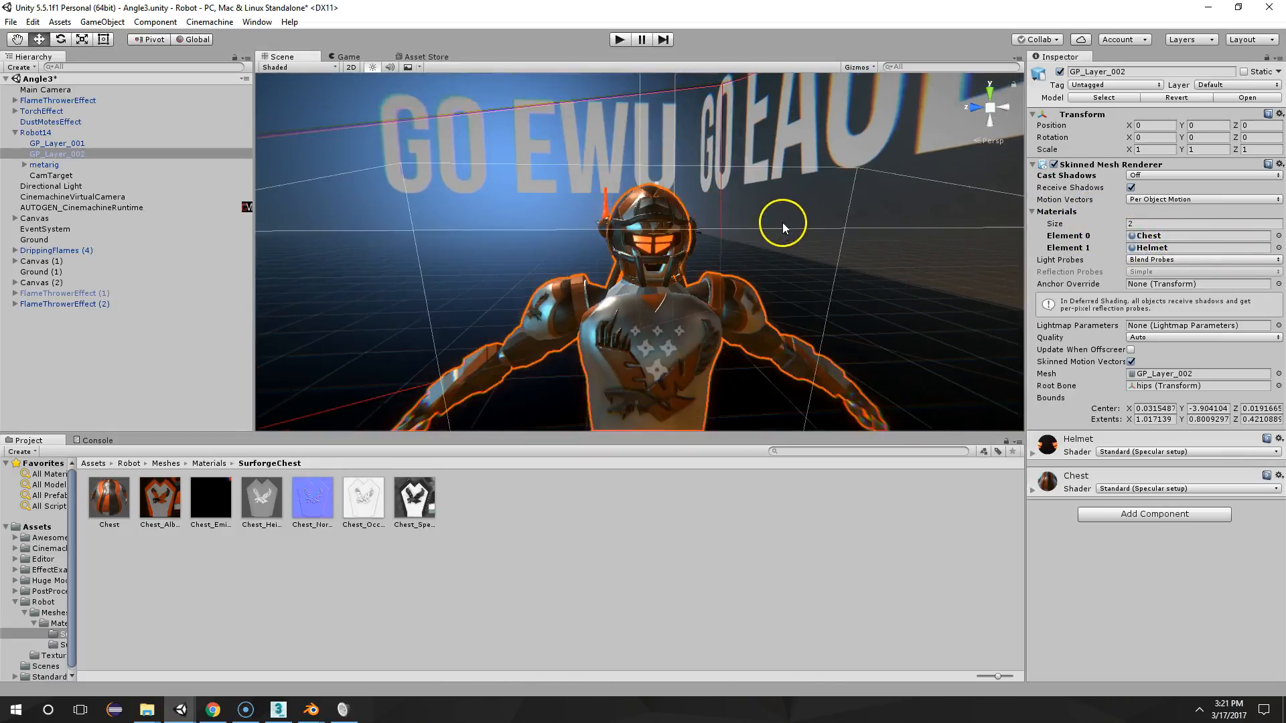
right_drag(781, 219, 849, 222)
scroll(849, 221, up, 3)
middle_drag(849, 220, 860, 215)
key(f)
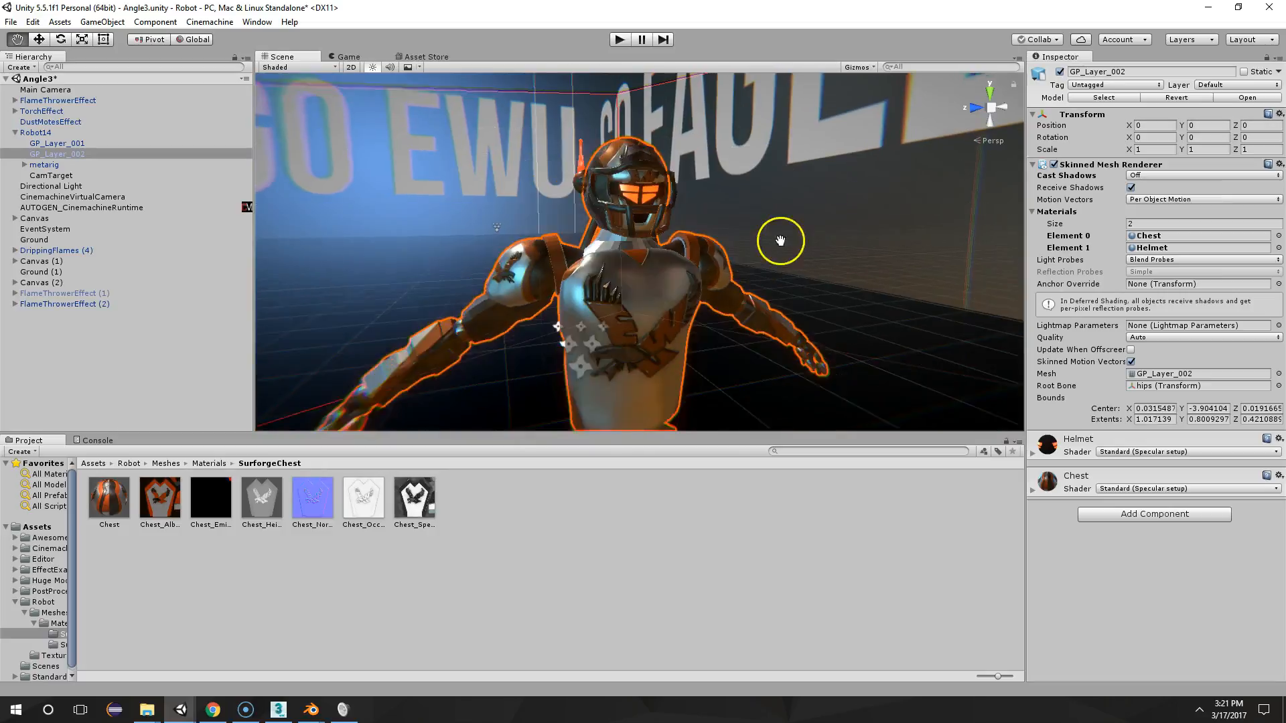
scroll(792, 210, down, 3)
right_drag(638, 218, 769, 228)
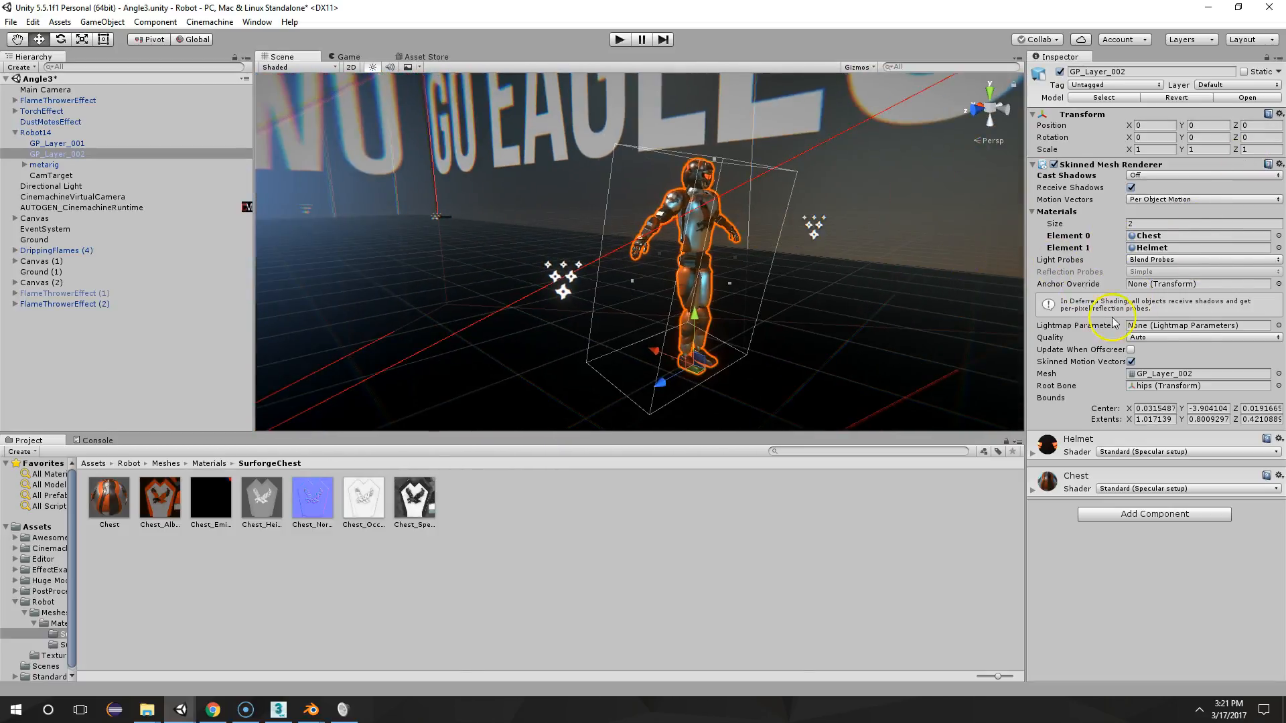
scroll(827, 206, up, 4)
middle_drag(827, 207, 769, 219)
scroll(763, 218, up, 2)
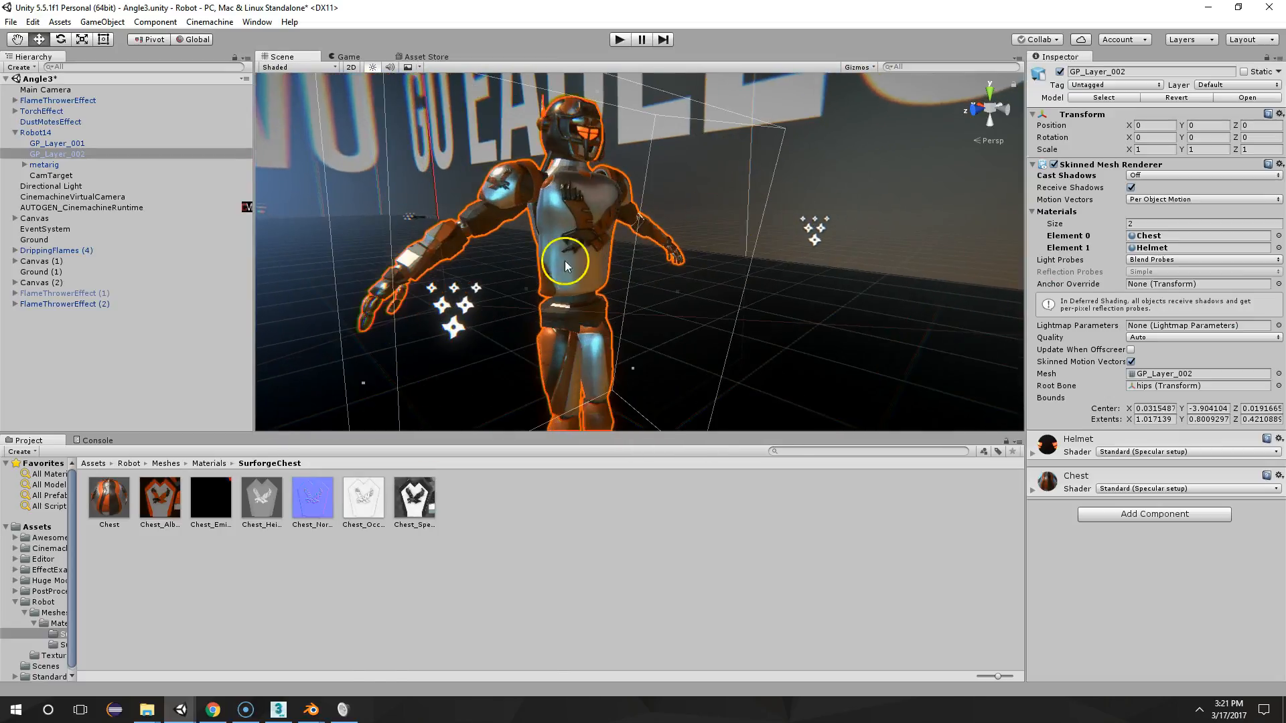
Switch to EWUBot1.blend in Blender and examine the whole textured robot in Object Mode
click(279, 652)
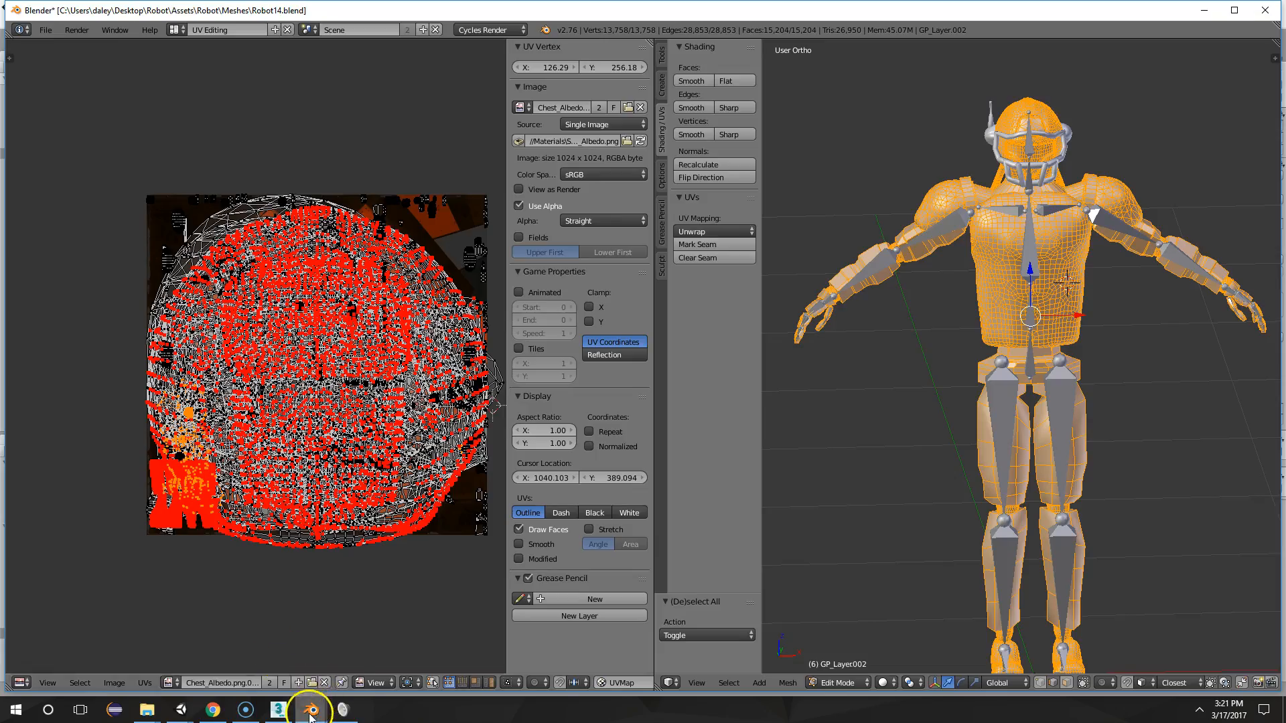
mouse_move(311, 705)
click(353, 678)
scroll(684, 425, down, 6)
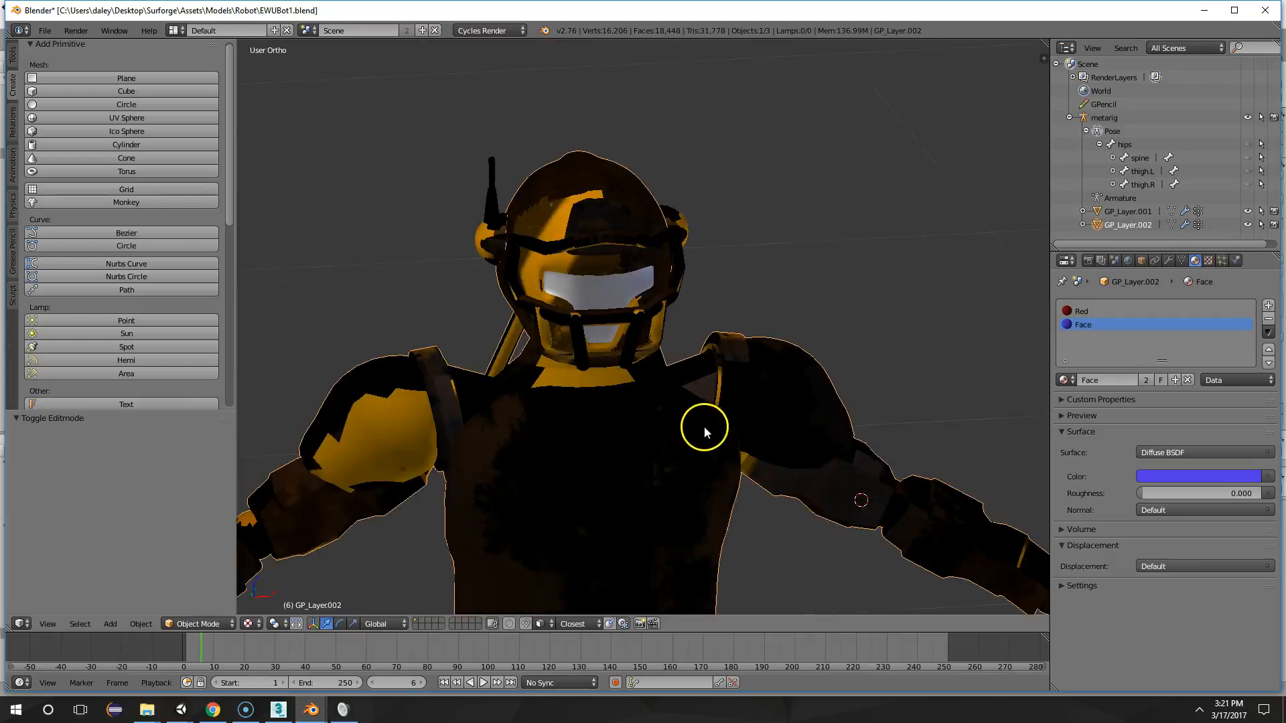
middle_drag(691, 404, 732, 400)
key(Tab)
key(Tab)
middle_drag(669, 272, 717, 296)
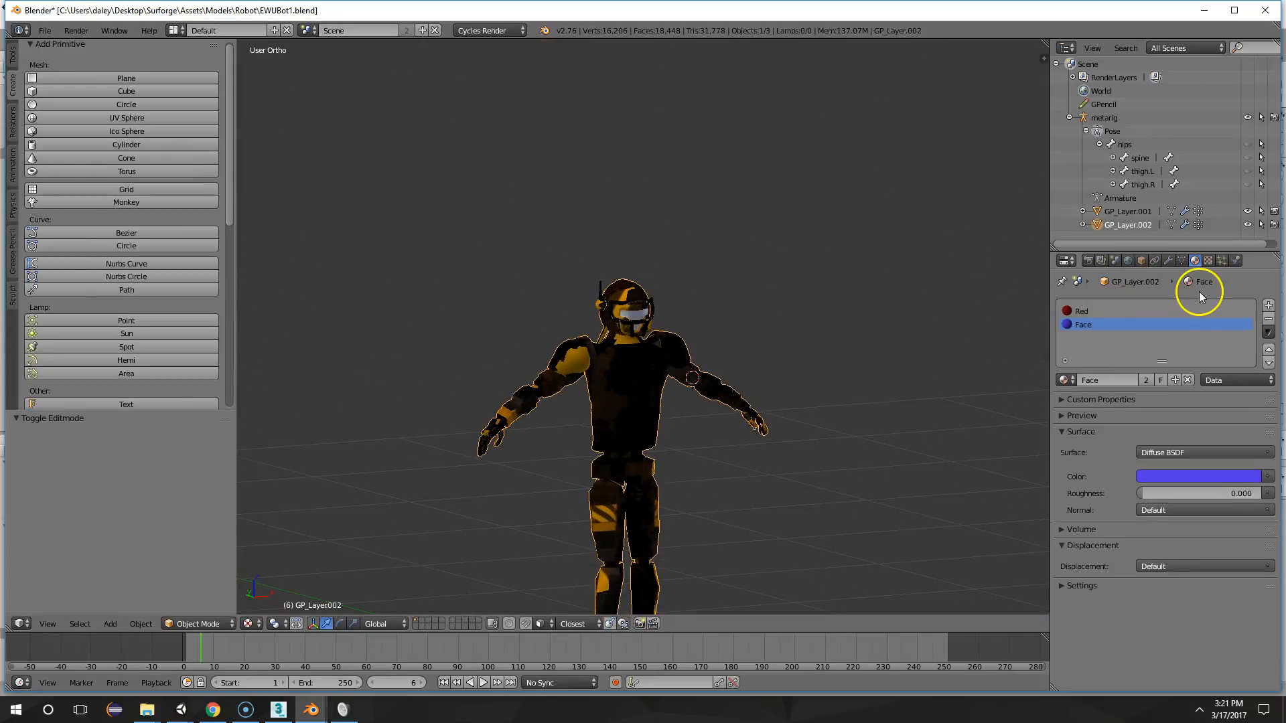
Check the Surforge texture project in Unity and return to EWUBot1.blend in Blender
mouse_move(179, 709)
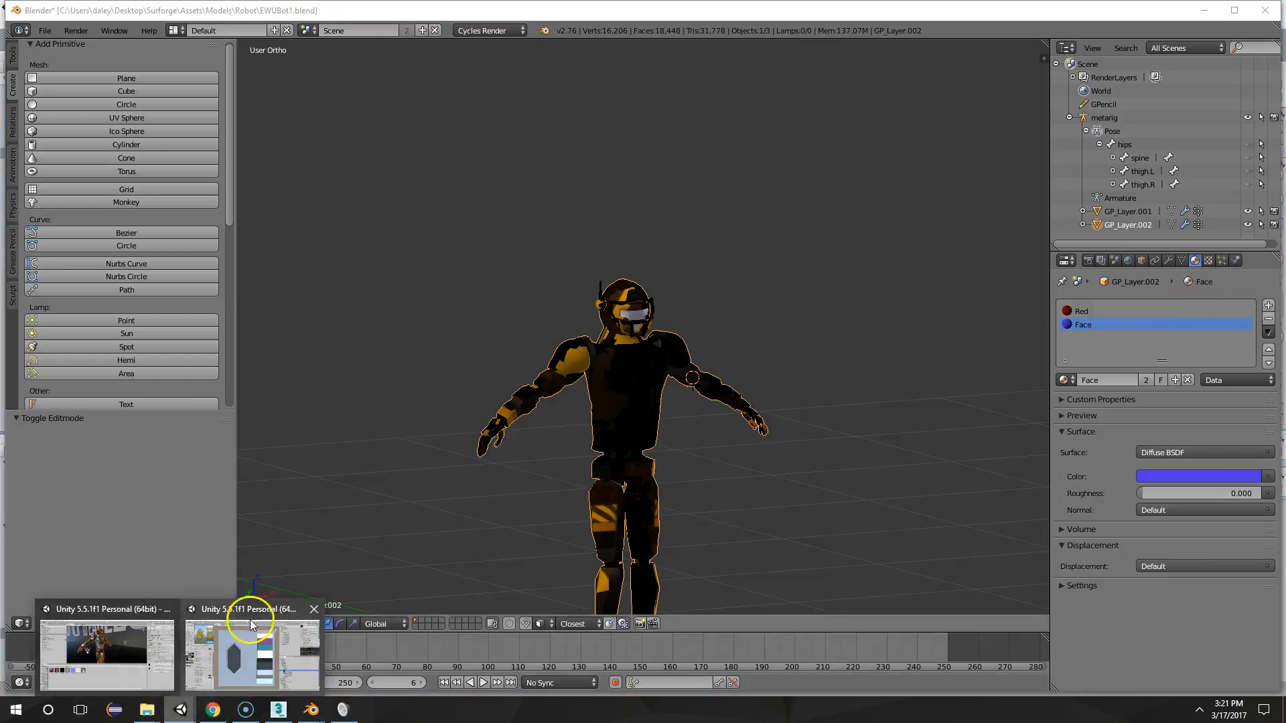
click(250, 621)
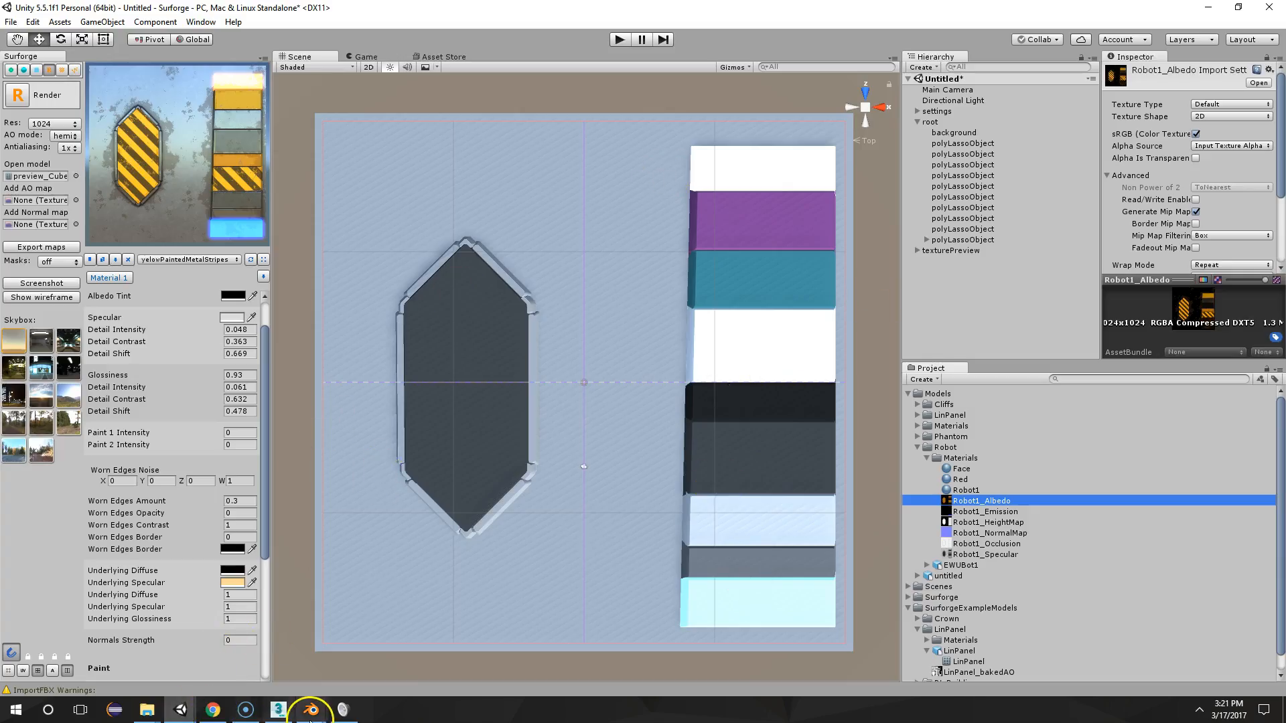
mouse_move(311, 710)
click(376, 626)
Enter Edit Mode on the robot's body mesh and switch the screen layout to UV Editing
scroll(635, 413, up, 3)
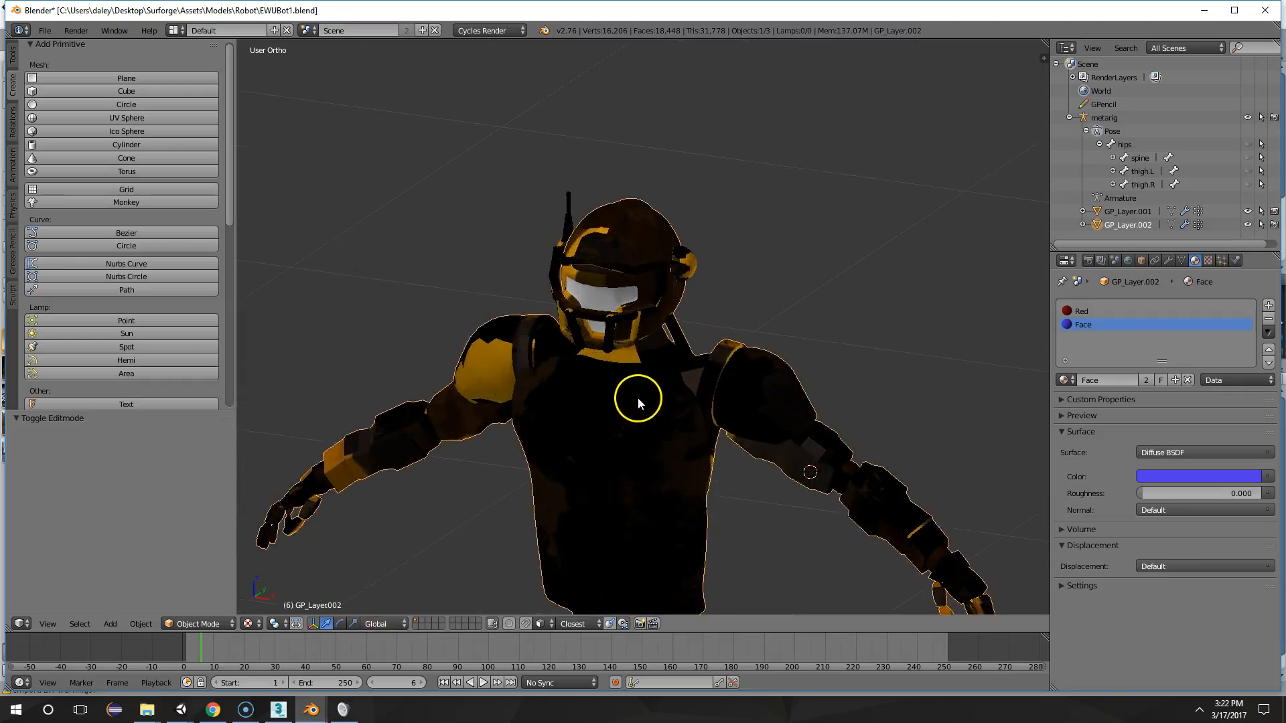
key(Tab)
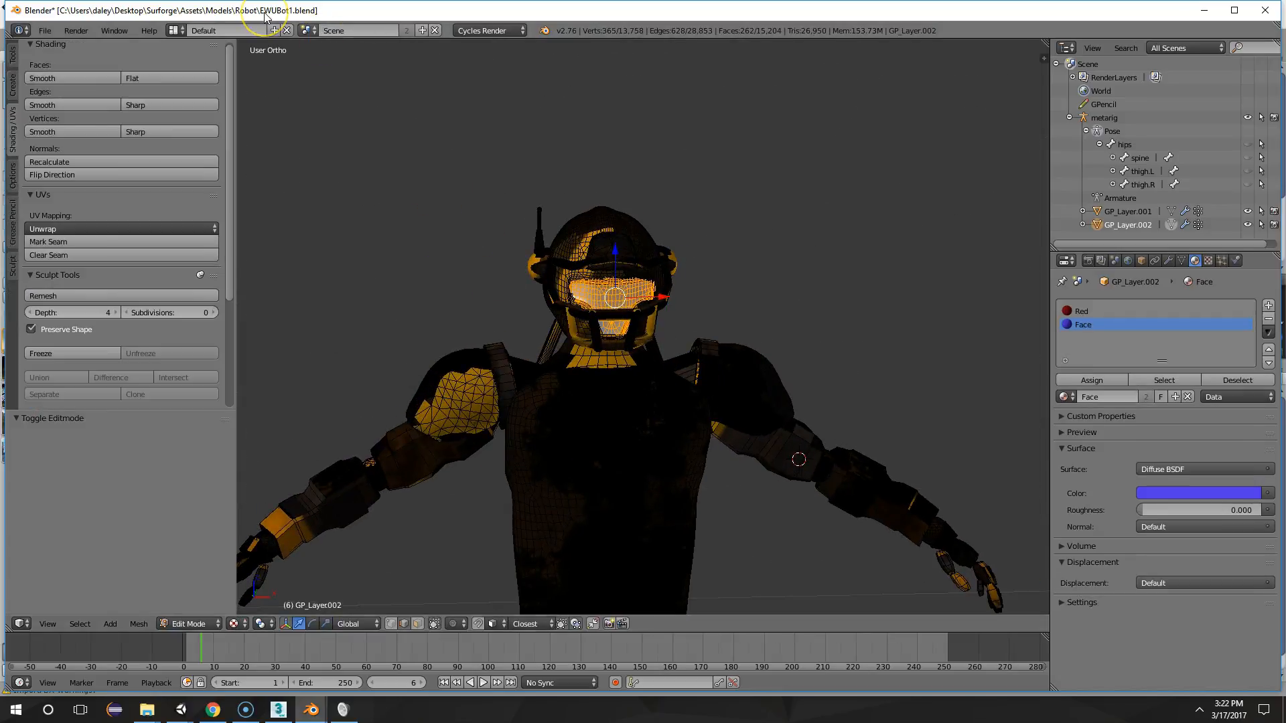
key(ctrl+Left)
key(ctrl+Left)
key(ctrl+Left)
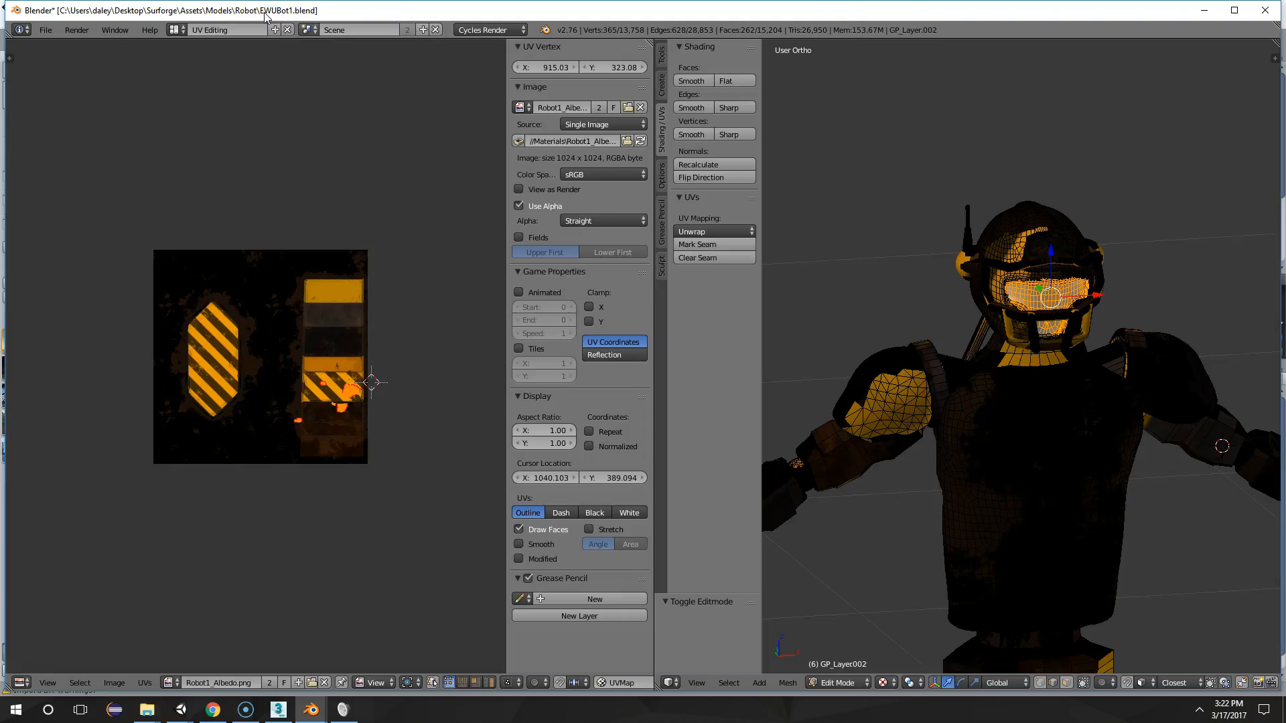
Examine the robot's helmet and upper body alongside the albedo texture in the UV Editing layout
scroll(228, 130, up, 2)
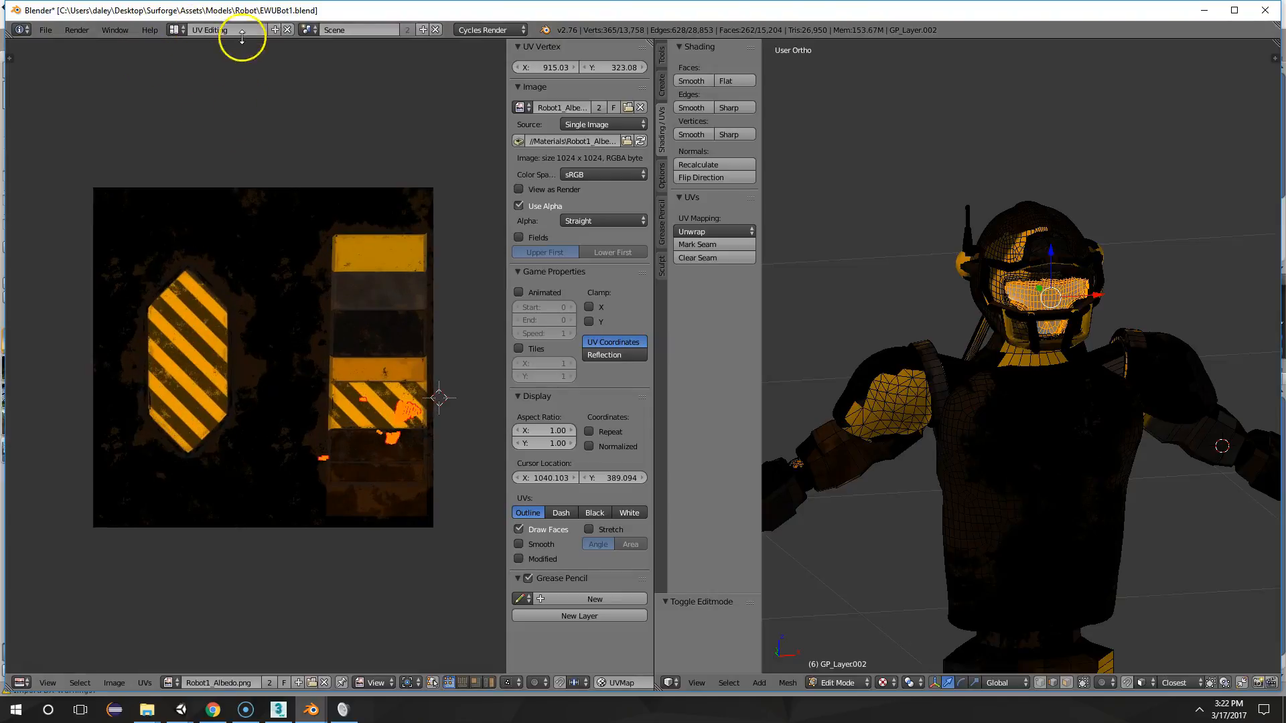
scroll(902, 281, up, 2)
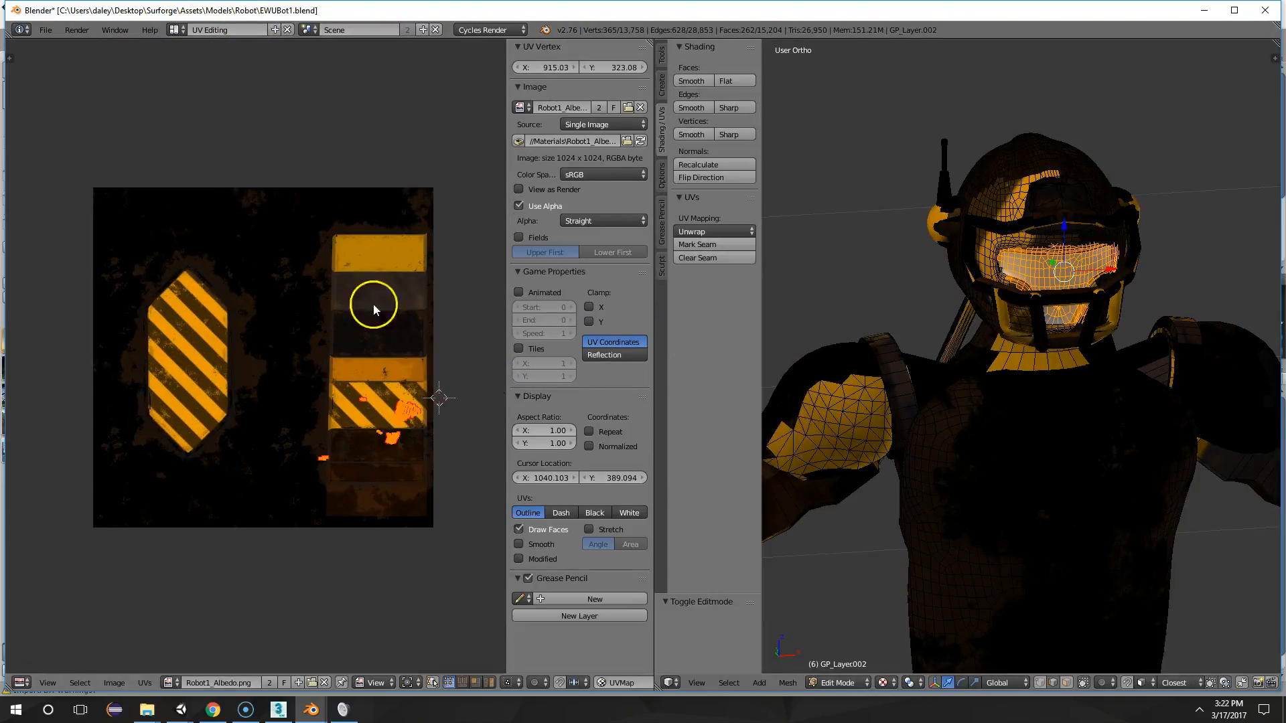
scroll(1013, 312, down, 3)
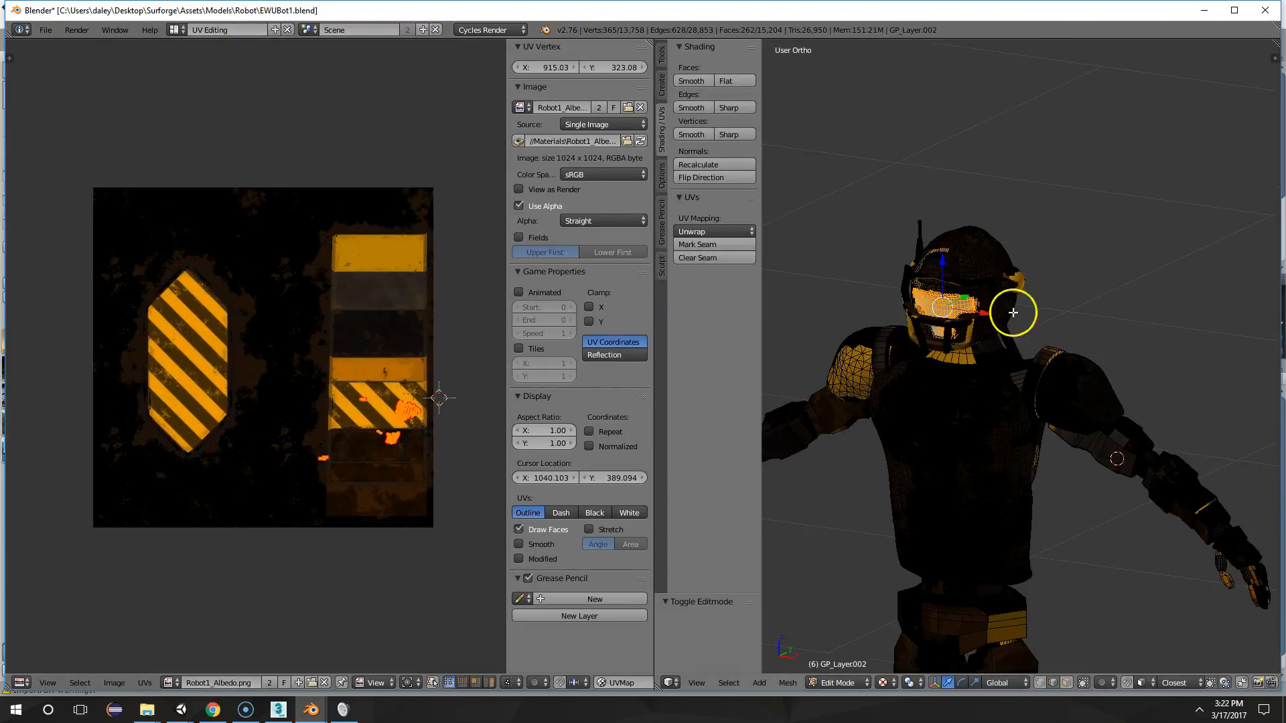
scroll(840, 321, up, 2)
click(45, 29)
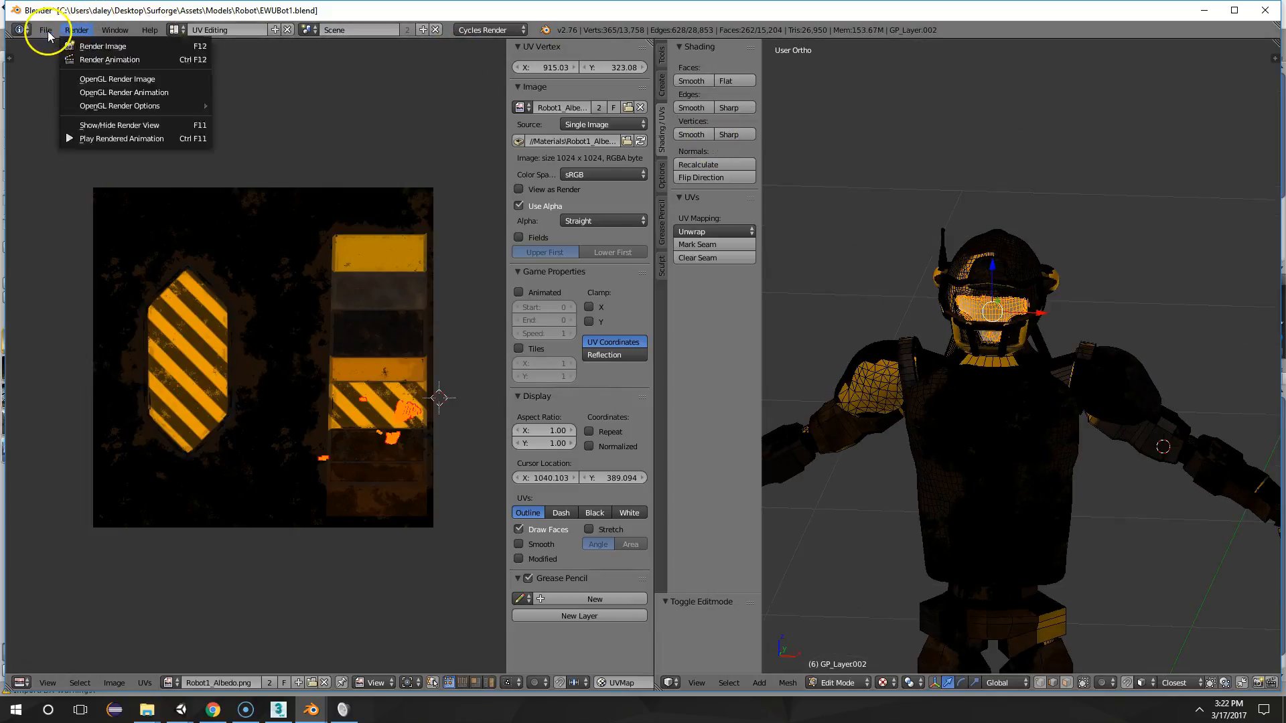
click(71, 135)
Select the robot's entire body mesh to overlay all its UV islands on the Robot1_Albedo.png texture
middle_drag(905, 266, 958, 275)
key(a)
key(a)
scroll(1060, 291, down, 4)
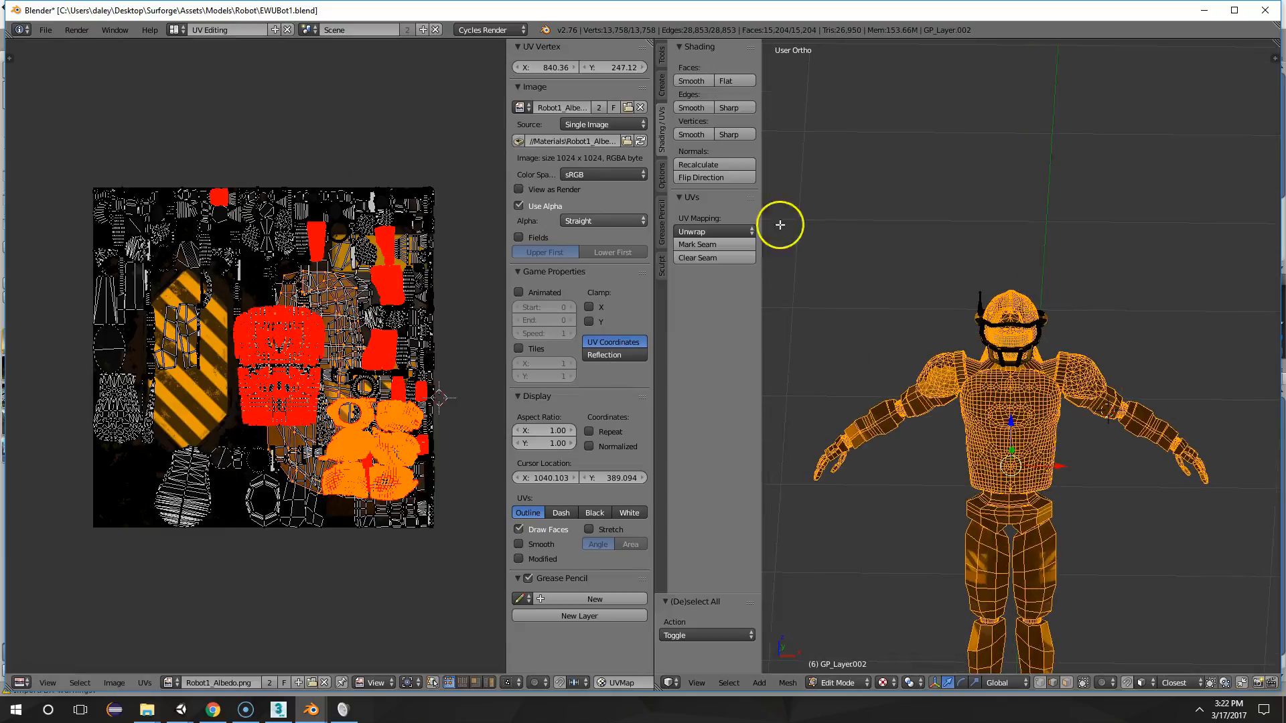
scroll(426, 309, up, 5)
scroll(411, 287, down, 3)
scroll(388, 287, up, 3)
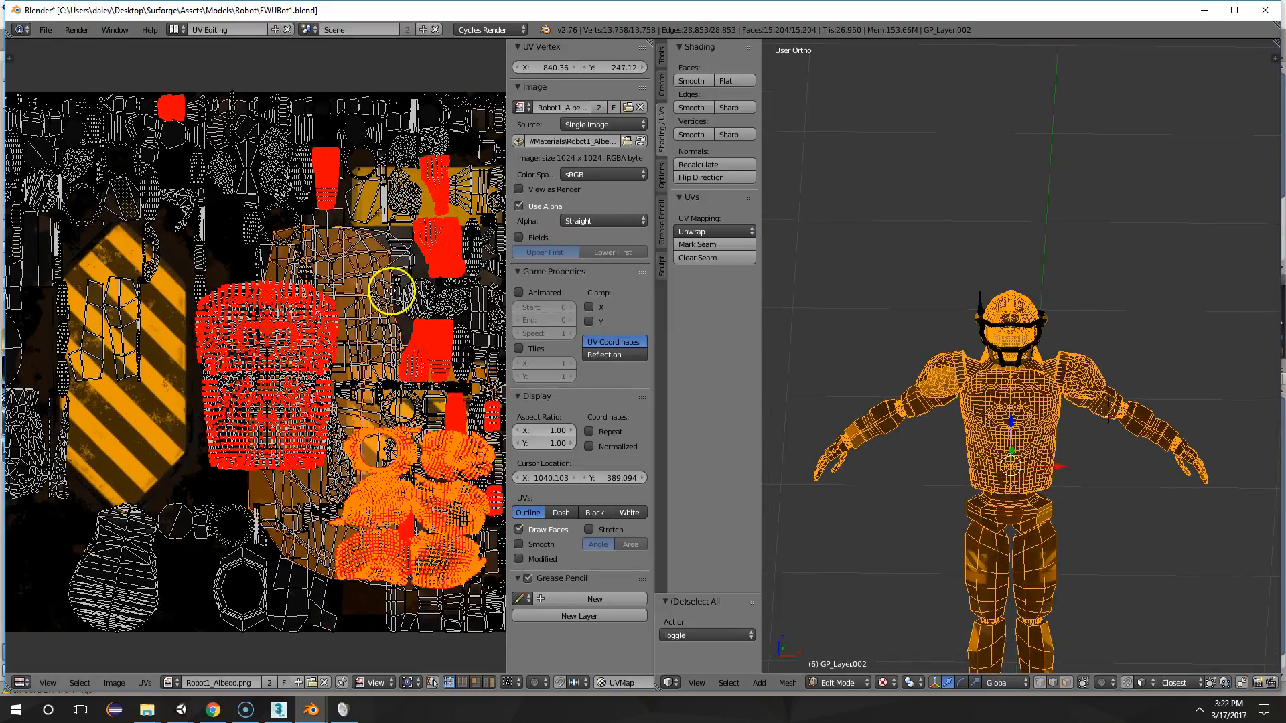
scroll(252, 295, down, 2)
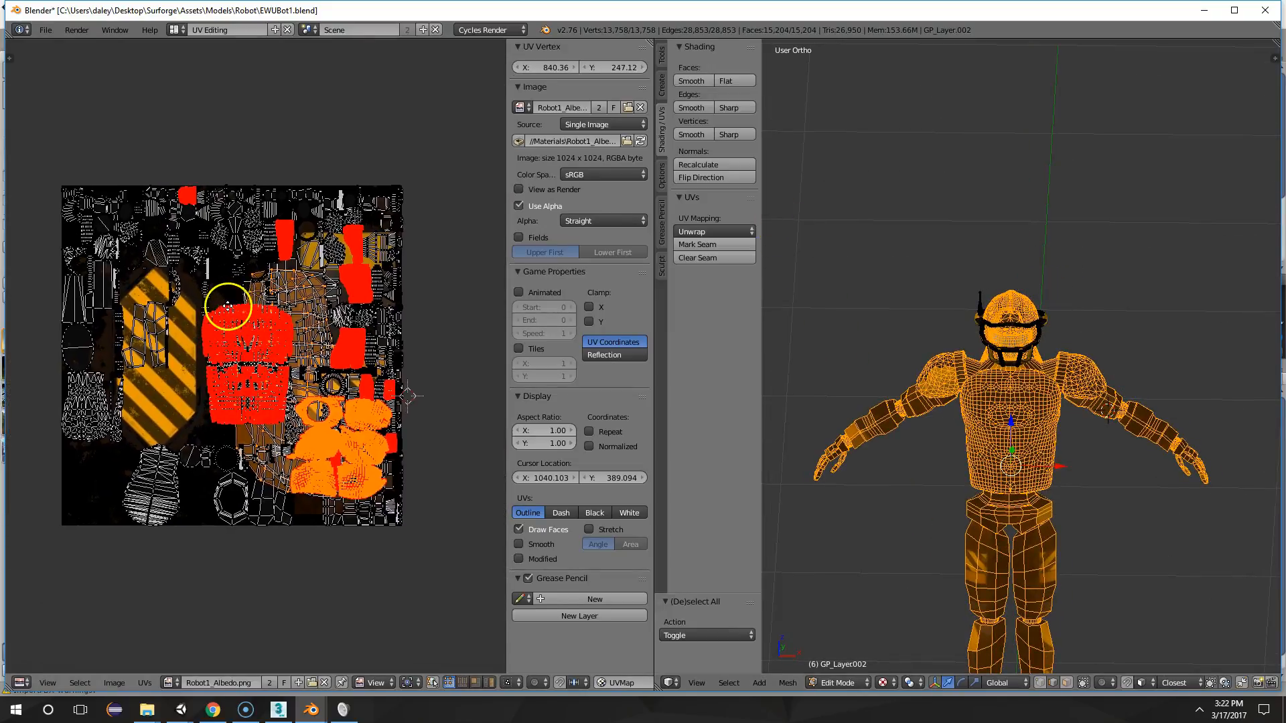
Select all the UV islands in the UV editor
scroll(234, 295, up, 6)
key(Tab)
key(Tab)
scroll(253, 296, down, 5)
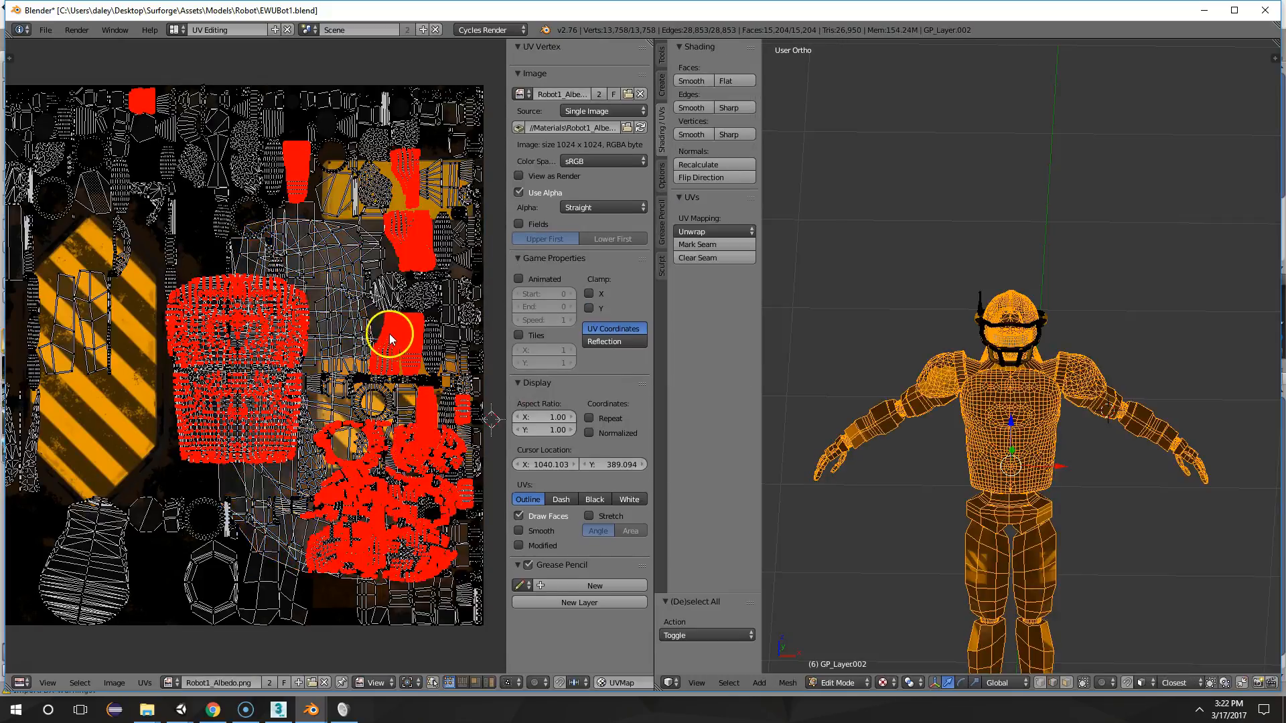
key(a)
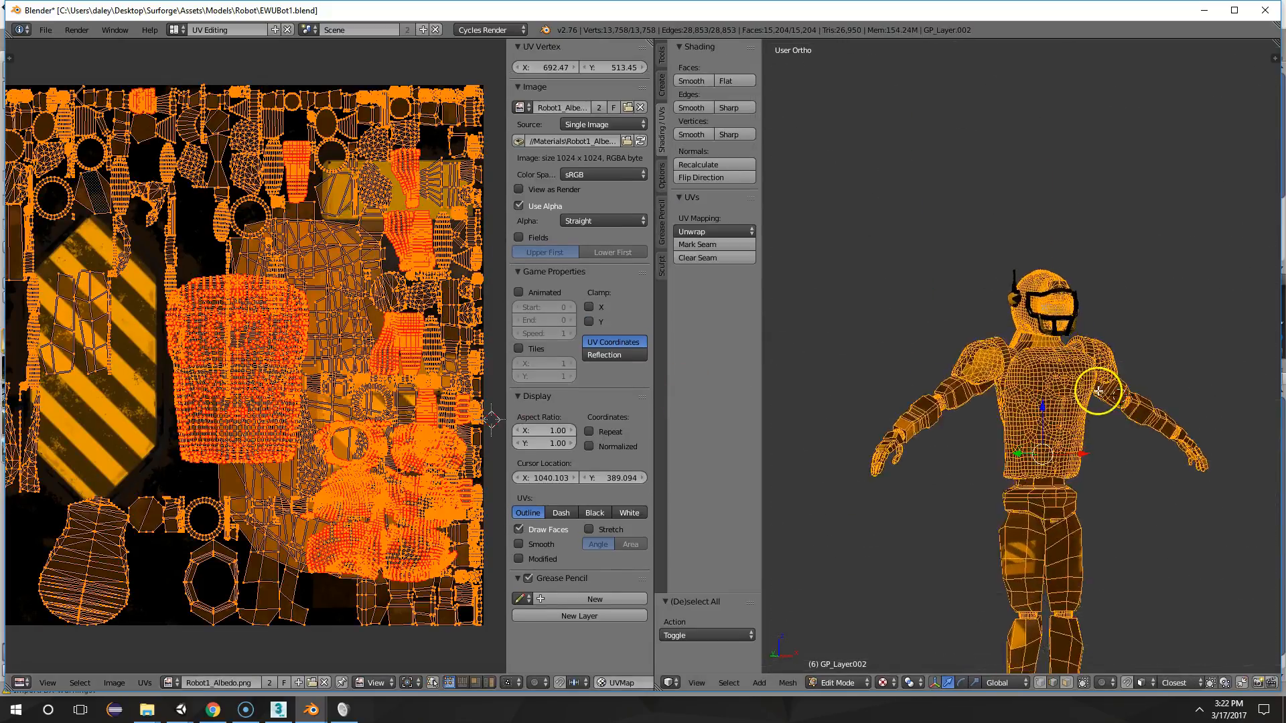
Compare the robot's wireframe and UV layout with its textured surface by alternating between Edit Mode and Object Mode
key(Tab)
key(Tab)
scroll(1045, 361, up, 3)
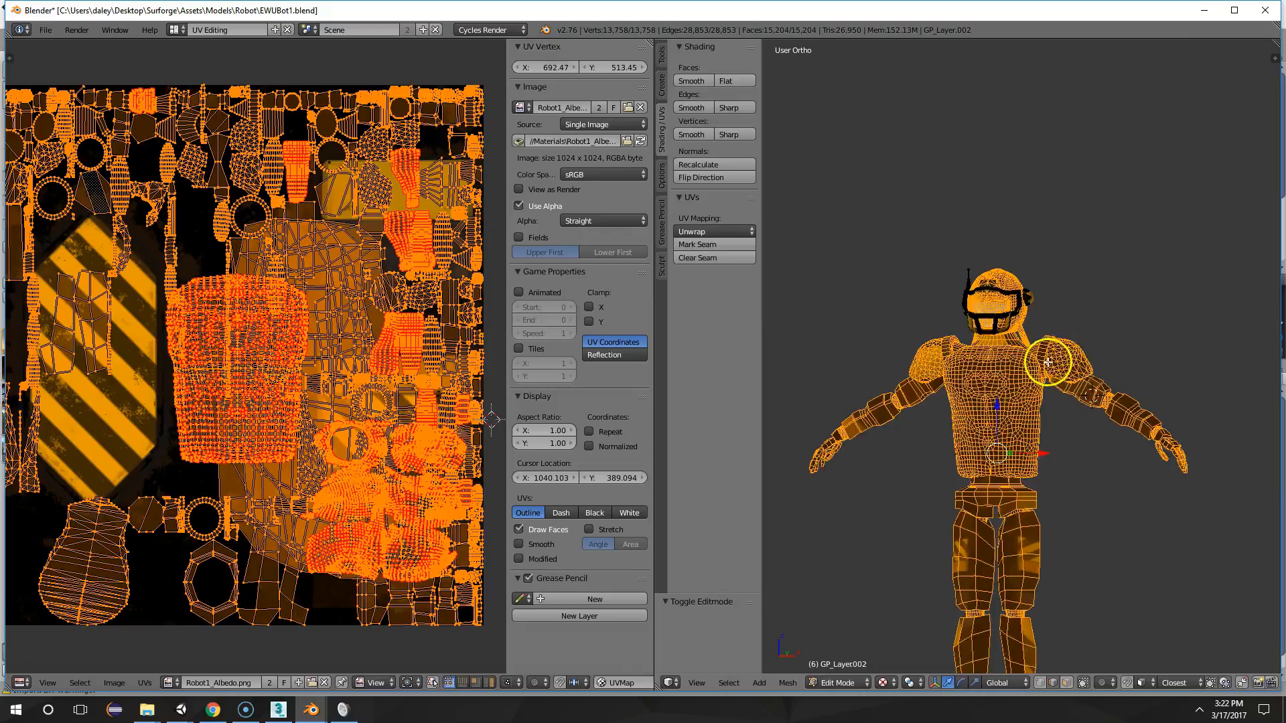
middle_drag(1006, 431, 908, 496)
key(u)
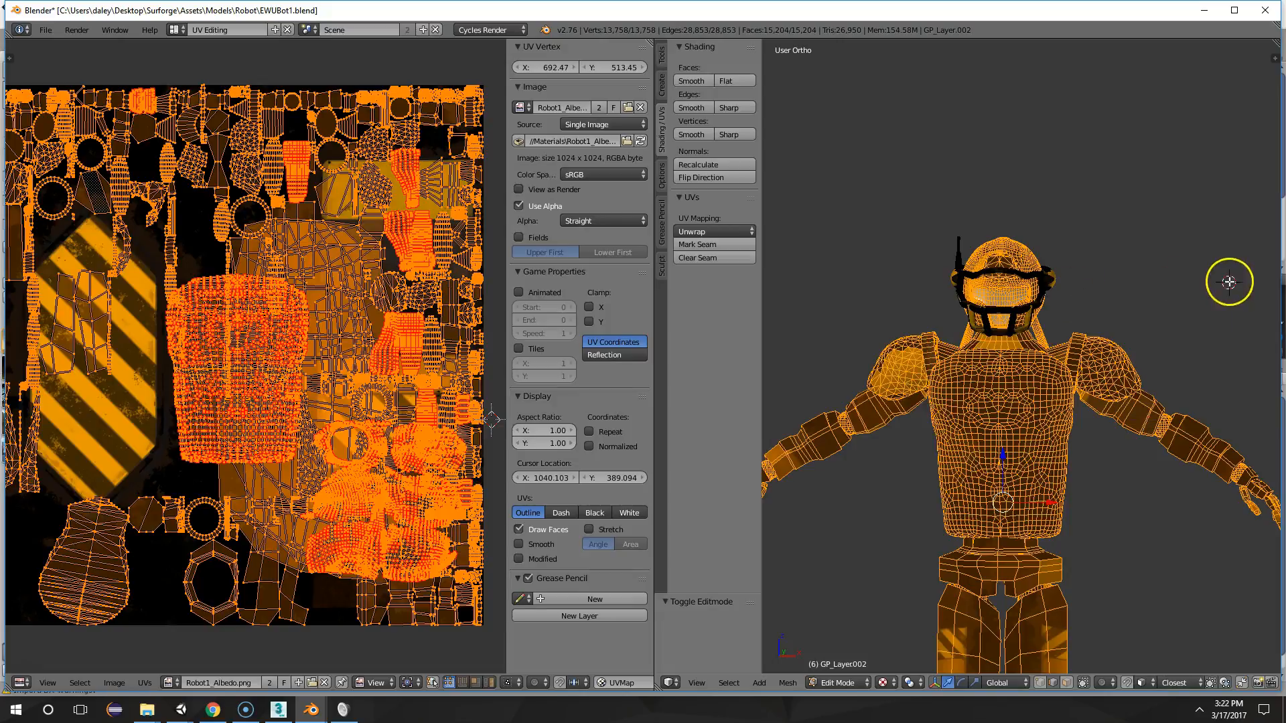
key(Tab)
middle_drag(1013, 462, 1136, 302)
scroll(1168, 294, up, 3)
key(Tab)
key(Tab)
key(Tab)
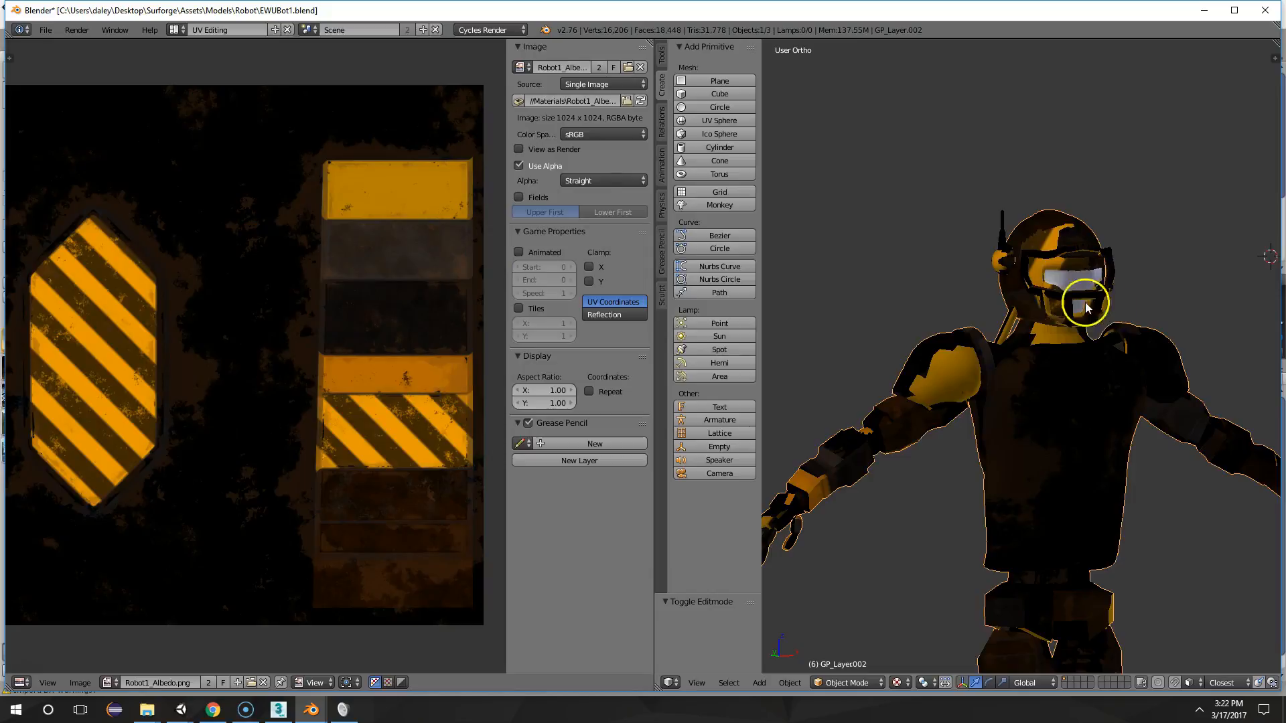
key(Tab)
key(Tab)
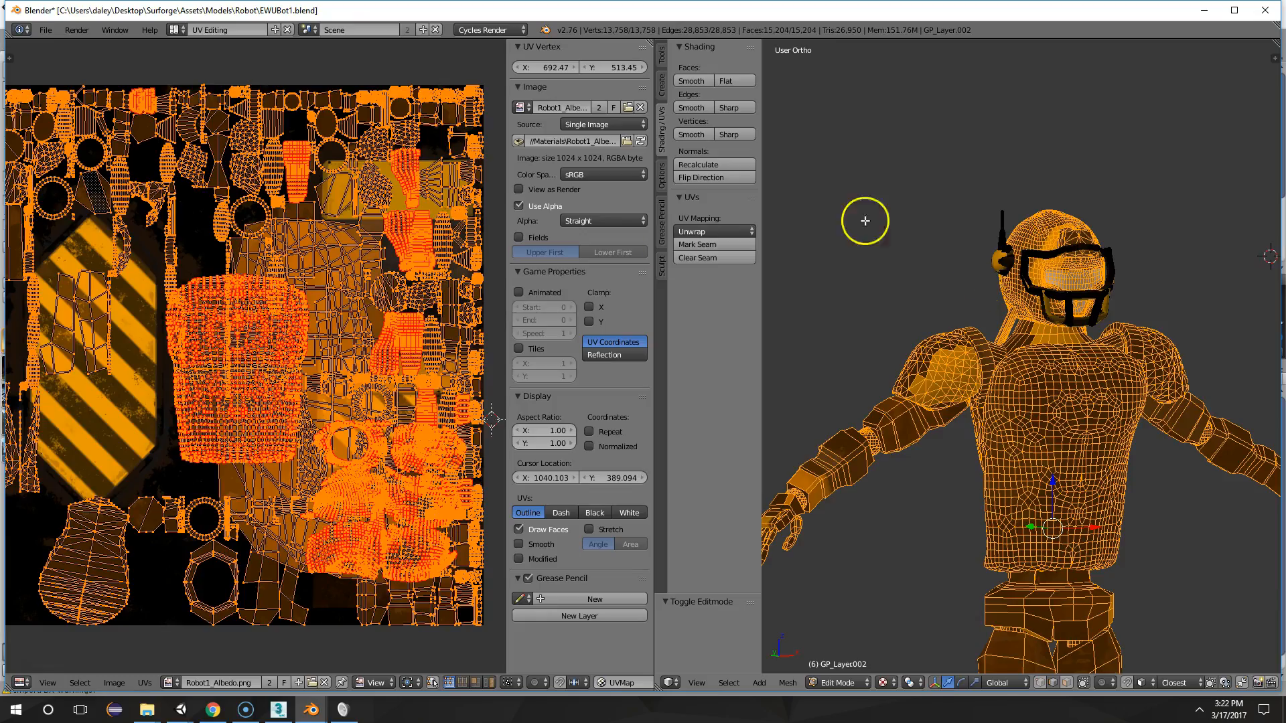
key(Tab)
key(Tab)
key(Tab)
key(Tab)
middle_drag(1119, 224, 798, 229)
key(Tab)
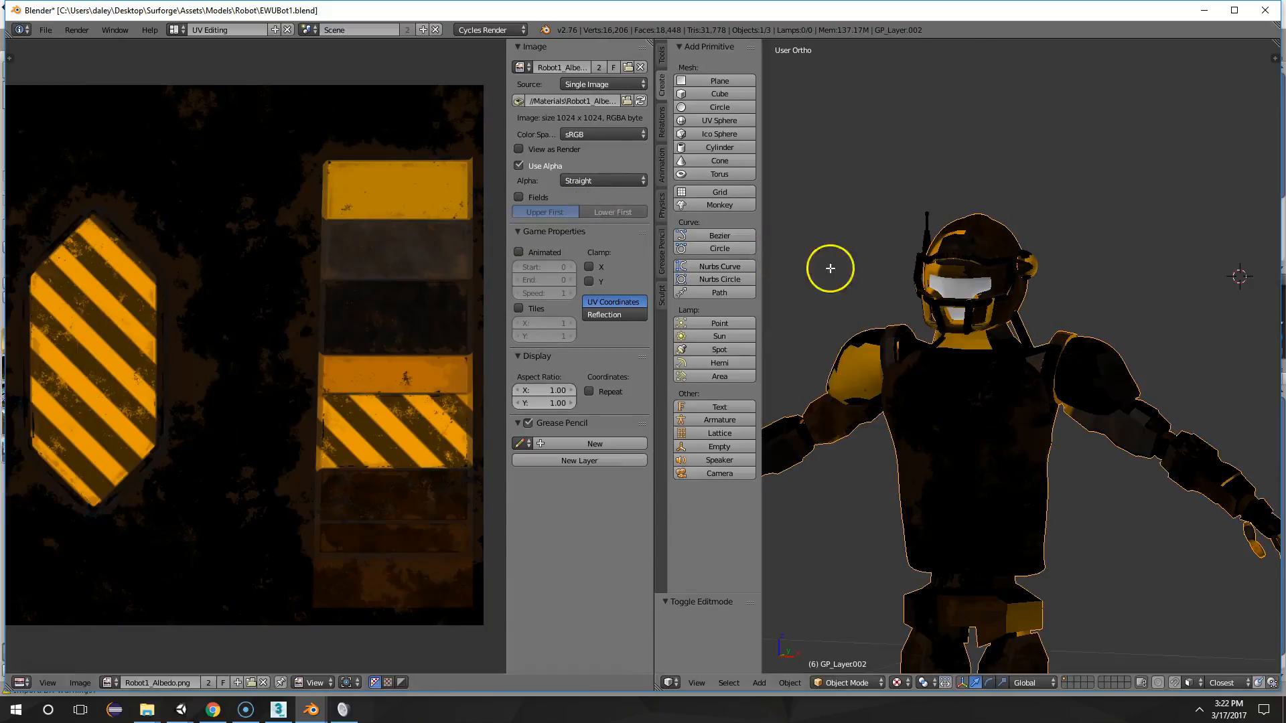
key(Tab)
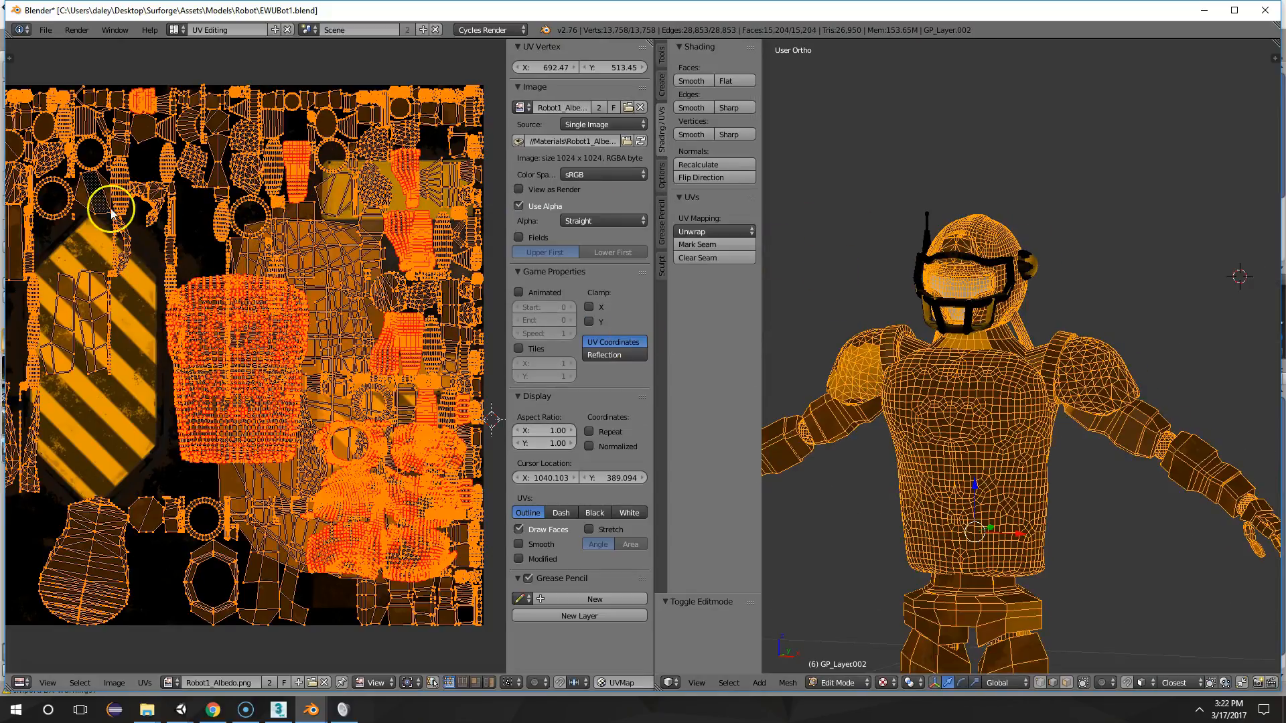
key(Tab)
middle_drag(889, 290, 879, 433)
scroll(1072, 392, up, 3)
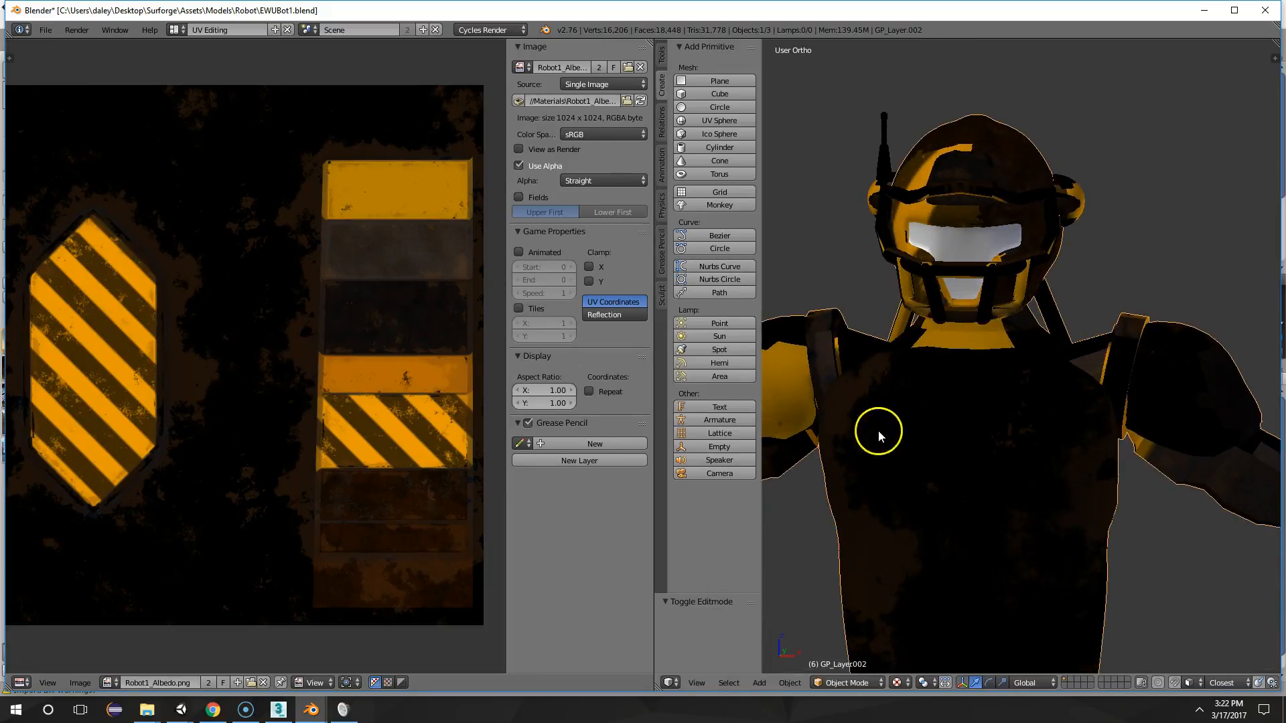
key(Tab)
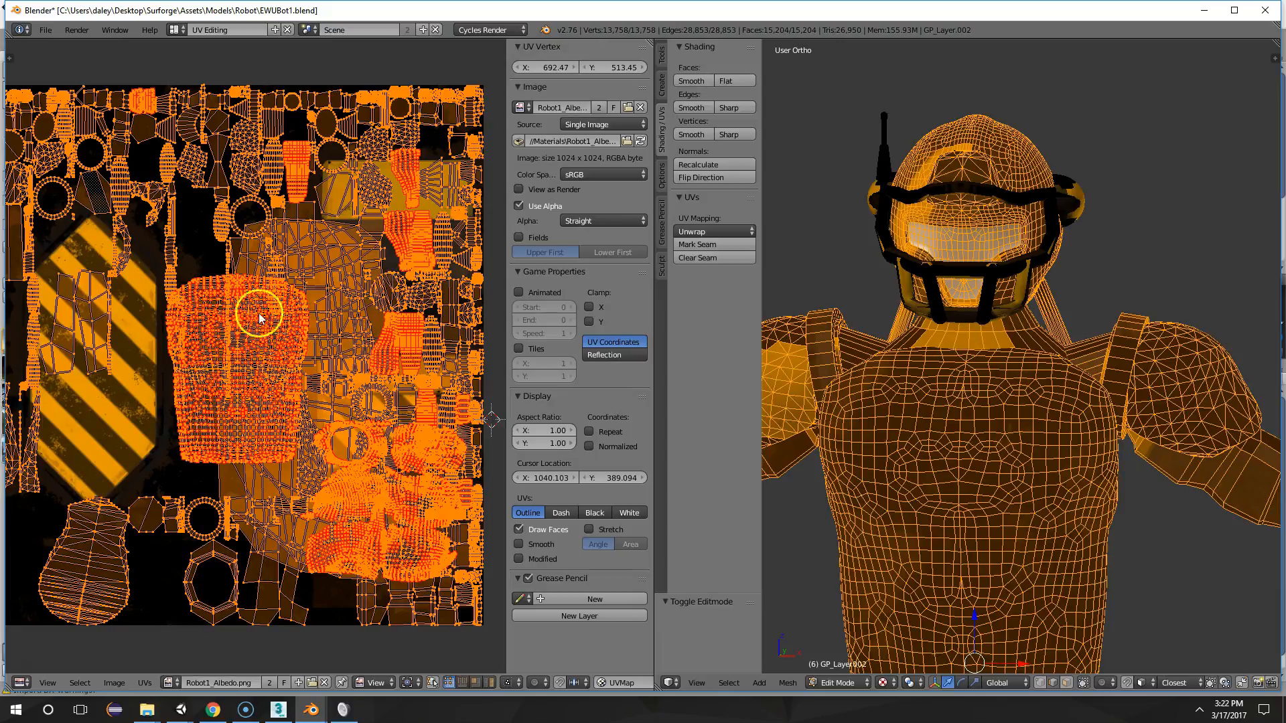
Try shifting all the UV islands across the albedo texture, and cancel the move
right_click(205, 325)
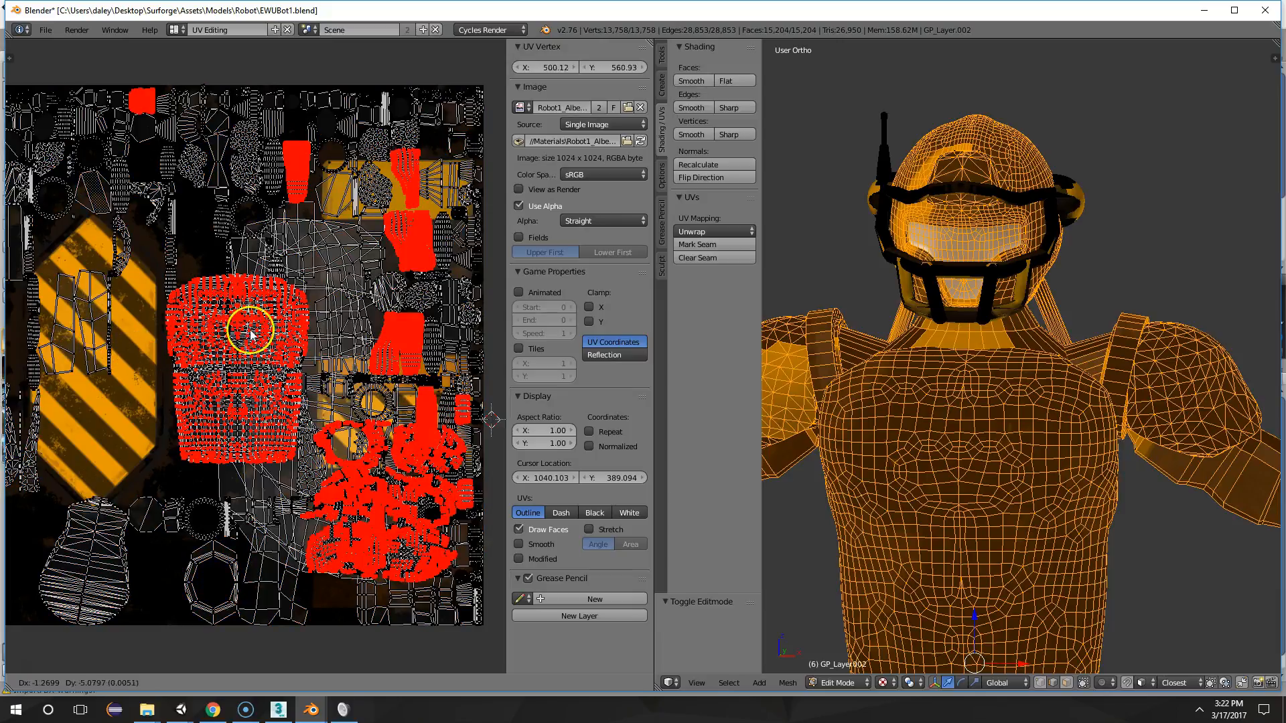
key(a)
key(a)
key(r)
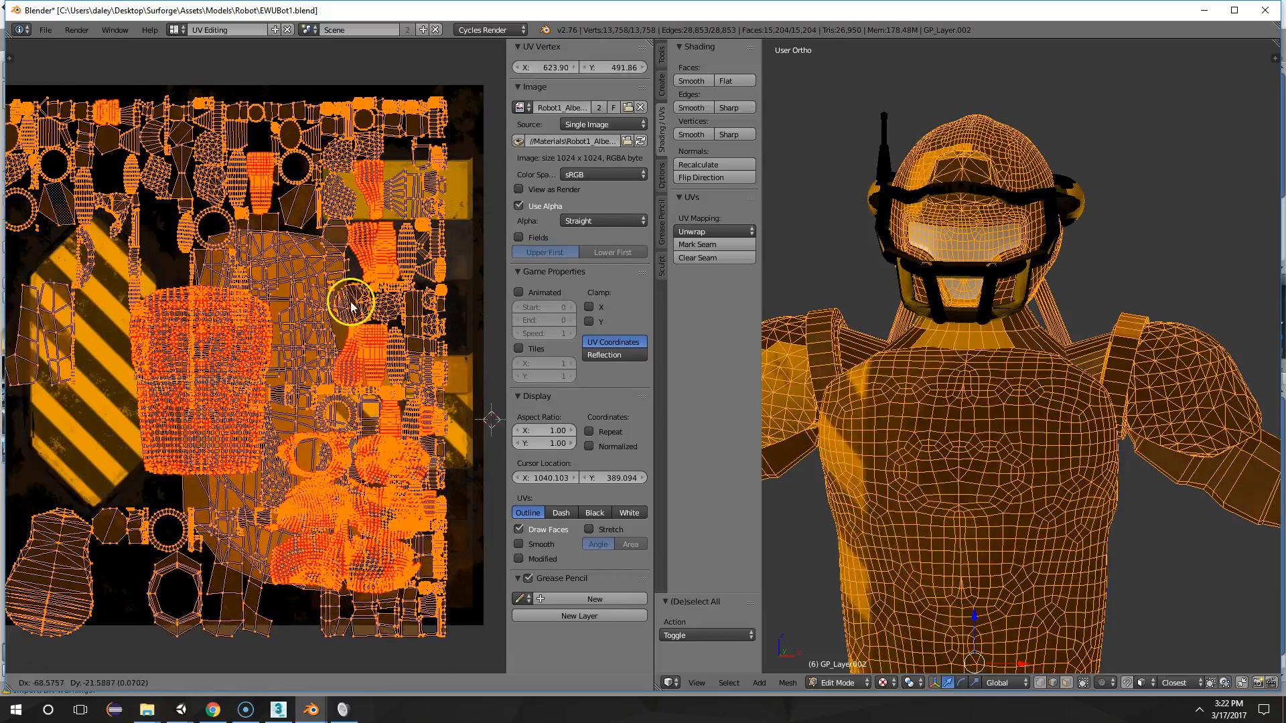
key(Escape)
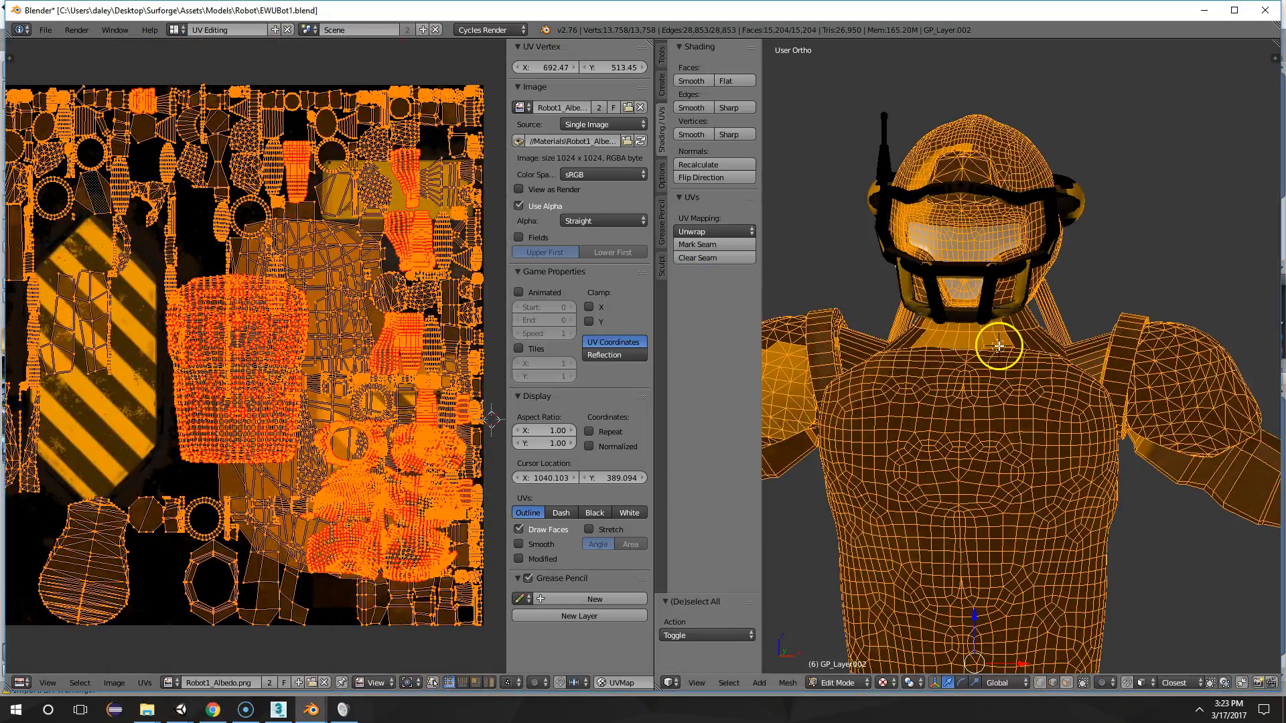
Save the Blender file under the new name Bot2.blend in the Robot folder
click(44, 29)
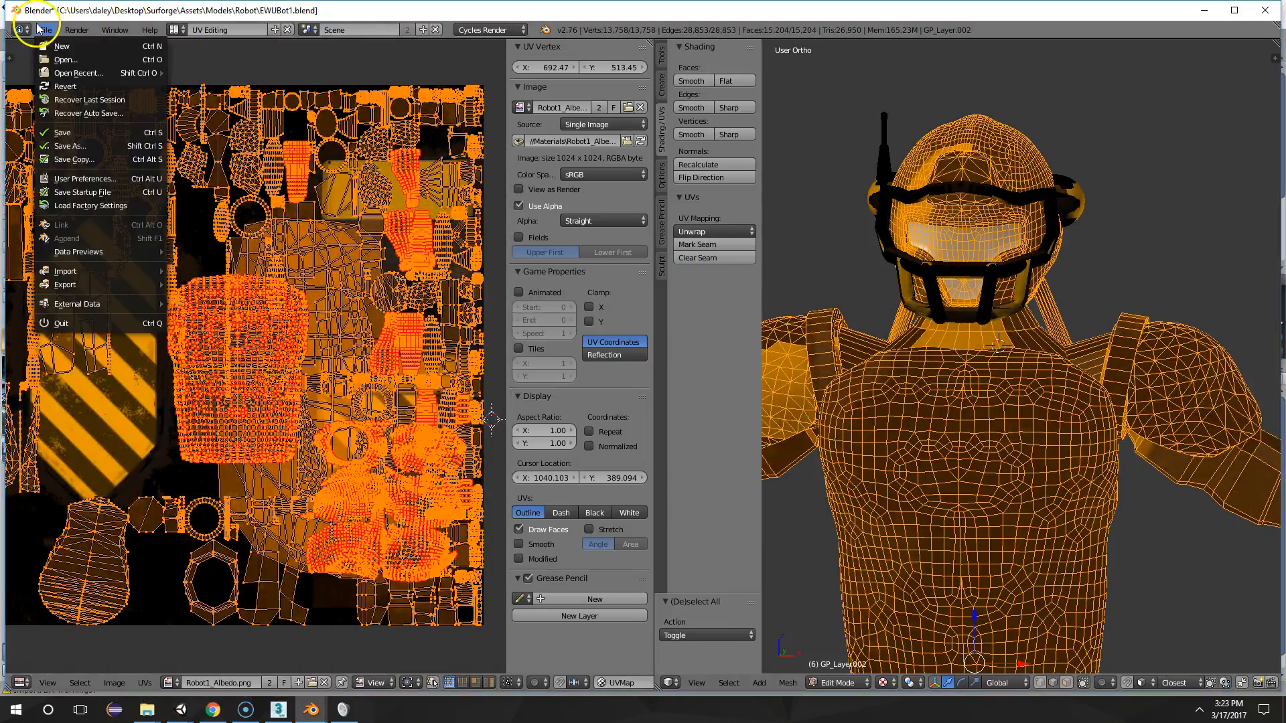
click(64, 148)
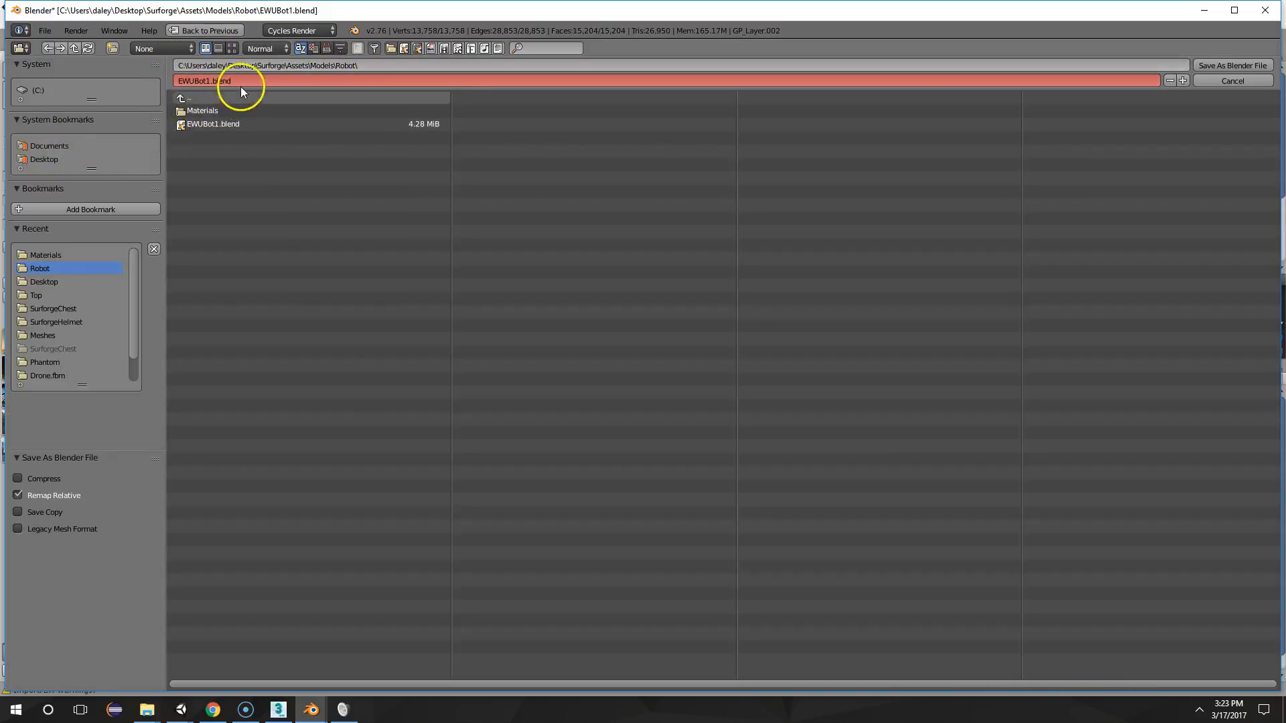
text(2)
key(Return)
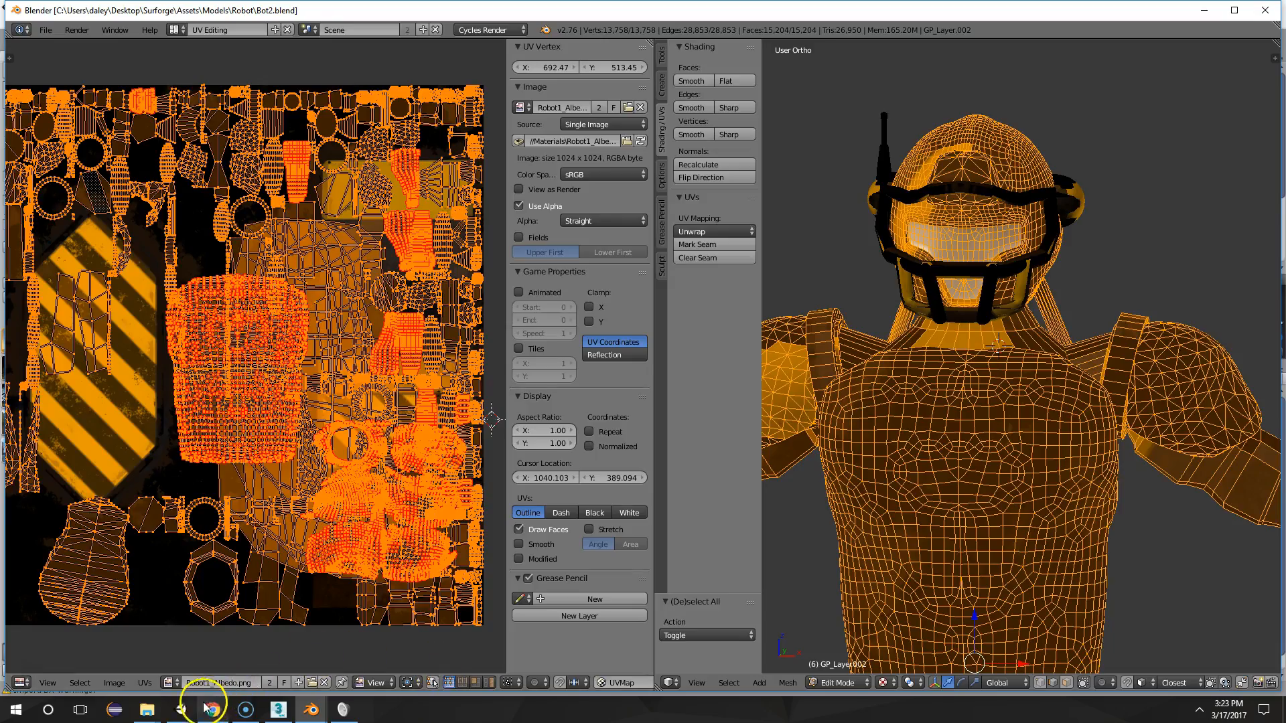
Return the robot to Object Mode and examine the whole textured model
mouse_move(181, 710)
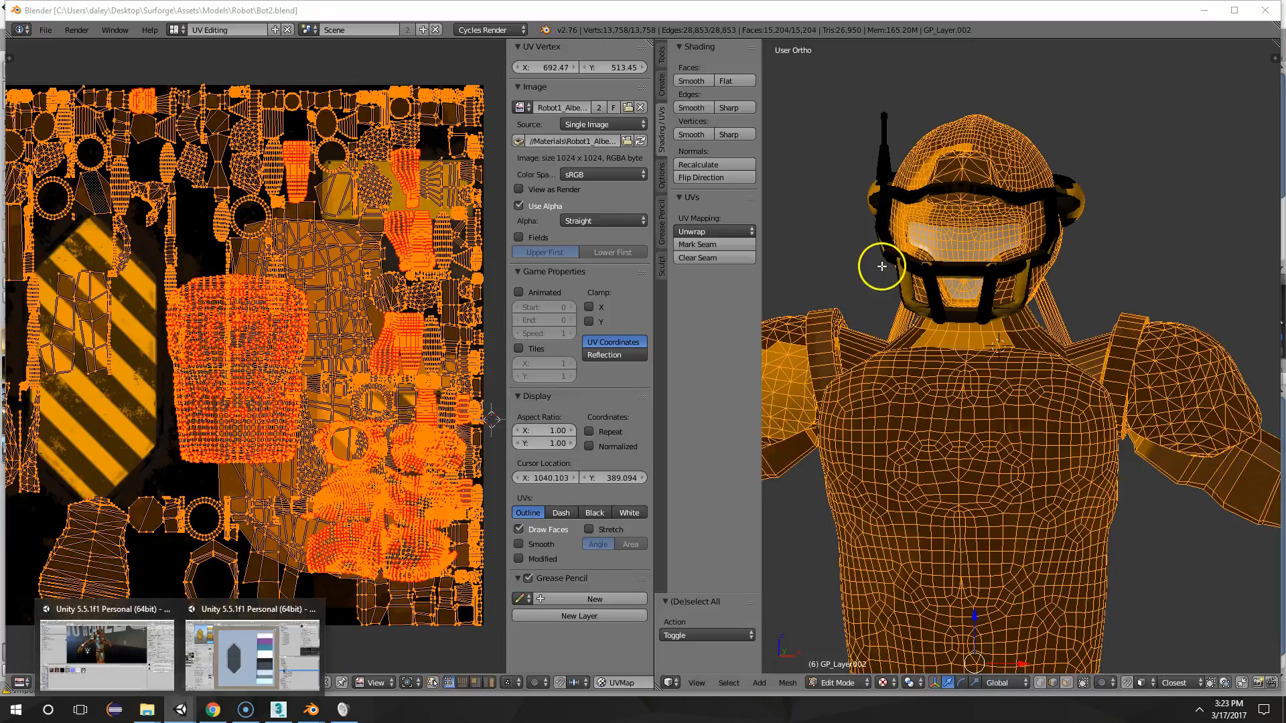
scroll(882, 262, down, 3)
scroll(882, 261, up, 2)
key(Tab)
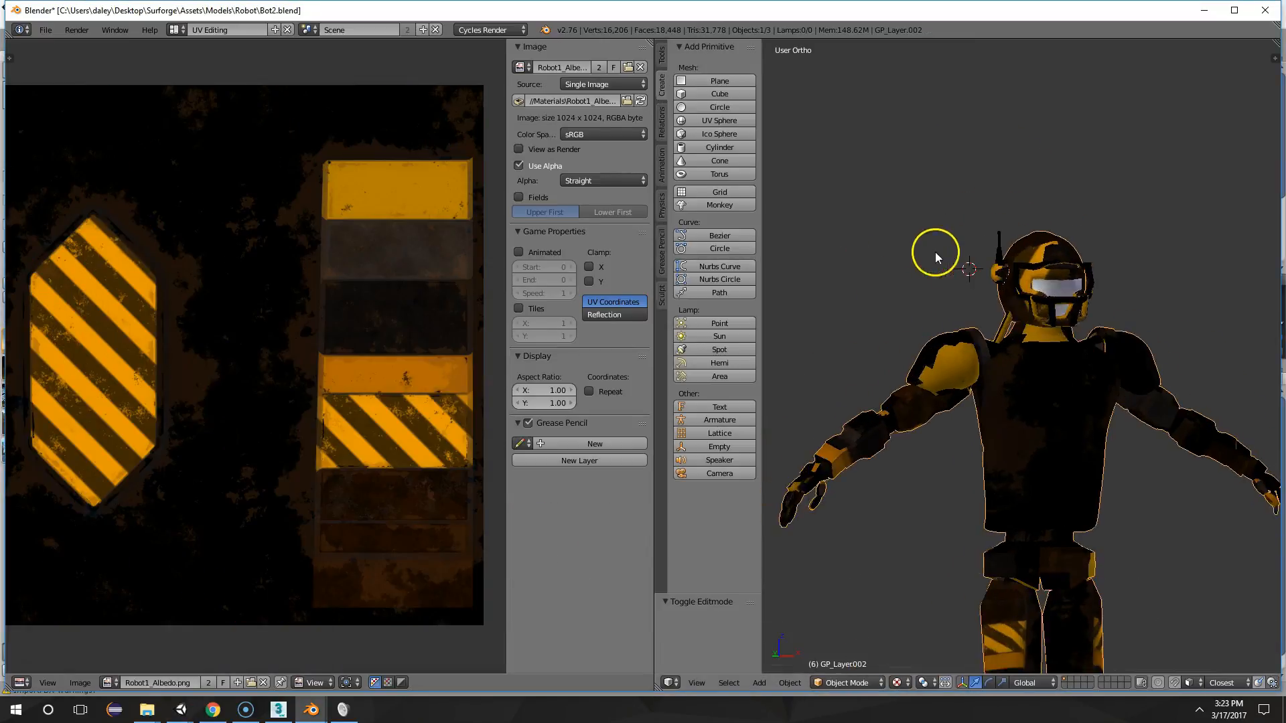
scroll(861, 402, down, 3)
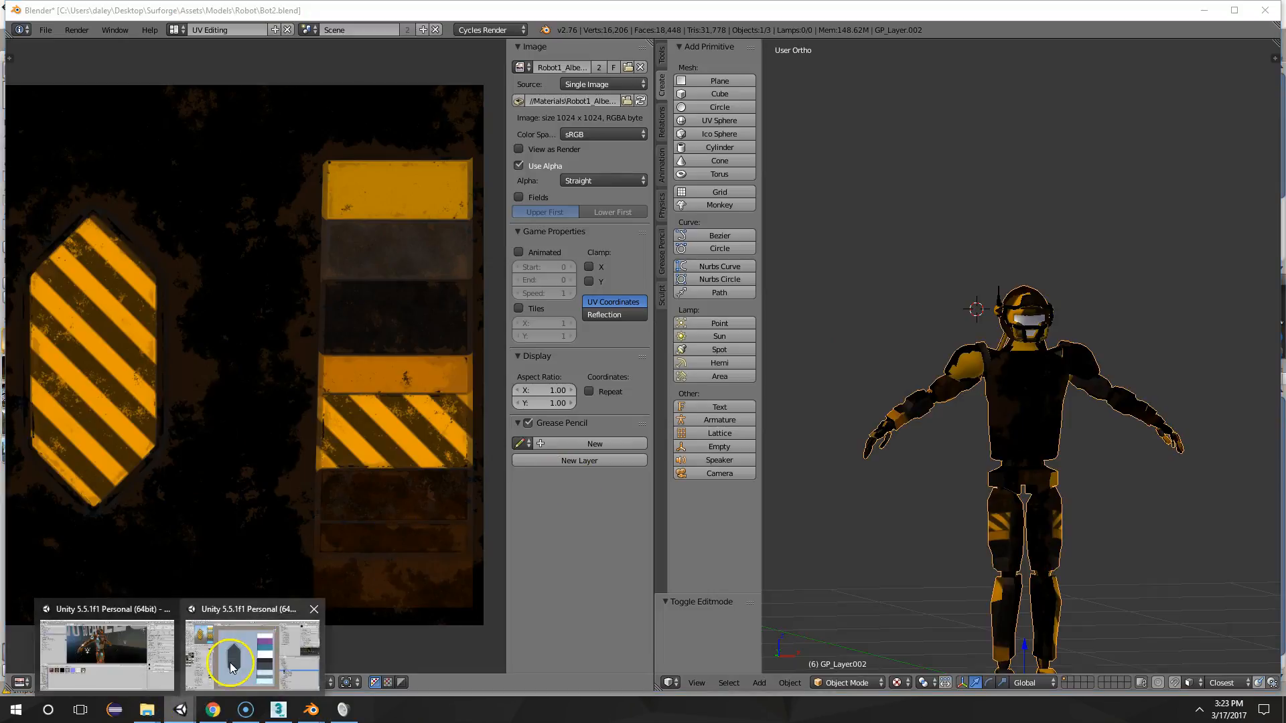
Switch to the Surforge texture project in Unity and create a new scene without saving the current one
click(231, 666)
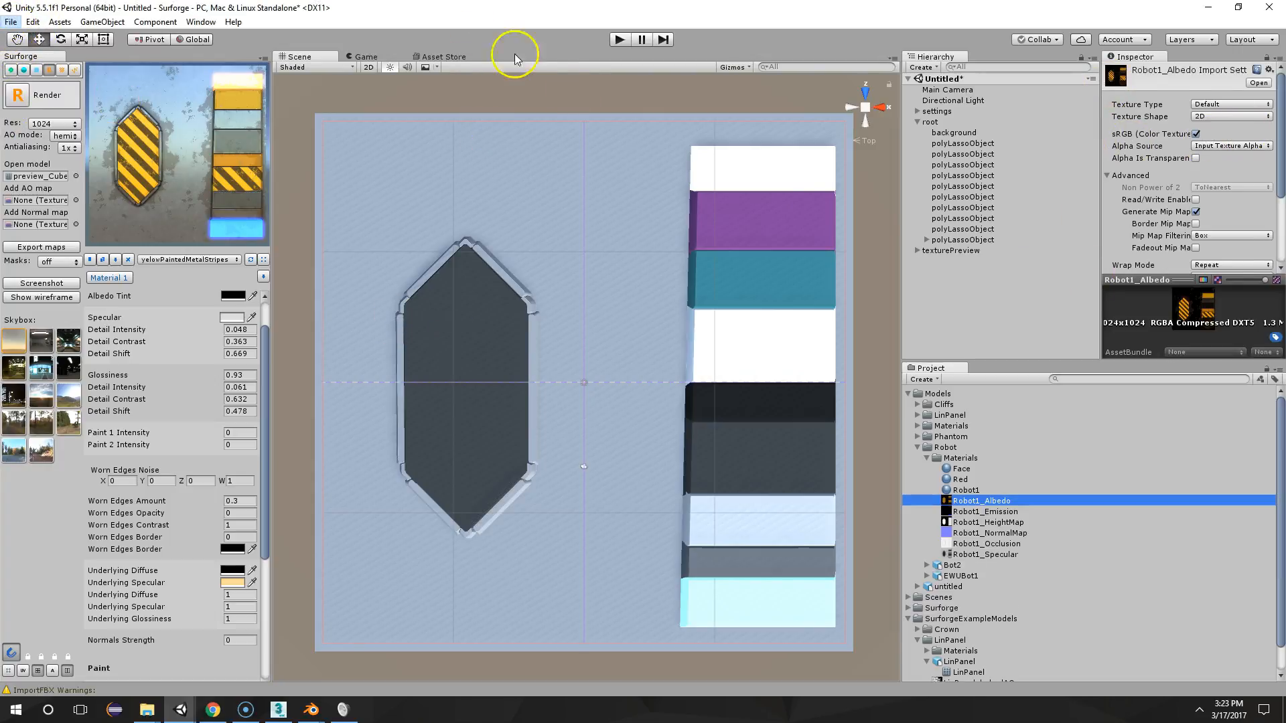
click(19, 26)
click(34, 41)
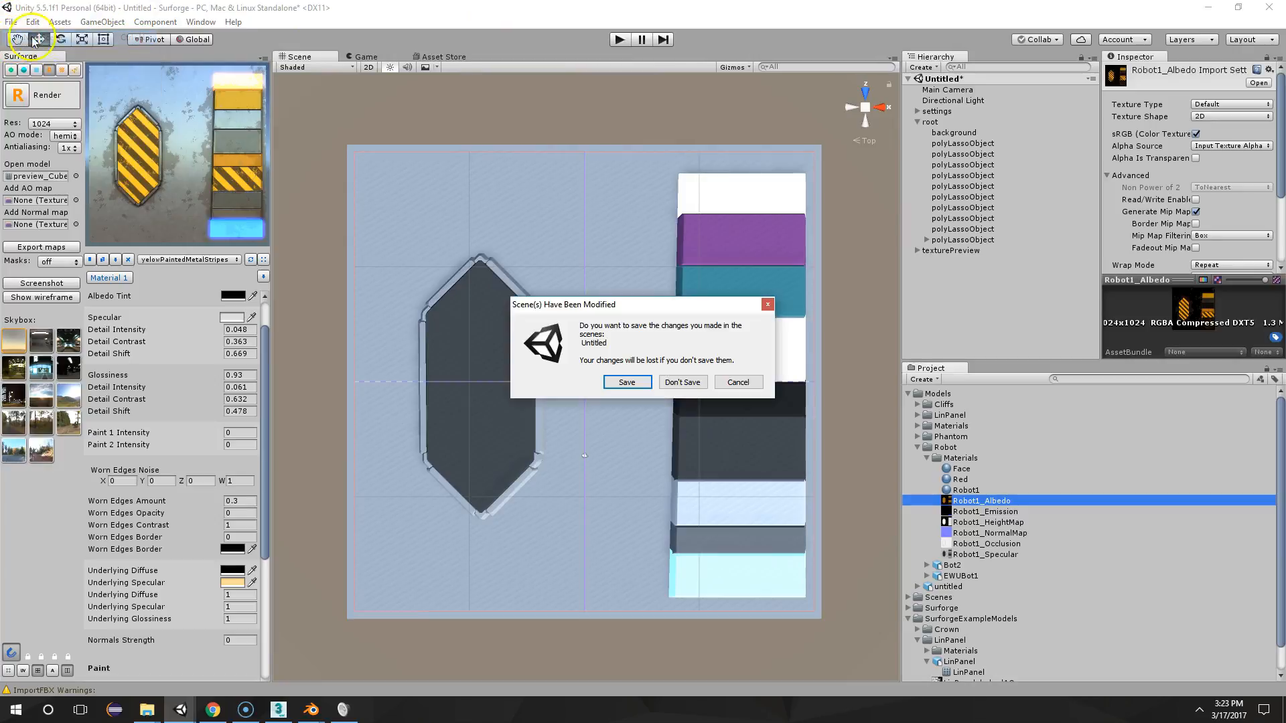
click(703, 381)
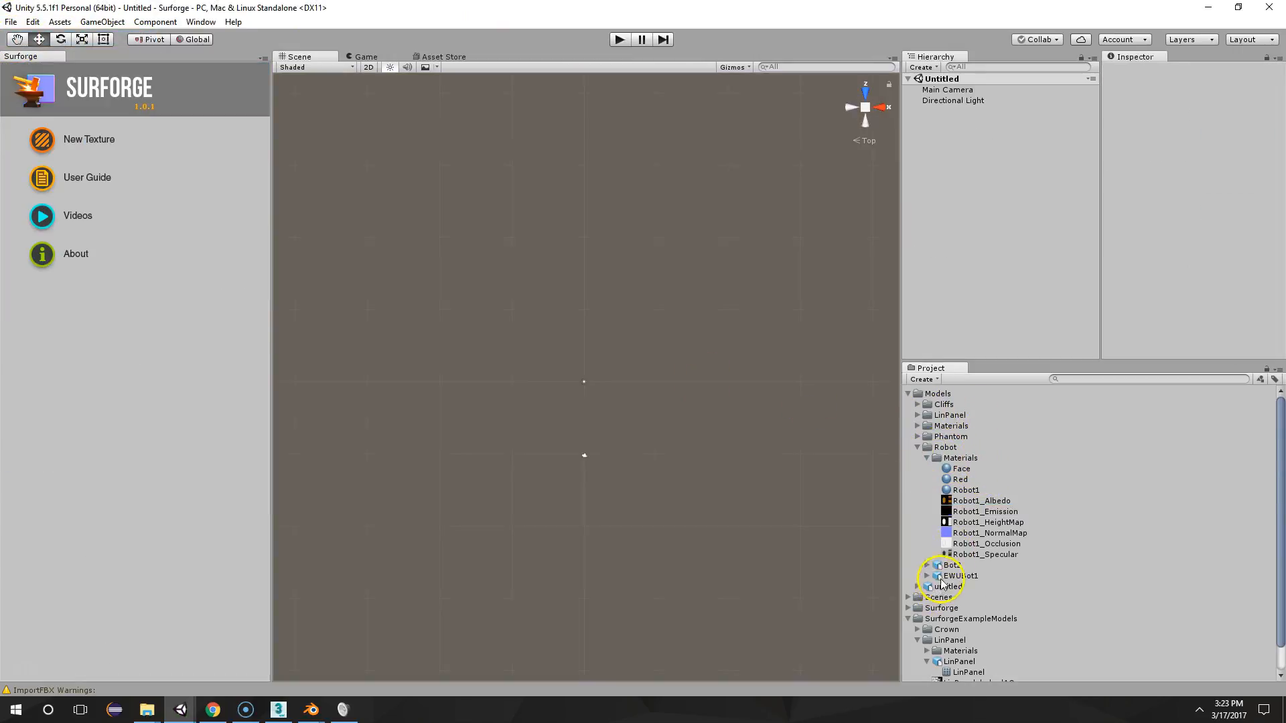
Add the Bot2 model to the new scene and frame the whole robot in an angled isometric view
drag(821, 477, 600, 343)
alt+drag(682, 417, 560, 302)
click(865, 107)
scroll(560, 301, up, 8)
alt+drag(545, 377, 769, 311)
scroll(769, 310, up, 8)
drag(966, 490, 613, 329)
alt+drag(739, 351, 777, 323)
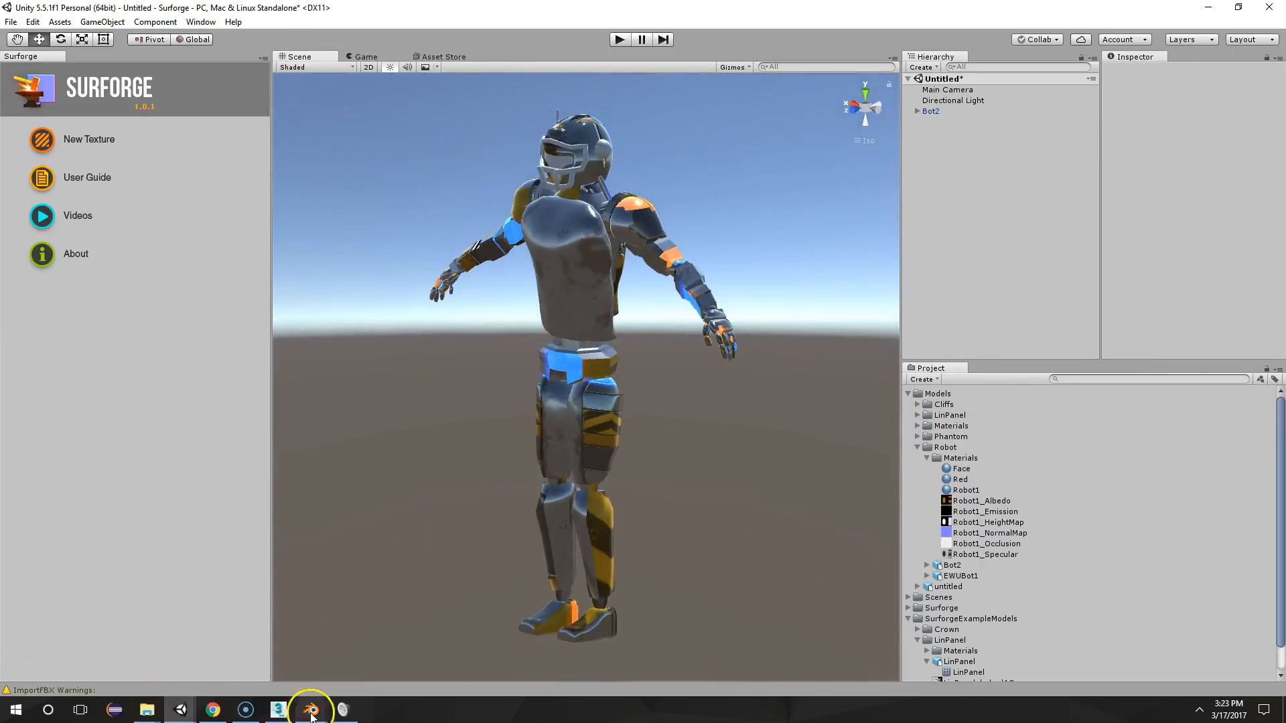
Switch to Bot2.blend in Blender and compare the robot's UV layout with the color blocks of the albedo texture
mouse_move(312, 708)
click(392, 658)
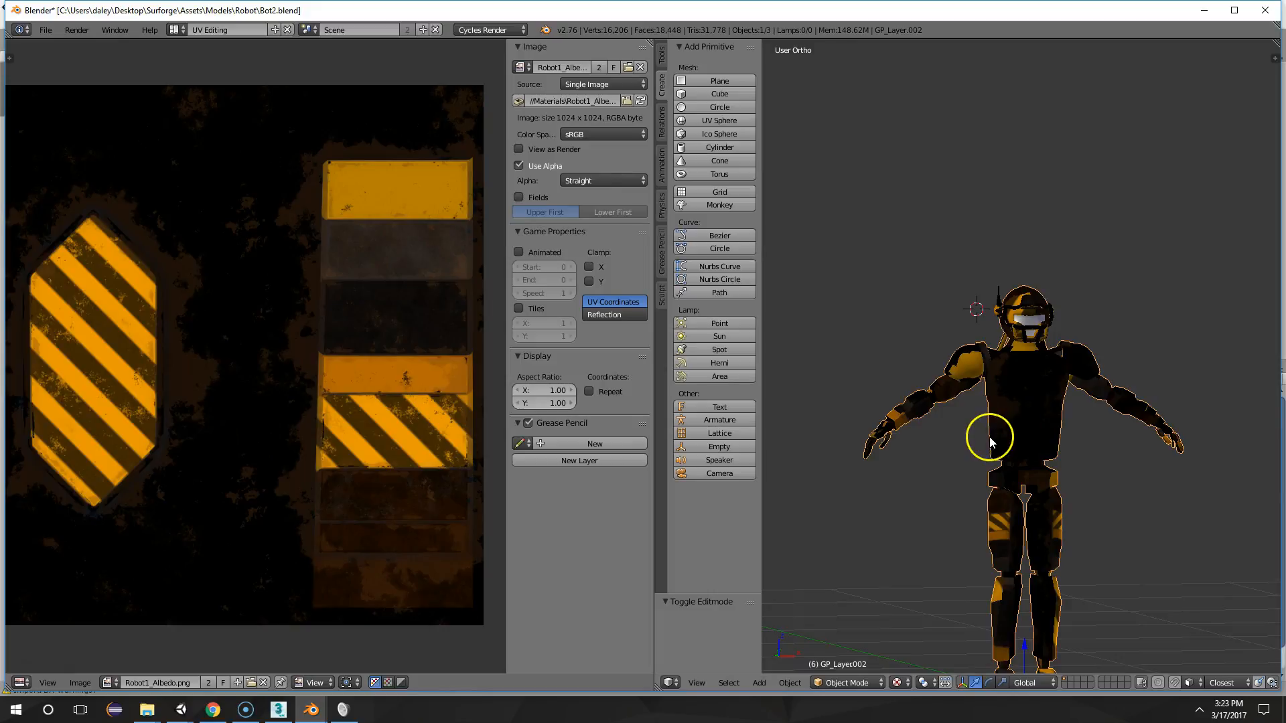
scroll(988, 432, up, 4)
key(Tab)
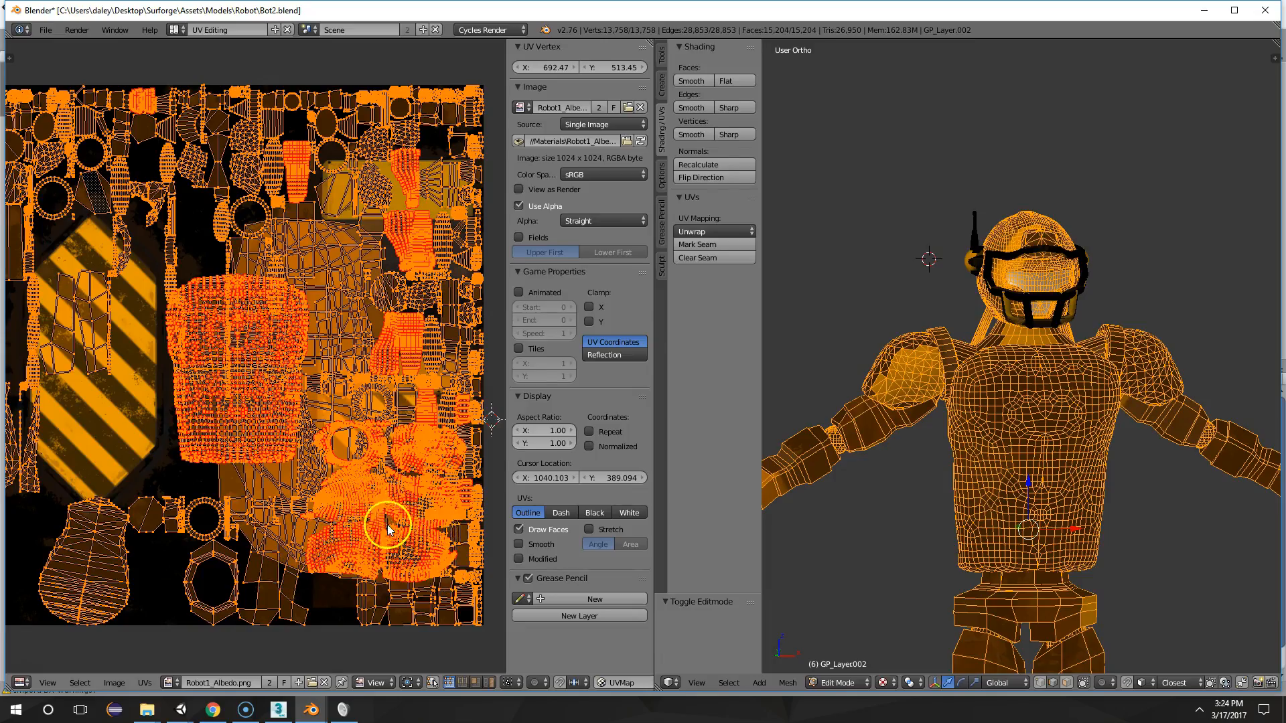
key(Tab)
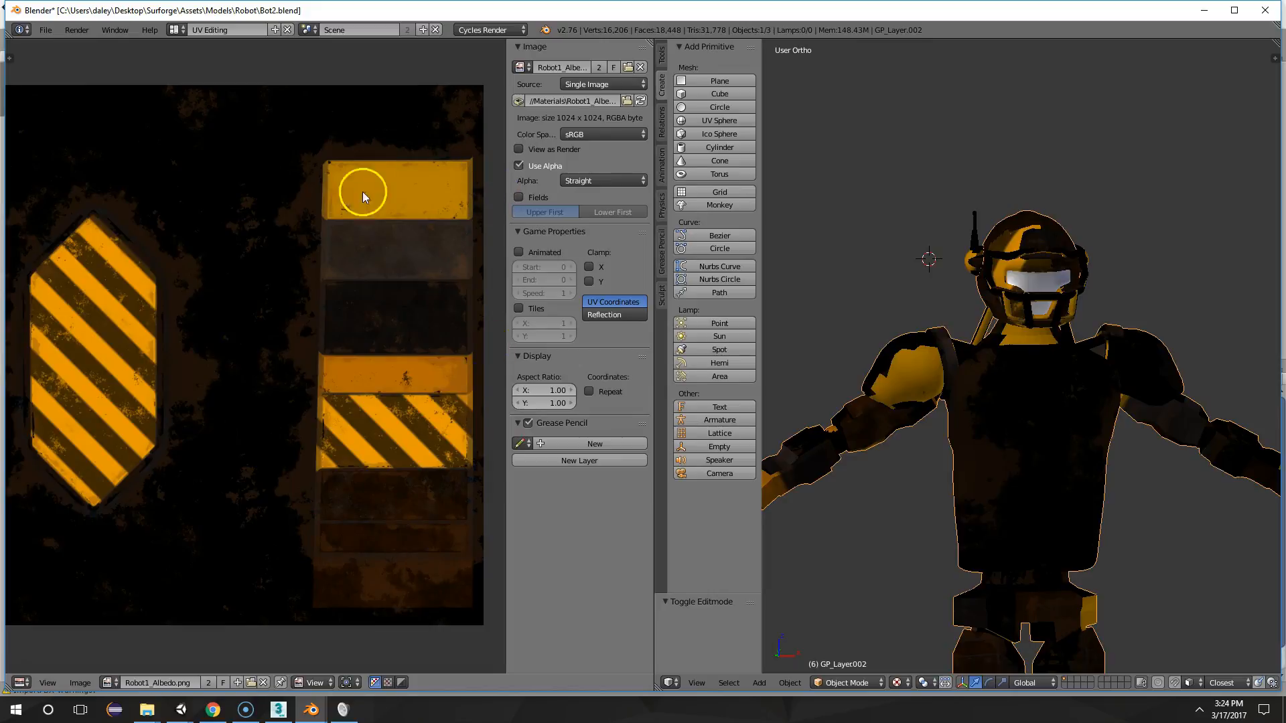
key(Tab)
Switch back to the Surforge project in Unity and inspect the Robot1_Emission texture in an enlarged preview
mouse_move(180, 710)
click(272, 663)
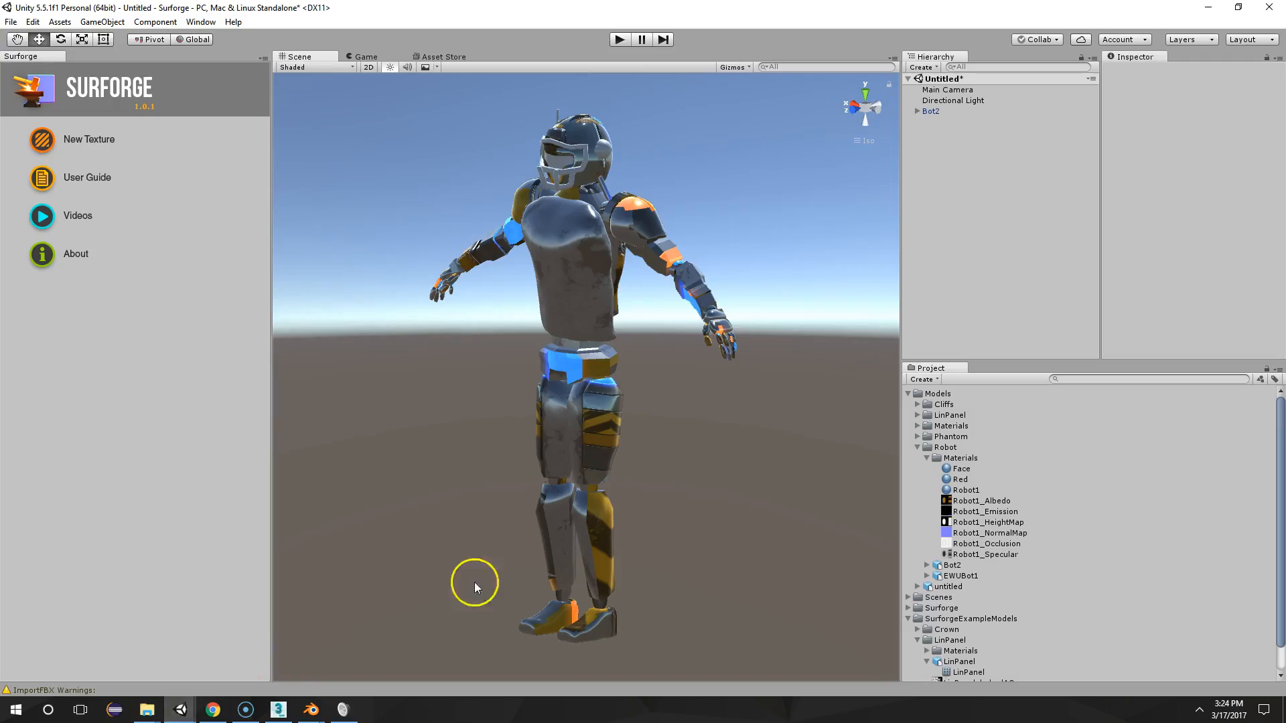
click(1011, 513)
drag(1191, 285, 1177, 106)
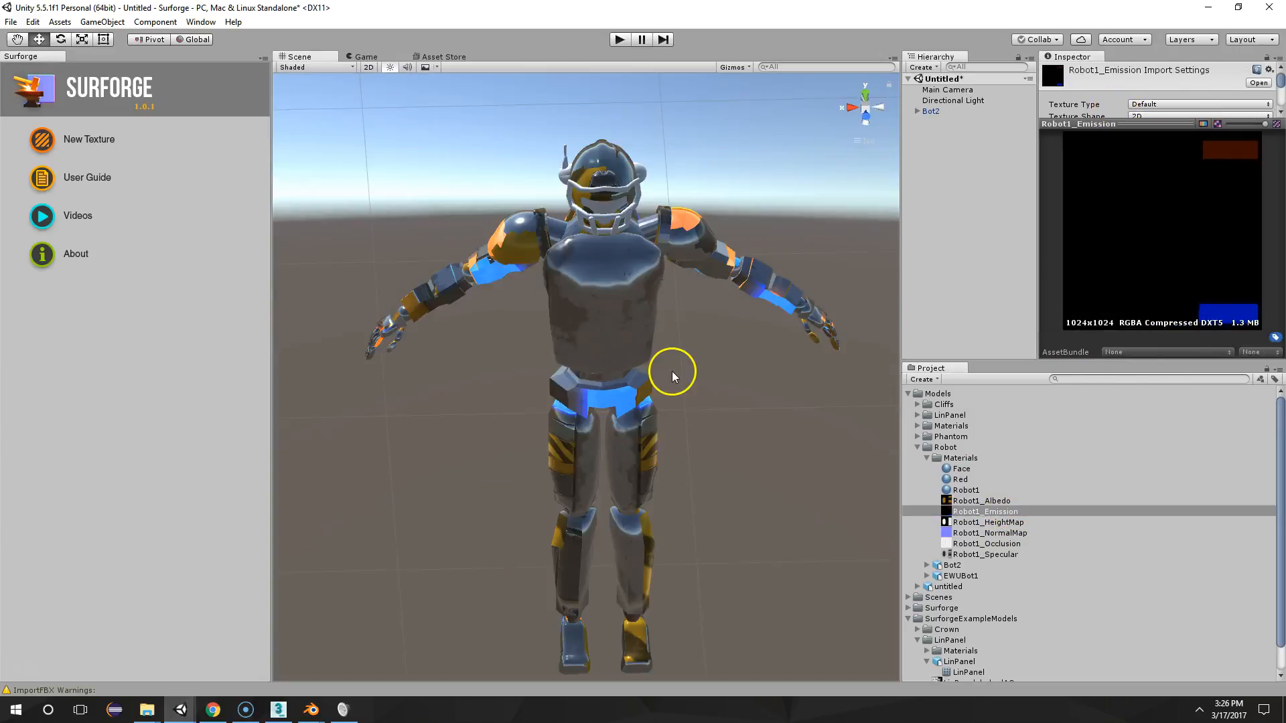
Show the complete Robot1_Emission texture preview beside a front view of the robot for comparison
scroll(673, 371, up, 3)
middle_drag(733, 275, 758, 304)
scroll(758, 304, up, 2)
right_drag(724, 295, 754, 289)
drag(1095, 125, 1077, 186)
drag(899, 192, 817, 215)
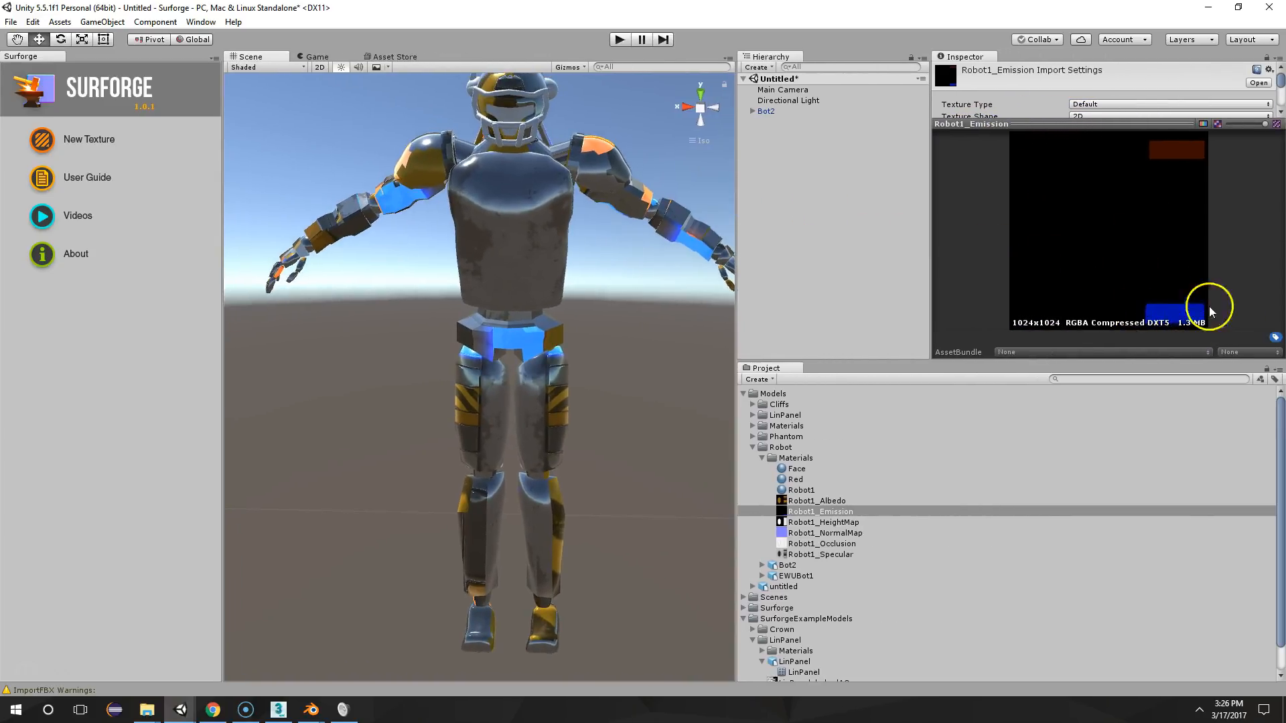
Examine the glowing blue and orange areas on the robot's arms, waist and legs from a side angle
click(369, 53)
click(274, 58)
alt+drag(560, 244, 569, 181)
alt+drag(482, 352, 776, 249)
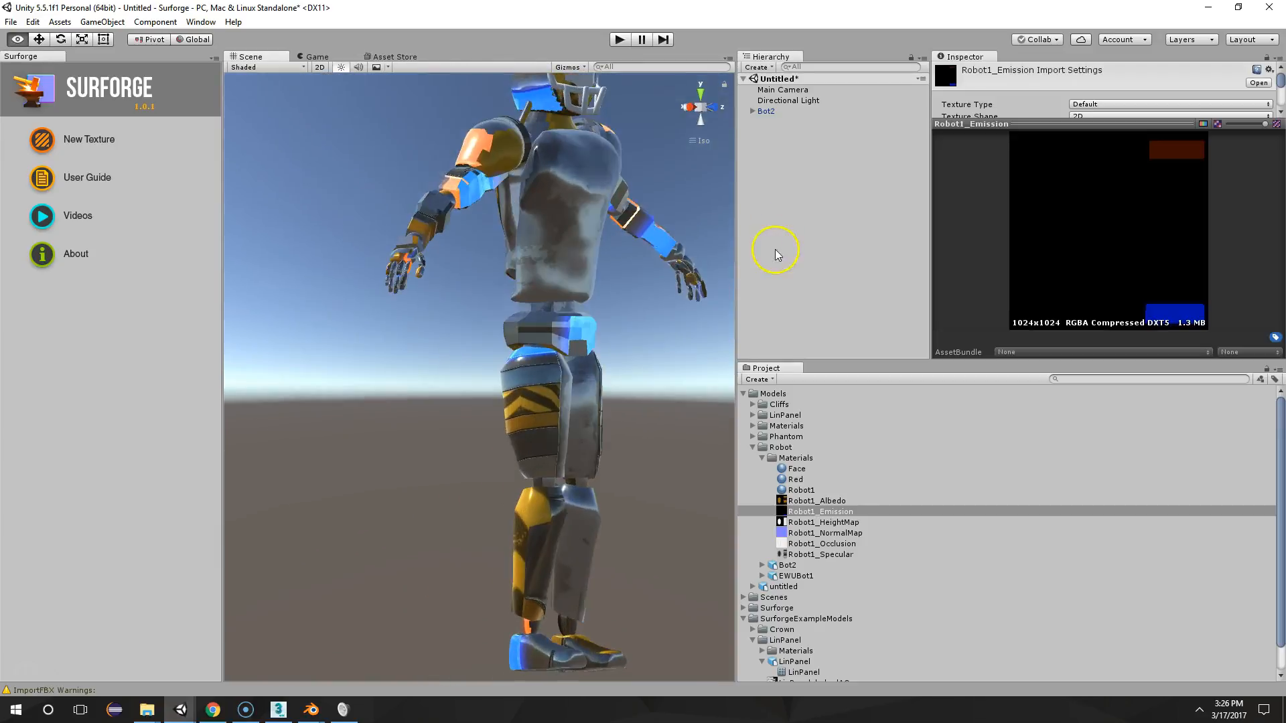
scroll(575, 298, up, 7)
scroll(462, 449, down, 4)
middle_drag(529, 380, 475, 394)
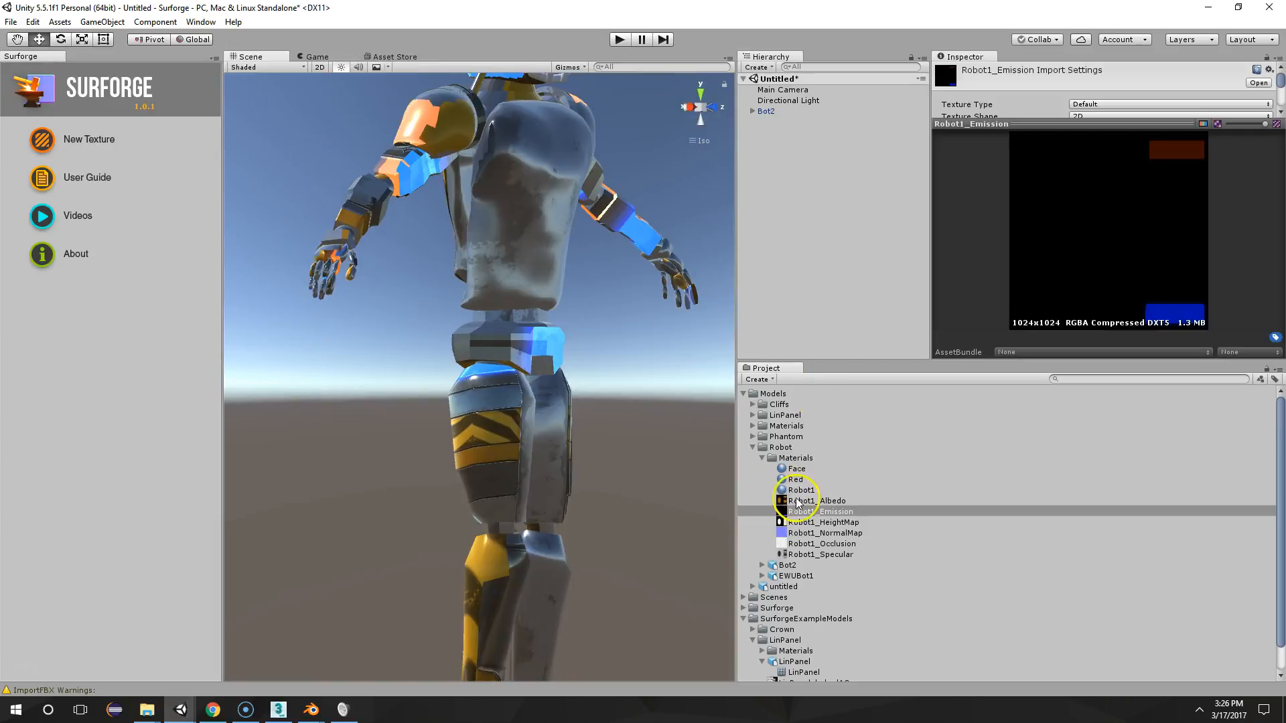
Remove the emission texture from the Robot1 material and set its emission brightness to 0
click(803, 490)
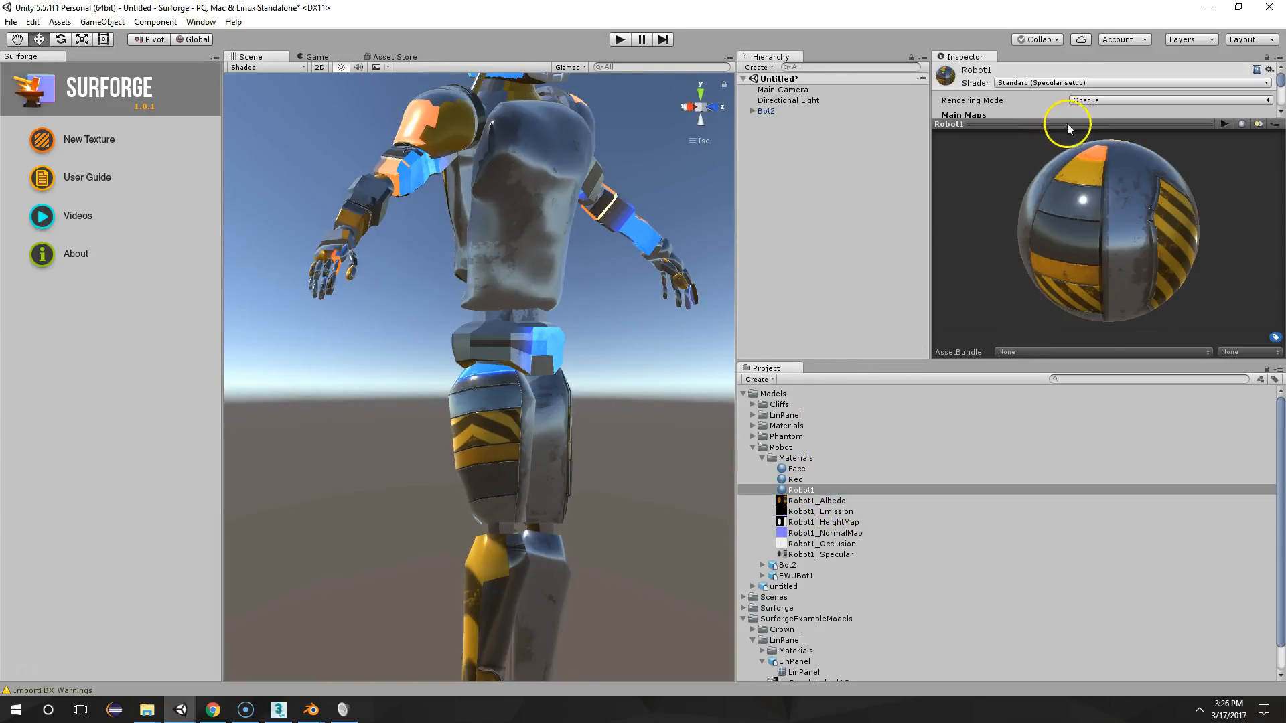
drag(1067, 123, 1027, 382)
click(959, 221)
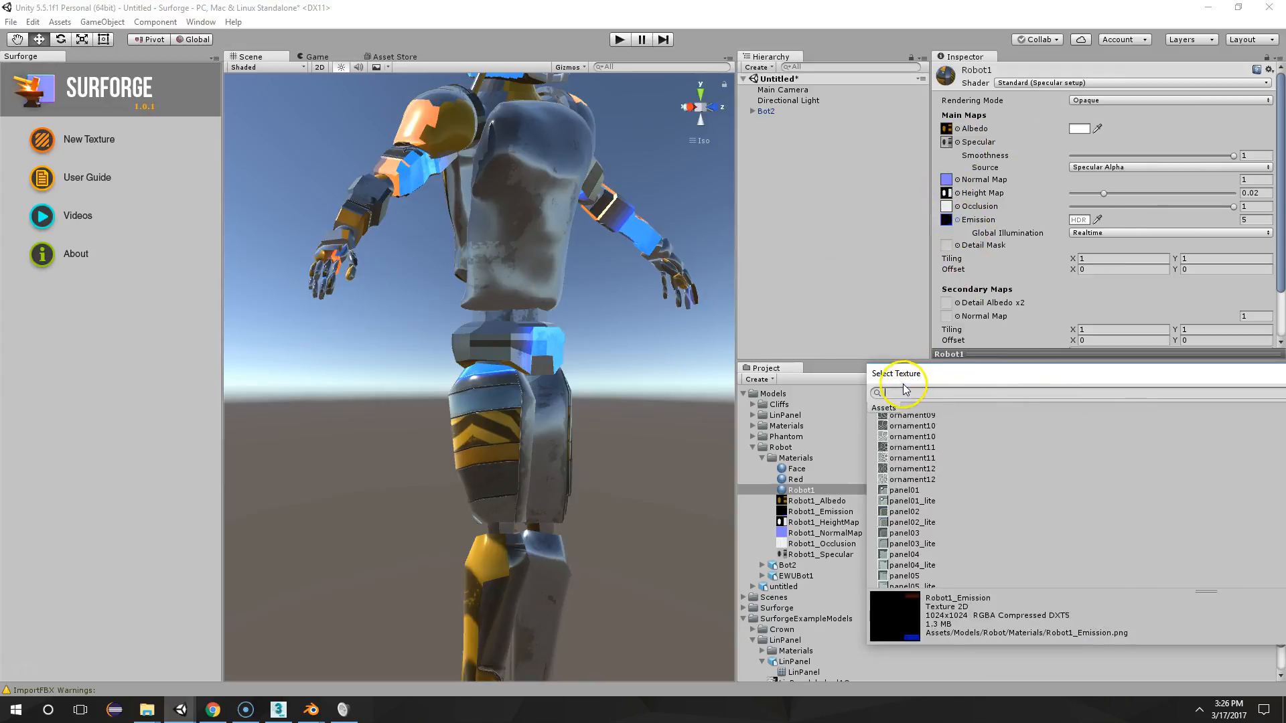
text(none)
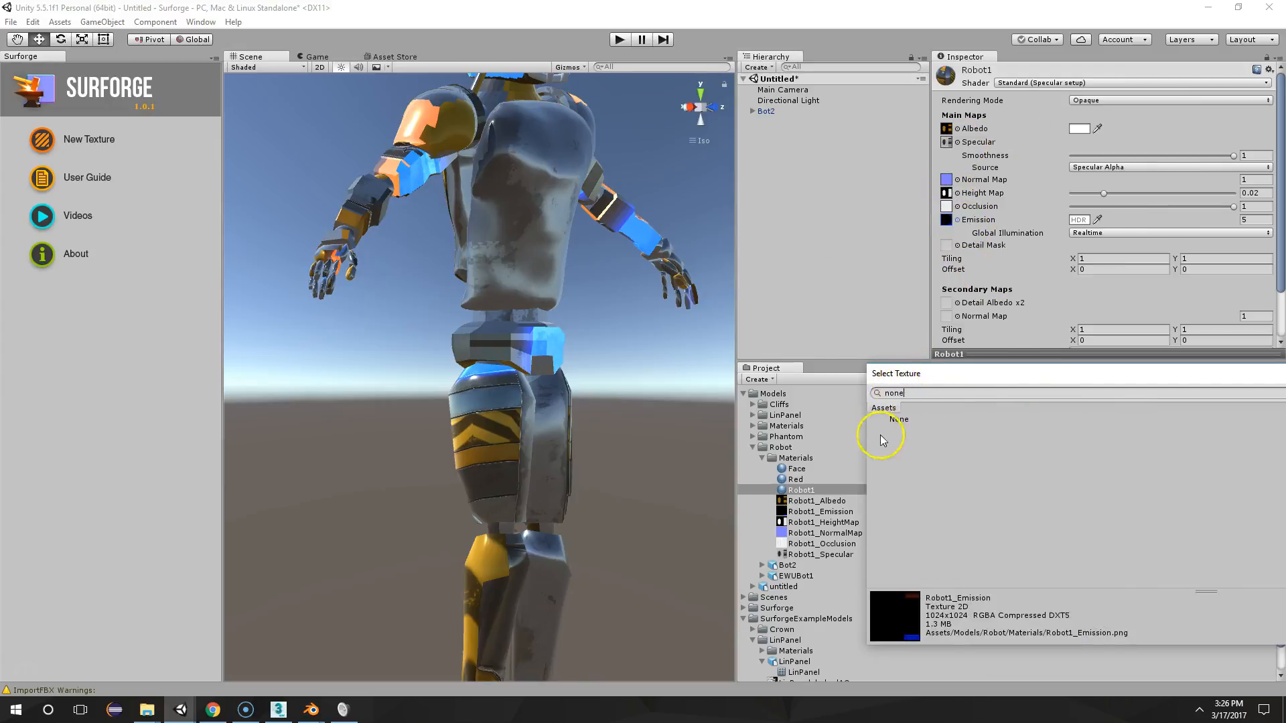
double_click(899, 421)
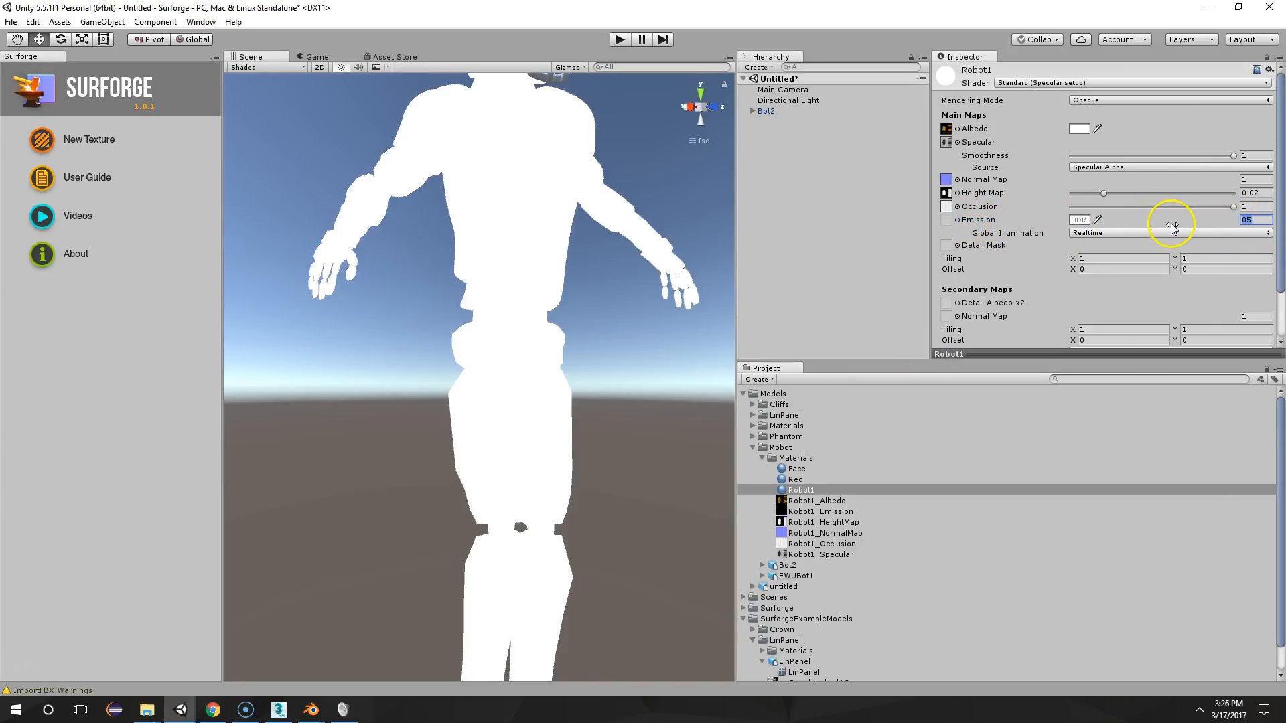
click(1086, 222)
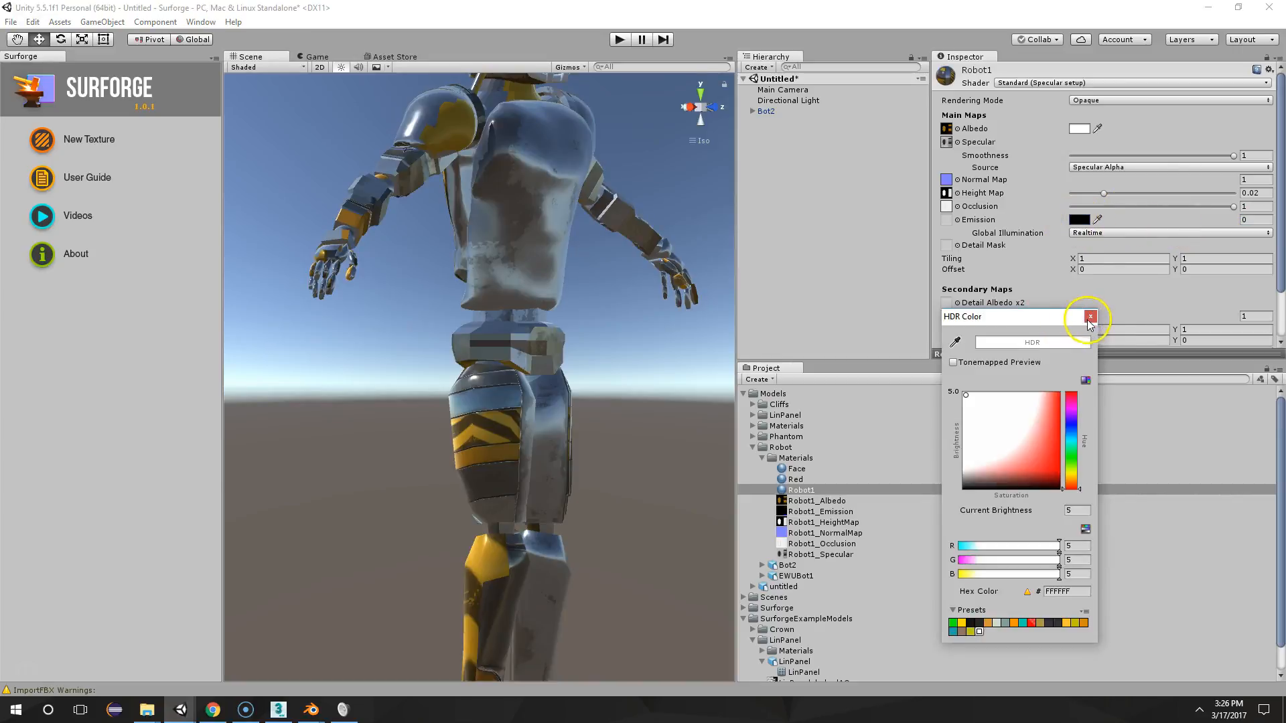
click(1090, 317)
Examine the robot without its emission glow and frame its helmet and chest from the front
alt+drag(594, 207, 671, 315)
scroll(633, 293, up, 3)
scroll(632, 293, up, 3)
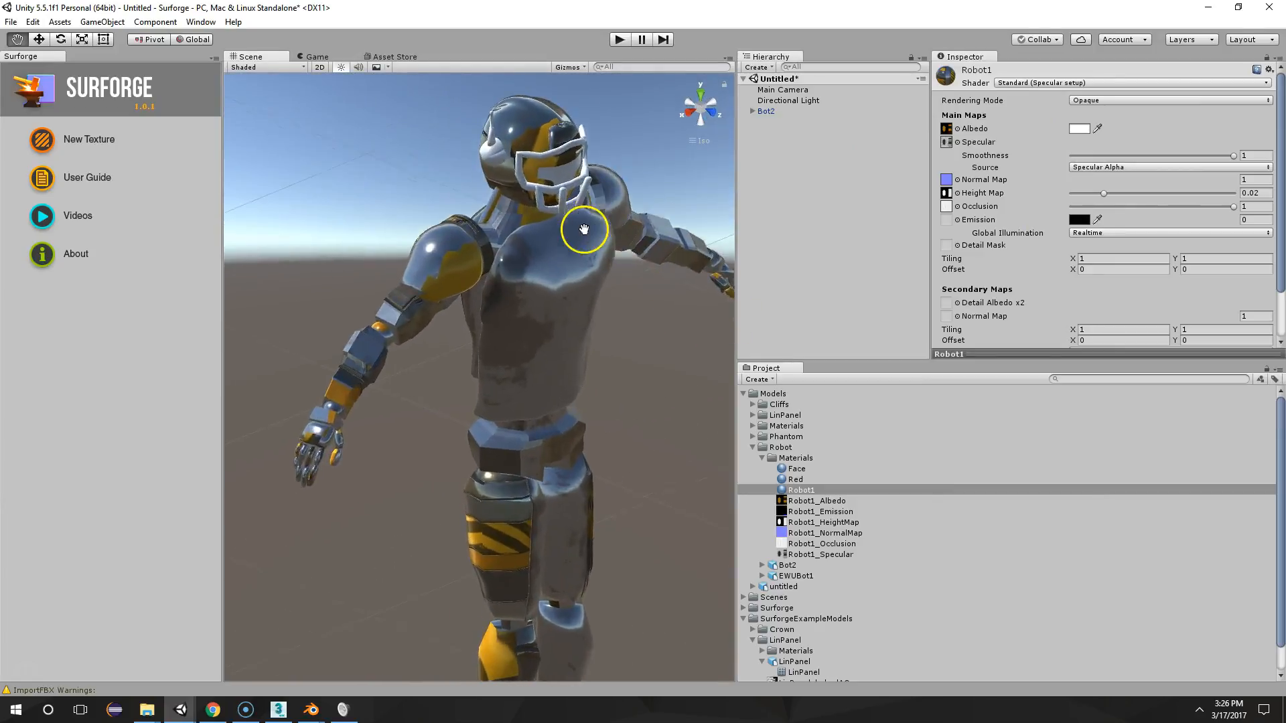
middle_drag(585, 230, 494, 365)
alt+drag(494, 365, 456, 270)
middle_drag(457, 270, 566, 296)
alt+drag(458, 288, 380, 231)
drag(806, 493, 391, 279)
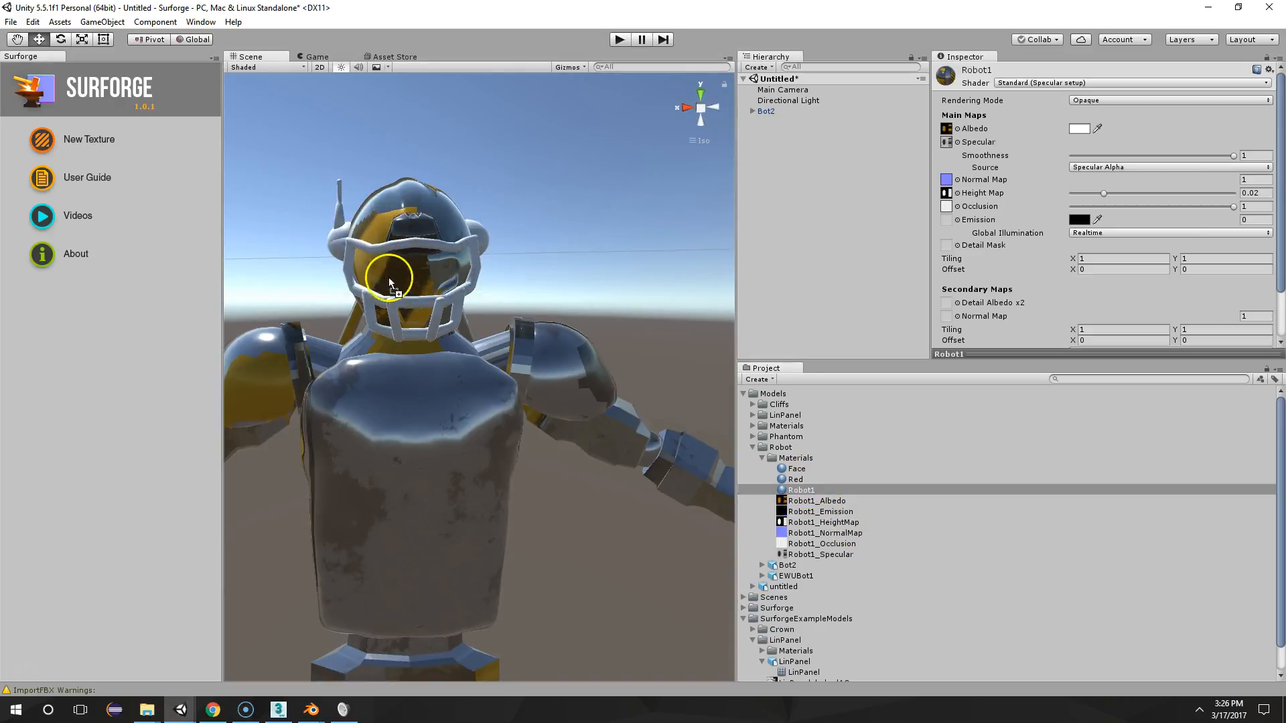
click(810, 492)
click(797, 472)
drag(797, 471, 398, 289)
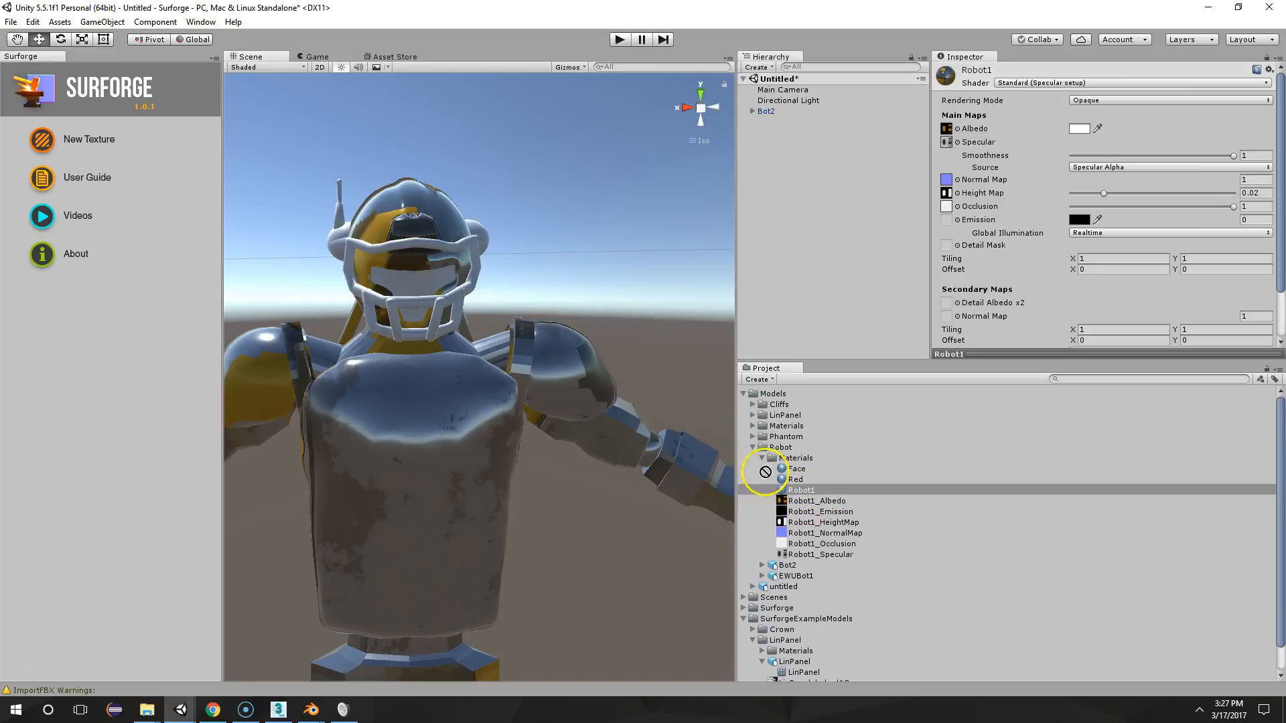
drag(413, 290, 826, 485)
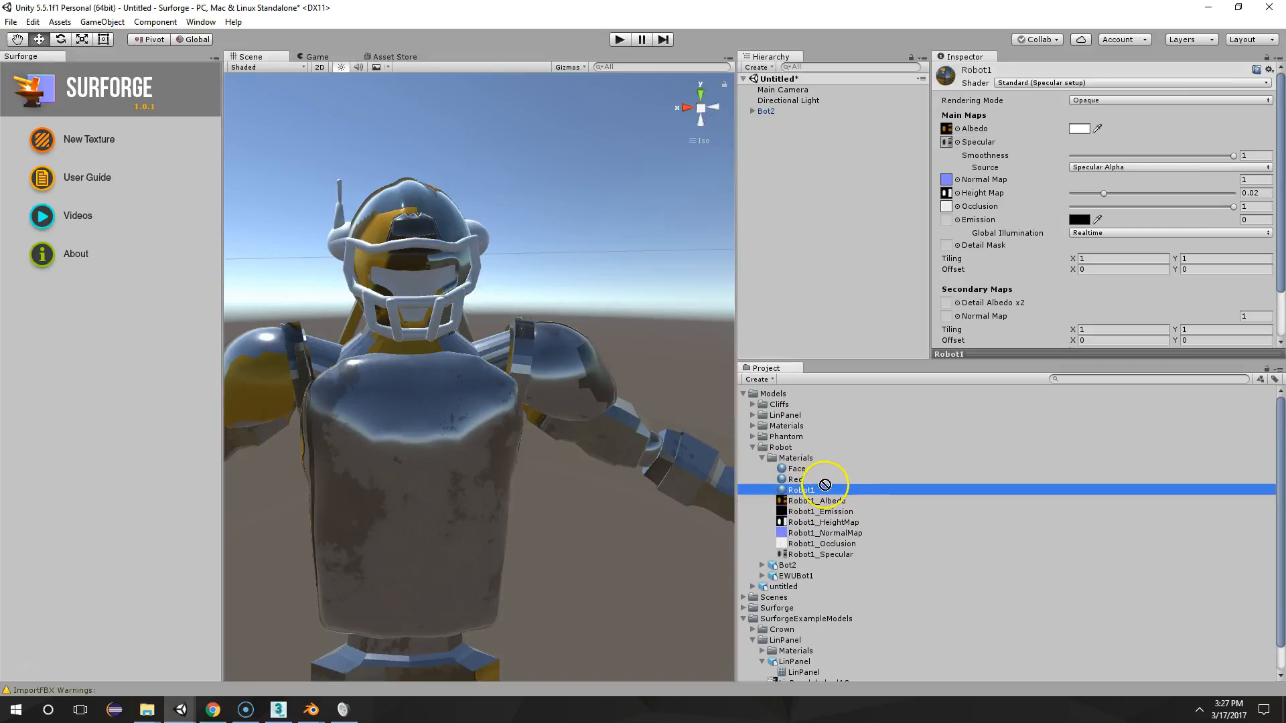
Create a new material named Visor in the Robot model's Materials folder
click(778, 458)
right_click(778, 458)
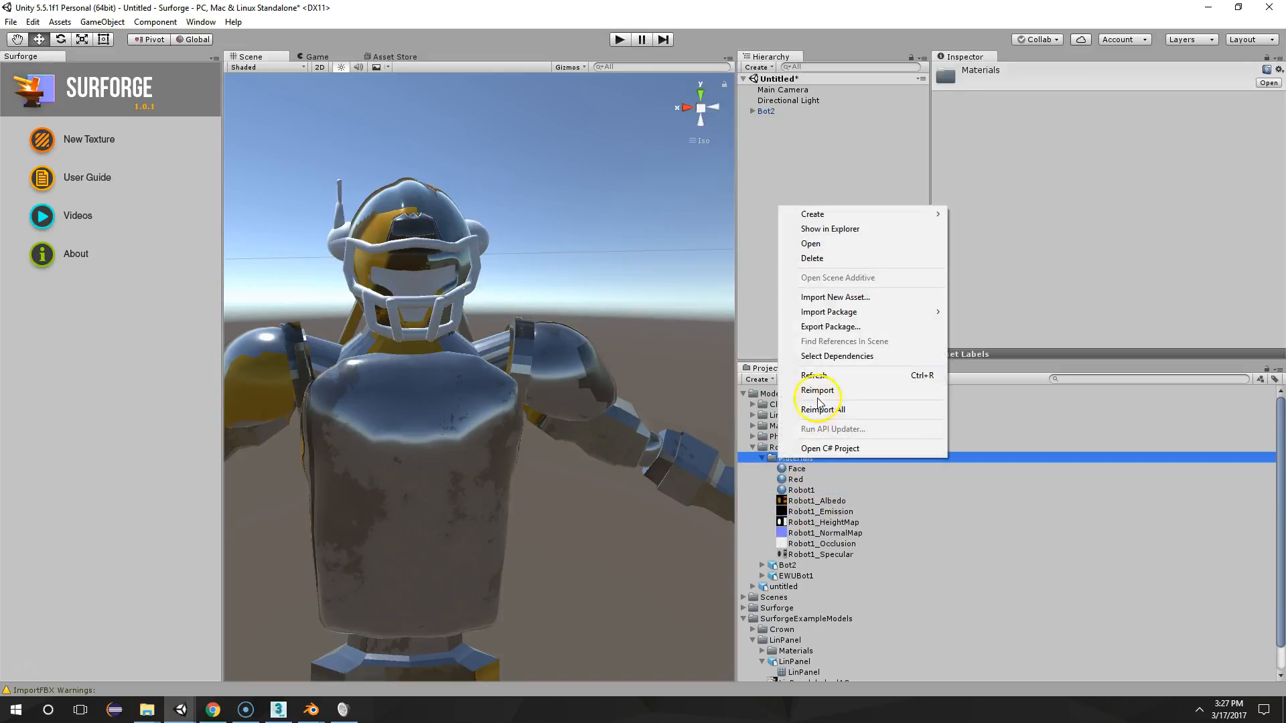
mouse_move(812, 214)
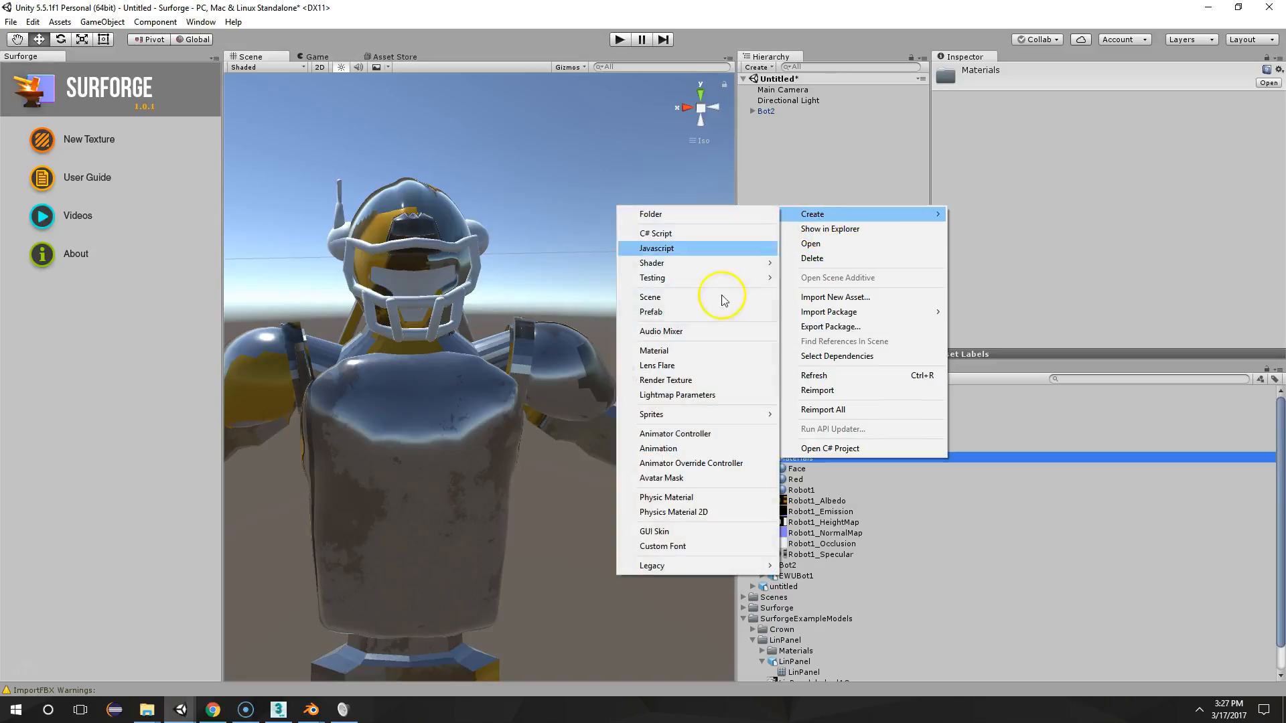
click(674, 351)
text(Visor)
key(Return)
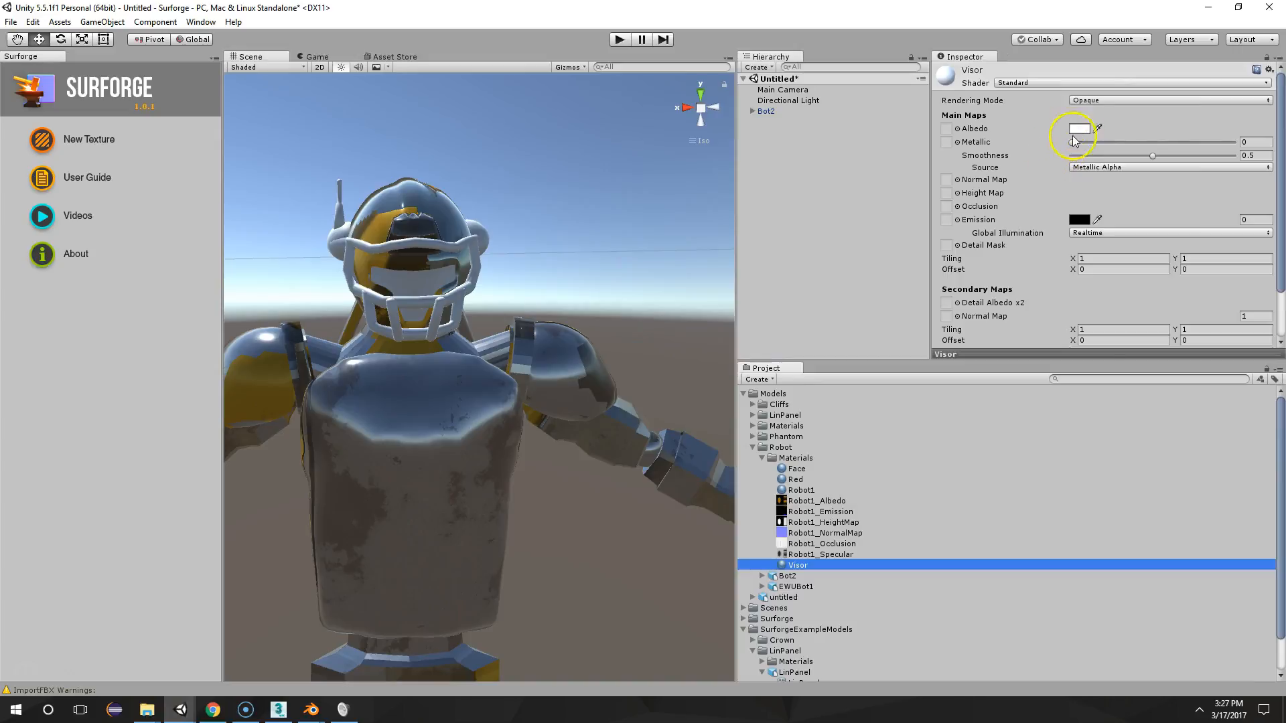
Set the Visor material's albedo color to black and apply the material to the robot's helmet visor
click(1079, 128)
drag(992, 389, 928, 479)
drag(800, 563, 424, 279)
middle_drag(567, 261, 640, 287)
scroll(640, 287, up, 4)
scroll(640, 290, up, 2)
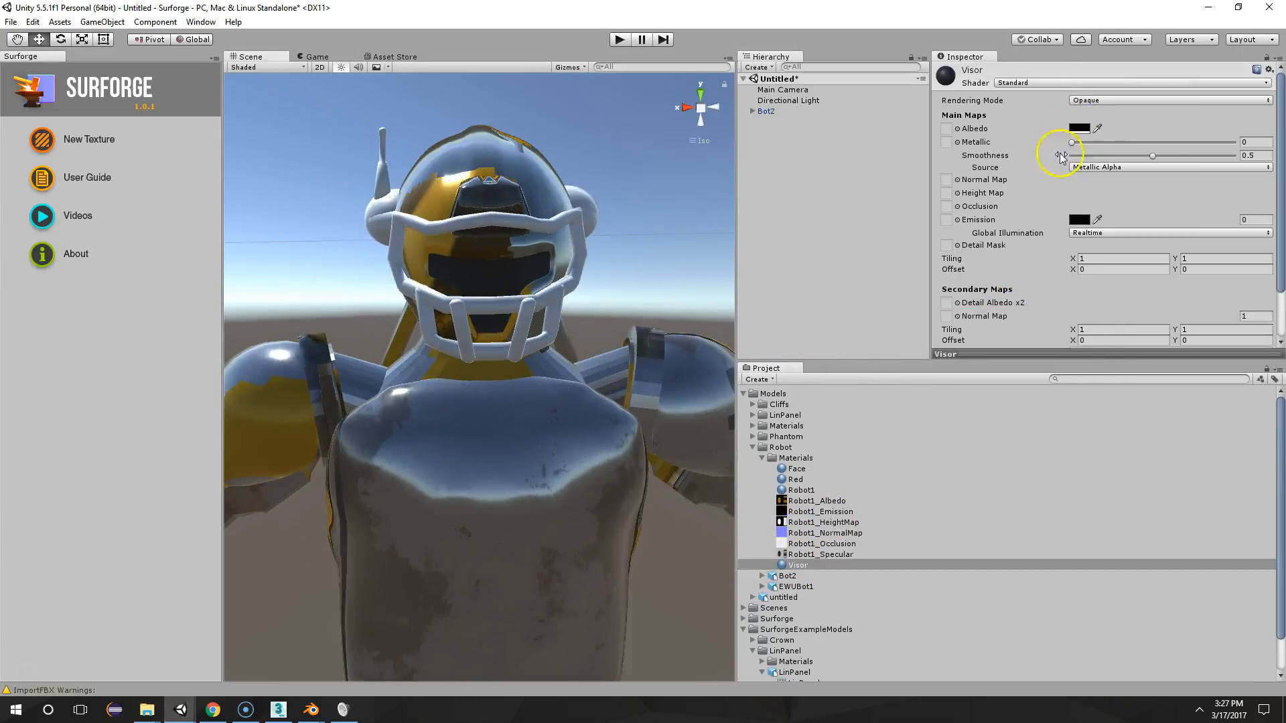
Set the Visor material's albedo to the medium blue with hex color 08789E
click(1082, 129)
drag(998, 402, 947, 445)
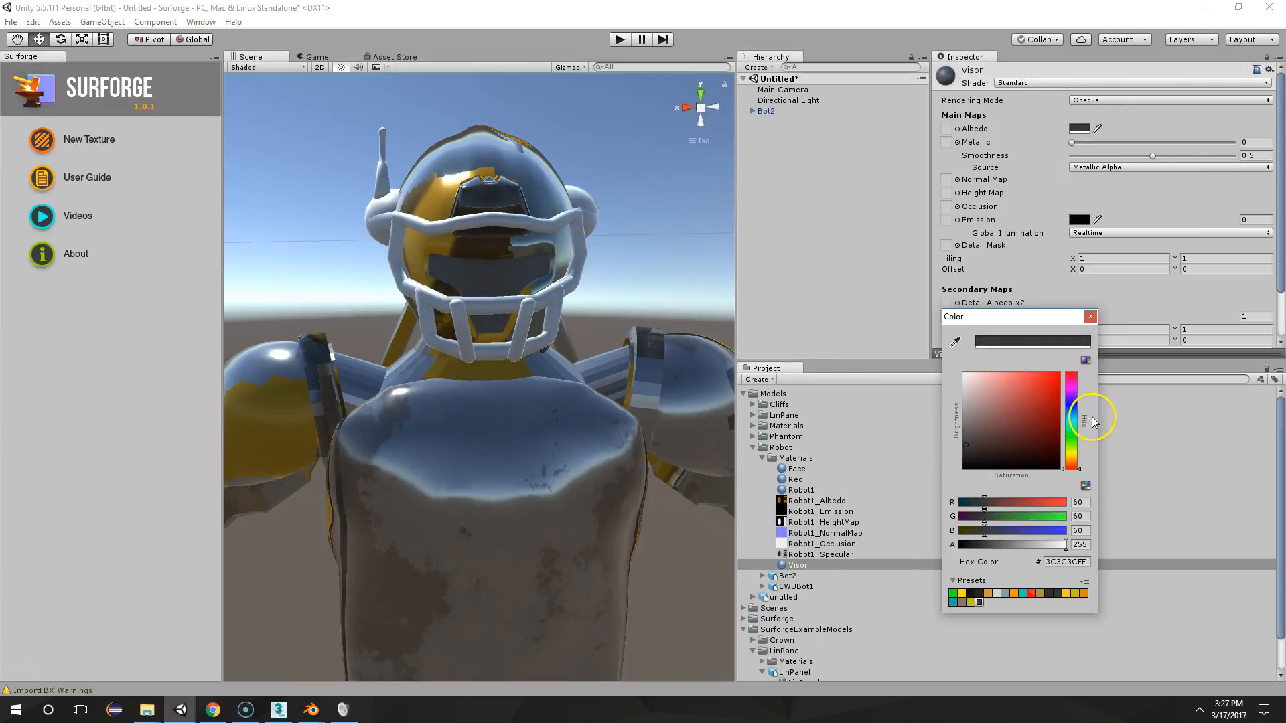
click(1074, 416)
drag(1059, 422, 1053, 410)
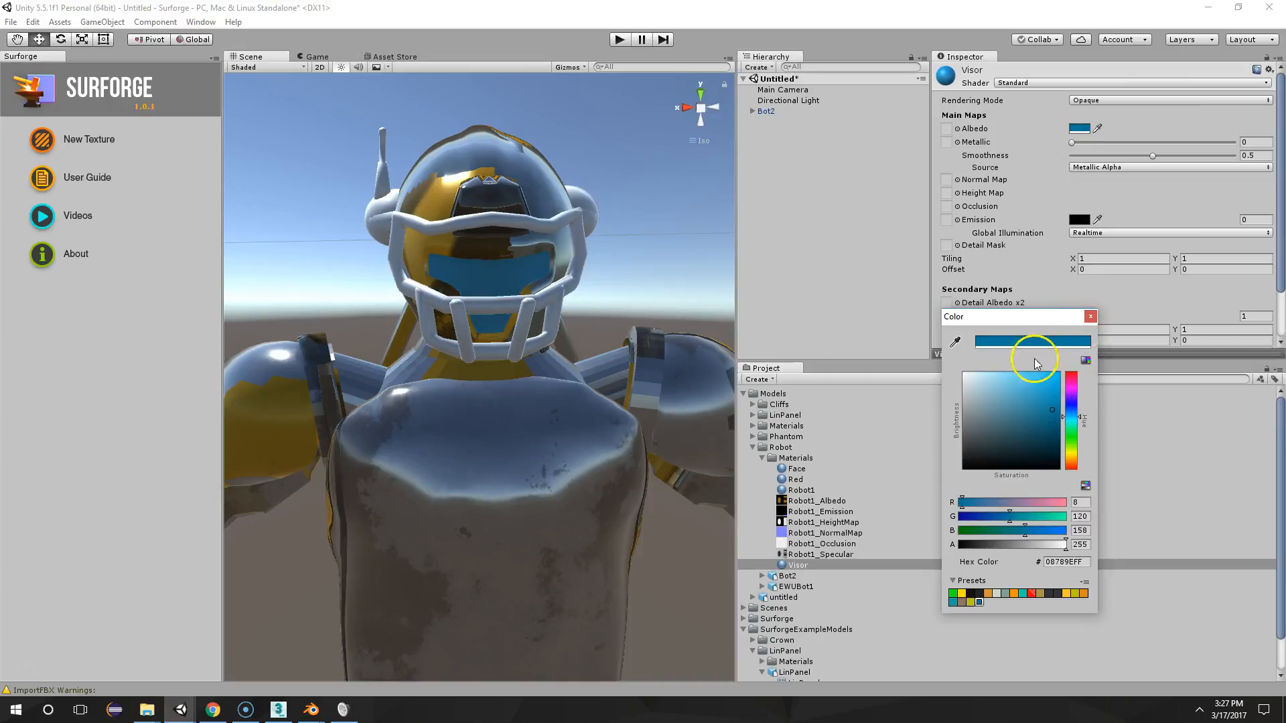
click(1090, 316)
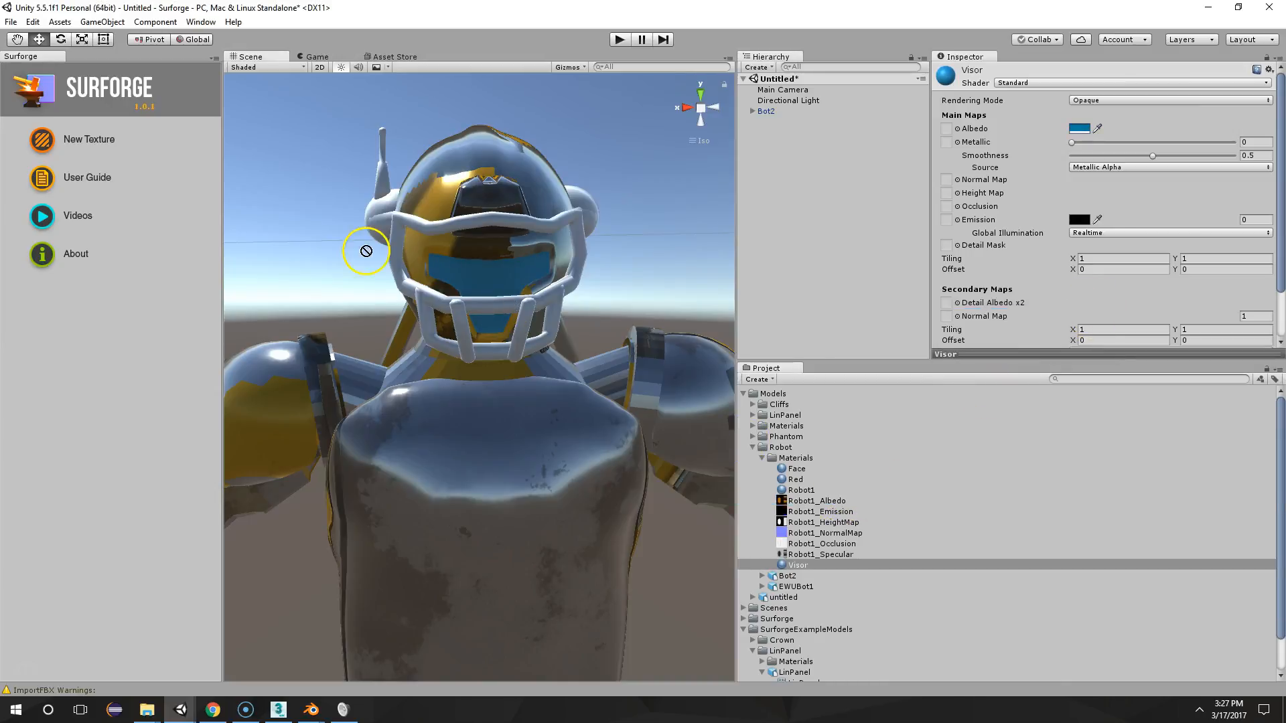
Enlarge the scene view and inspect the robot with its blue visor from the front
mouse_move(580, 361)
mouse_down()
mouse_move(815, 482)
mouse_move(788, 481)
mouse_move(359, 215)
mouse_move(635, 239)
mouse_move(525, 311)
mouse_move(609, 322)
mouse_move(446, 293)
mouse_move(488, 315)
mouse_move(351, 373)
mouse_move(20, 402)
mouse_move(591, 343)
mouse_up()
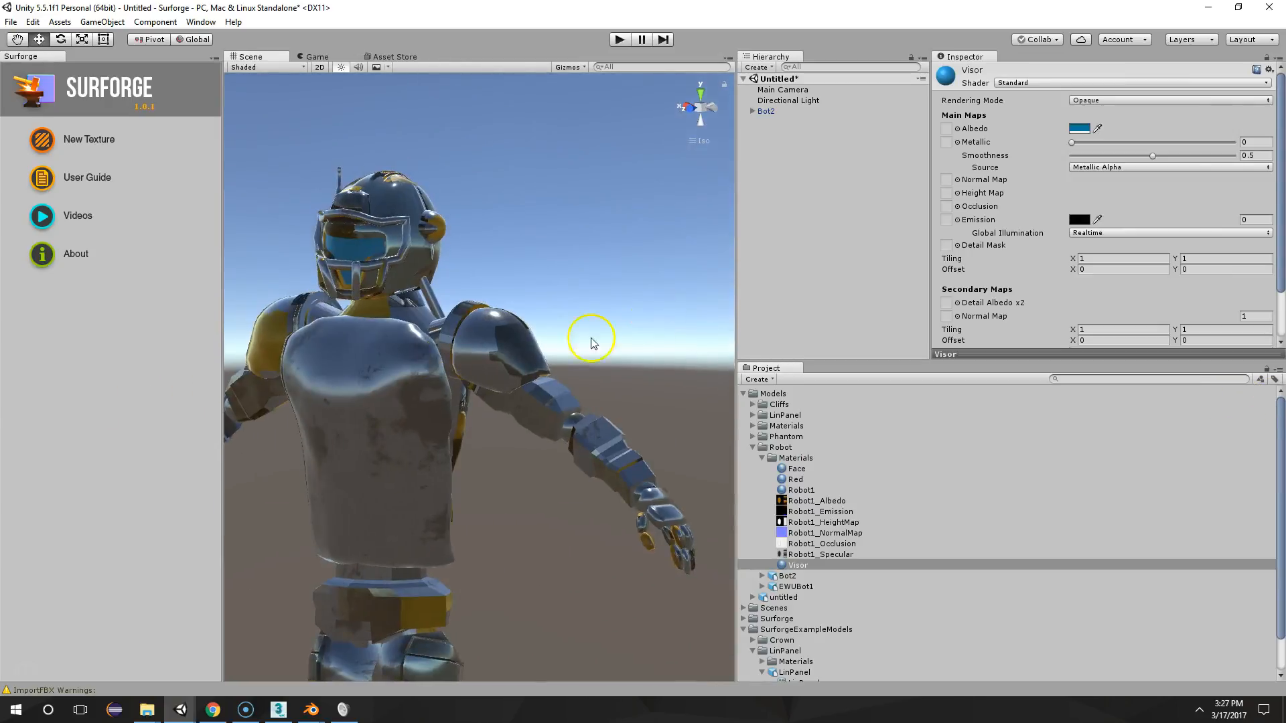
drag(731, 253, 1085, 267)
alt+drag(938, 275, 779, 315)
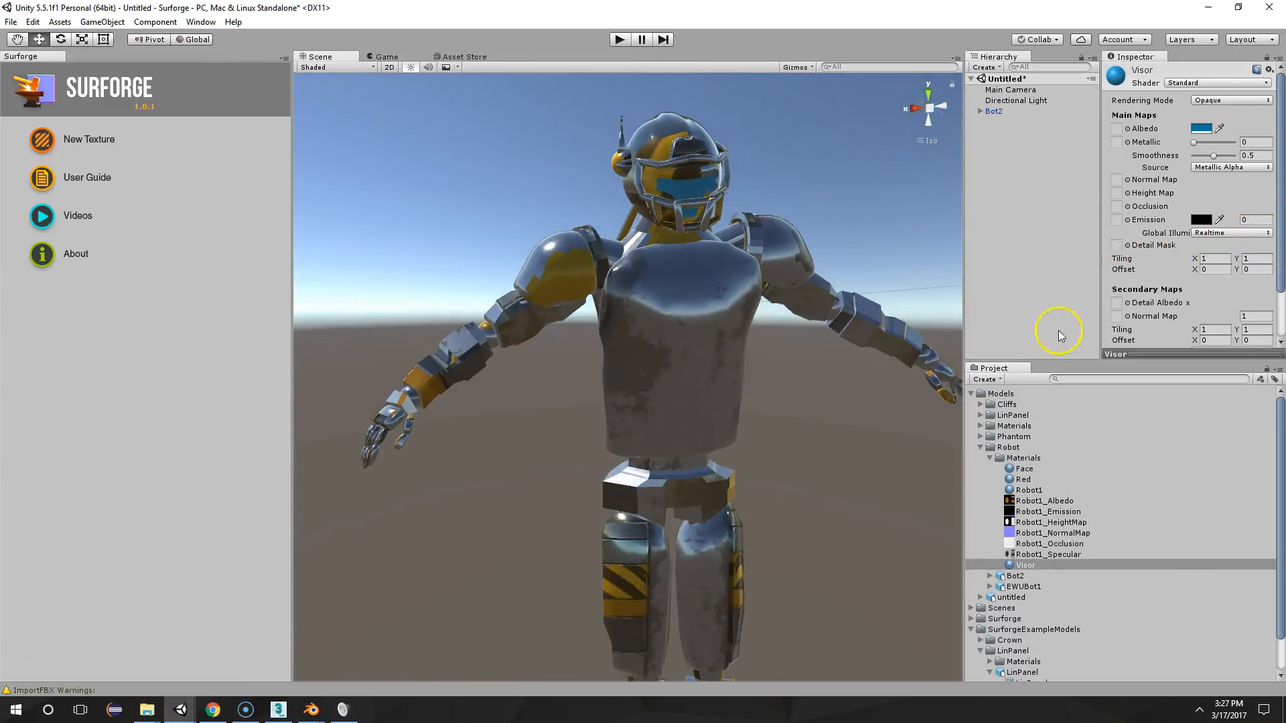
Show the Robot1 material's settings and examine the whole textured robot from several angles
click(1030, 491)
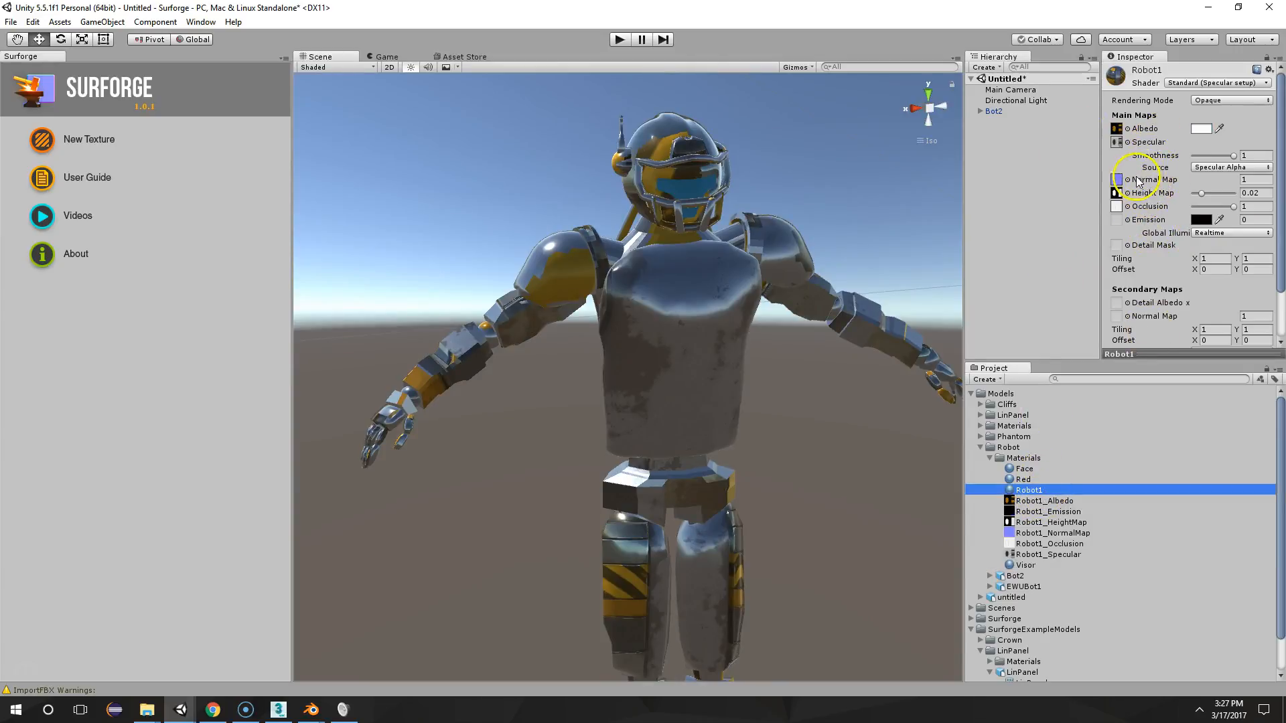
alt+drag(938, 241, 141, 230)
alt+drag(737, 221, 402, 174)
alt+drag(62, 186, 700, 516)
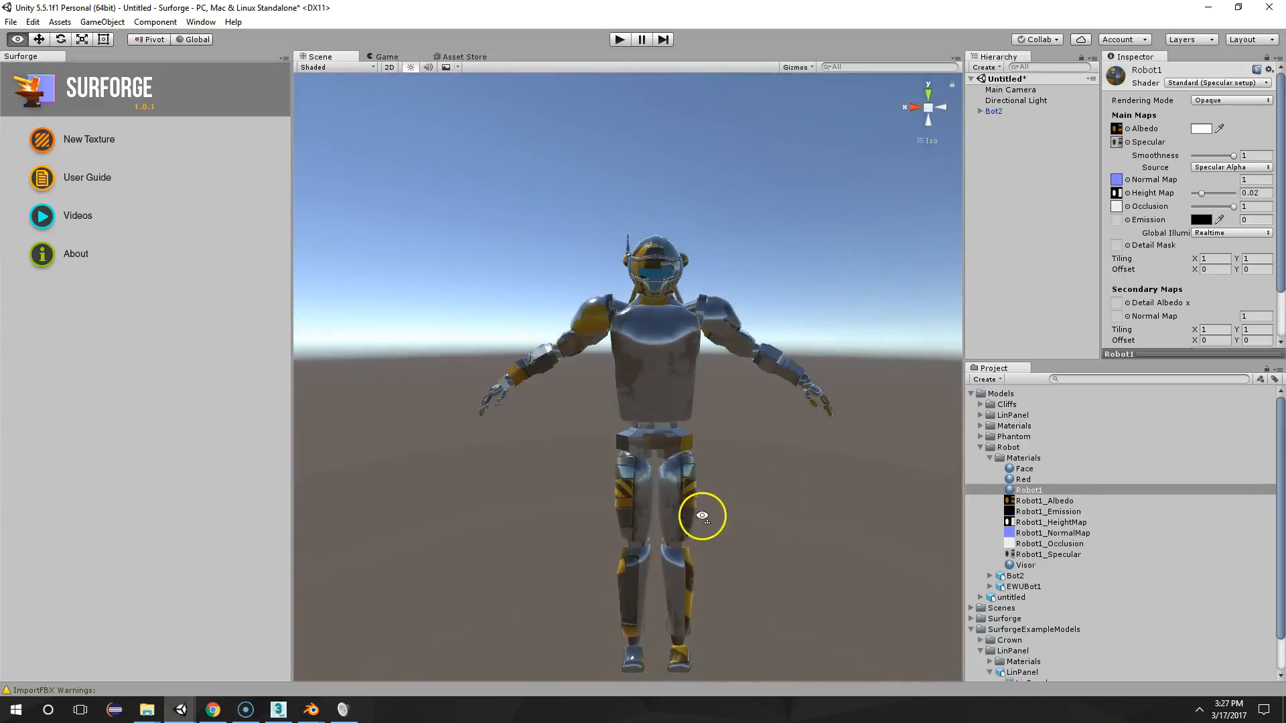
middle_drag(700, 516, 708, 402)
alt+drag(708, 402, 734, 346)
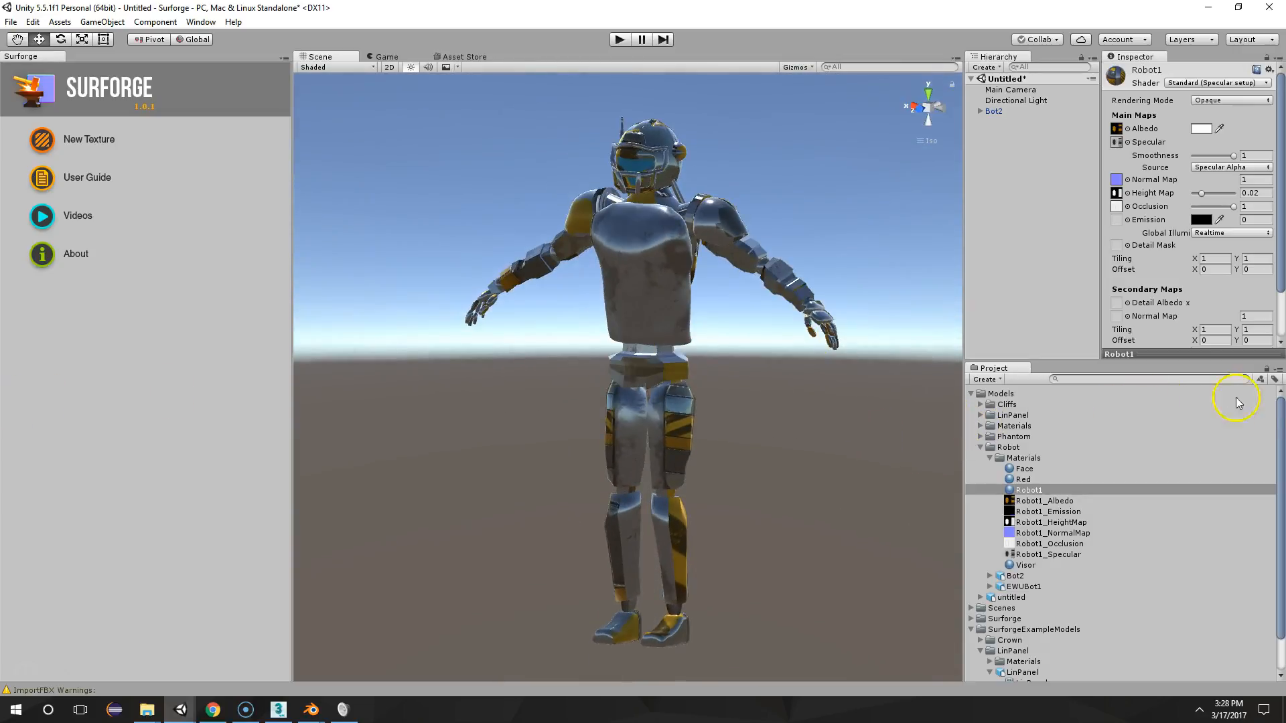
alt+drag(761, 241, 798, 272)
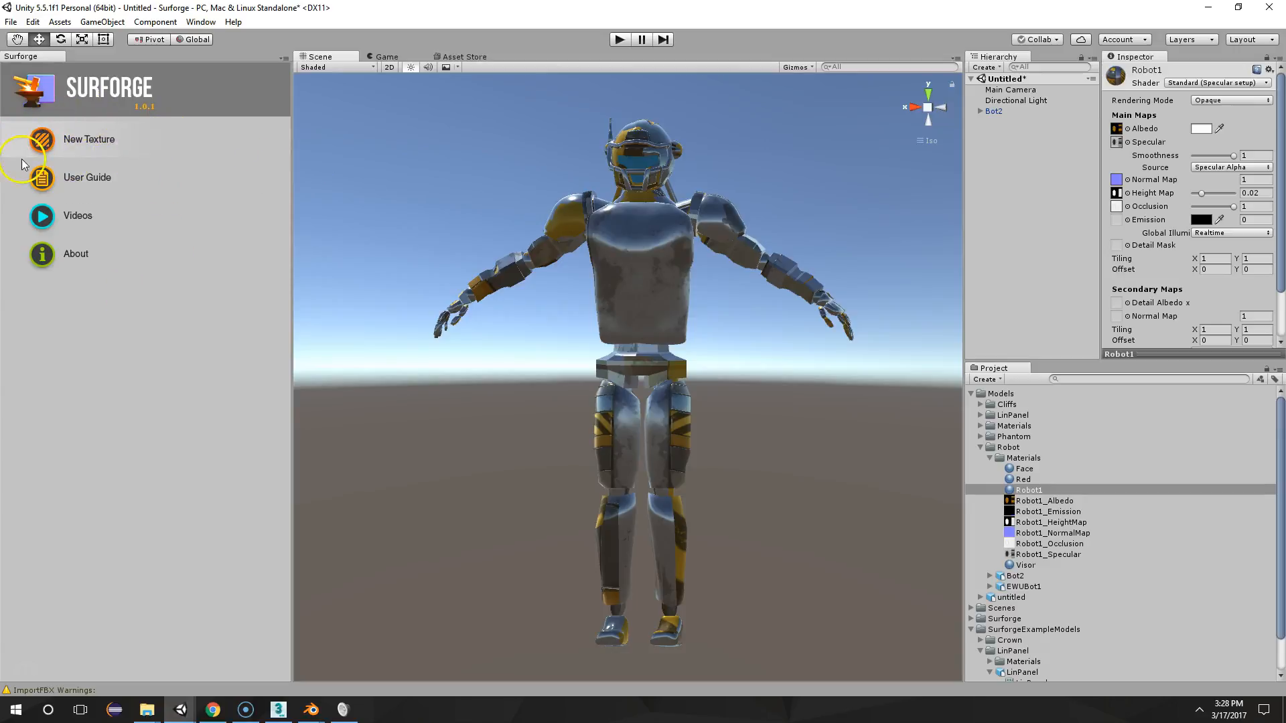
alt+drag(649, 281, 508, 295)
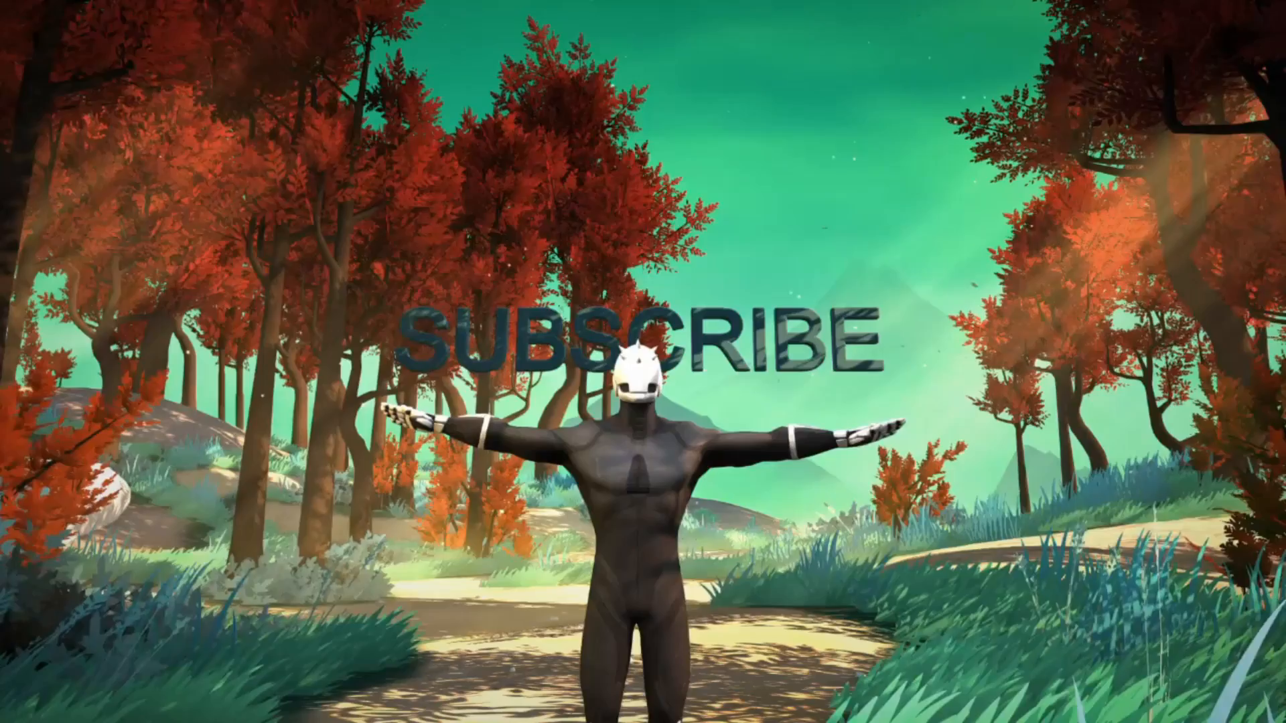